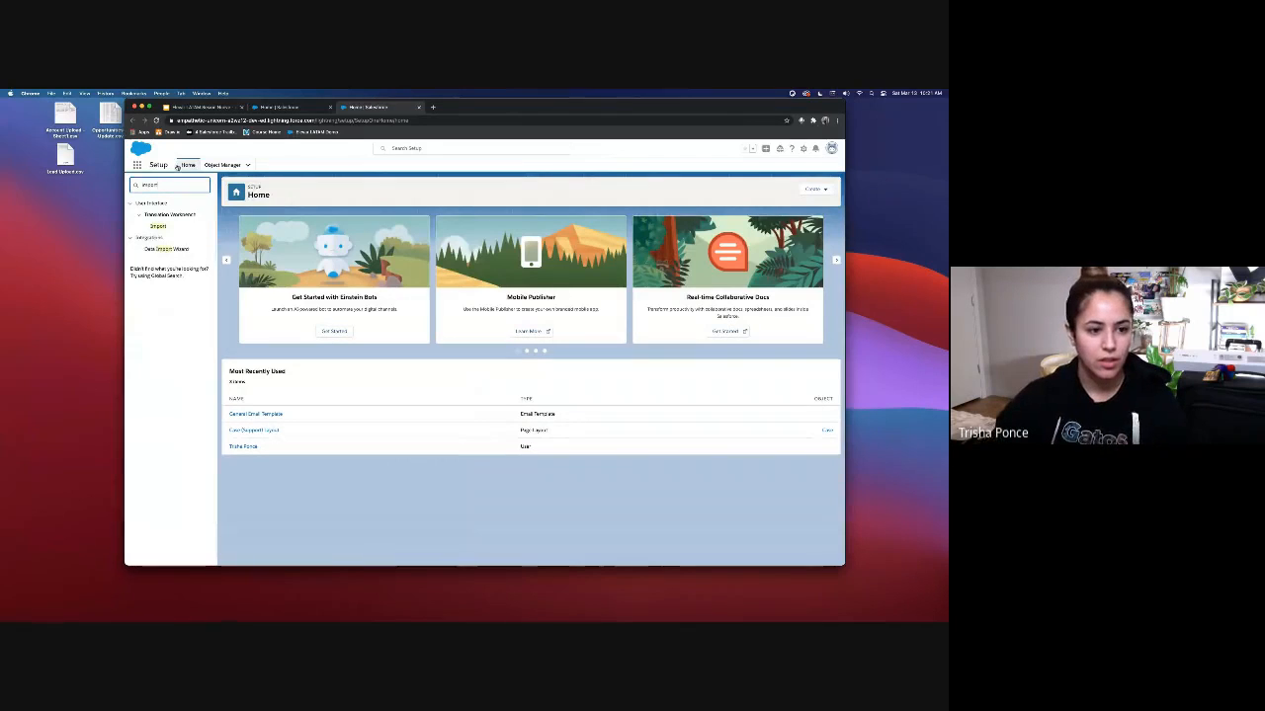
Step: Launch the Data Import Wizard from the Setup sidebar
left_click(168, 248)
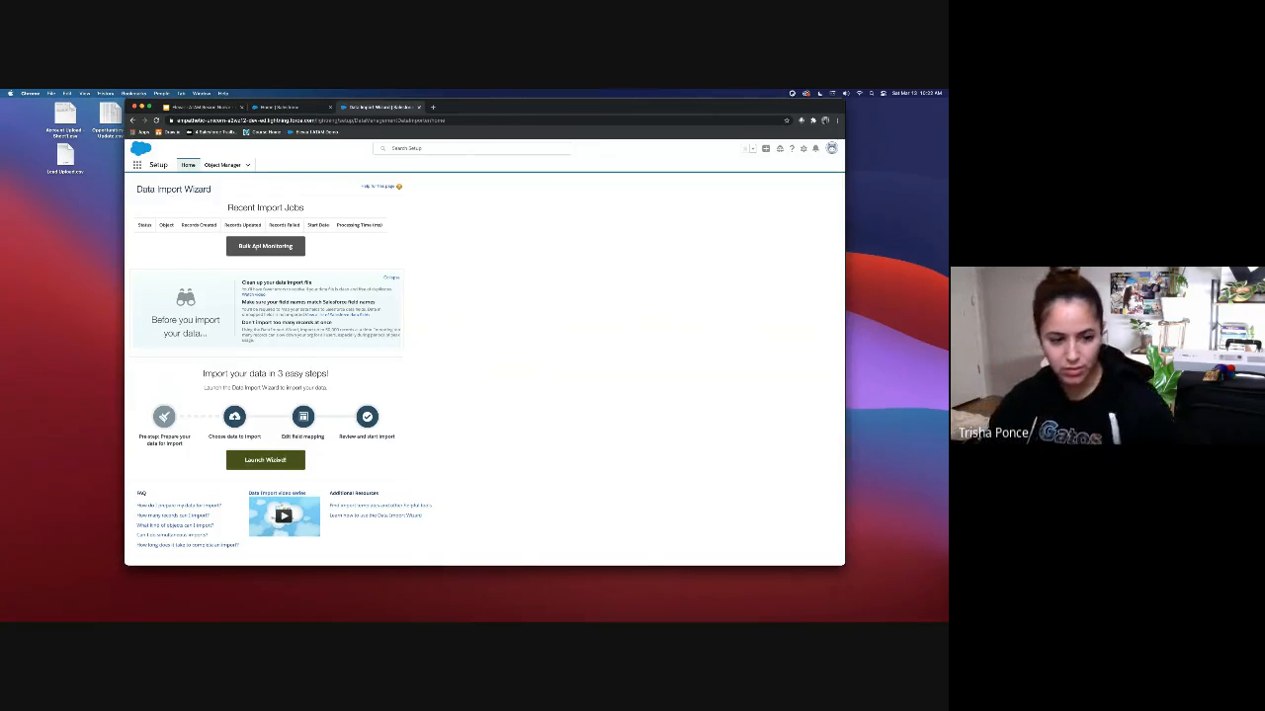
left_click(278, 461)
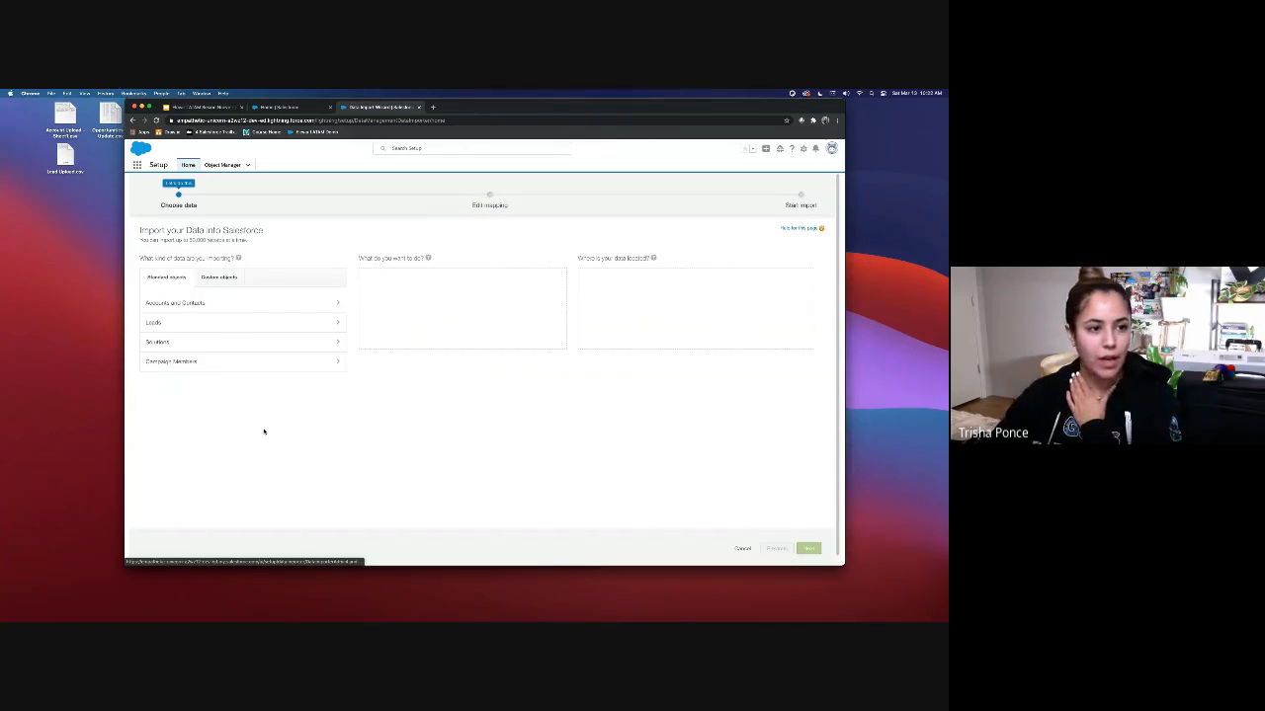
Step: Choose Accounts and Contacts with Add new records, and open the Account Upload Sheet in Numbers
left_click(183, 304)
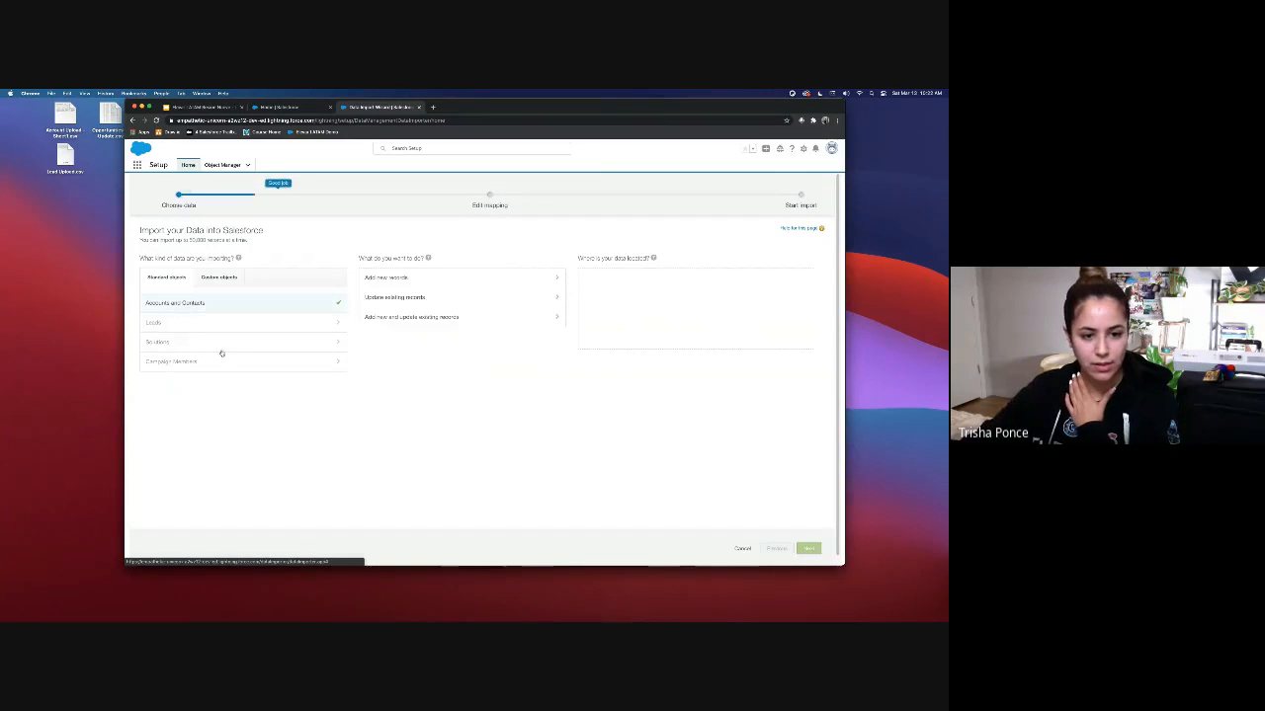
left_click(405, 280)
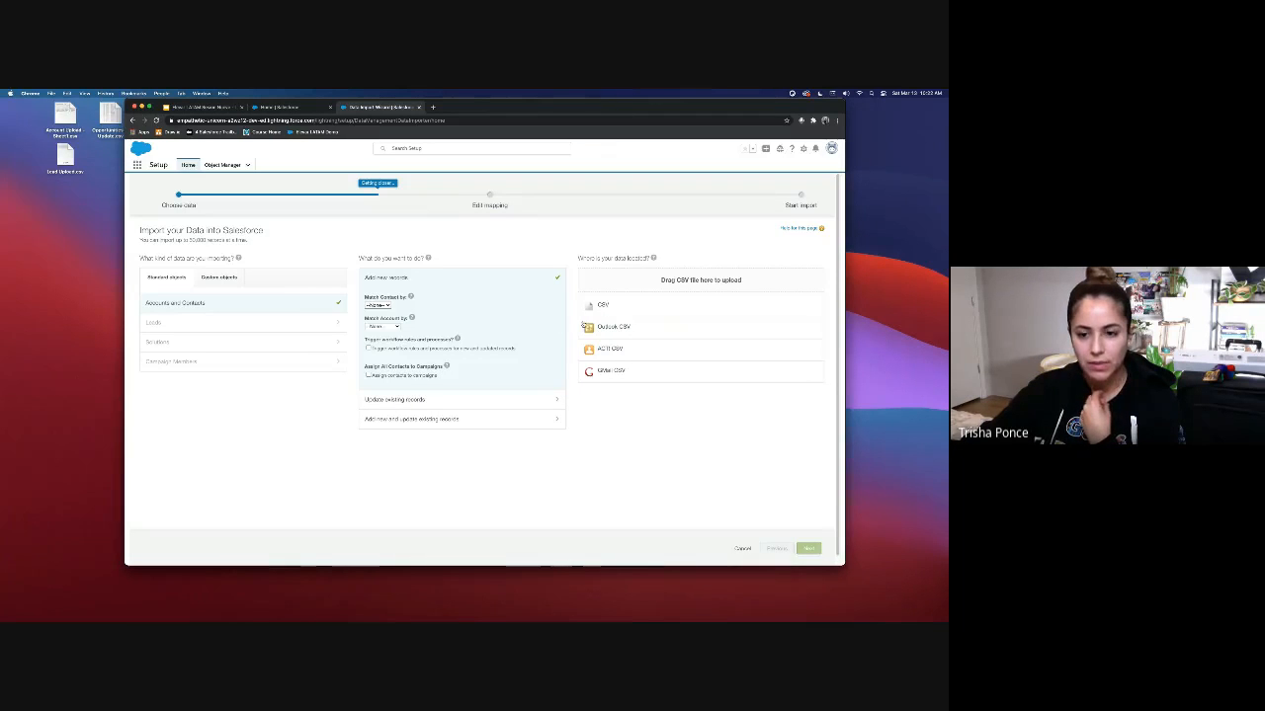
left_click_drag(64, 117, 67, 237)
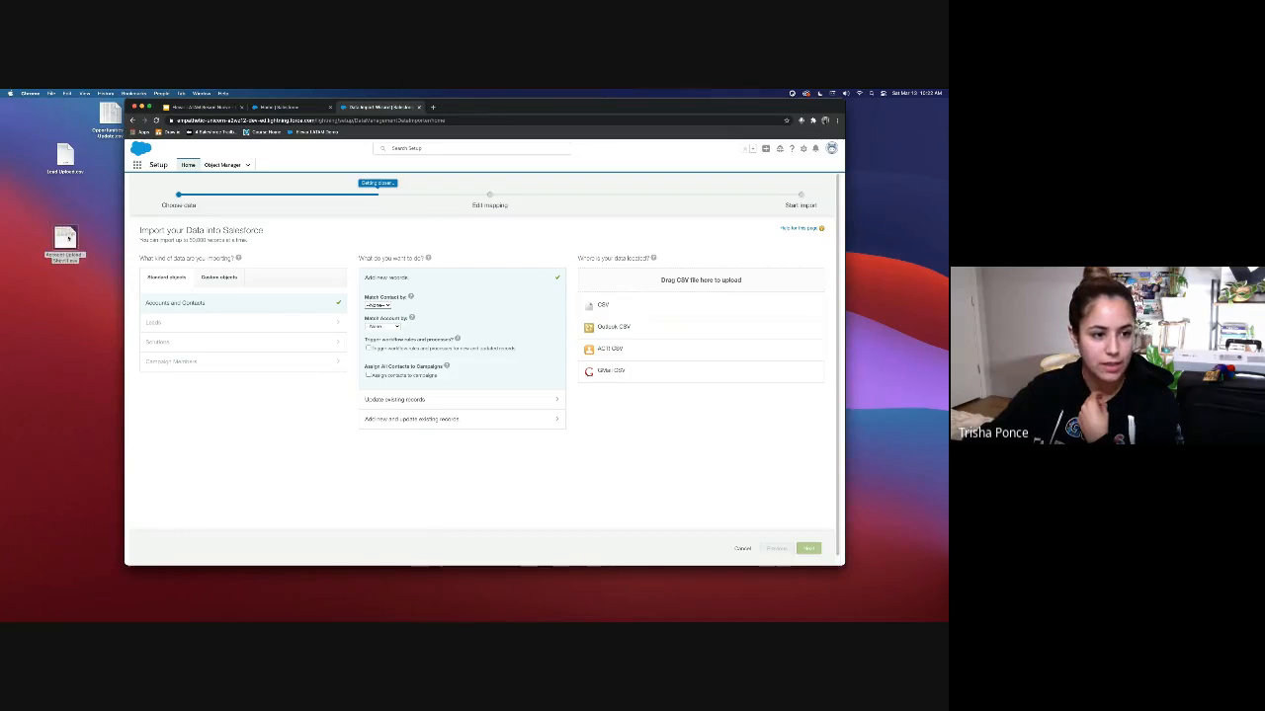
double_click(67, 237)
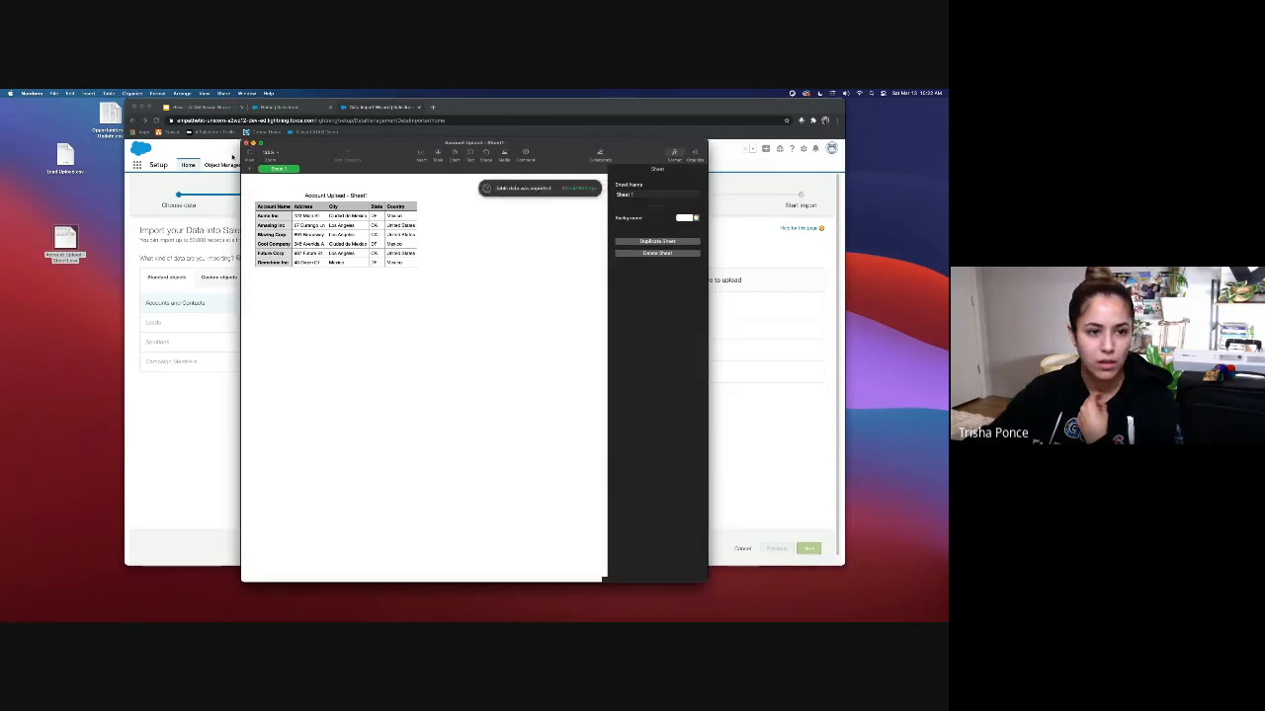
Step: Reopen the Account Upload CSV in Microsoft Excel and autofit columns A–C
left_click(251, 144)
right_click(69, 241)
mouse_move(148, 252)
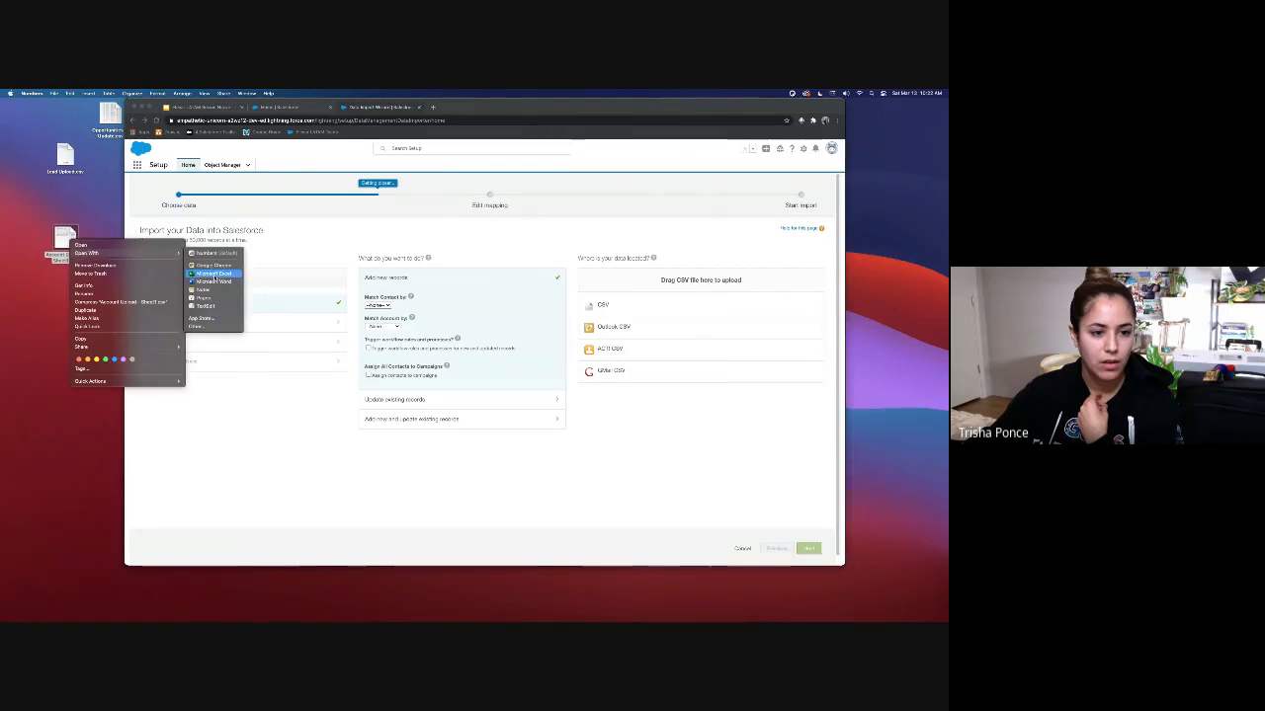
left_click(213, 274)
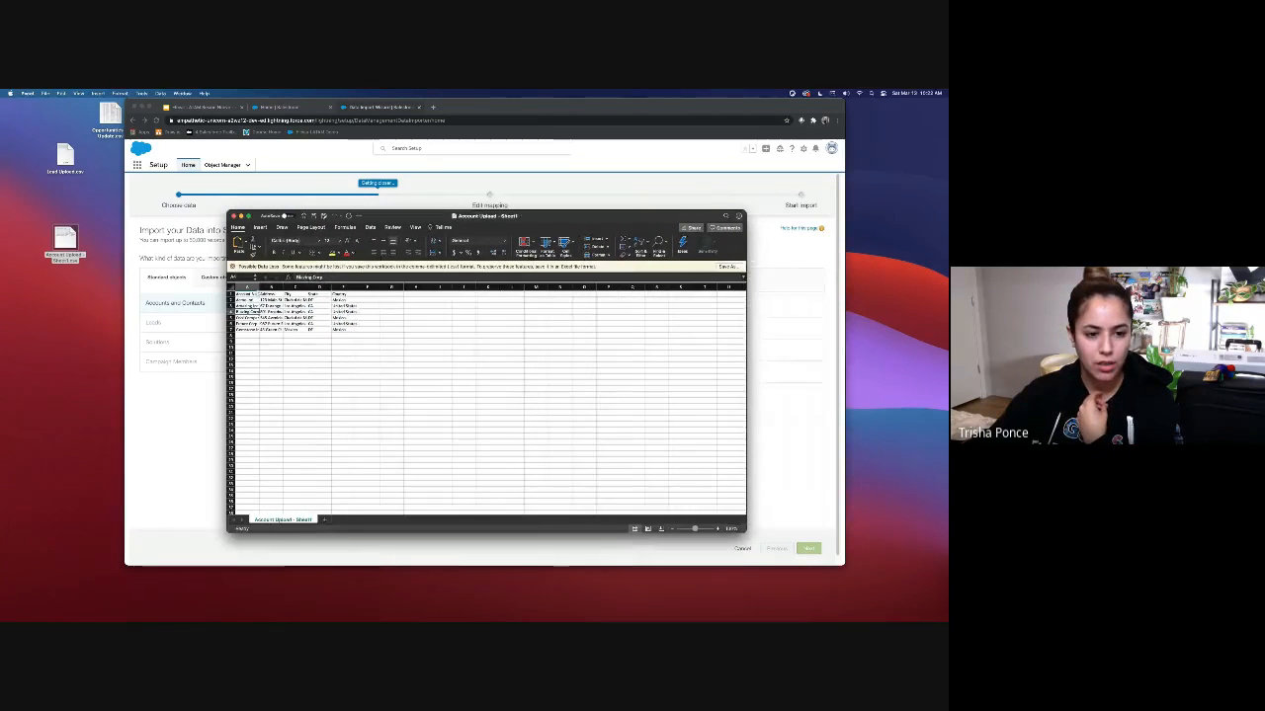
double_click(259, 287)
double_click(308, 286)
double_click(338, 287)
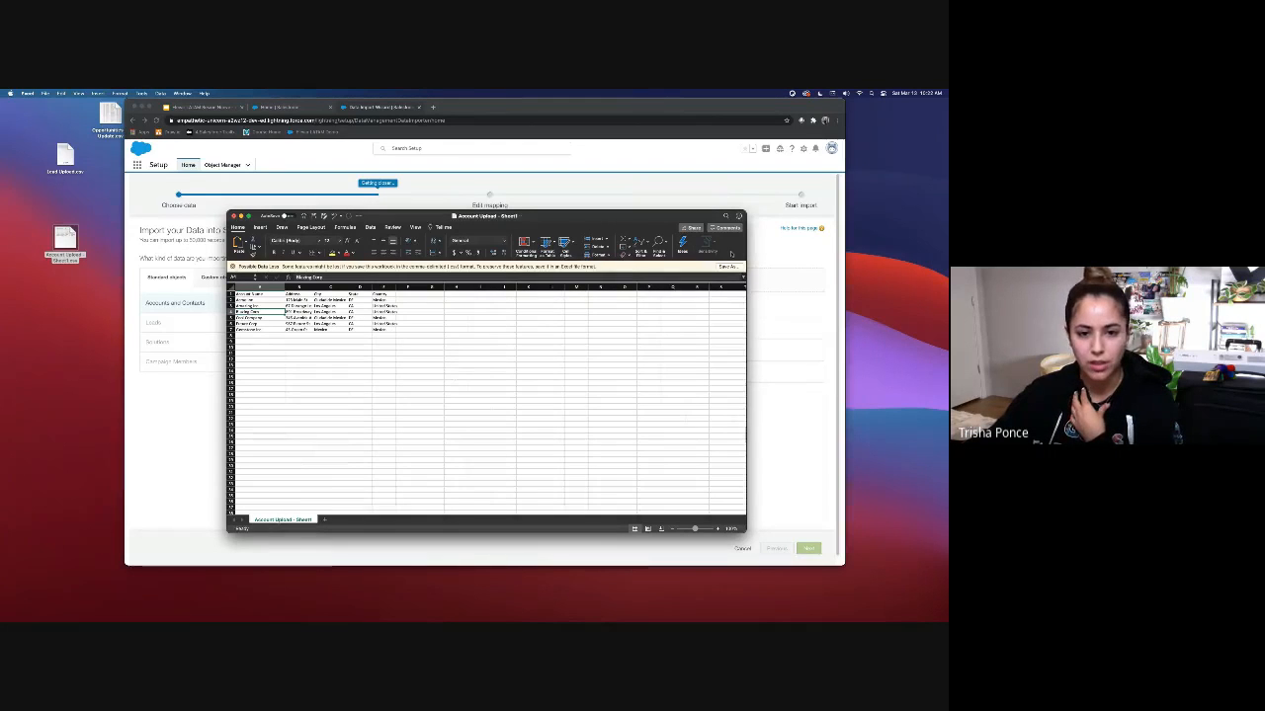
Step: Close the workbook without saving and attach Account Upload - Sheet1.csv to the wizard
left_click(233, 215)
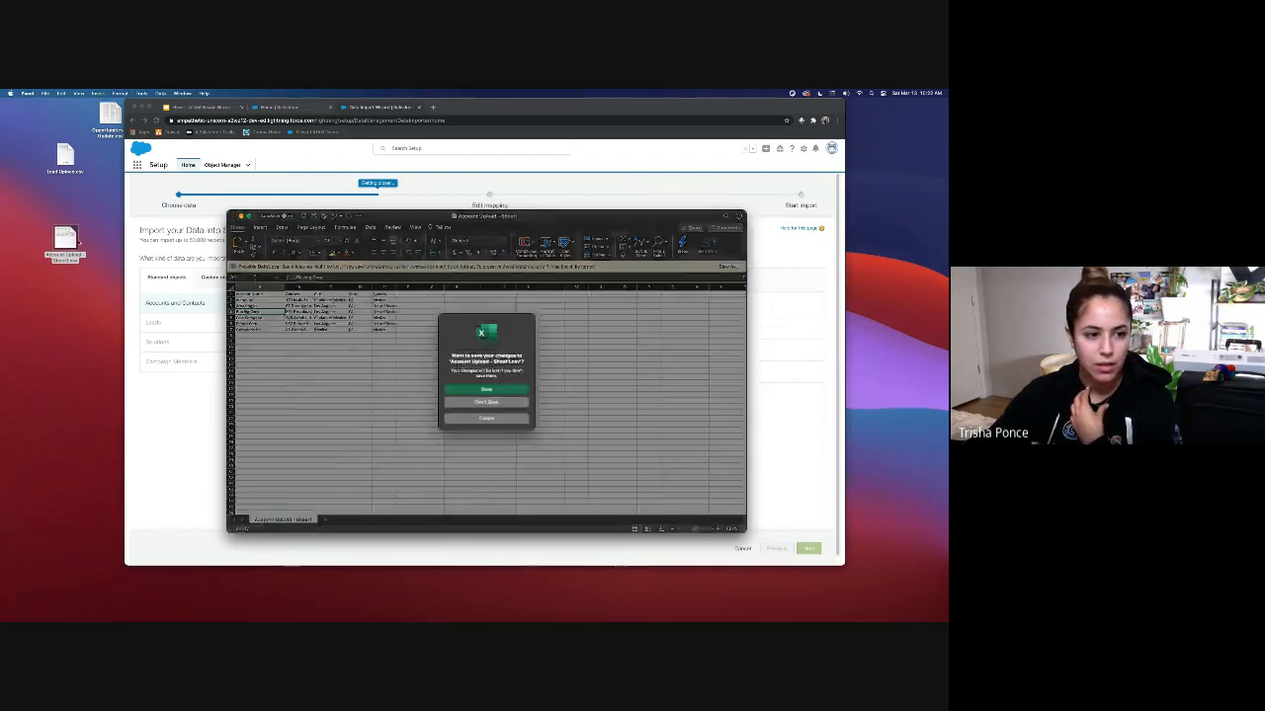
left_click(488, 402)
left_click_drag(75, 241, 661, 304)
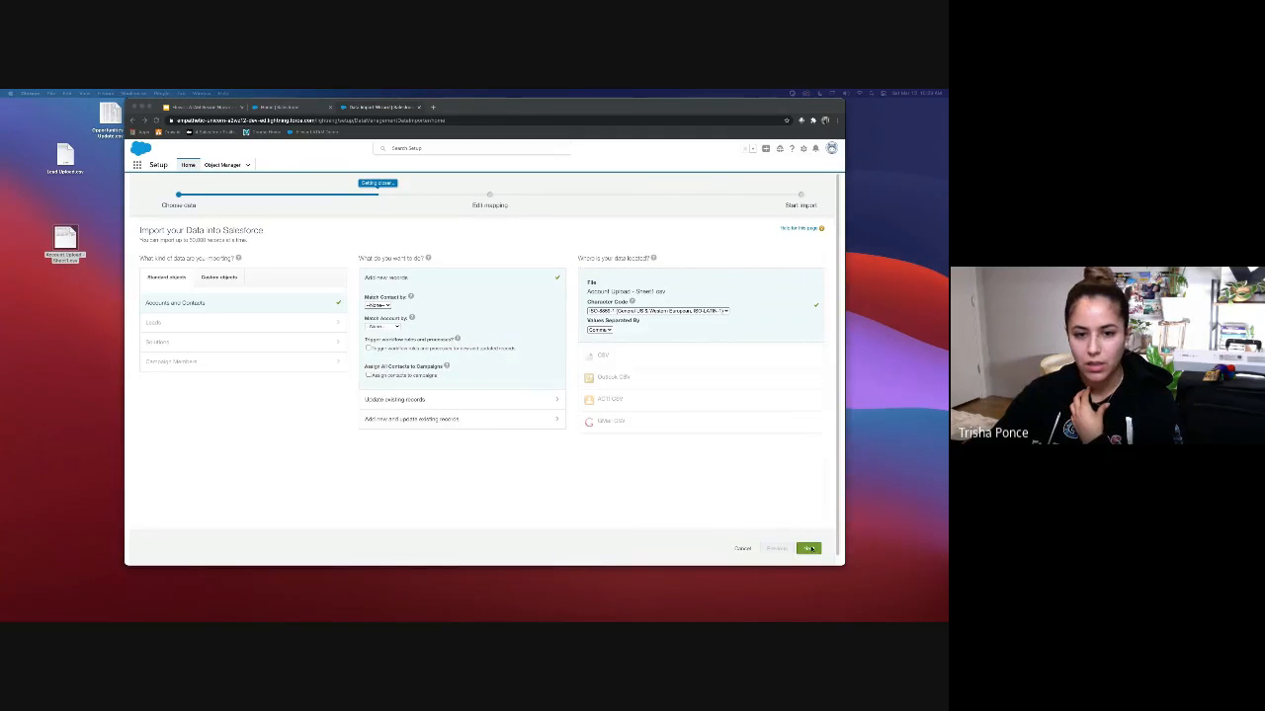
Step: Advance the import wizard to the Edit Field Mapping step
left_click(809, 548)
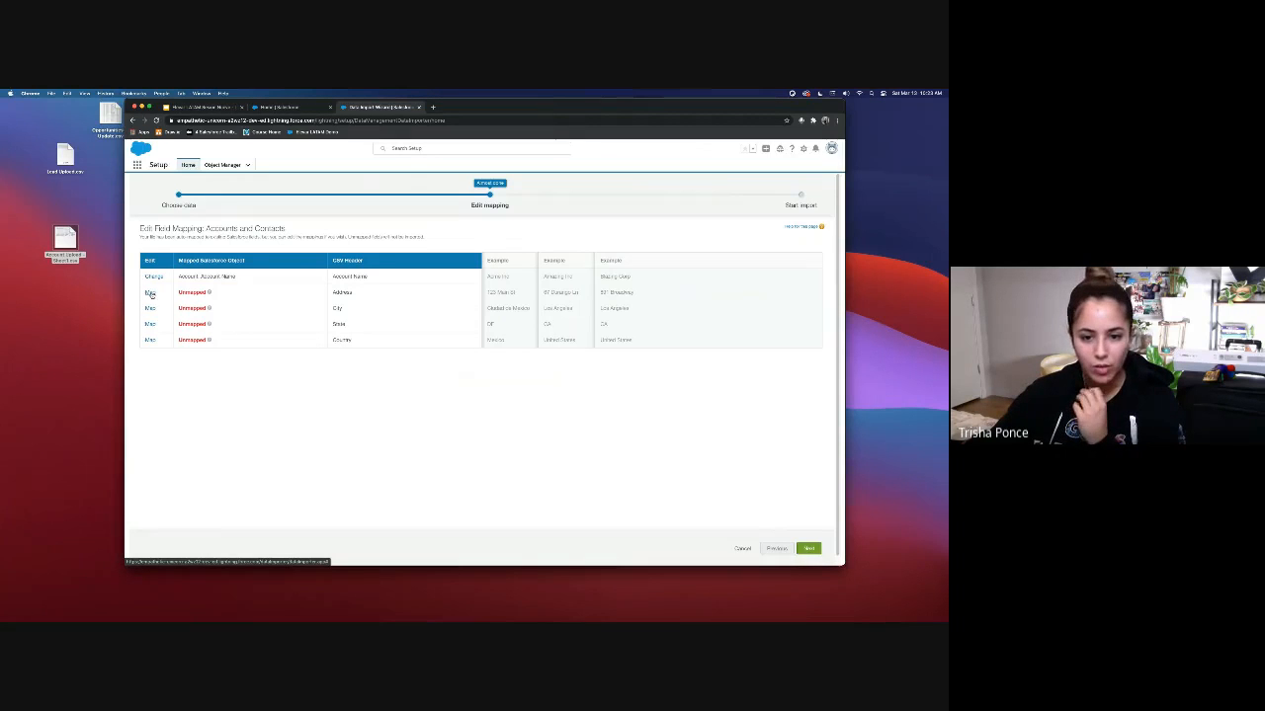
Step: Map the Address and City columns to Account Billing Street and Account Billing City
left_click(150, 293)
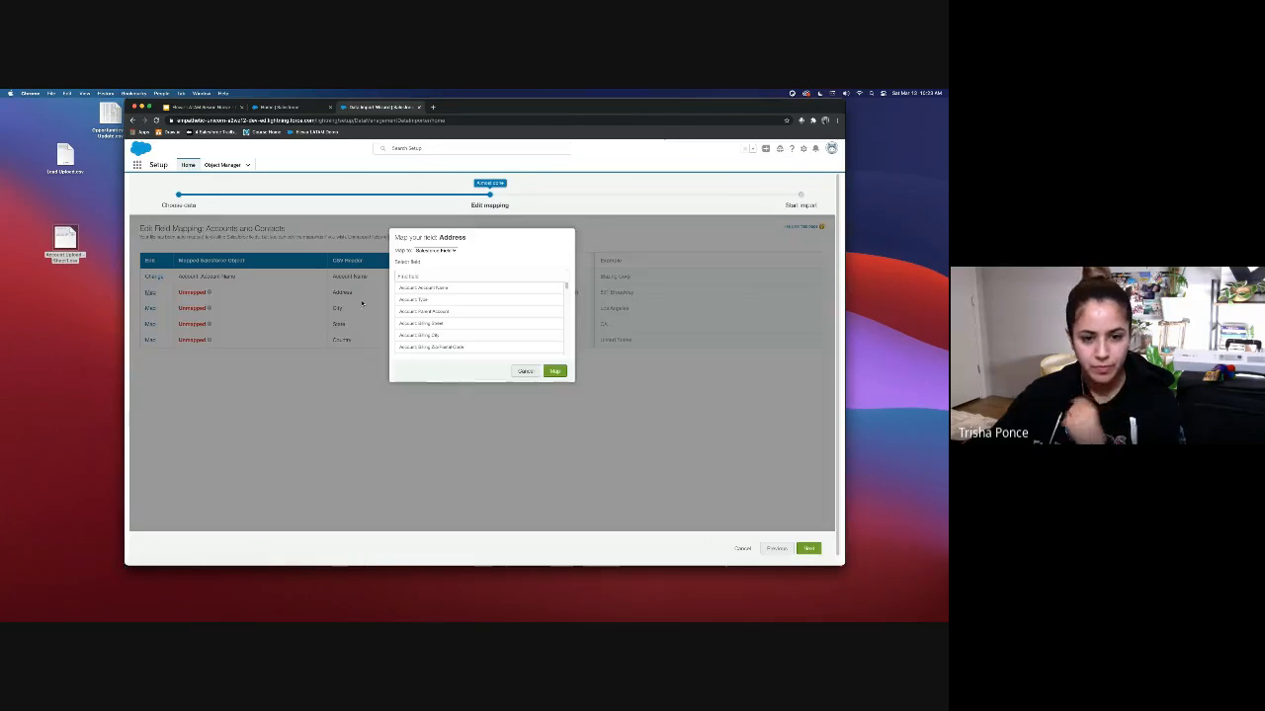
left_click(431, 326)
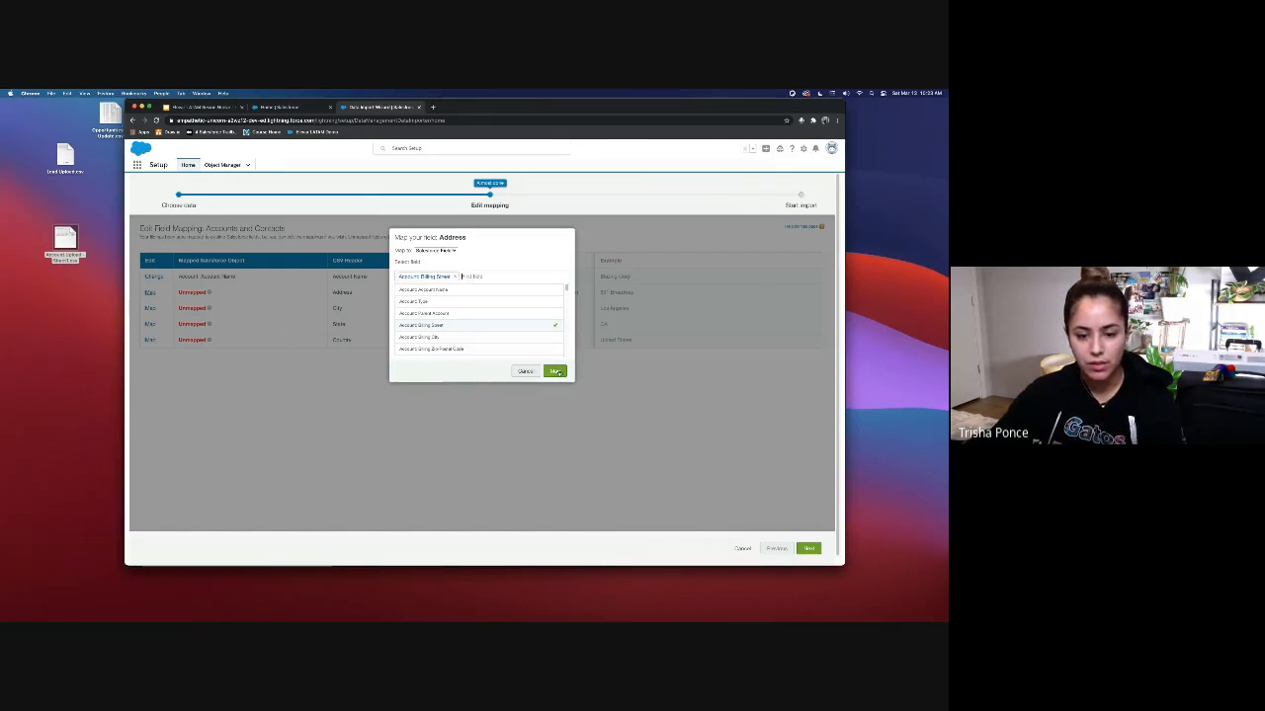
left_click(554, 370)
left_click(150, 309)
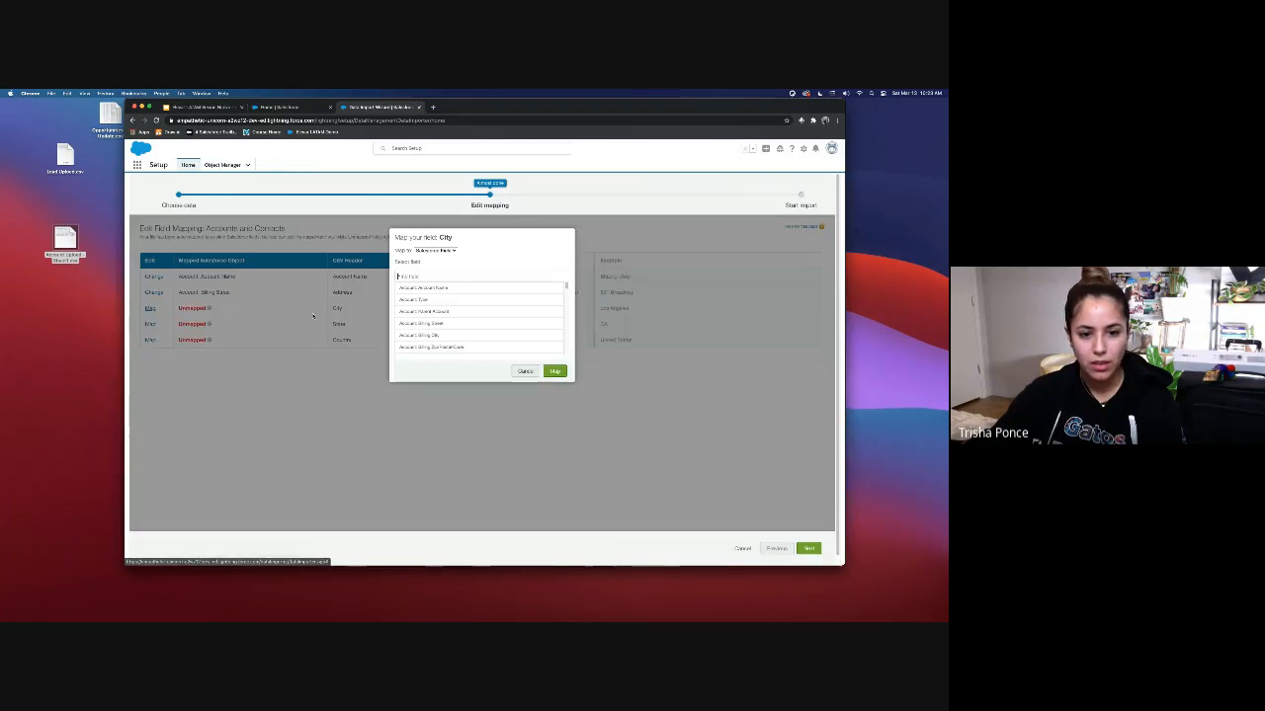
left_click(435, 337)
left_click(552, 371)
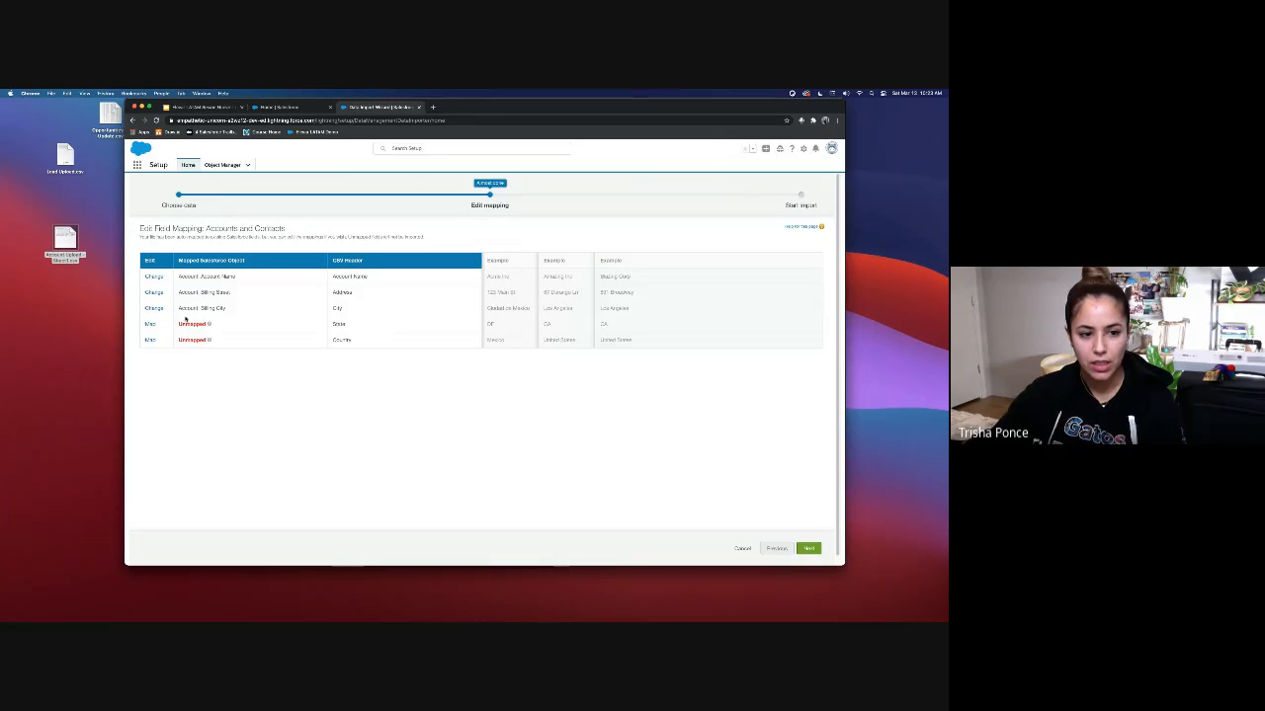
Step: Map State and Country to Account Billing State/Province and Country, then start the import
left_click(152, 325)
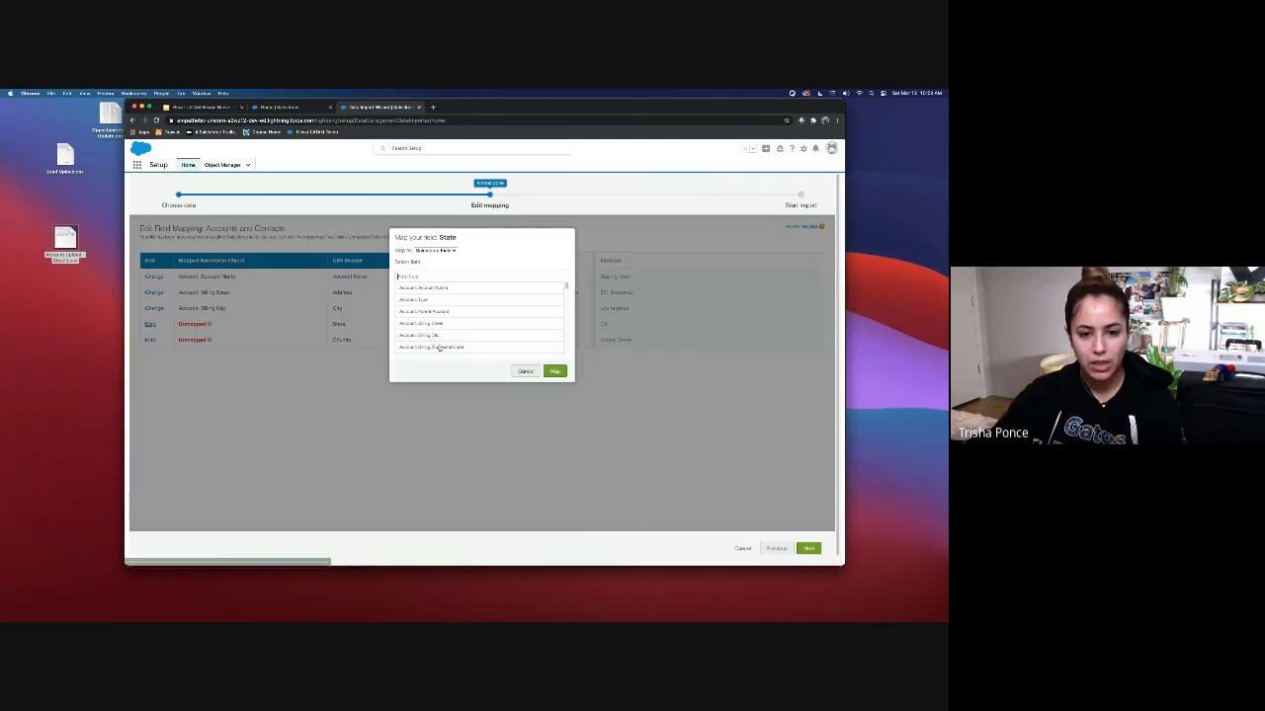
scroll(470, 346, "down", 2)
left_click(444, 351)
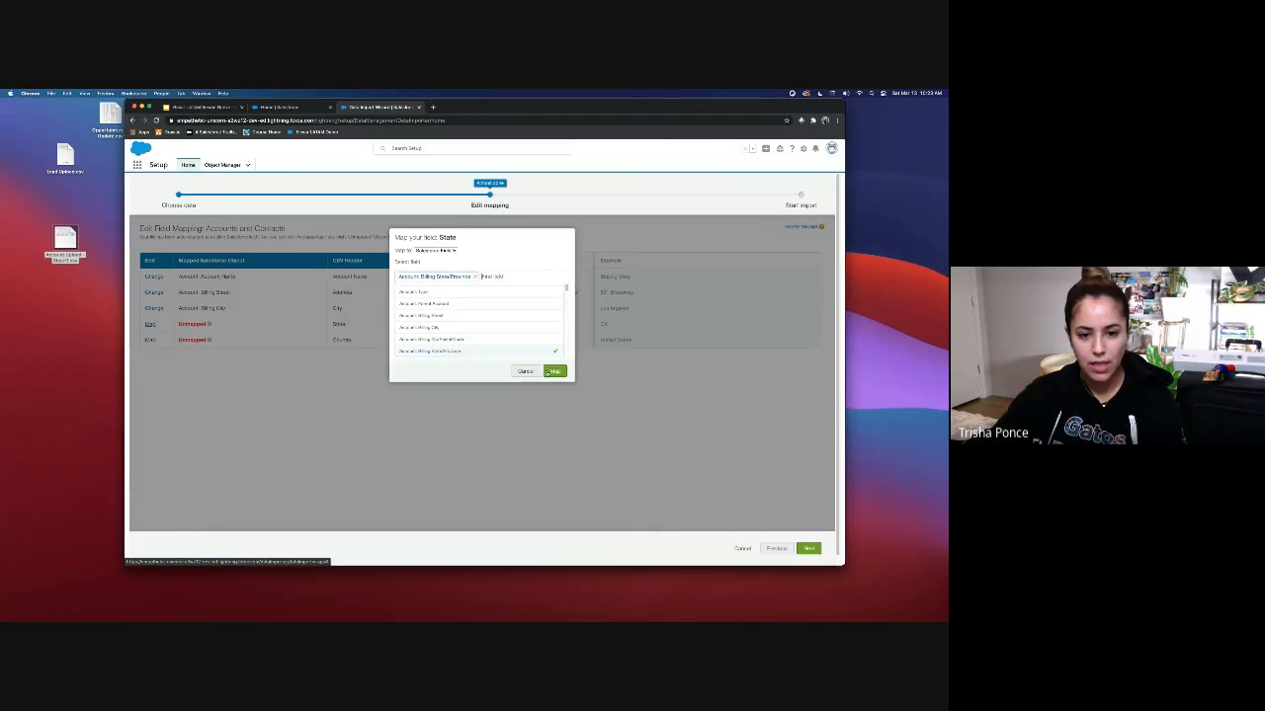
left_click(552, 370)
left_click(151, 340)
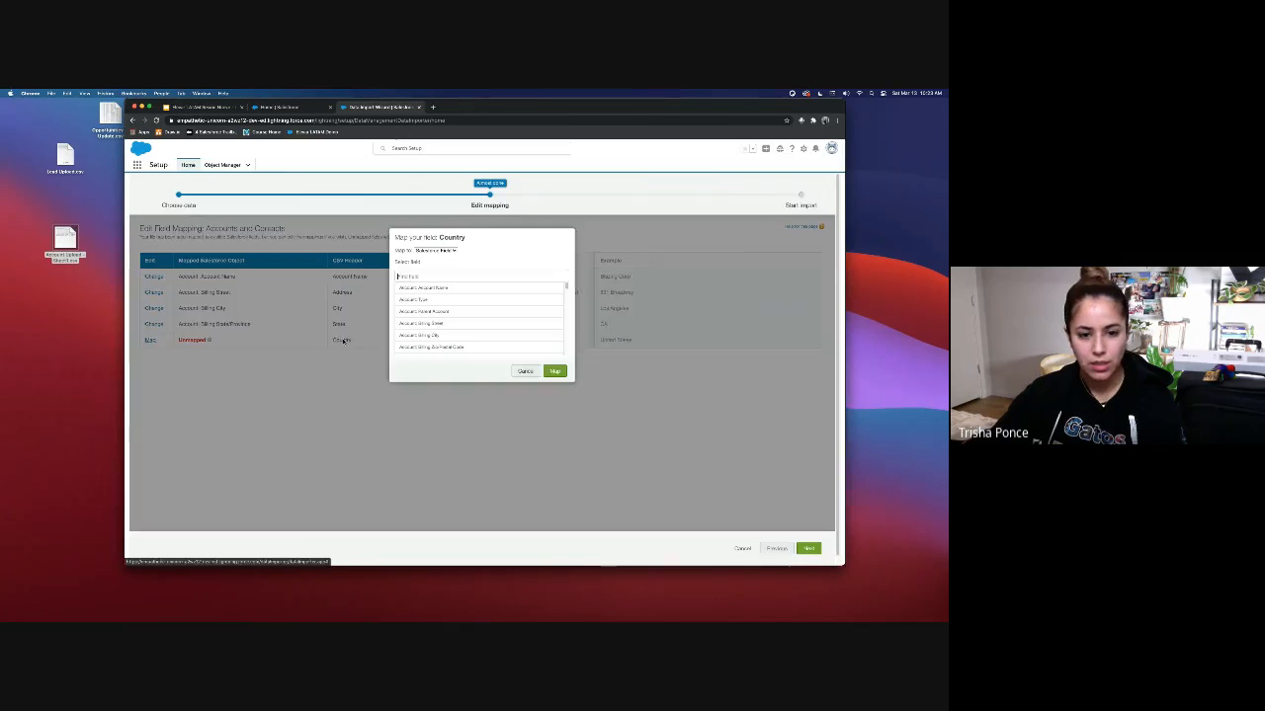
scroll(427, 329, "down", 2)
left_click(434, 350)
left_click(556, 371)
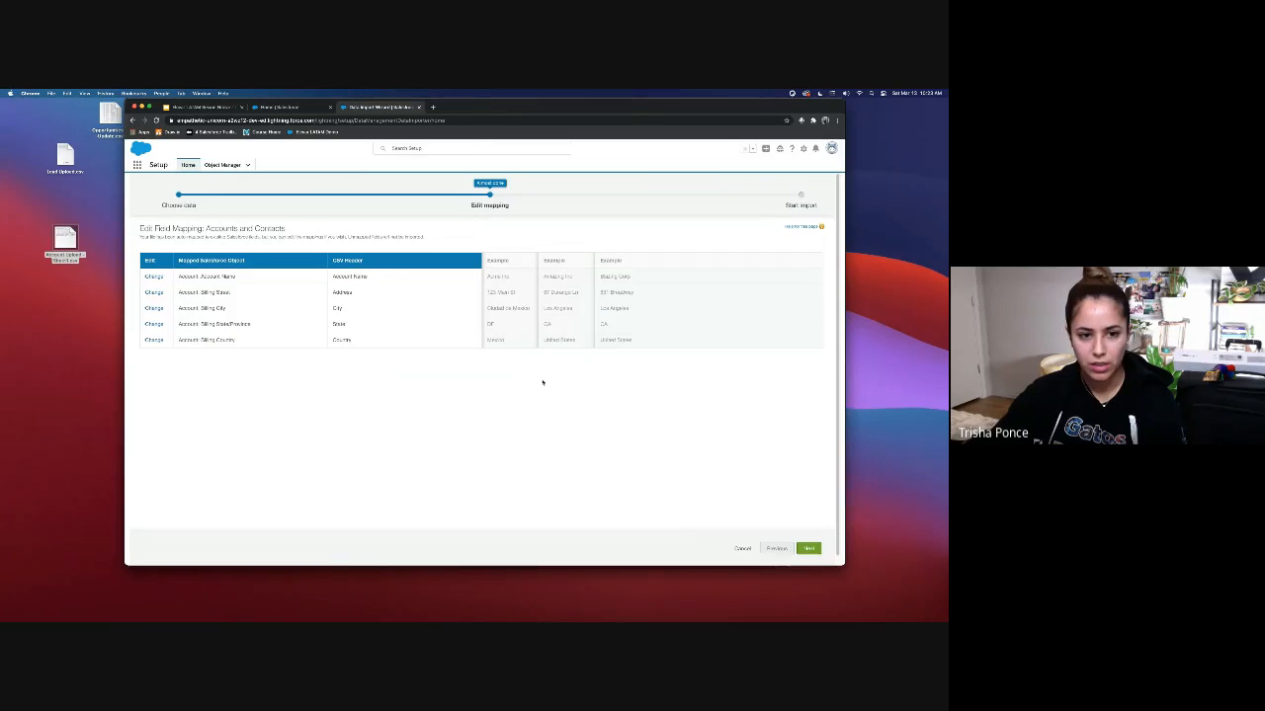
left_click(810, 548)
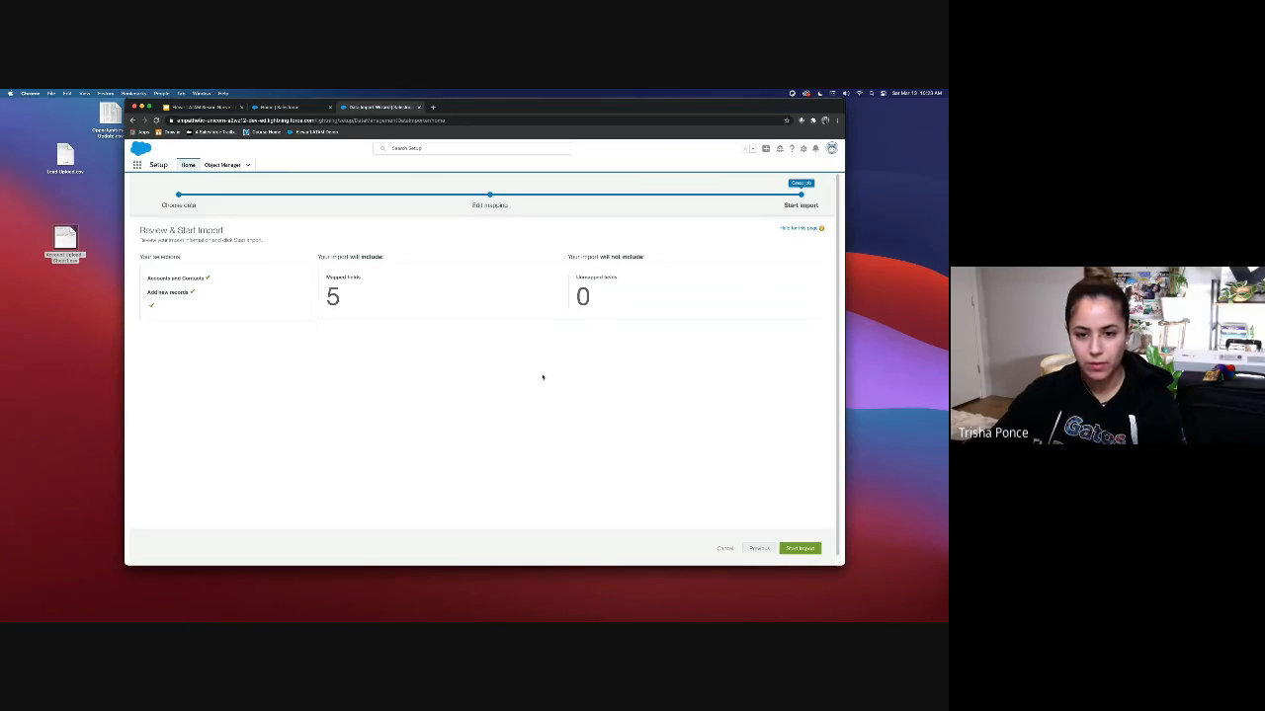
left_click(802, 549)
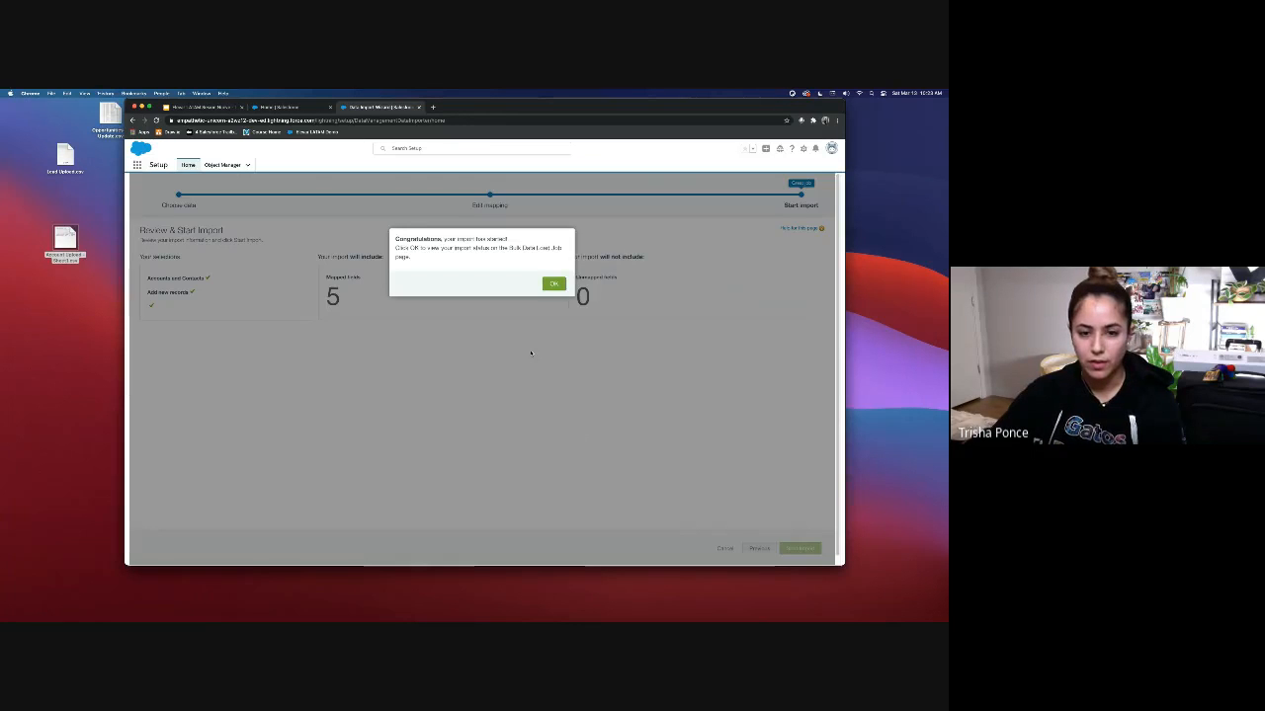
Step: Dismiss the Congratulations dialog and return to the bulk data load jobs list
left_click(555, 284)
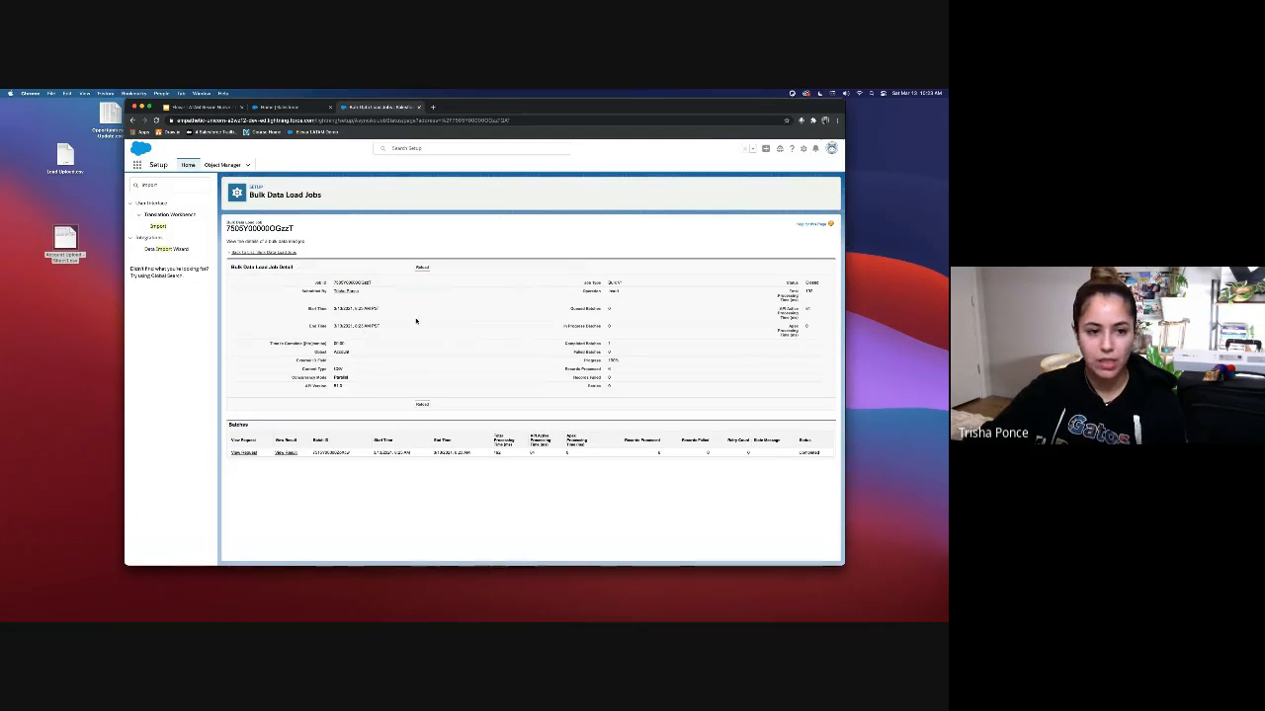
left_click(291, 253)
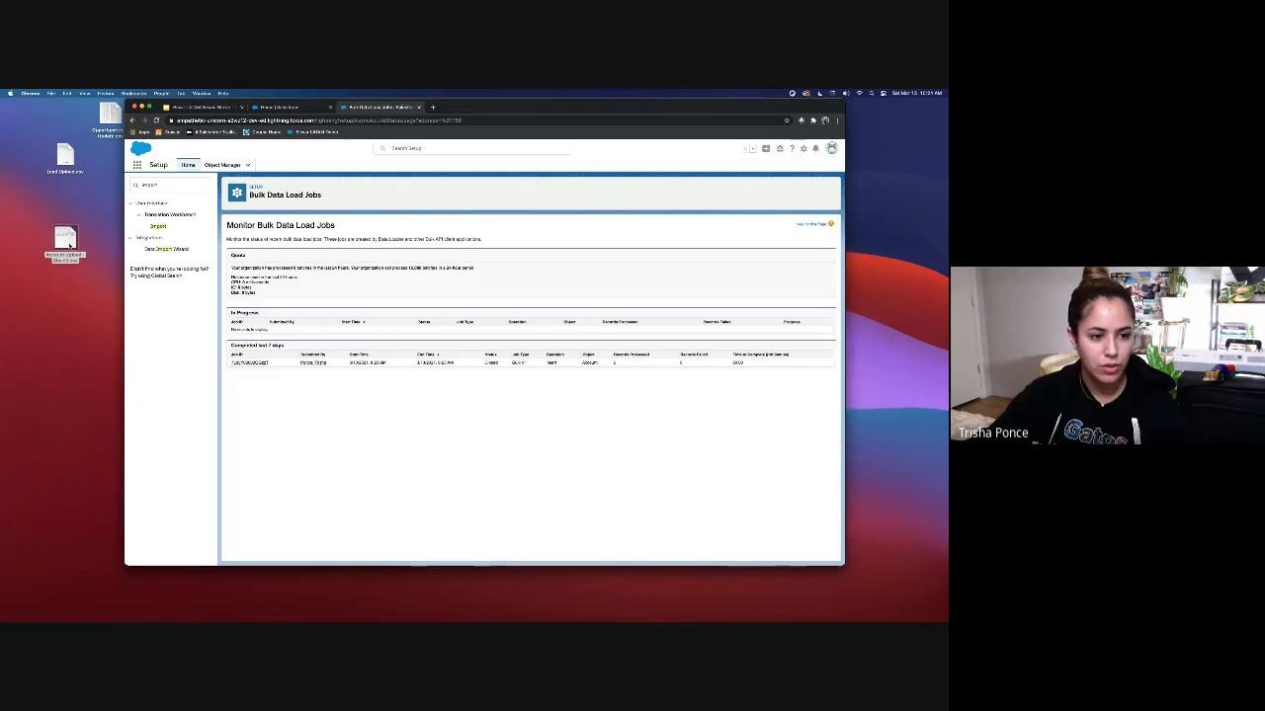
left_click(67, 241)
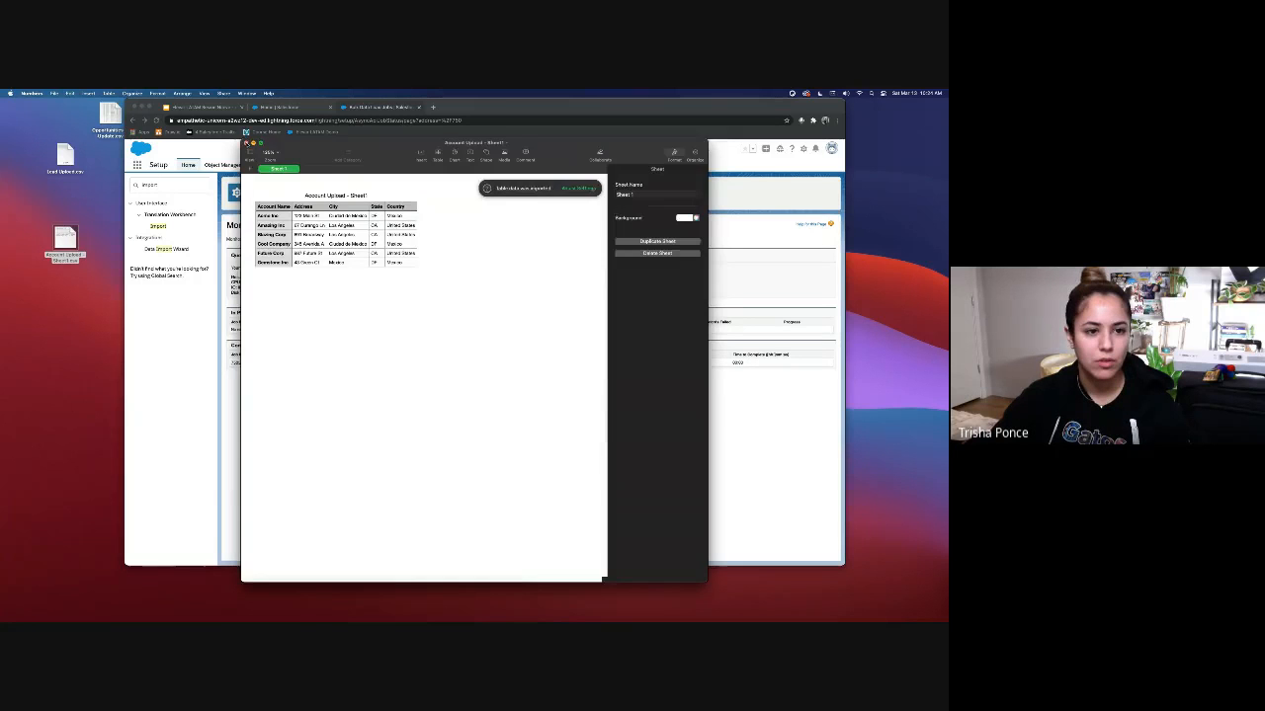
left_click(246, 143)
right_click(61, 249)
mouse_move(79, 260)
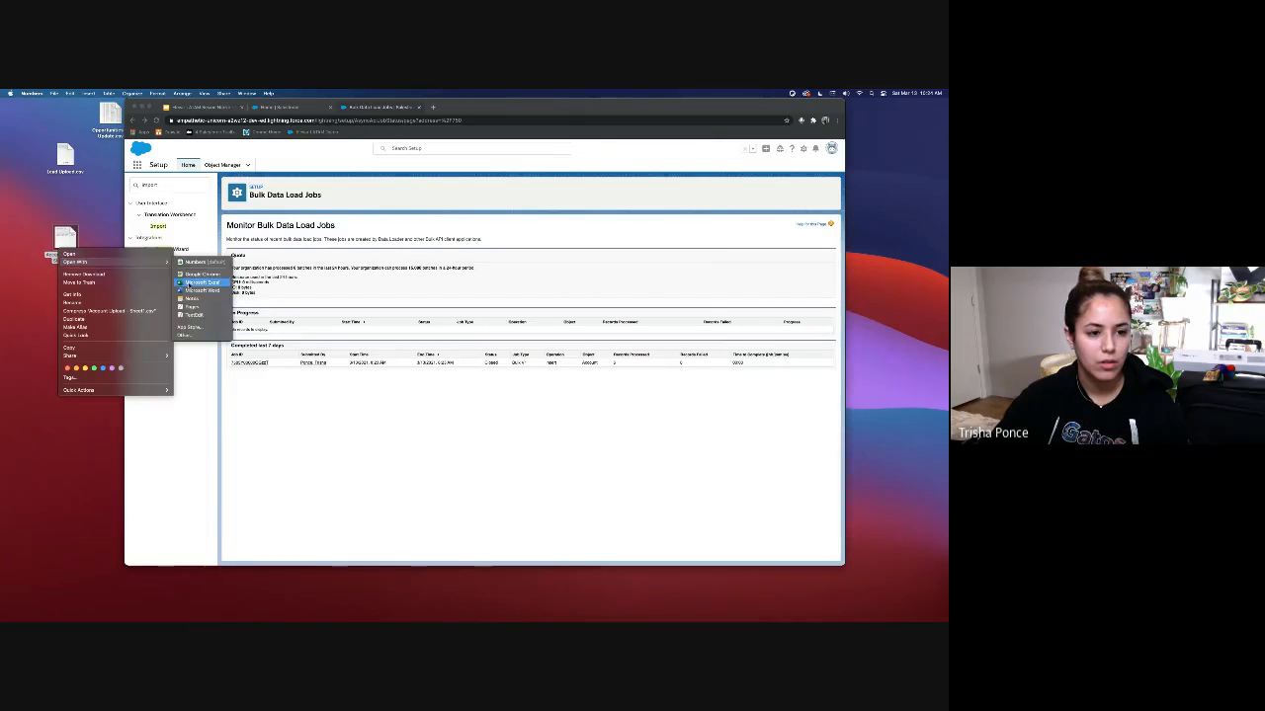
left_click(188, 290)
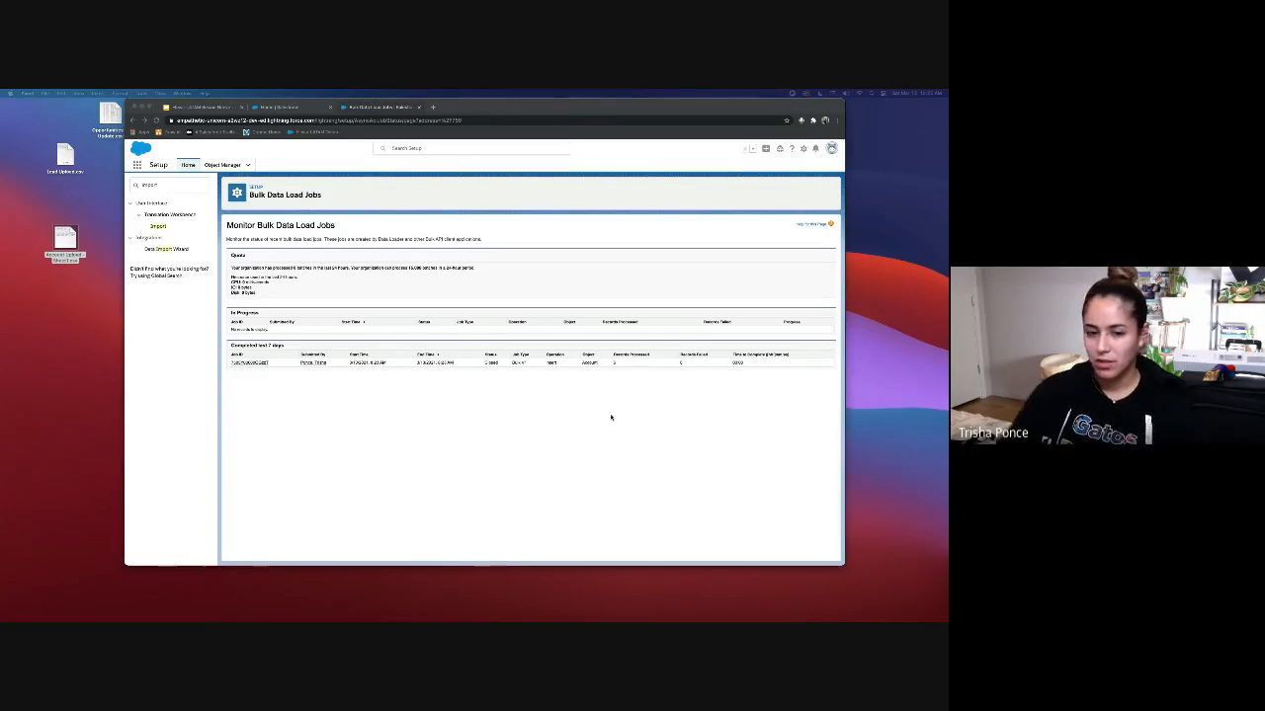
mouse_move(462, 114)
left_mouse_down()
mouse_move(514, 150)
mouse_move(477, 126)
left_mouse_up()
left_click(196, 196)
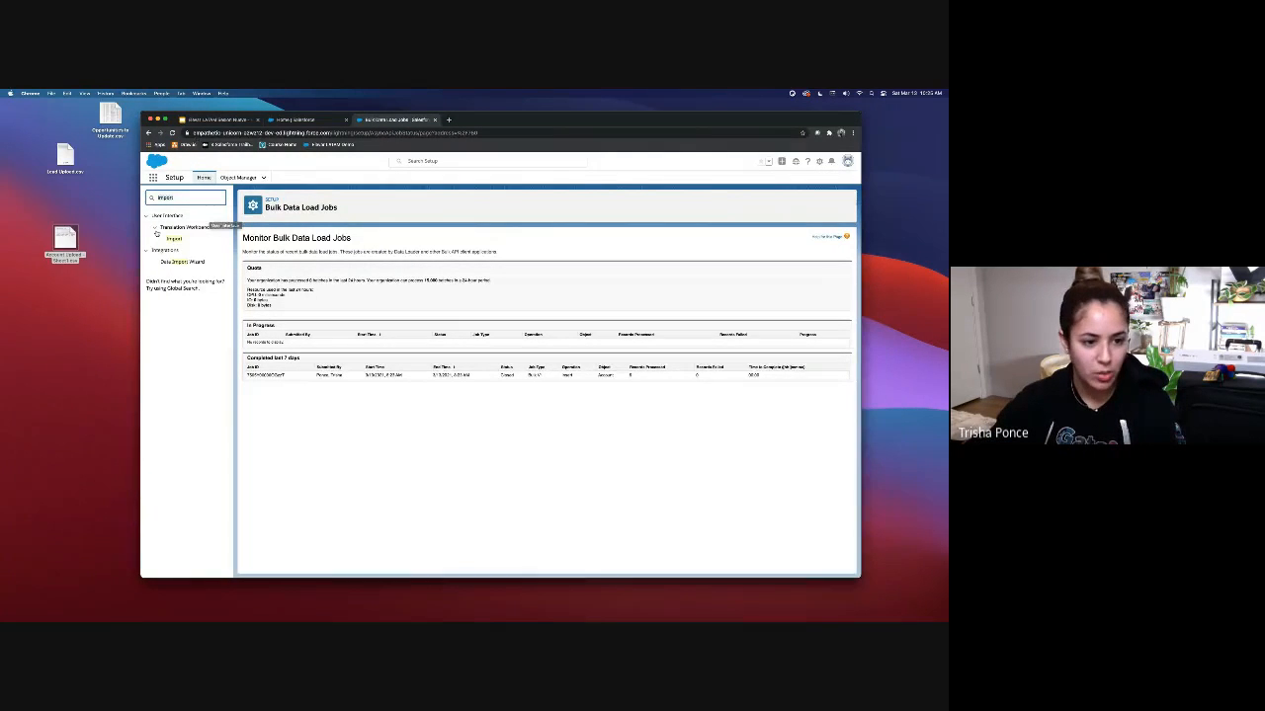
Step: Relaunch the Data Import Wizard and open Lead Upload.csv from the desktop in Numbers
left_click(183, 262)
left_click_drag(111, 142, 62, 214)
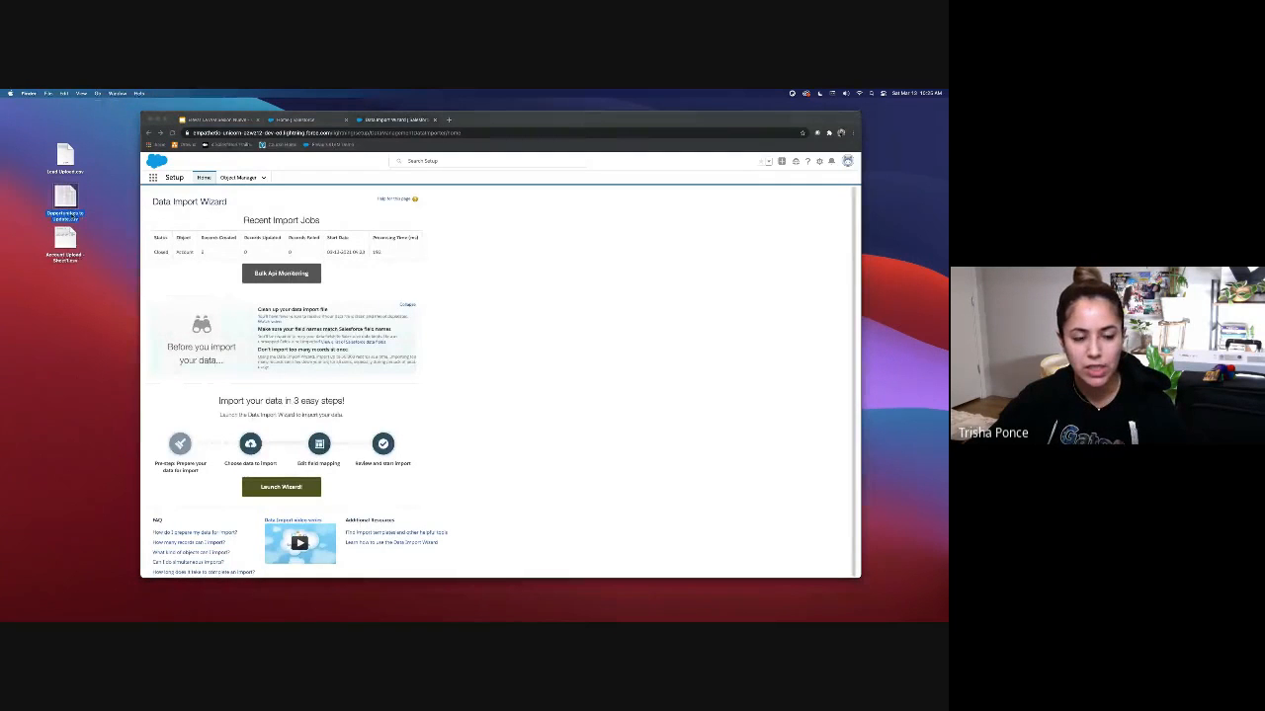
left_click(265, 491)
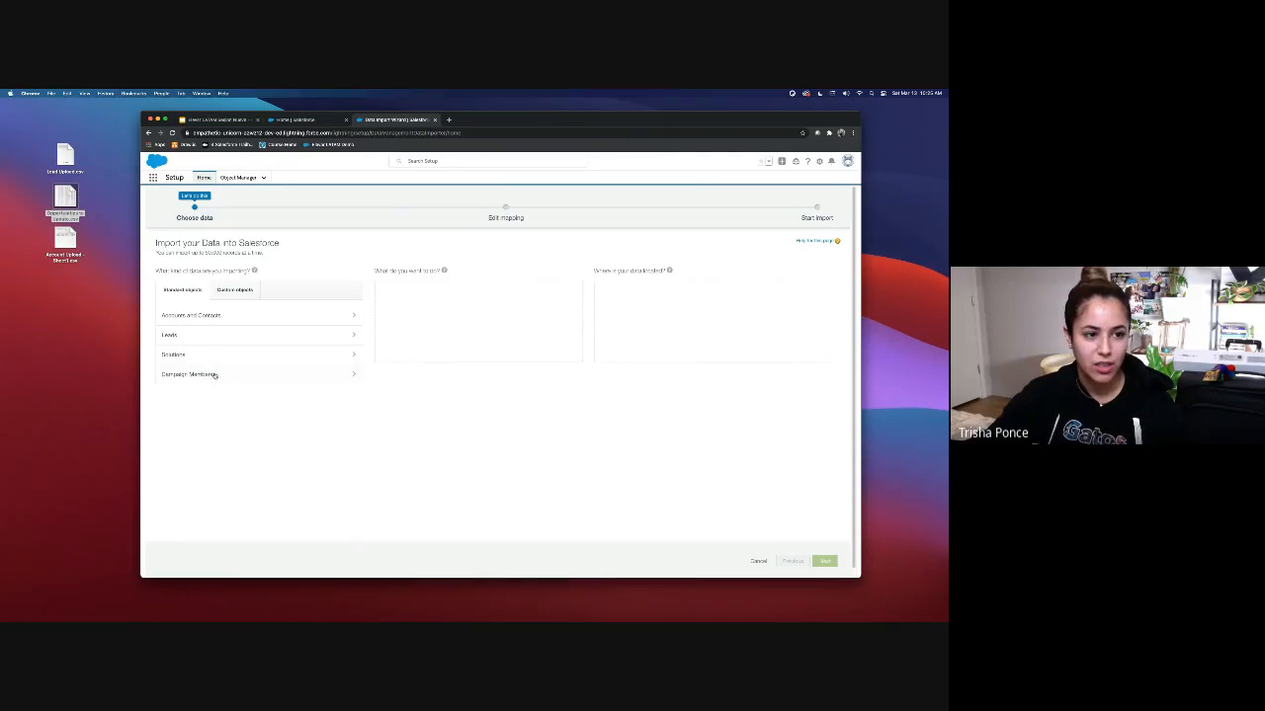
left_click(64, 155)
double_click(64, 155)
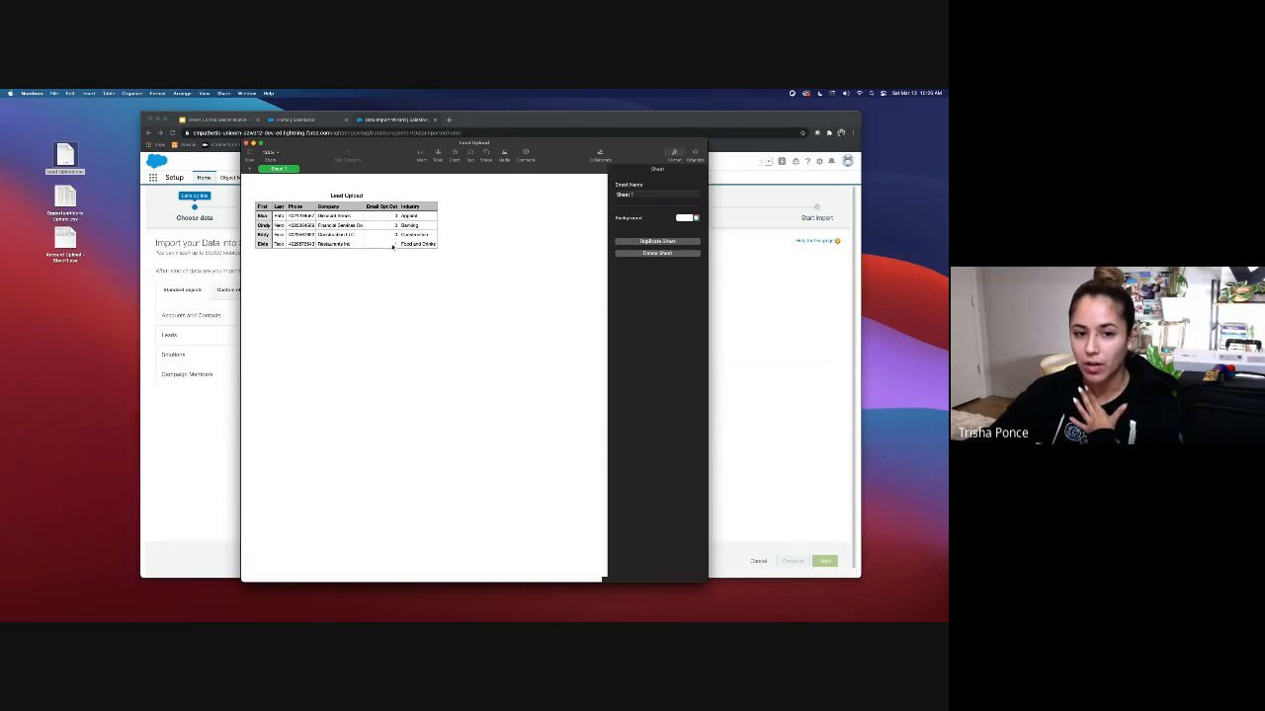
Step: Reopen Lead Upload.csv in Microsoft Excel instead of Numbers
left_click(246, 144)
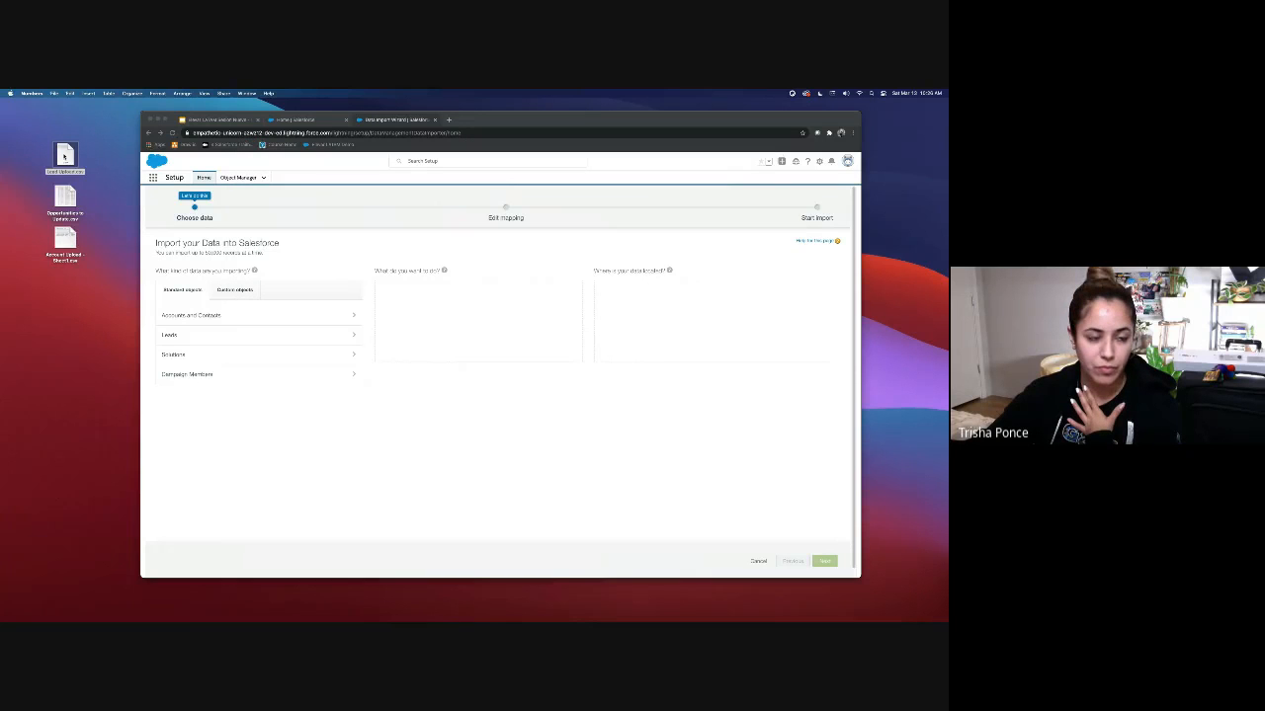
right_click(64, 158)
mouse_move(89, 168)
left_click(181, 188)
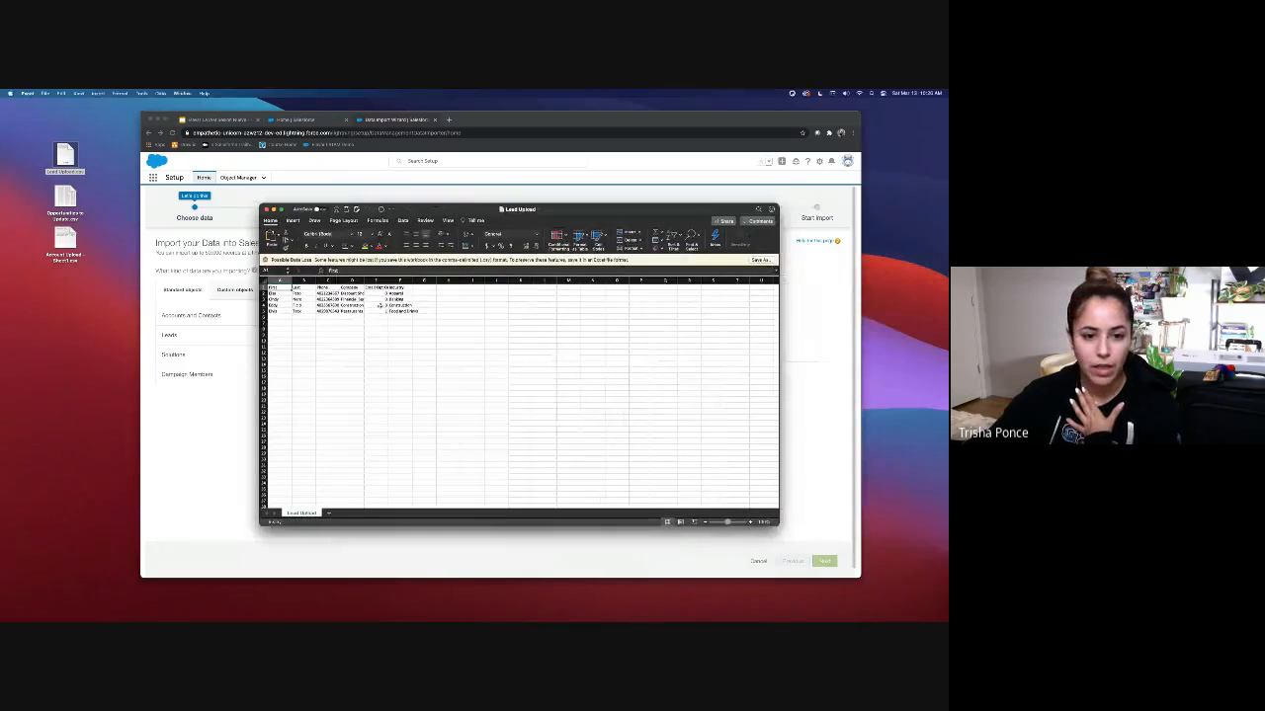
Step: Fill Email Opt Out cells E2:E5 with Yes, Yes, No, No
left_click(385, 294)
type("Yes")
key("Return")
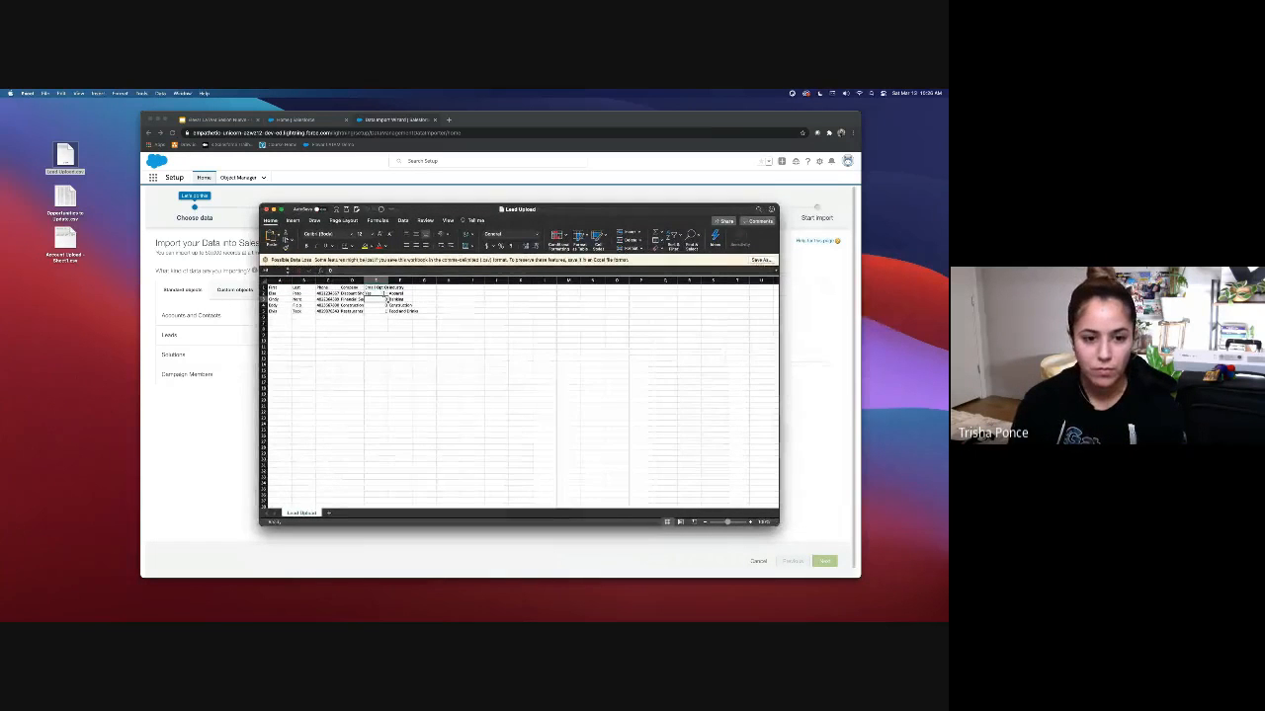
type("Yes")
key("Return")
type("No")
key("Return")
type("No")
key("Return")
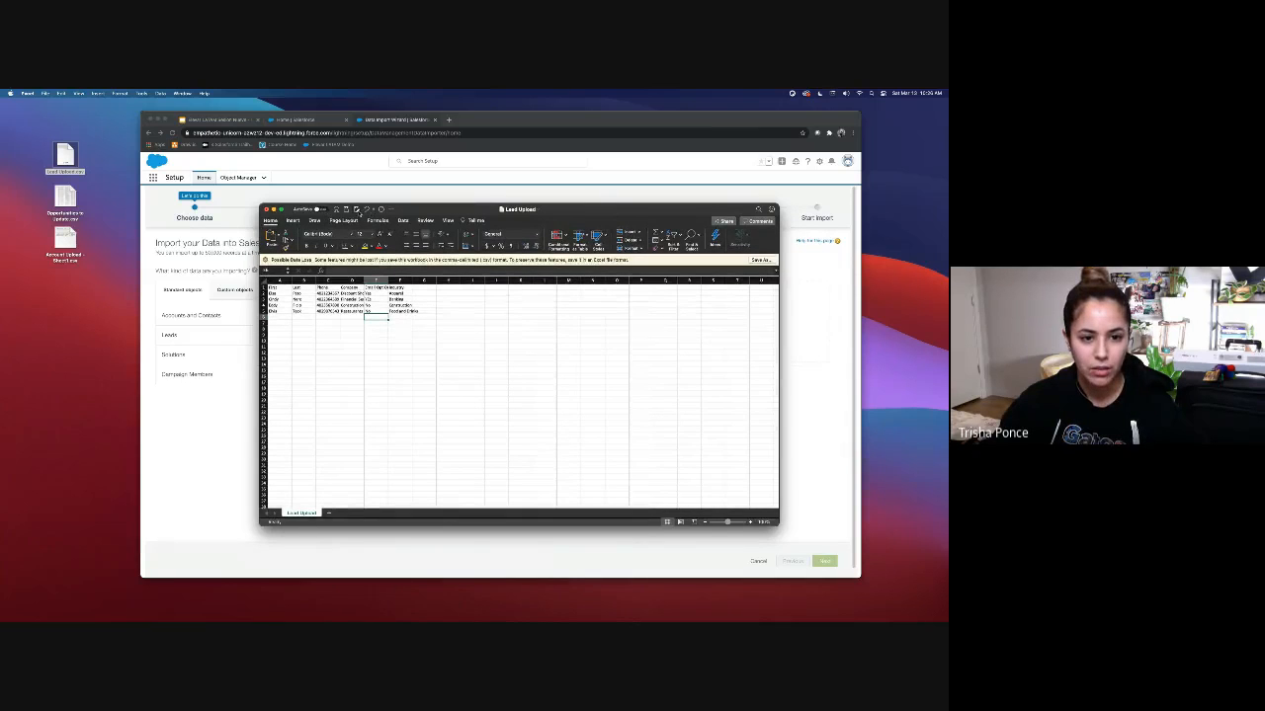
Step: Save the sheet as CSV, replacing the existing Lead Upload.csv
left_click(357, 209)
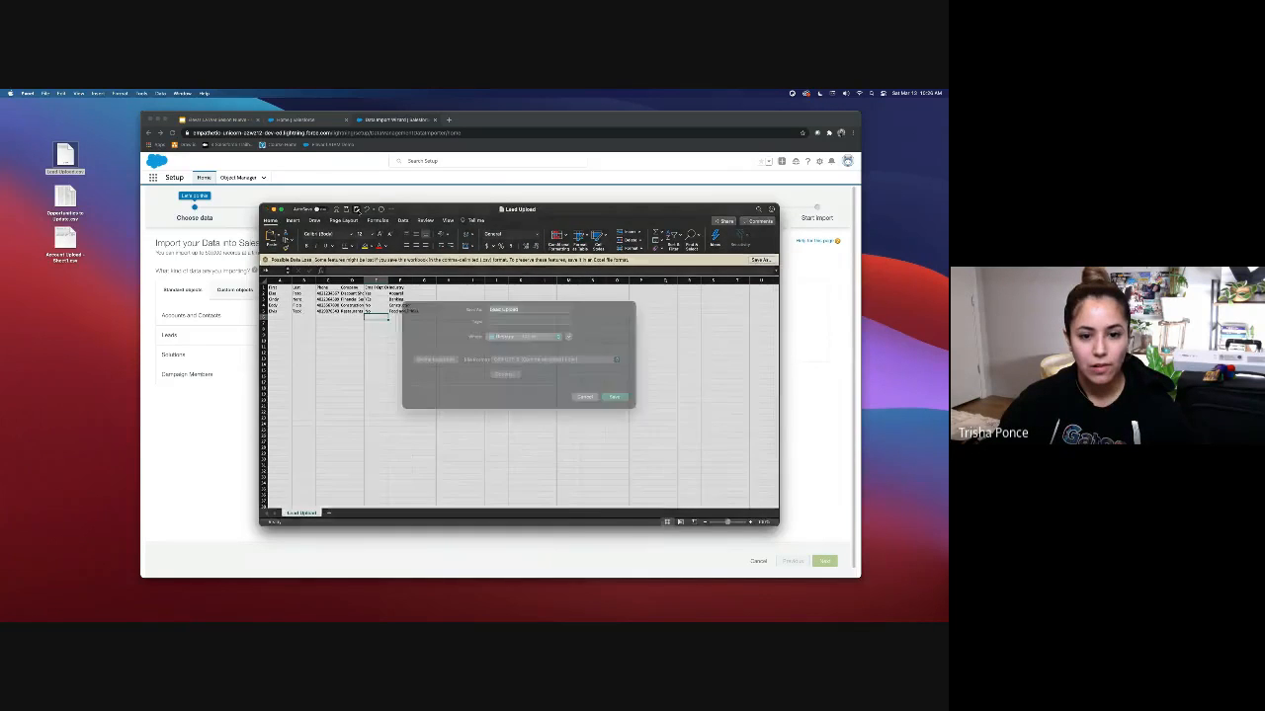
left_click(618, 407)
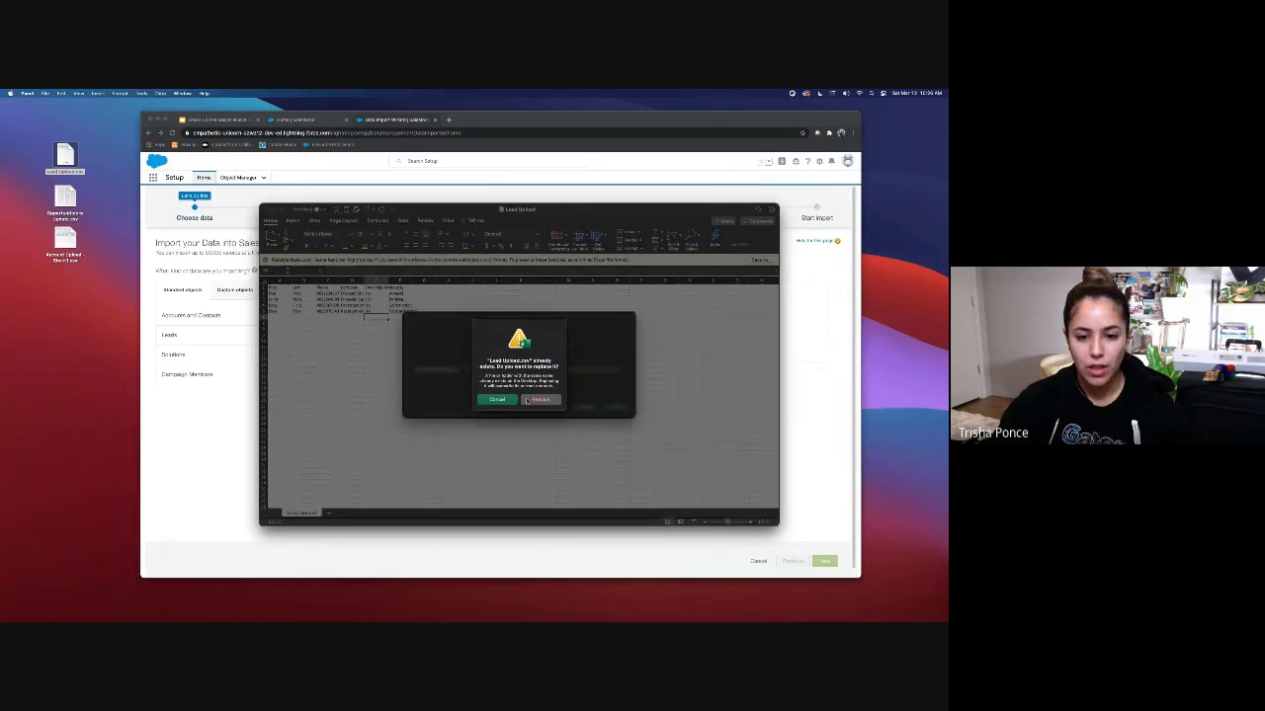
left_click(532, 400)
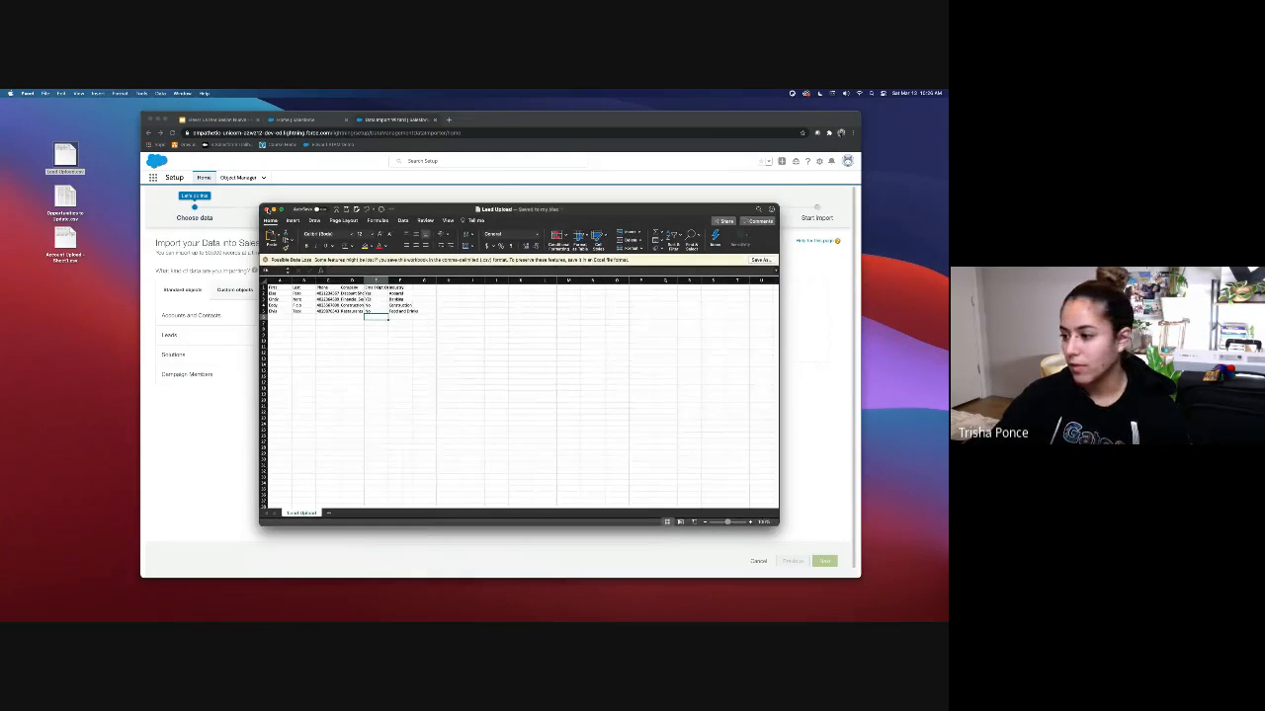
Step: Widen columns E and D to fit their contents, then close the workbook
left_click(378, 287)
left_click_drag(388, 280, 406, 281)
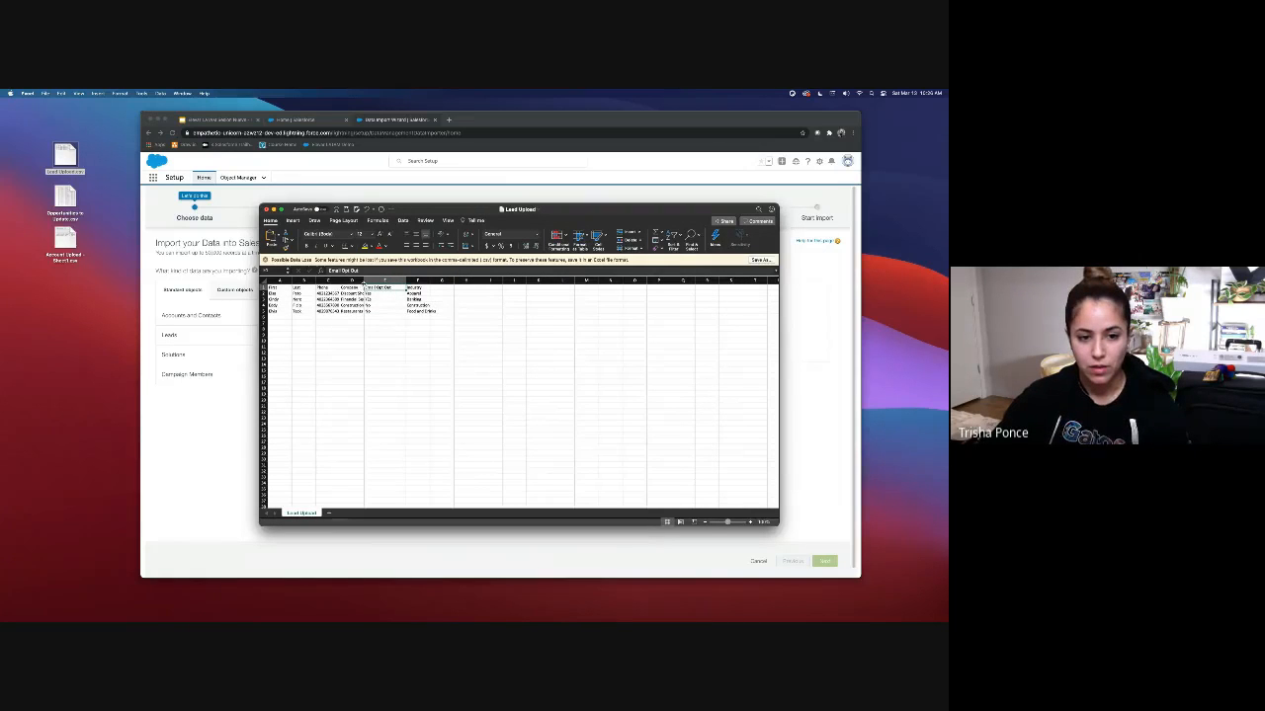
double_click(364, 281)
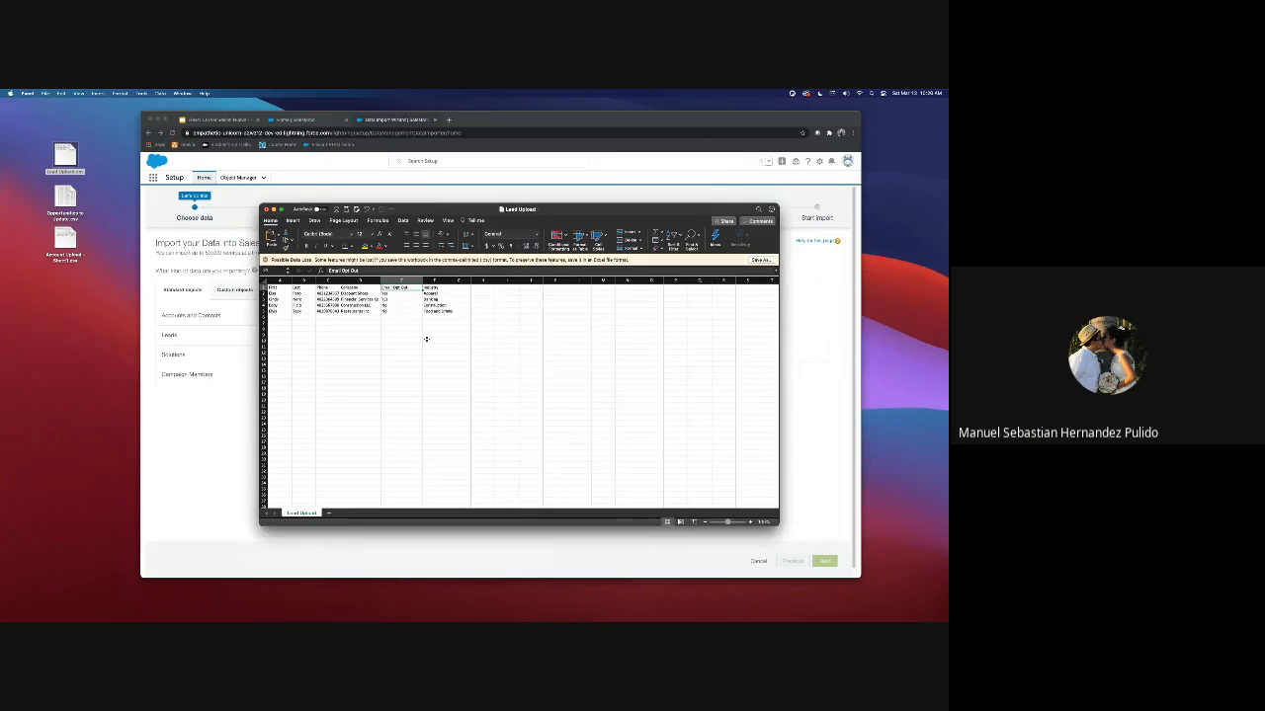
left_click(431, 335)
left_click(442, 288)
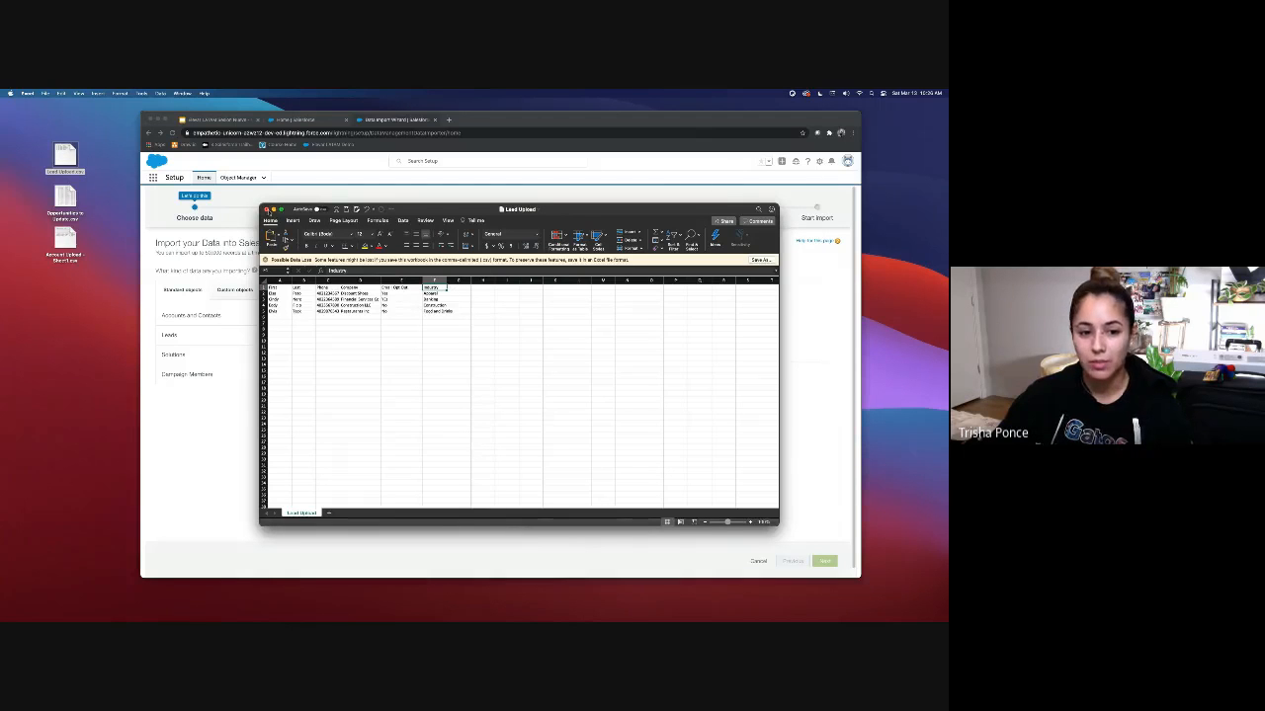
key("super+w")
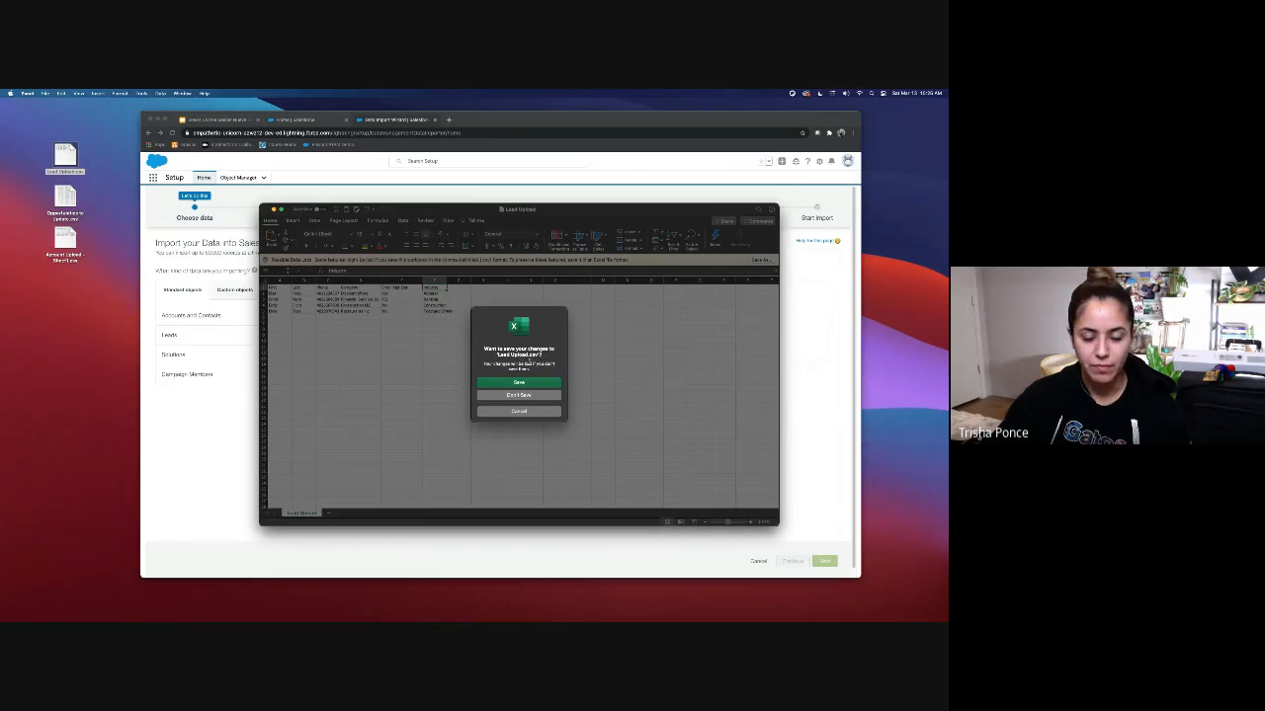
Step: Import Leads as new records from Lead Upload.csv and continue to field mapping
left_click(522, 383)
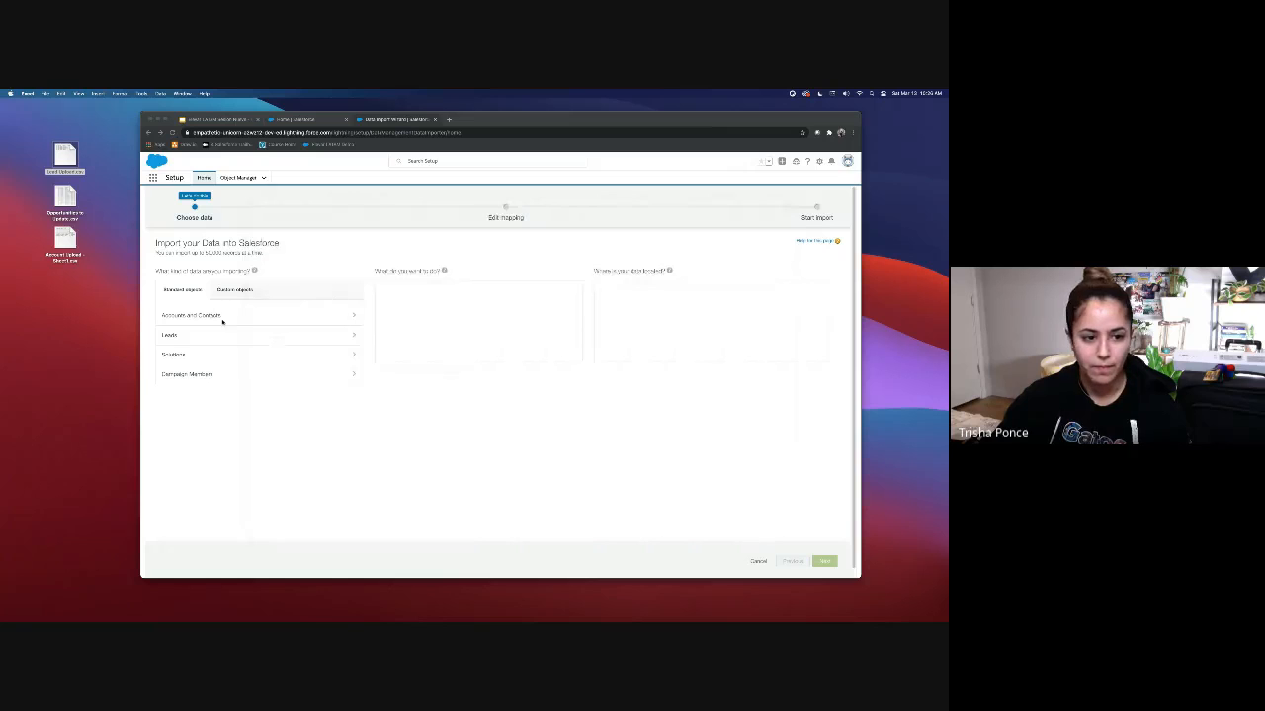
left_click(193, 335)
left_click(247, 336)
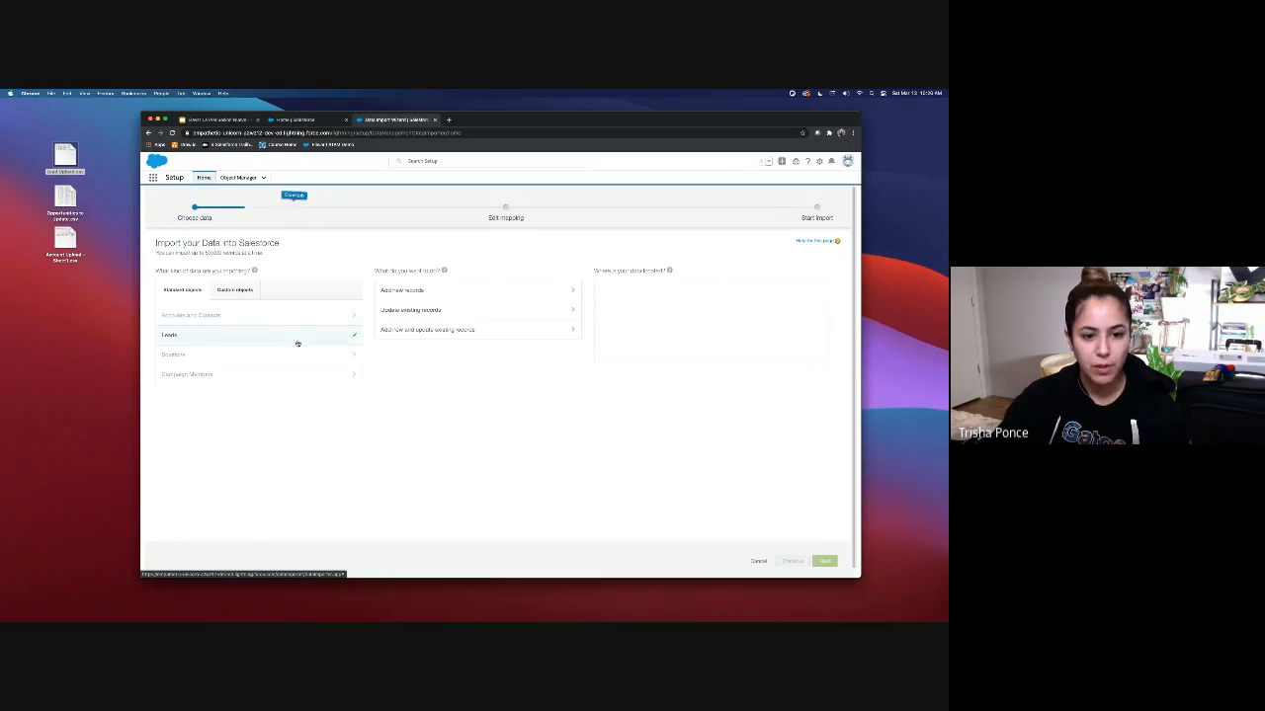
left_click(418, 292)
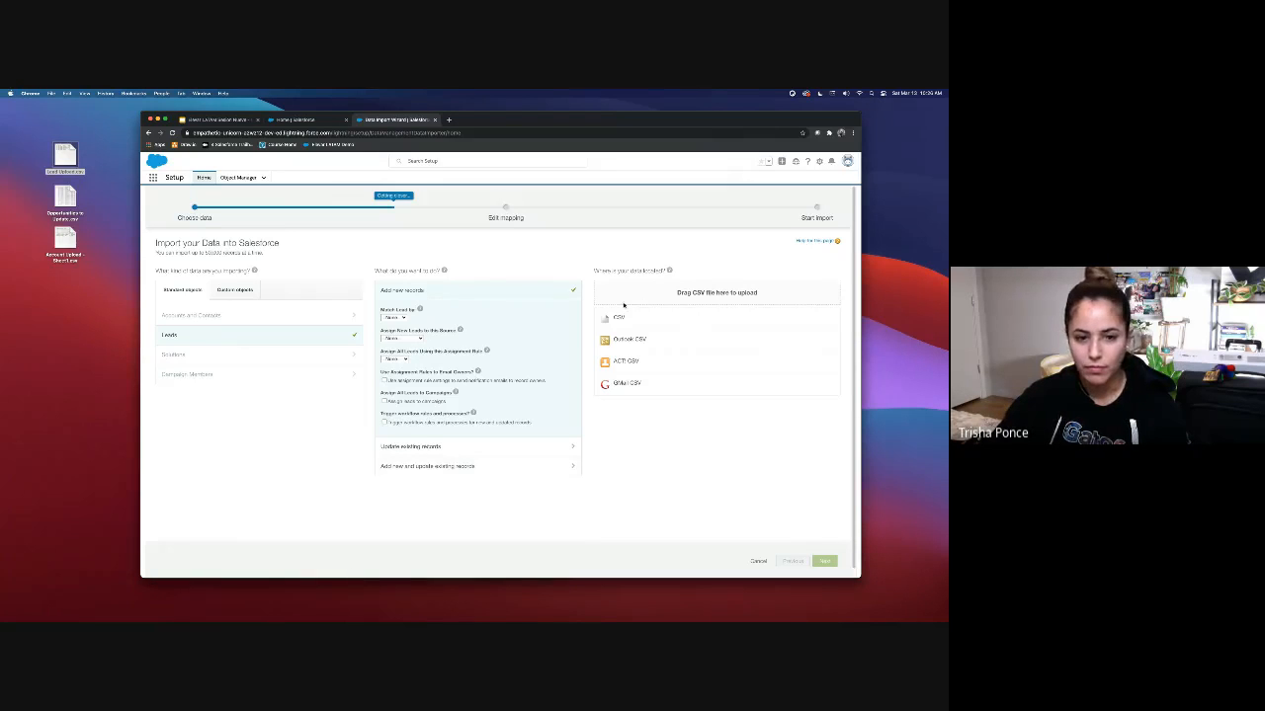
left_click_drag(69, 152, 709, 294)
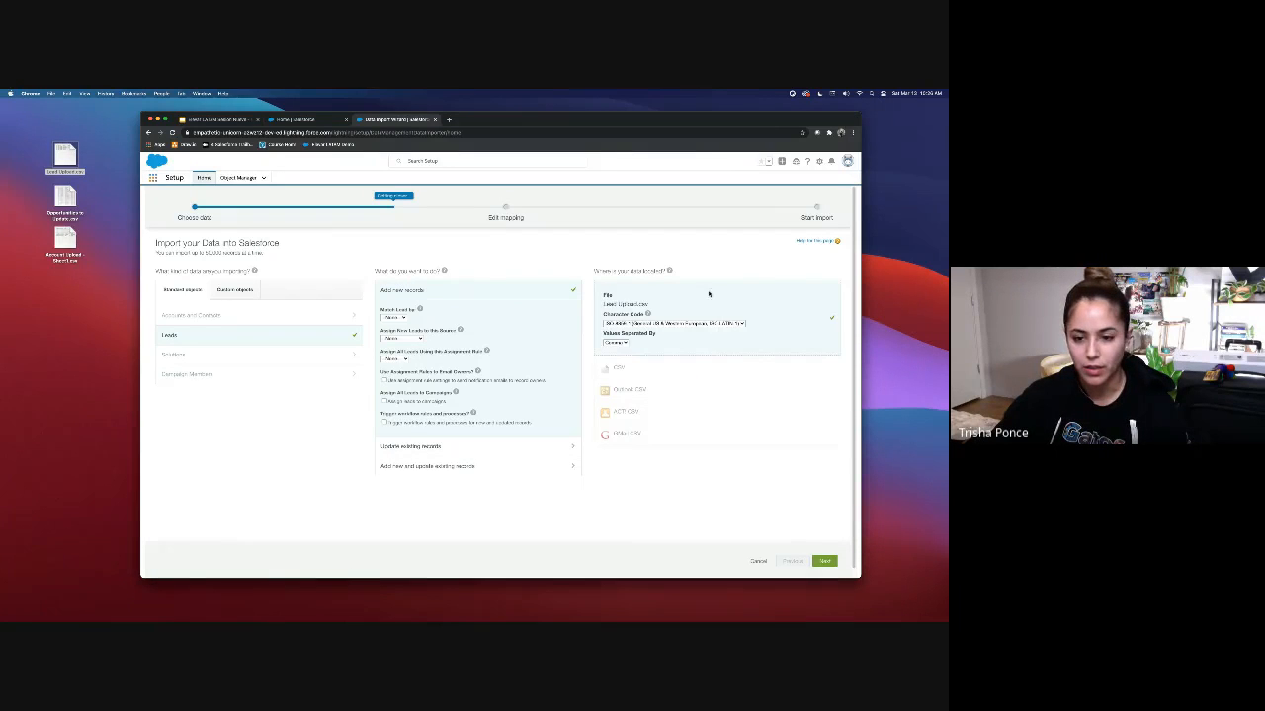
left_click(825, 560)
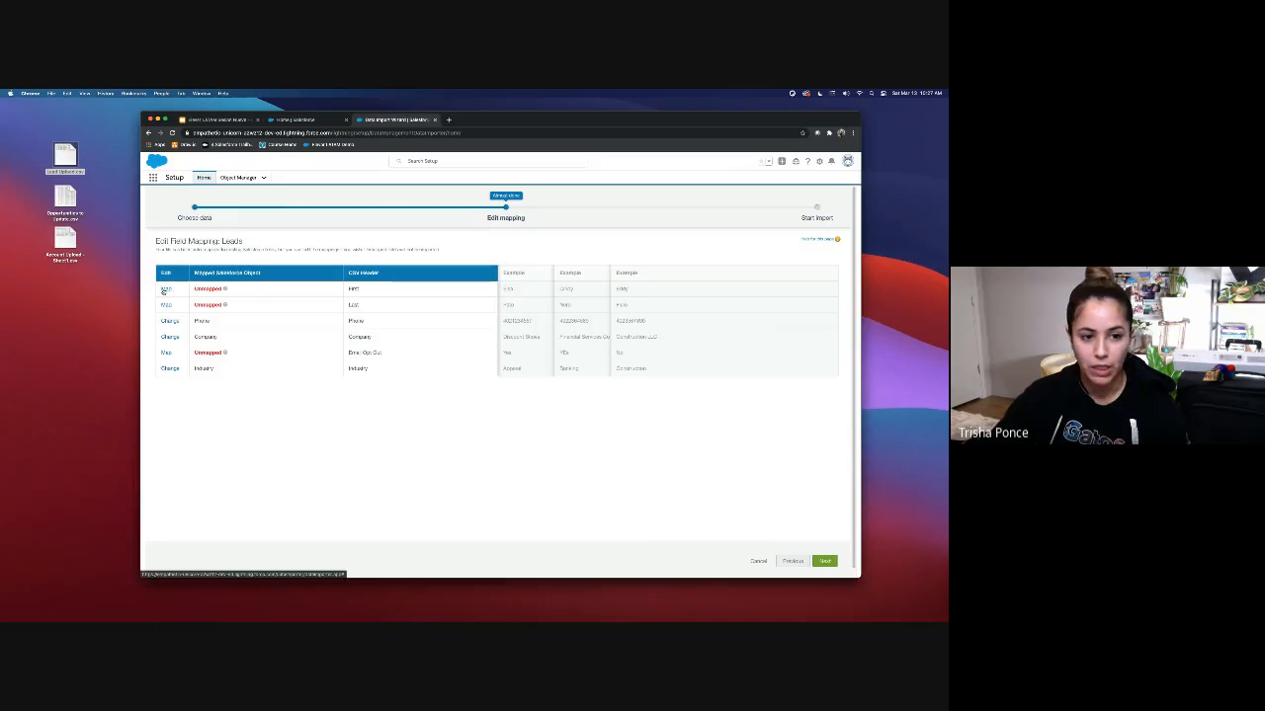
Step: Map the First column to First Name and the Last column to Last Name
left_click(166, 288)
left_click(435, 300)
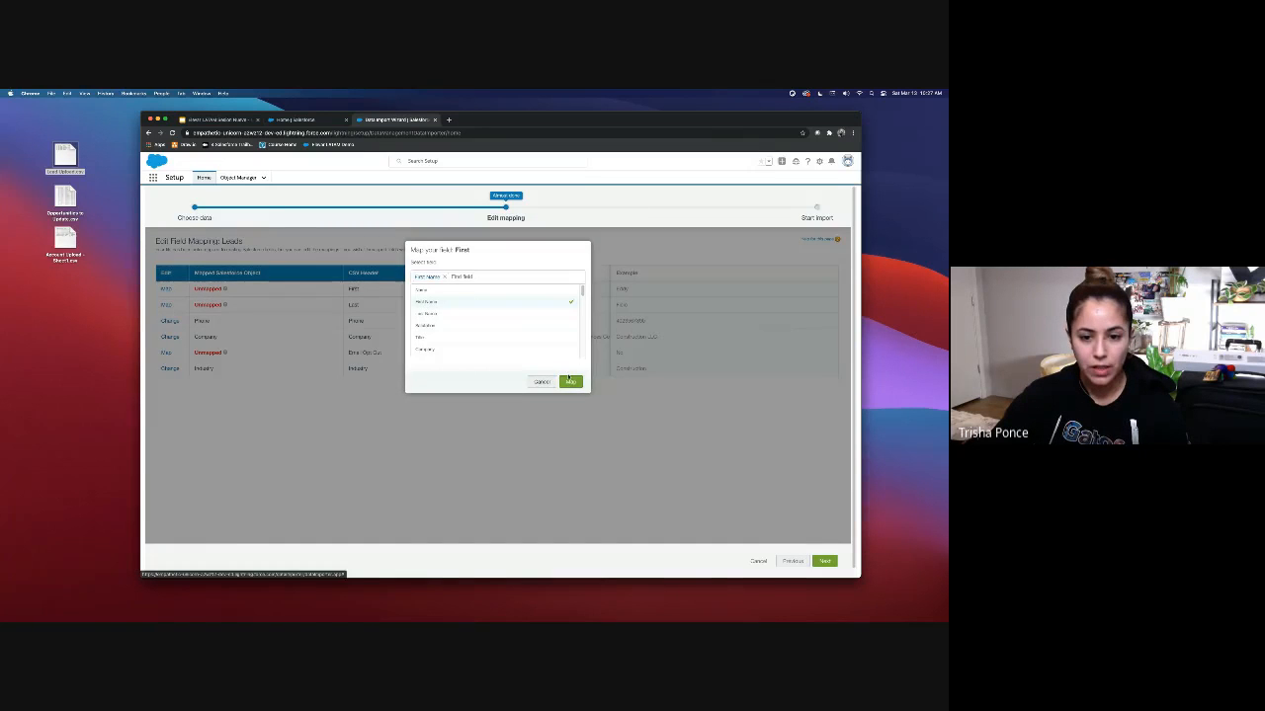
left_click(570, 381)
left_click(168, 304)
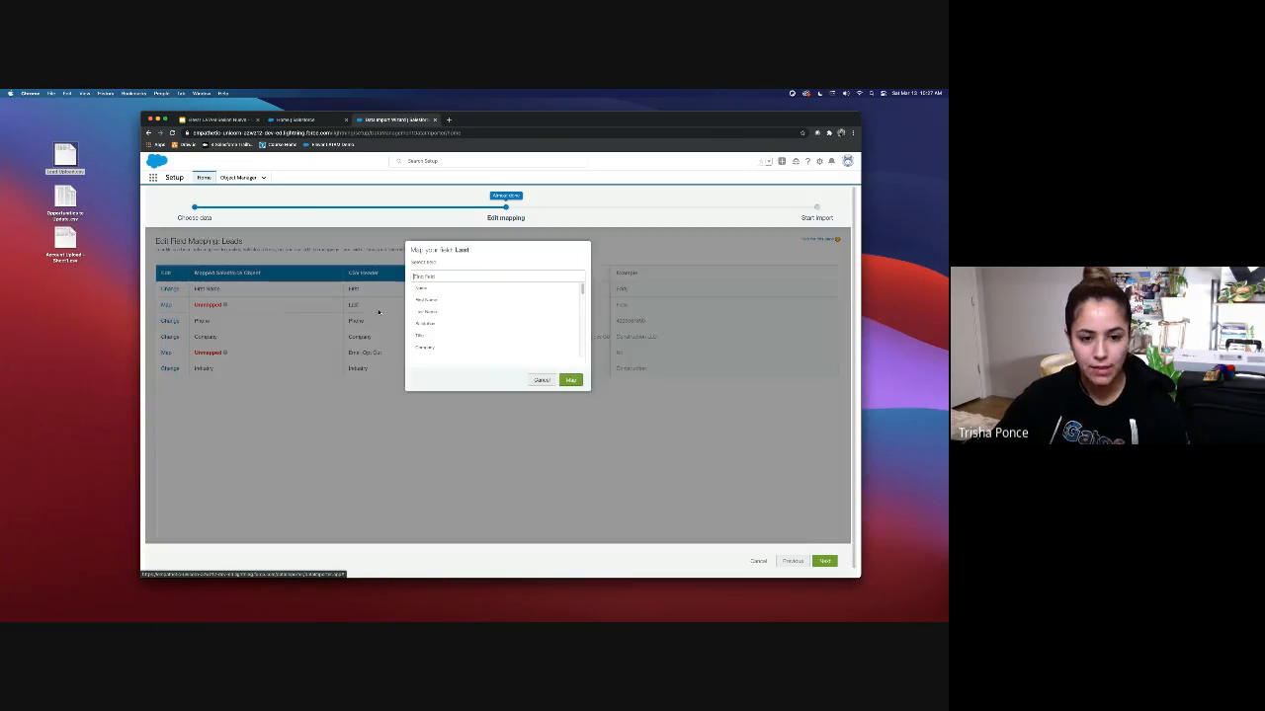
left_click(426, 304)
left_click(572, 381)
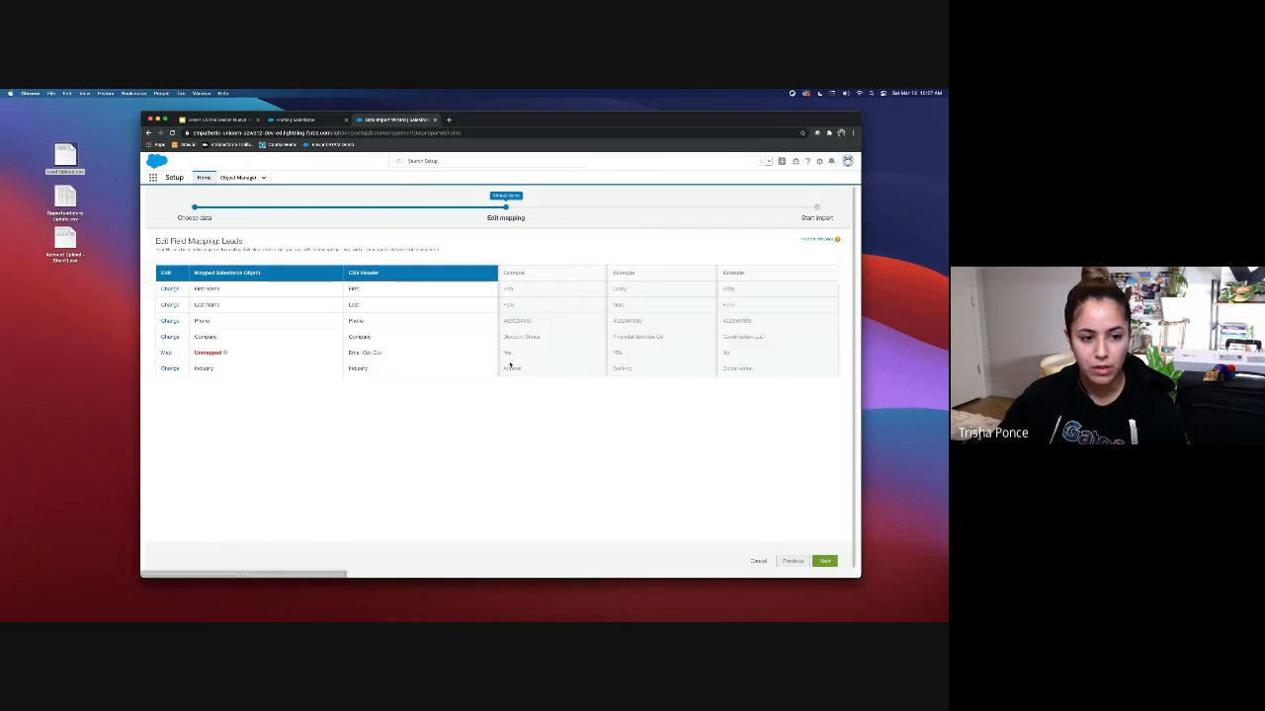
Step: Search the field list for 'op' for Email Opt Out, then cancel, leaving it unmapped
left_click(166, 353)
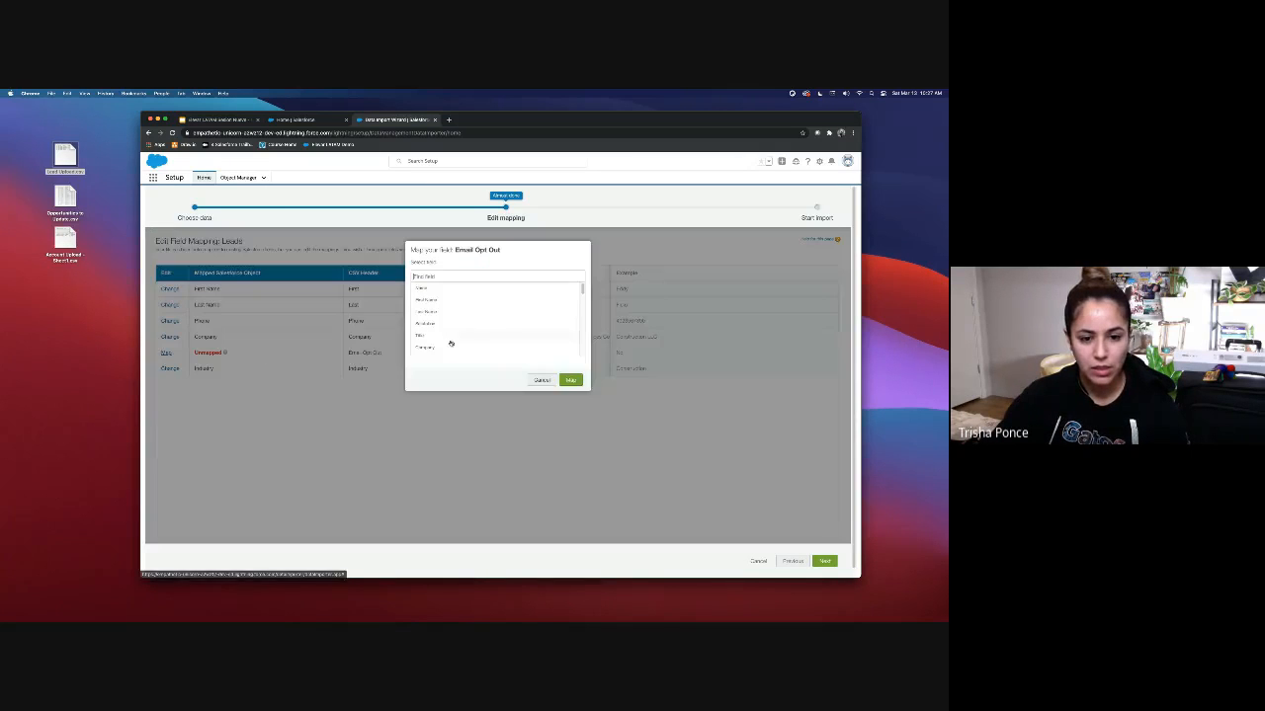
scroll(450, 341, "down", 5)
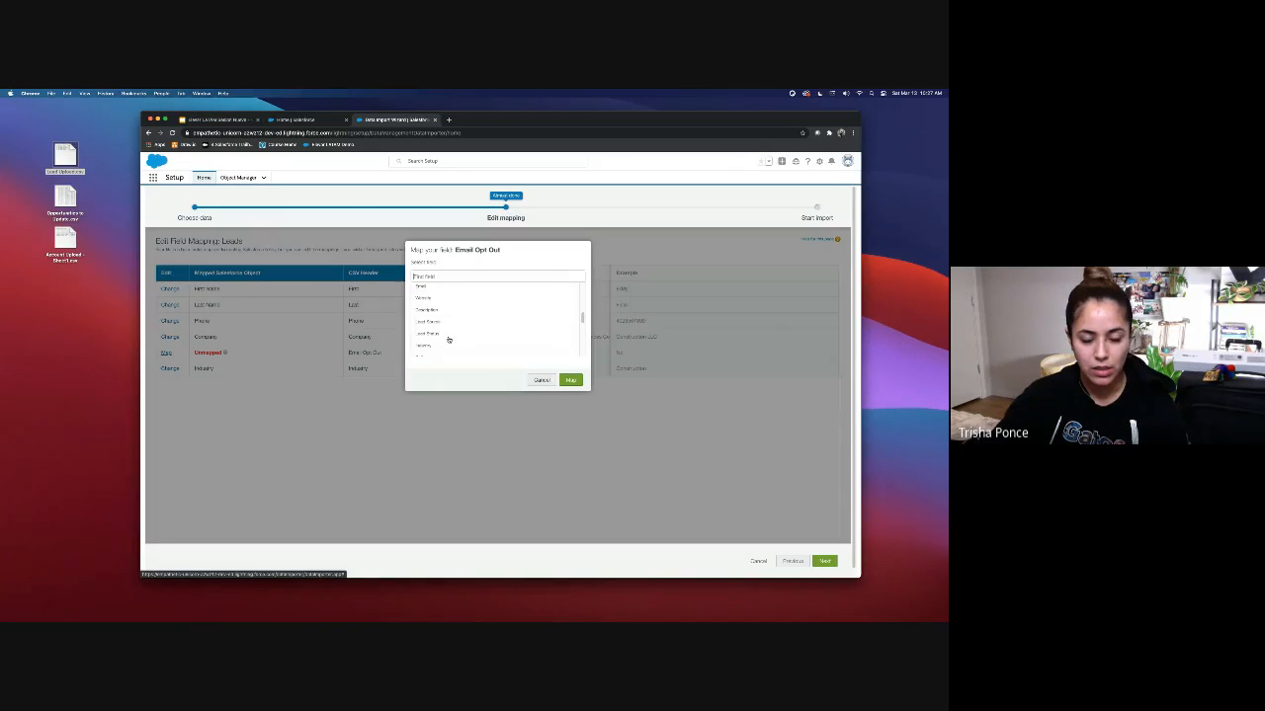
scroll(448, 340, "down", 5)
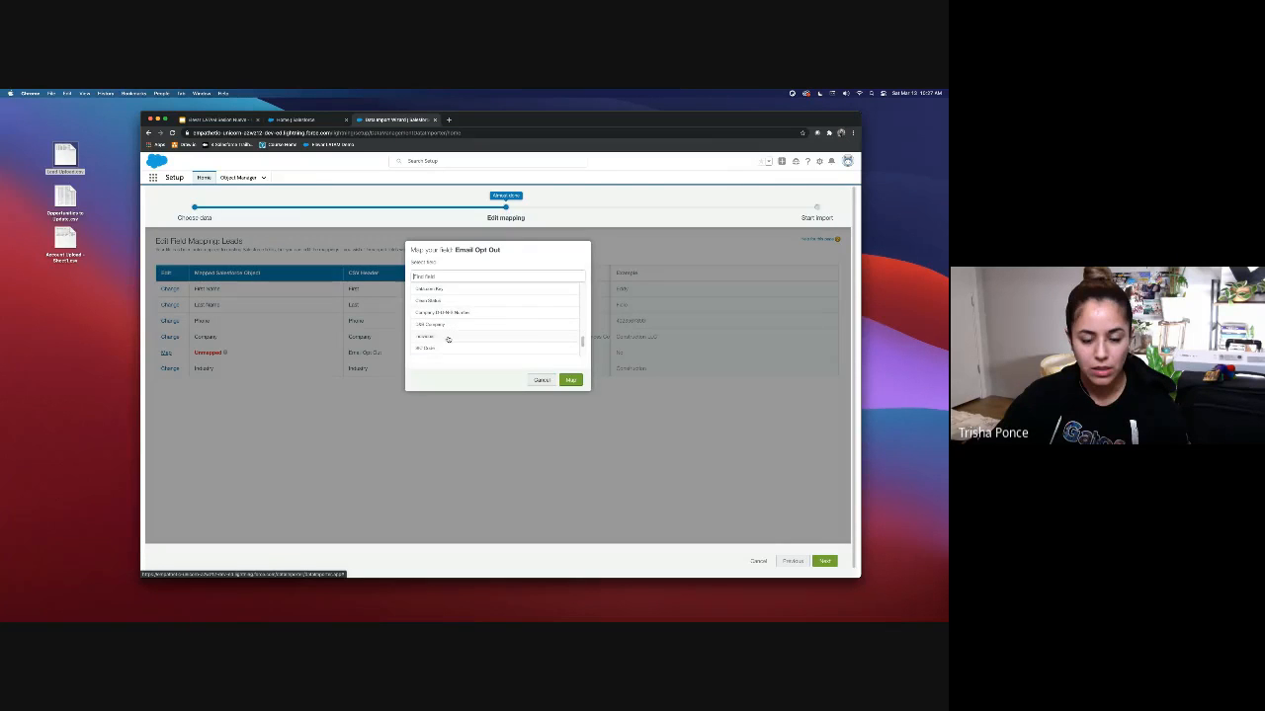
type("op")
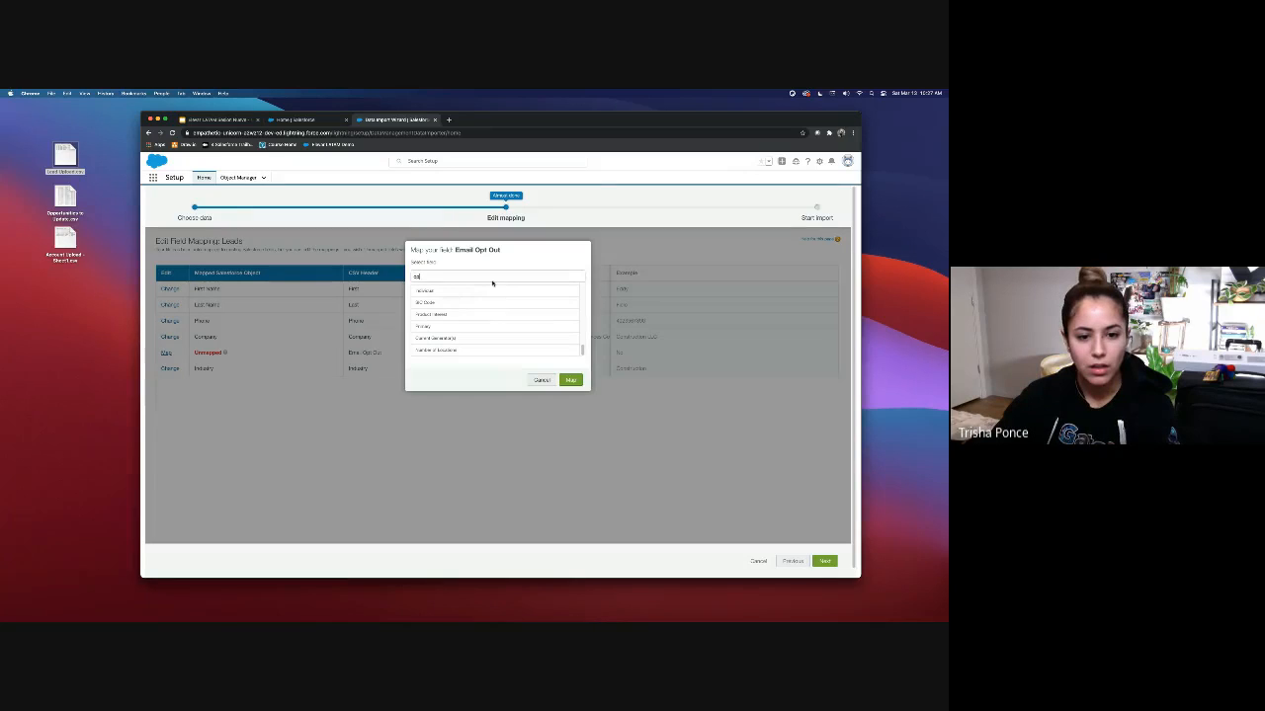
scroll(522, 325, "down", 1)
scroll(511, 319, "up", 1)
scroll(503, 320, "up", 5)
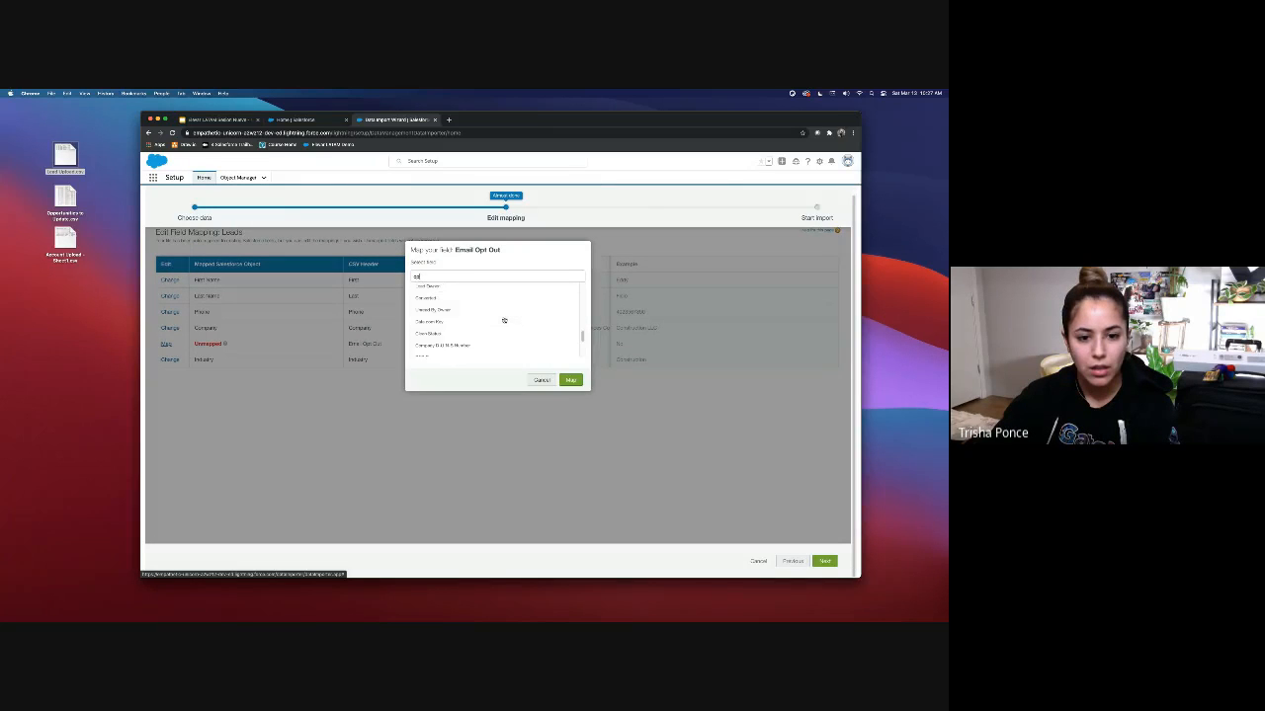
scroll(504, 321, "up", 8)
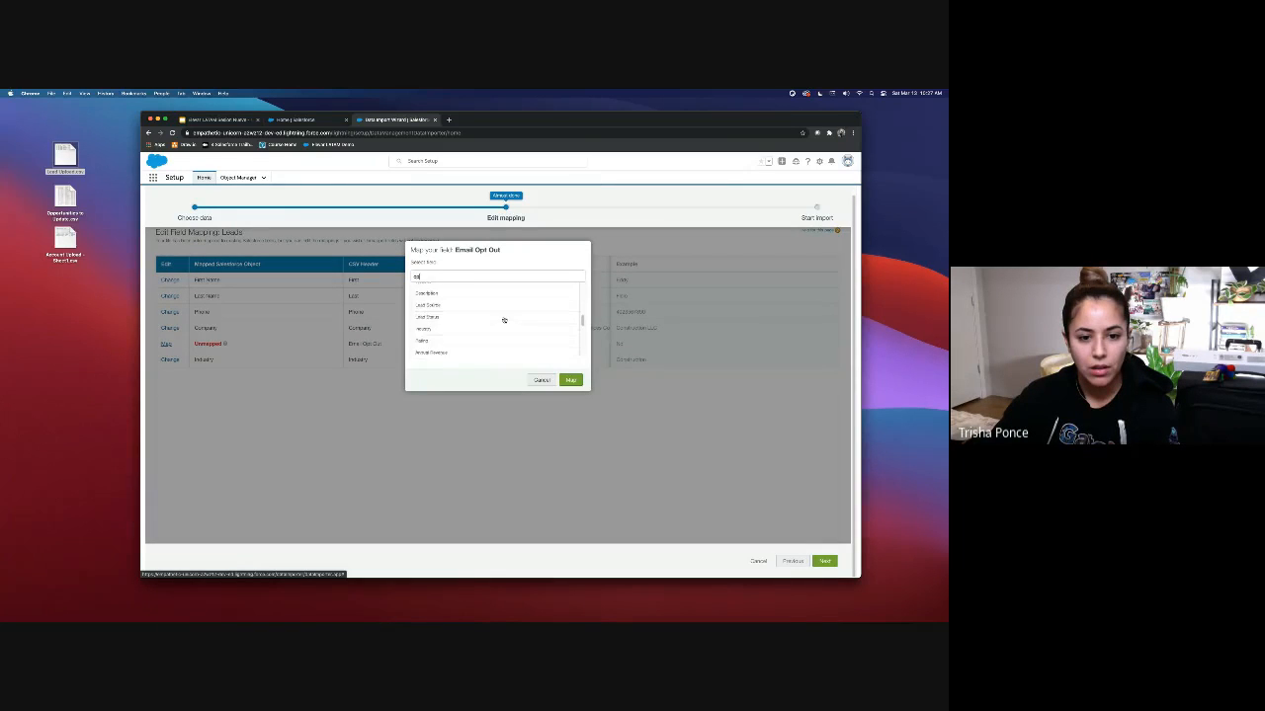
scroll(436, 279, "up", 1)
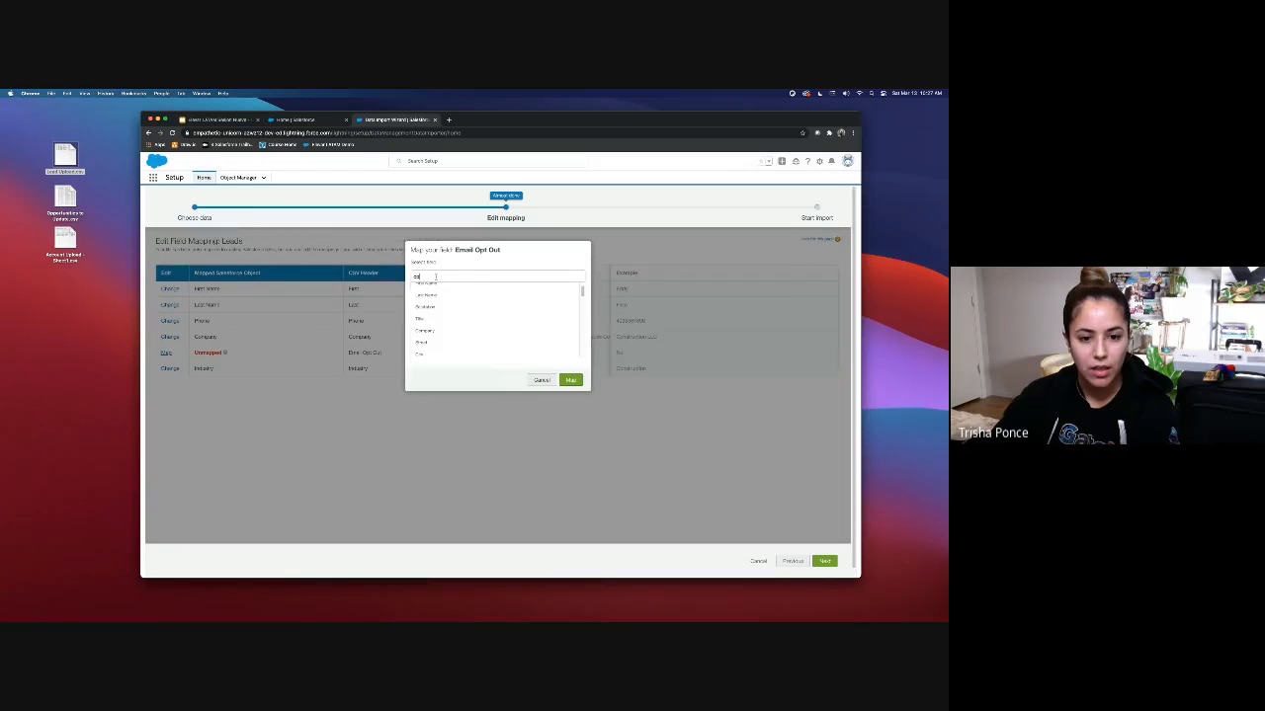
double_click(429, 277)
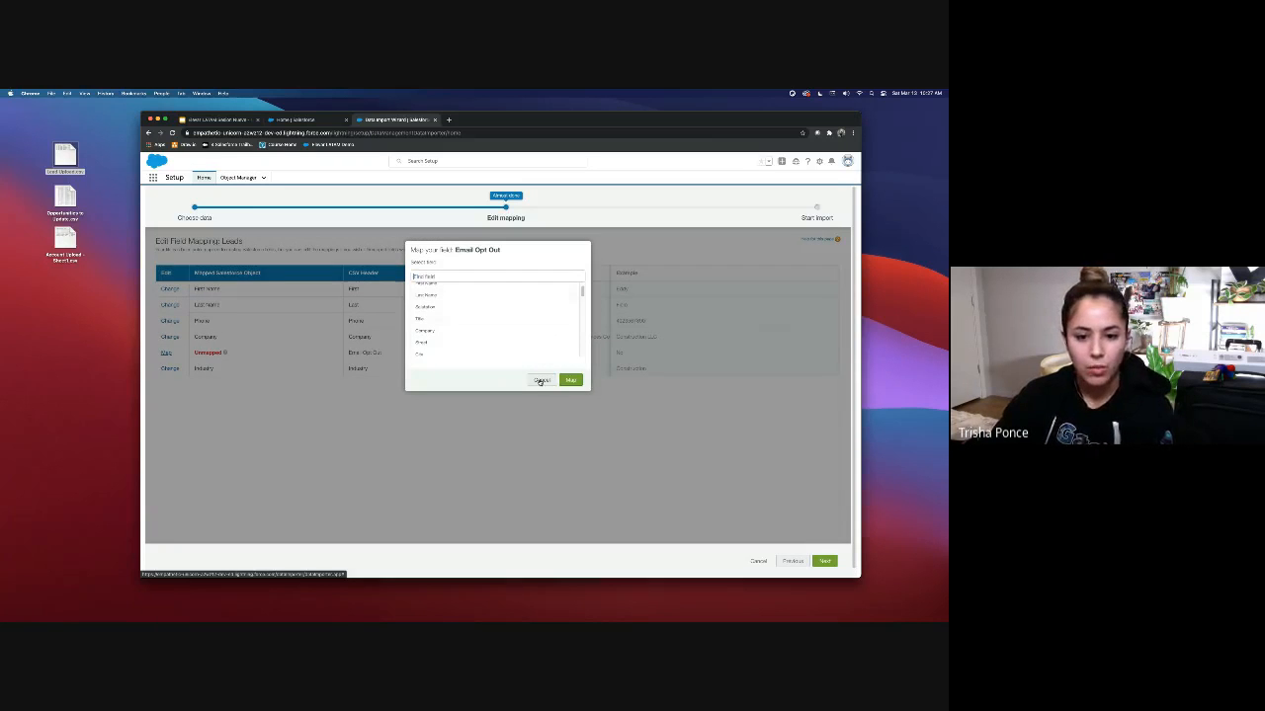
left_click(542, 380)
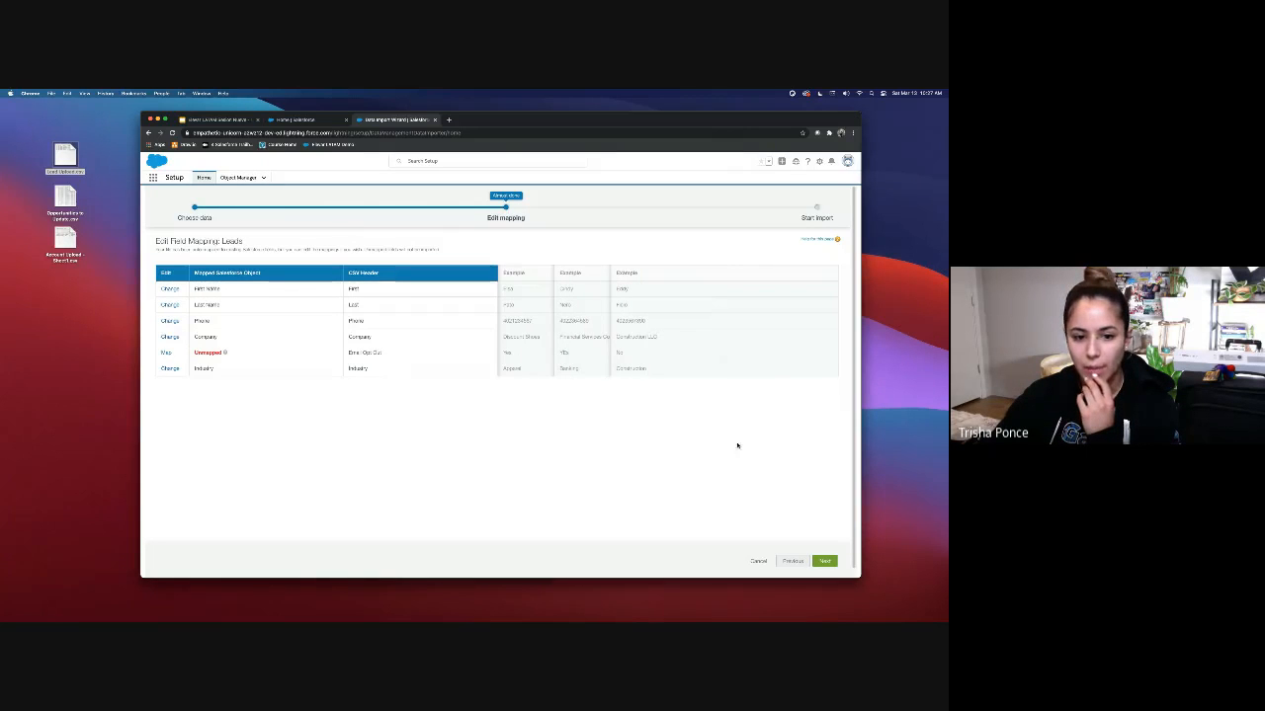
Step: Start the lead import and return to the bulk data load jobs list
left_click(826, 561)
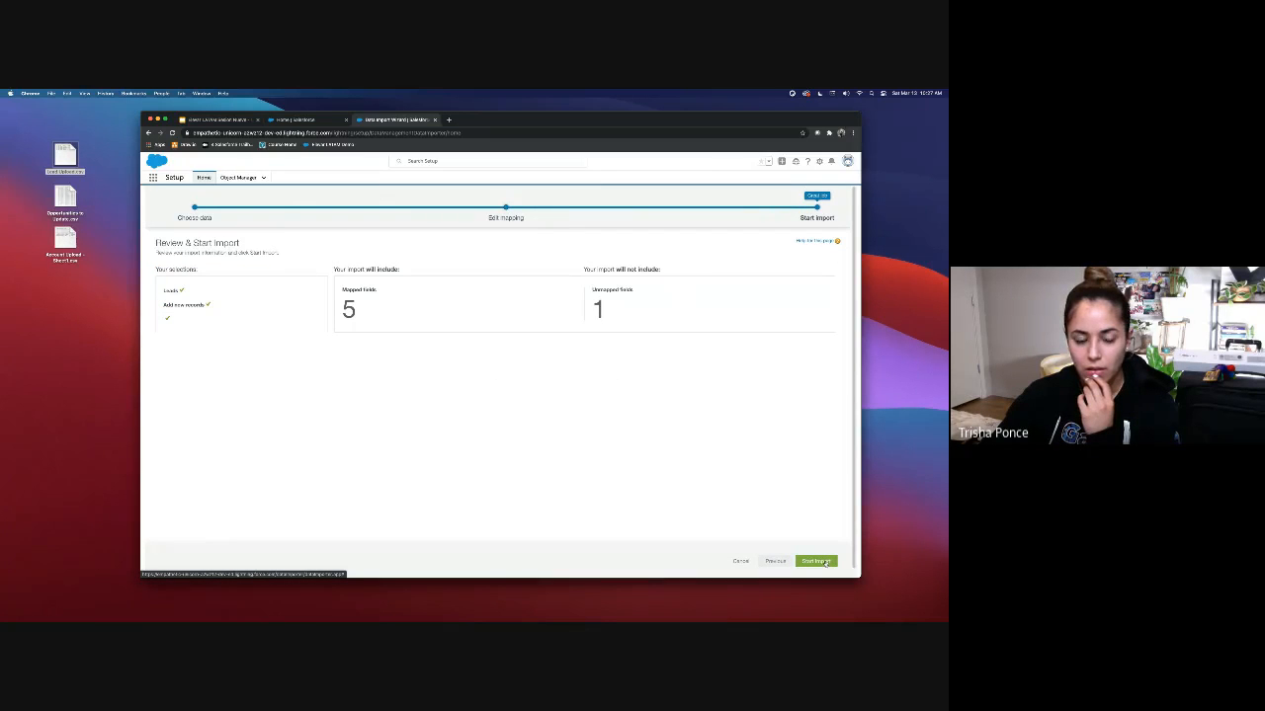
left_click(826, 561)
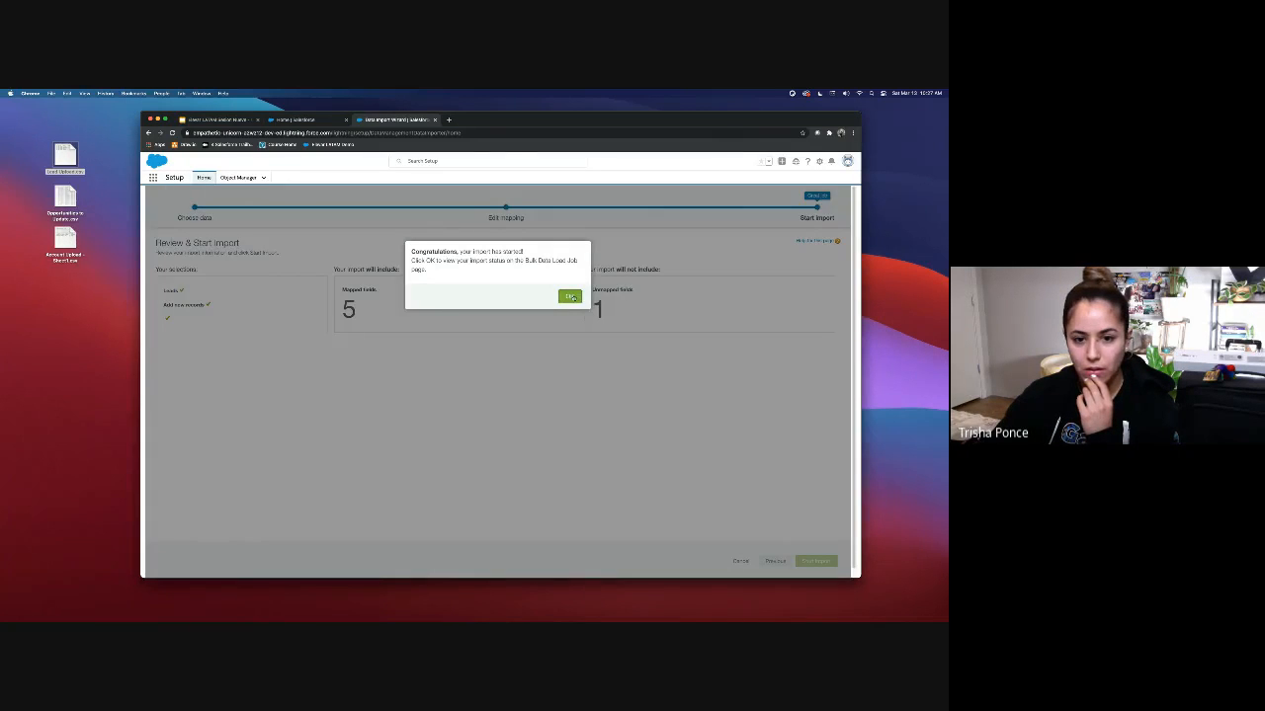
left_click(570, 297)
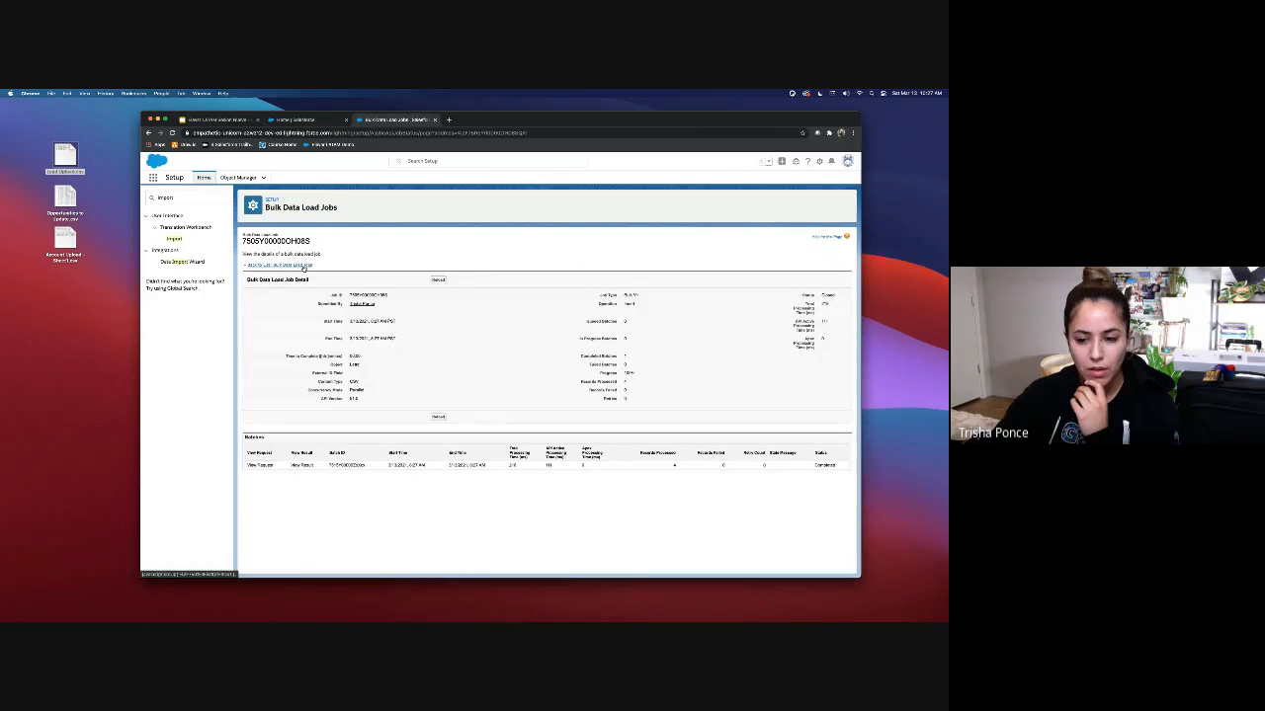
left_click(304, 267)
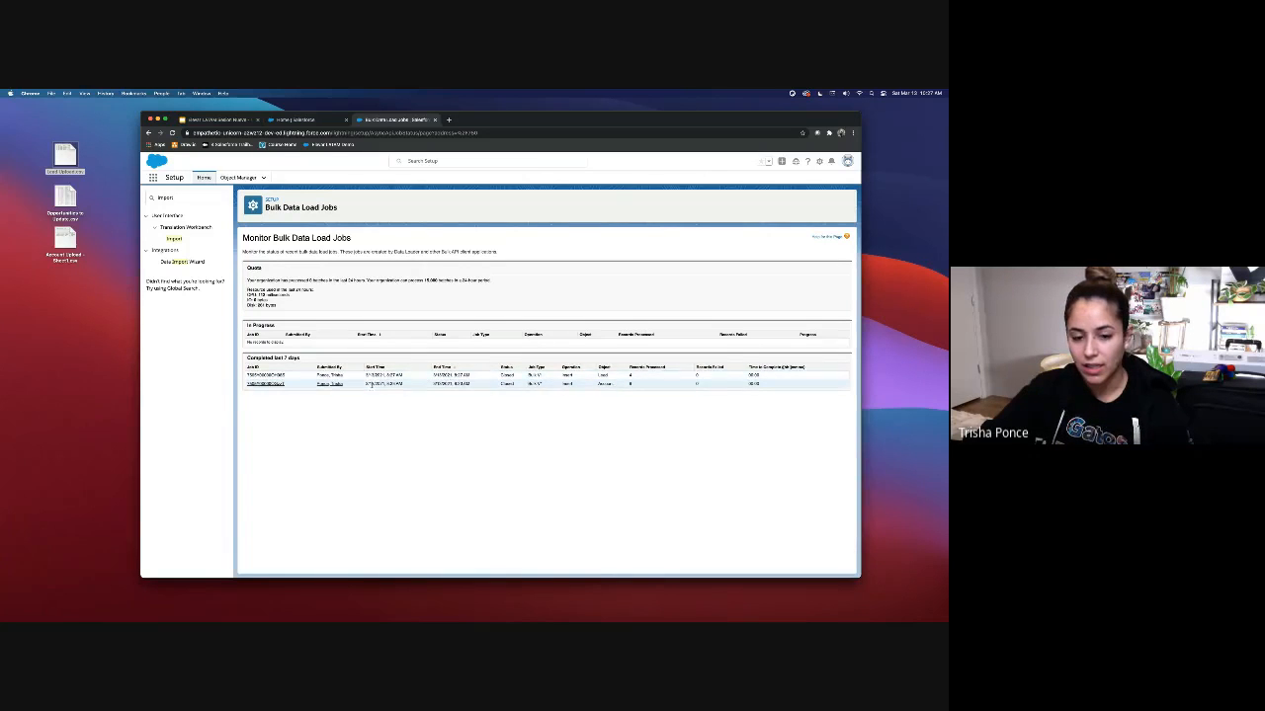
Step: Download the lead import job's result.csv file and open it
left_click(269, 376)
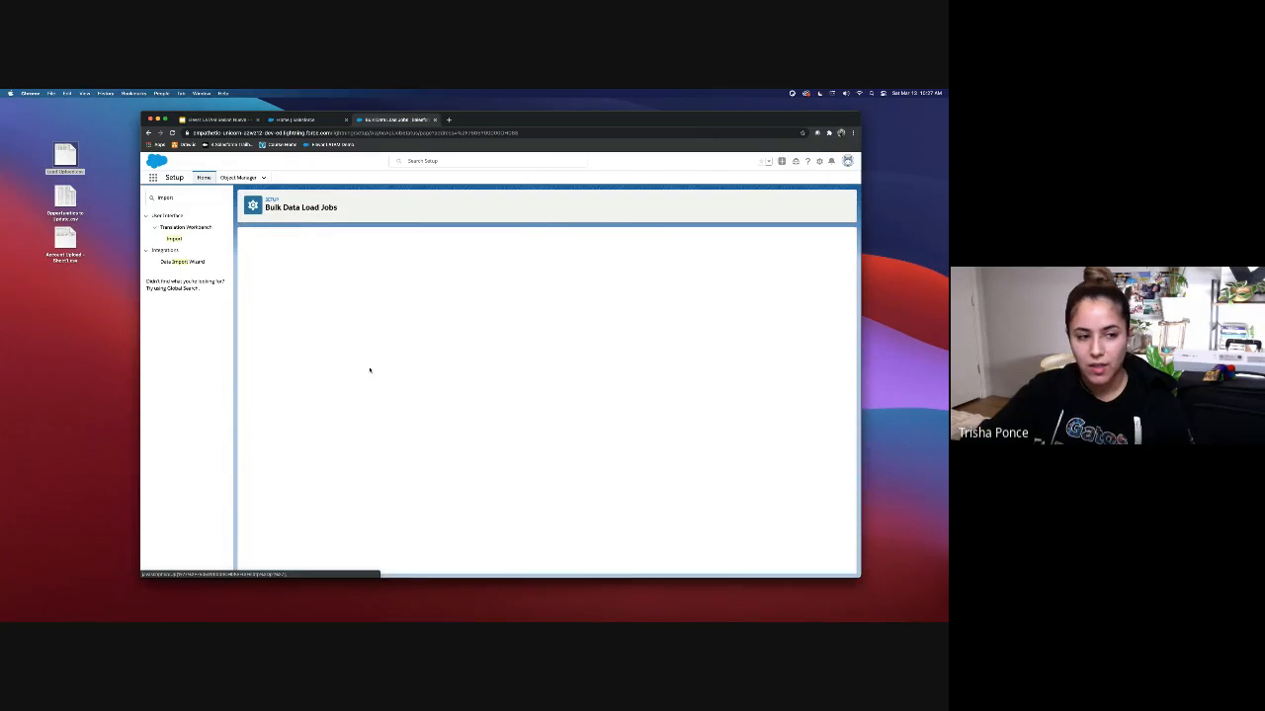
left_click(303, 465)
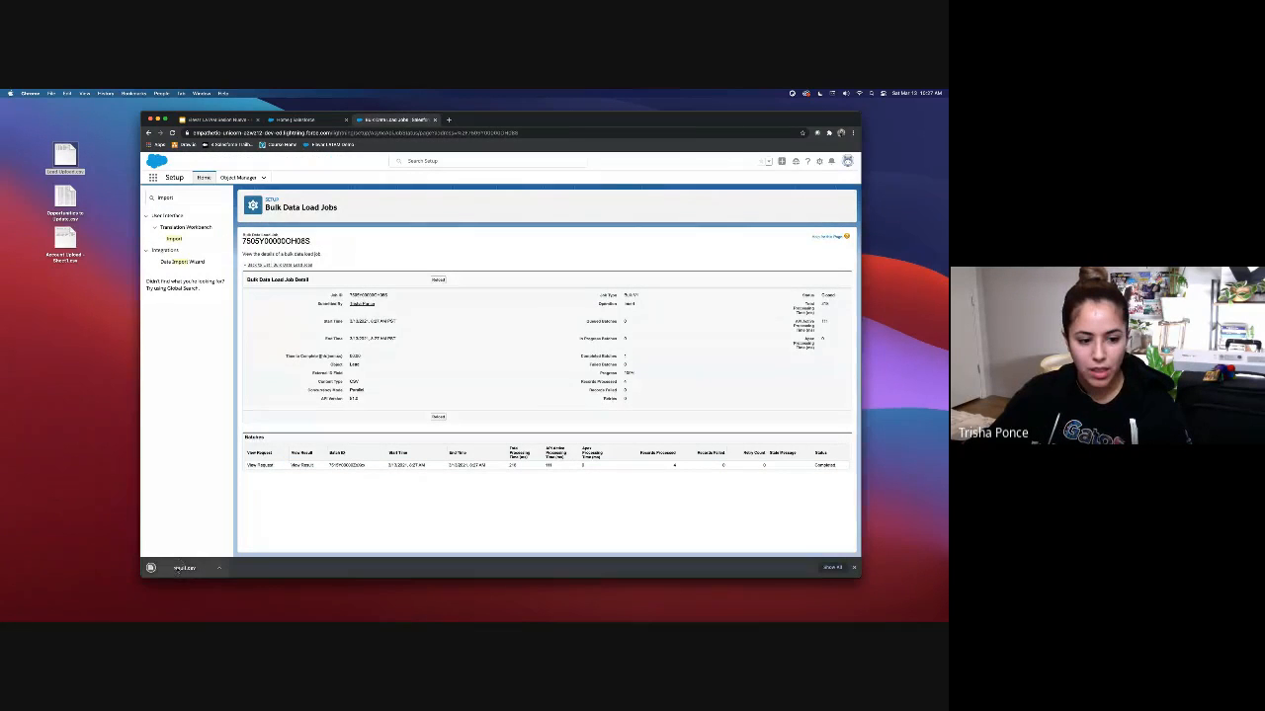
left_click(182, 568)
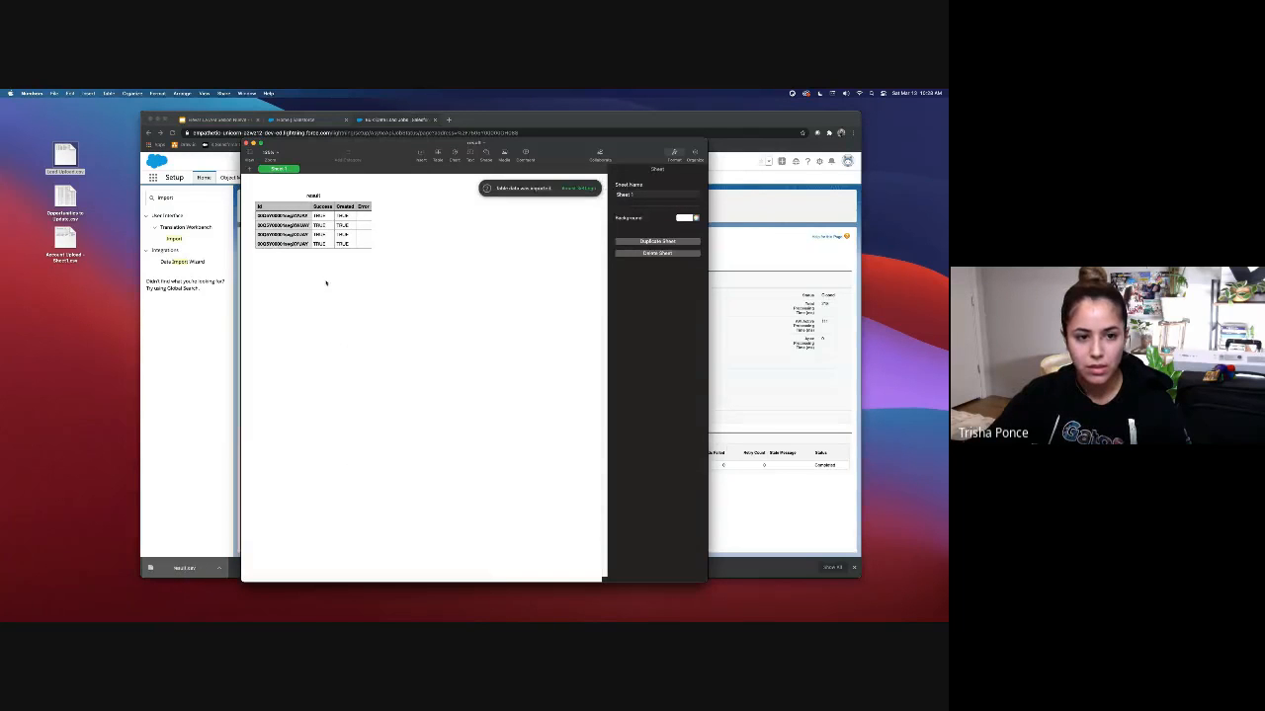
Step: Check the first imported record's Id in result.csv, close it, and open Lead Upload.csv
left_click(303, 218)
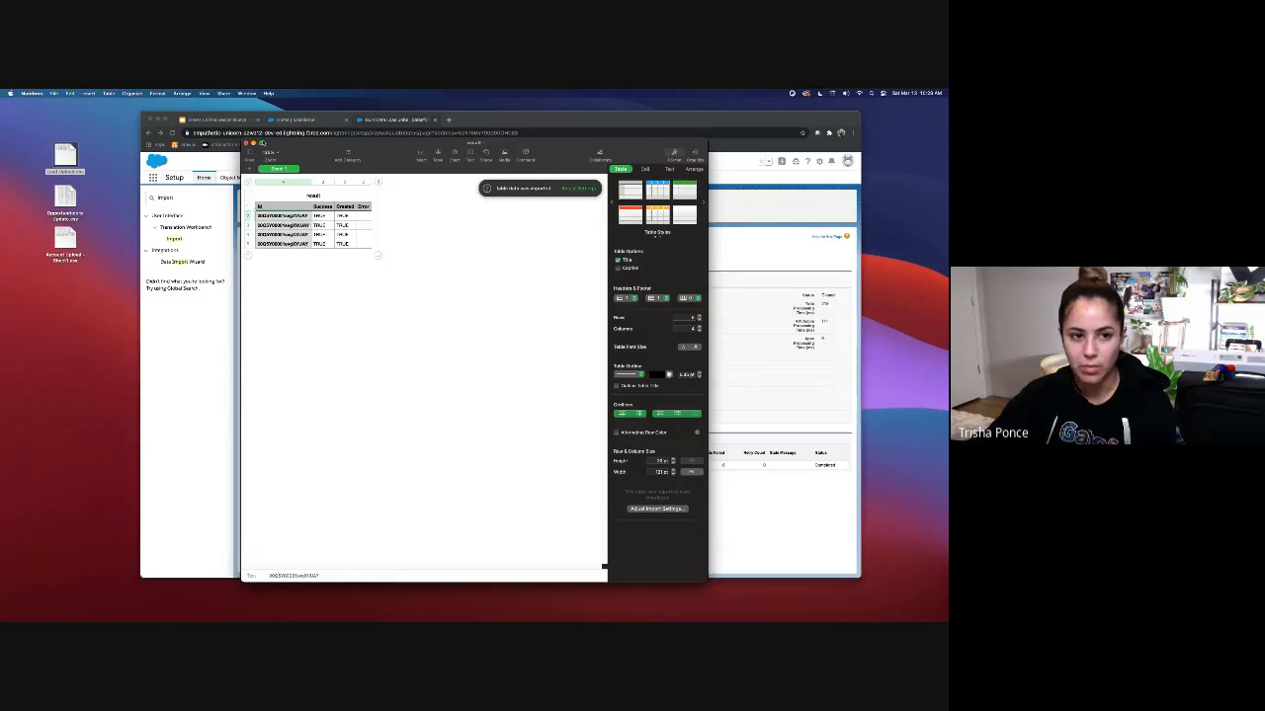
left_click(247, 143)
double_click(78, 165)
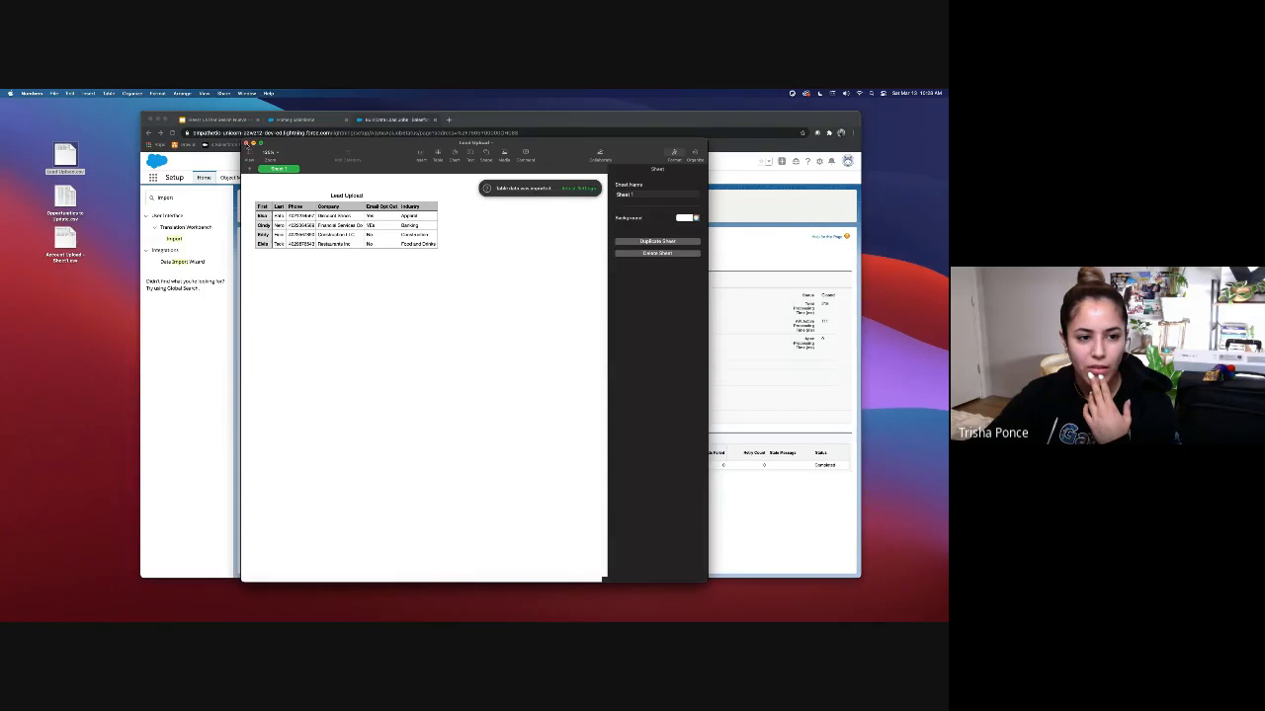
Step: Close Lead Upload, return to the bulk jobs list, and search Setup for 'data loade'
left_click(247, 145)
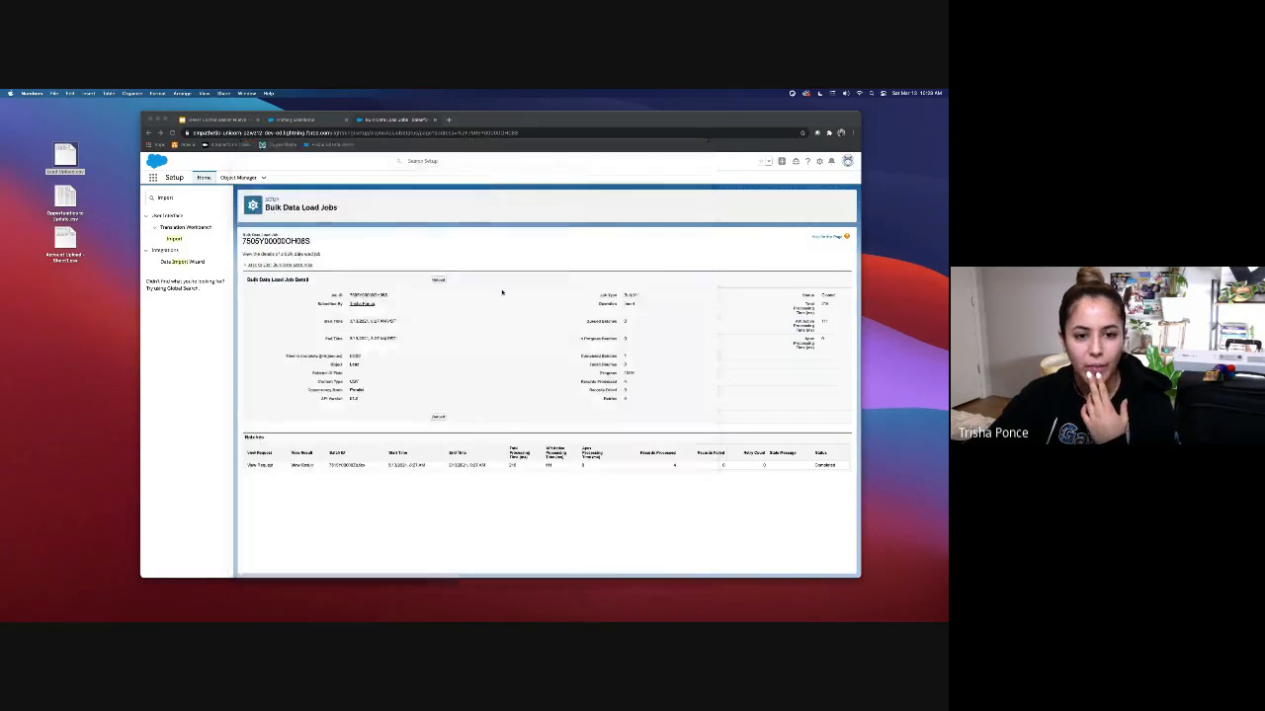
left_click(288, 264)
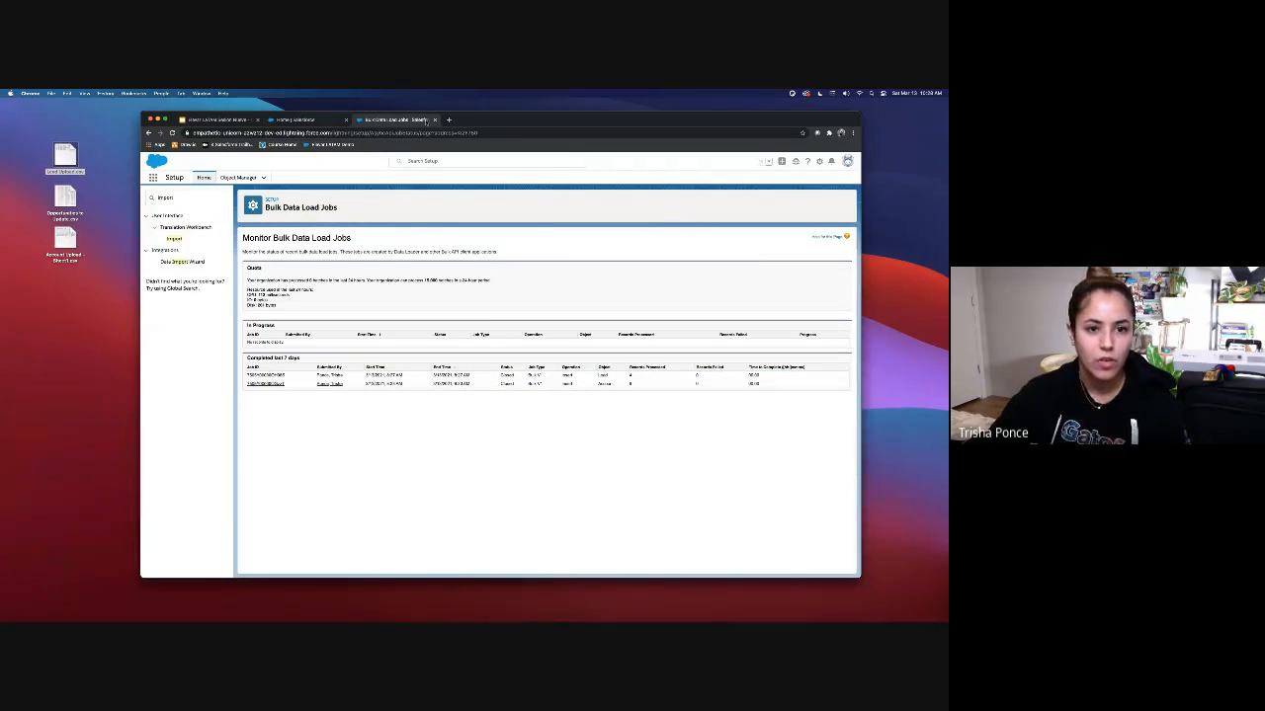
left_click_drag(175, 198, 137, 193)
type("da")
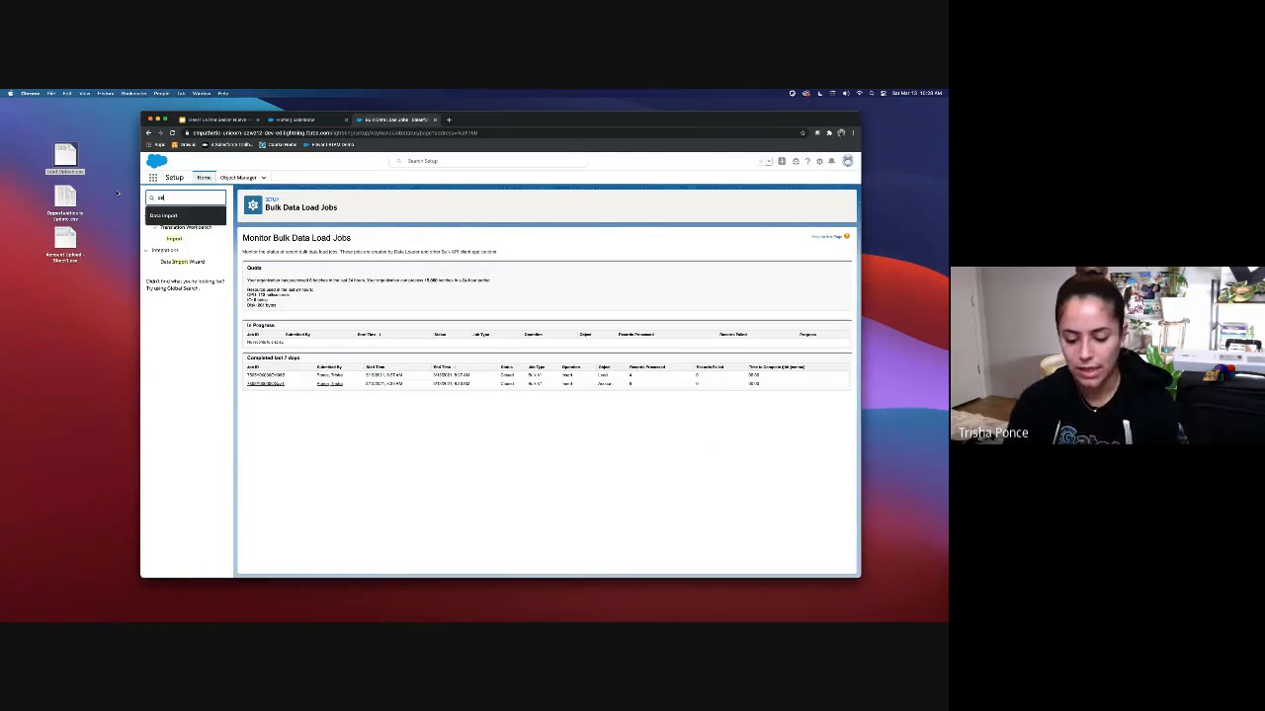
type("ta")
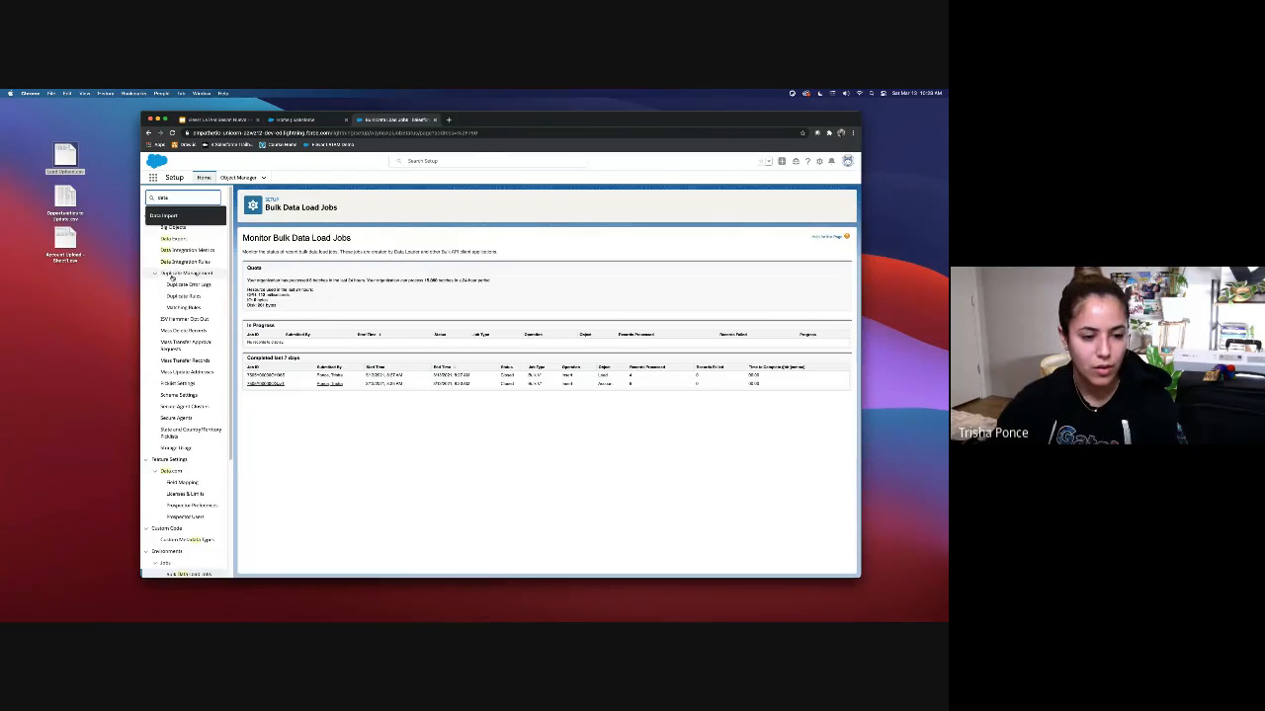
type(" load")
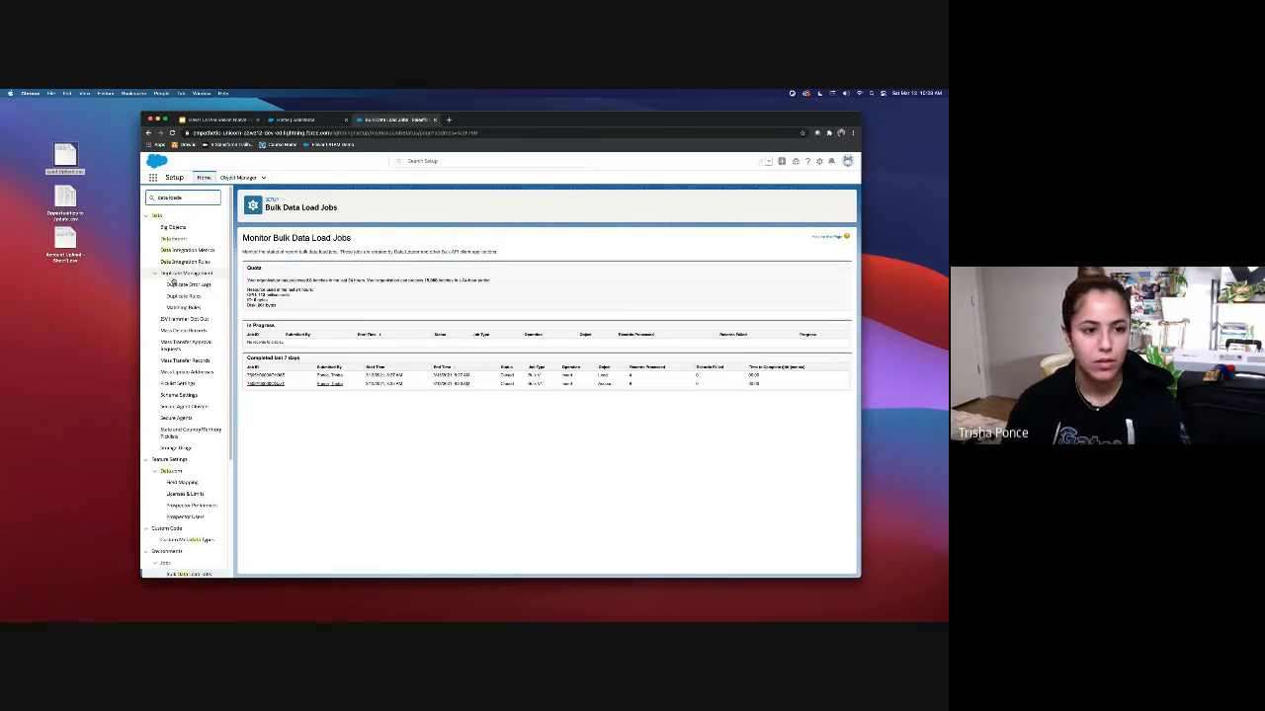
type("e")
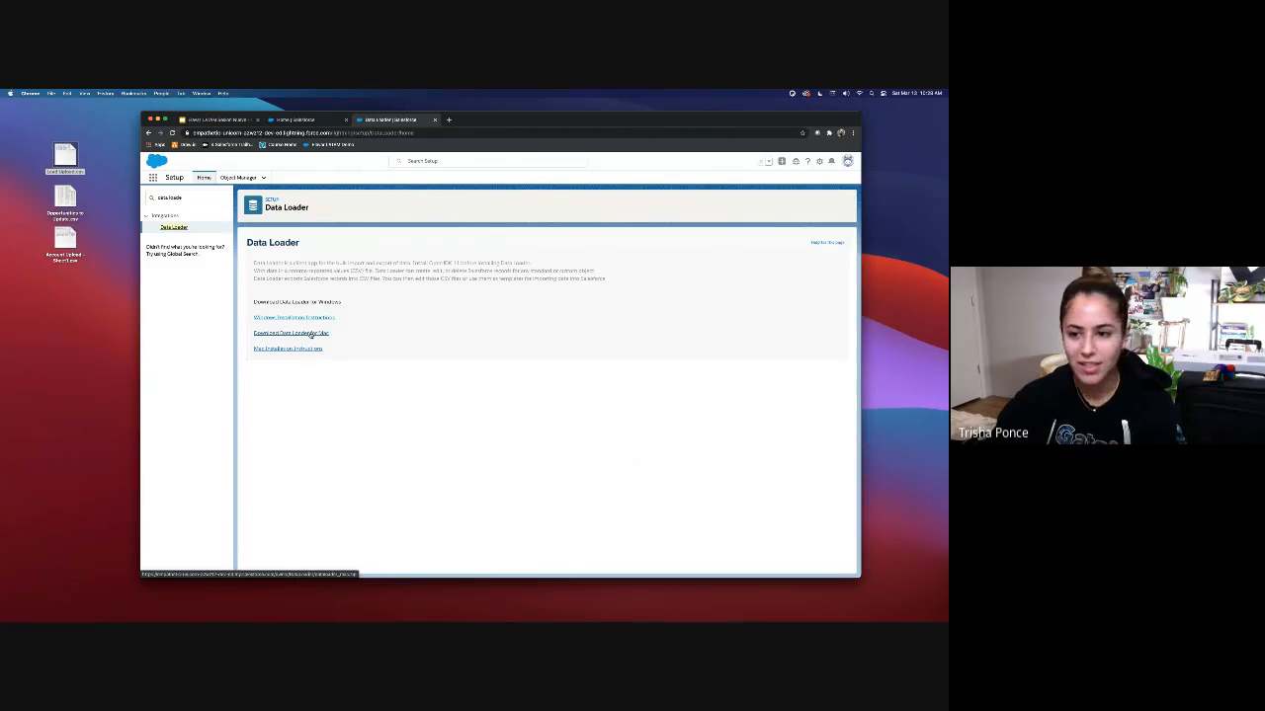
Step: Download and open Data Loader for Mac, then narrow the Quick Find search to 'data'
left_click(310, 334)
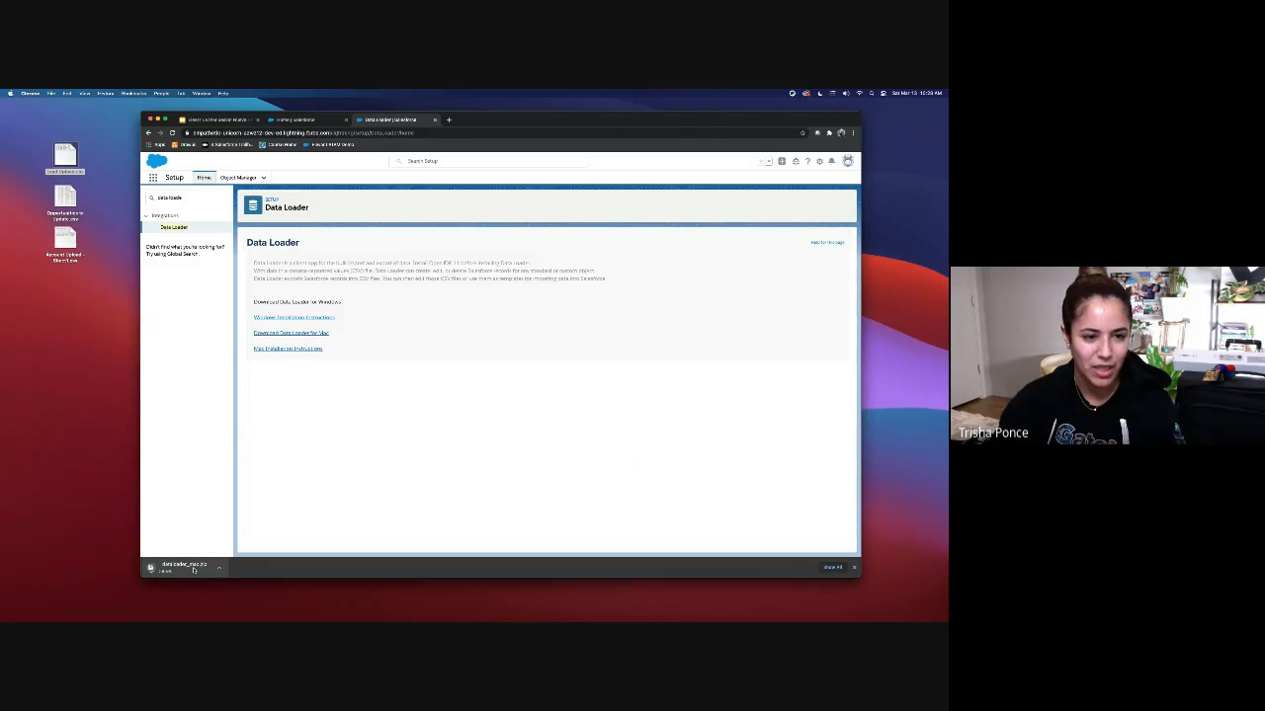
left_click(195, 570)
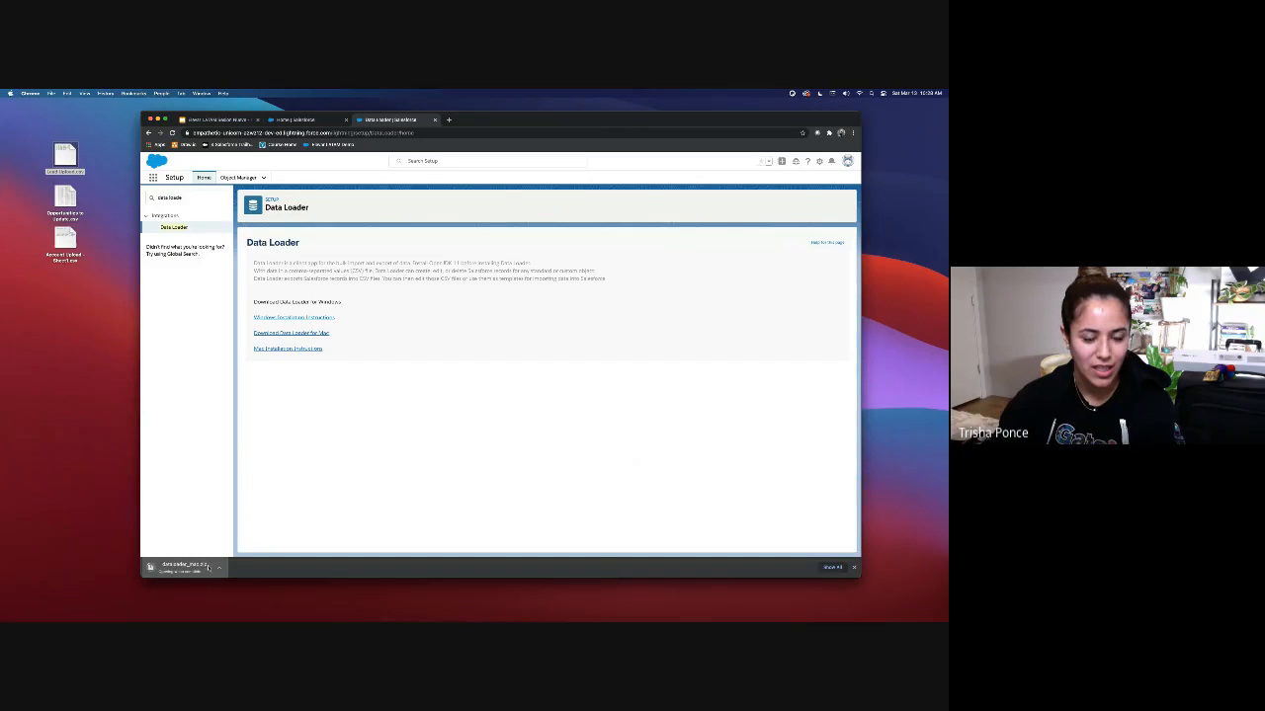
left_click(195, 198)
key("BackSpace")
key("BackSpace")
key("BackSpace")
key("BackSpace")
key("BackSpace")
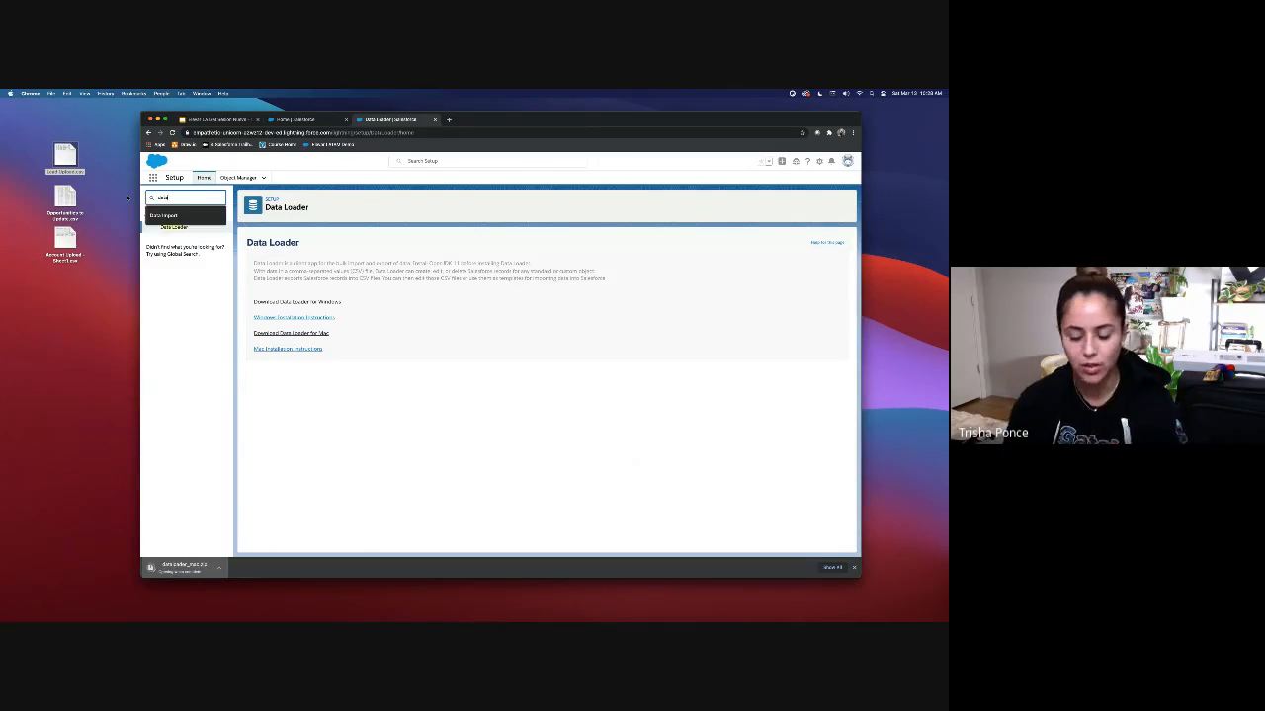
type("loader i")
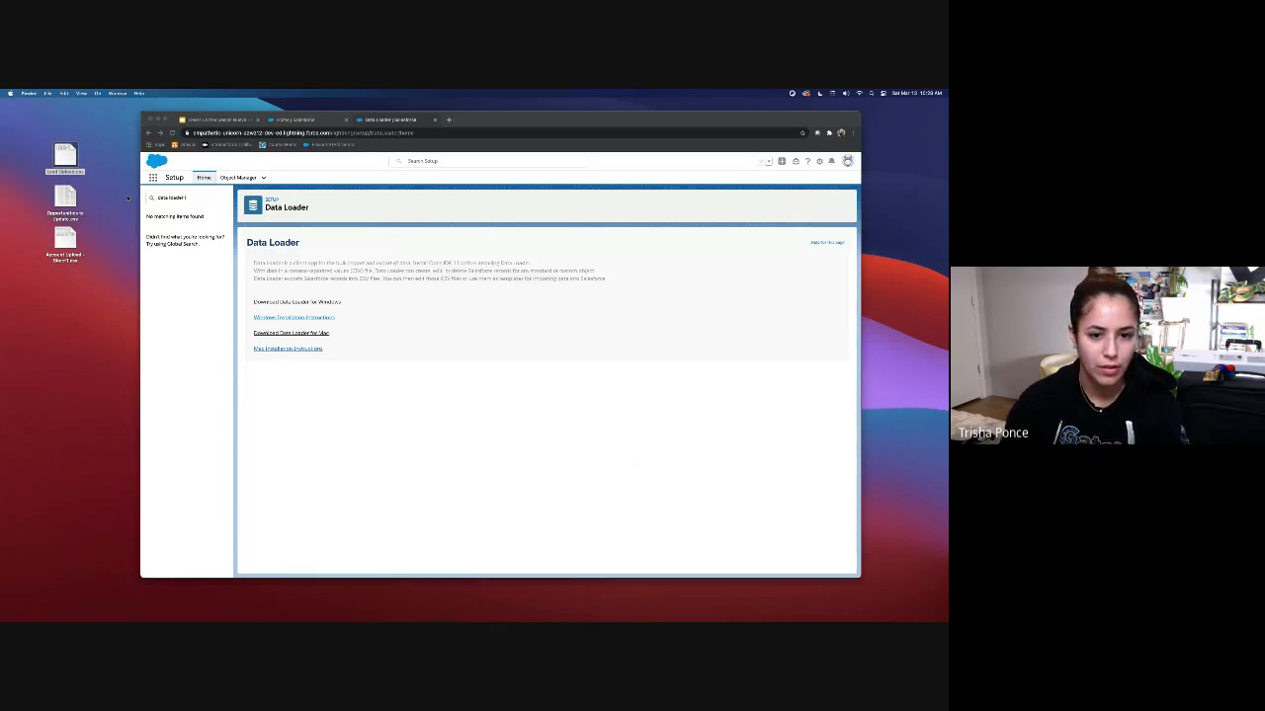
left_click(191, 202)
key("BackSpace")
key("BackSpace")
key("BackSpace")
key("BackSpace")
key("BackSpace")
key("BackSpace")
key("BackSpace")
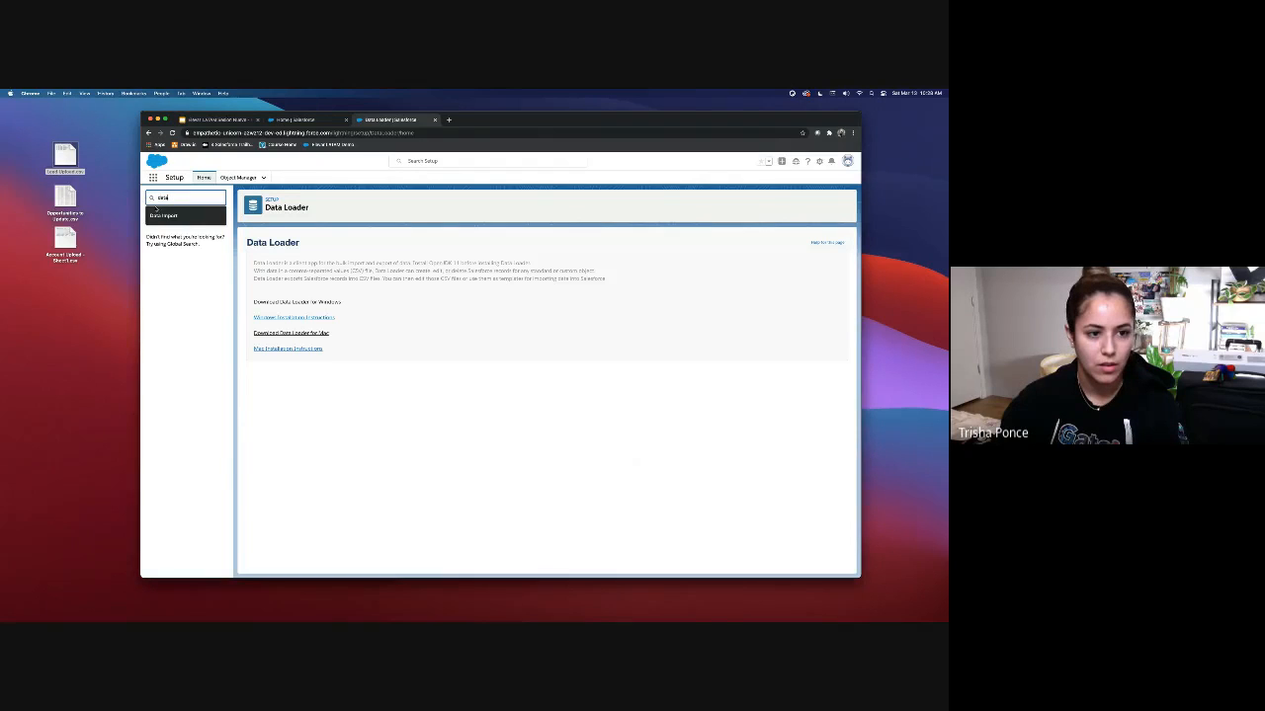
scroll(201, 351, "down", 5)
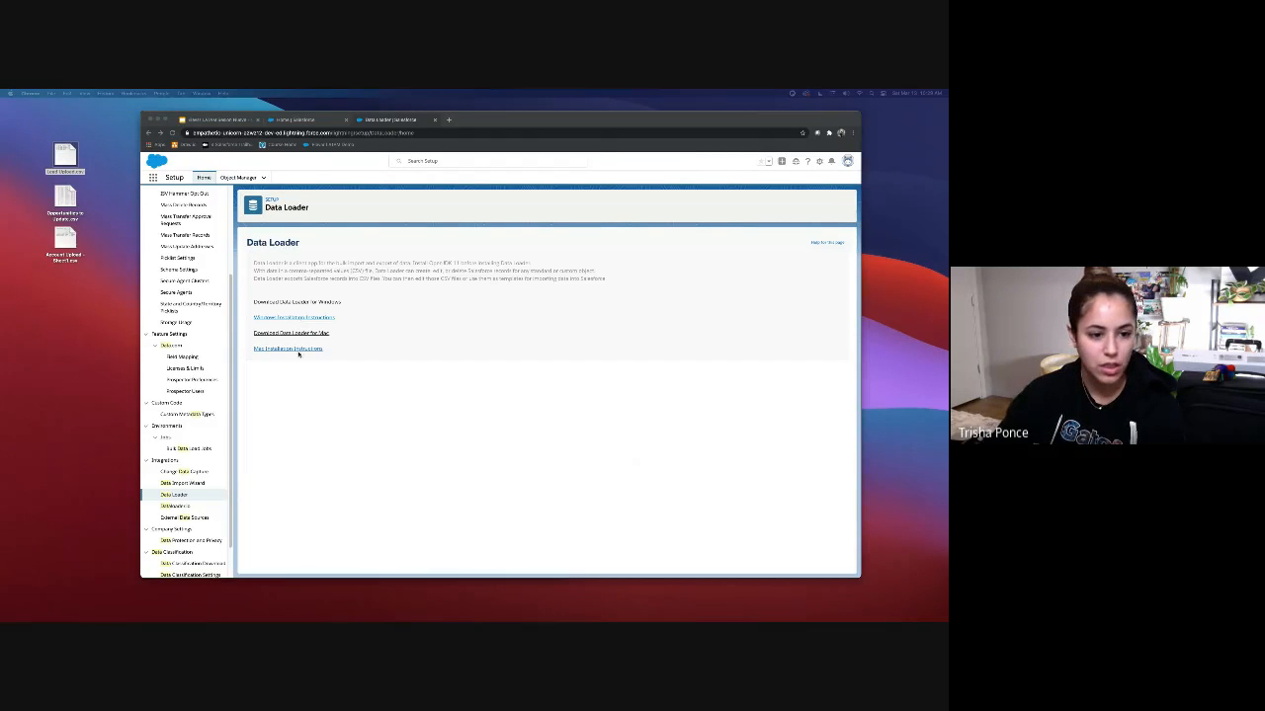
Step: Launch dataloader.io from Setup, confirm the redirect, and choose Login with Salesforce
left_click(179, 507)
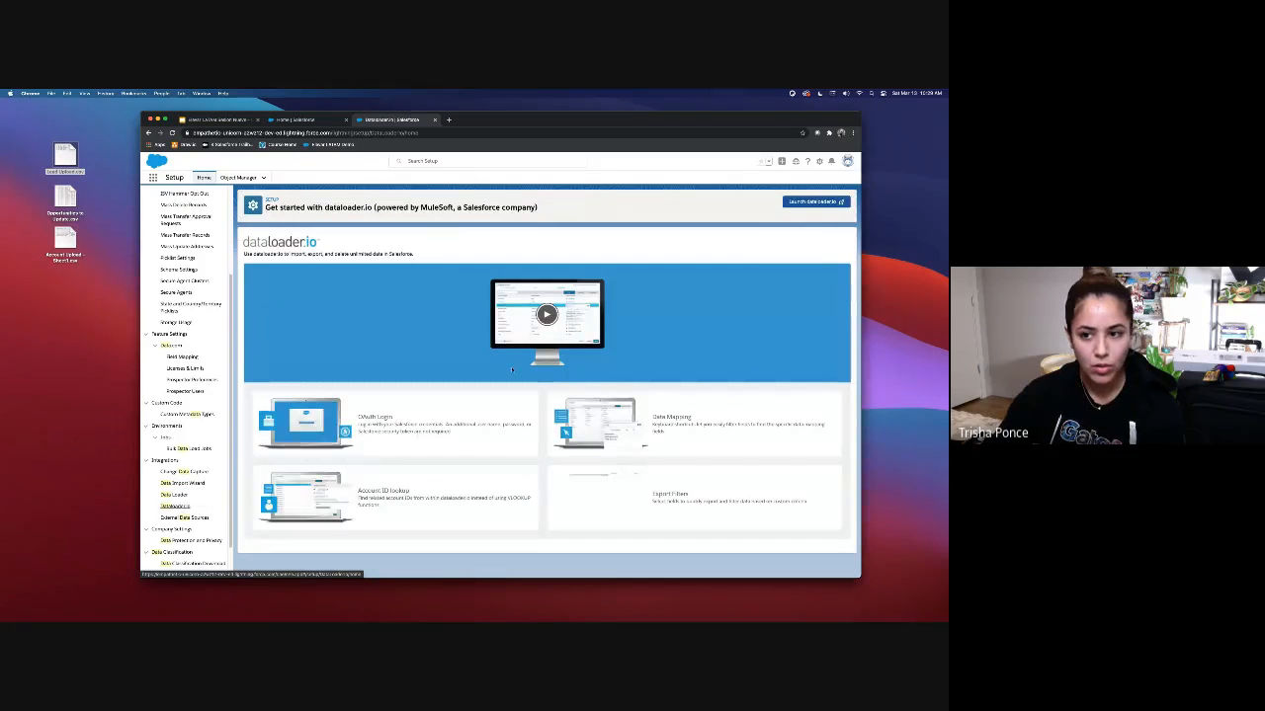
left_click(816, 201)
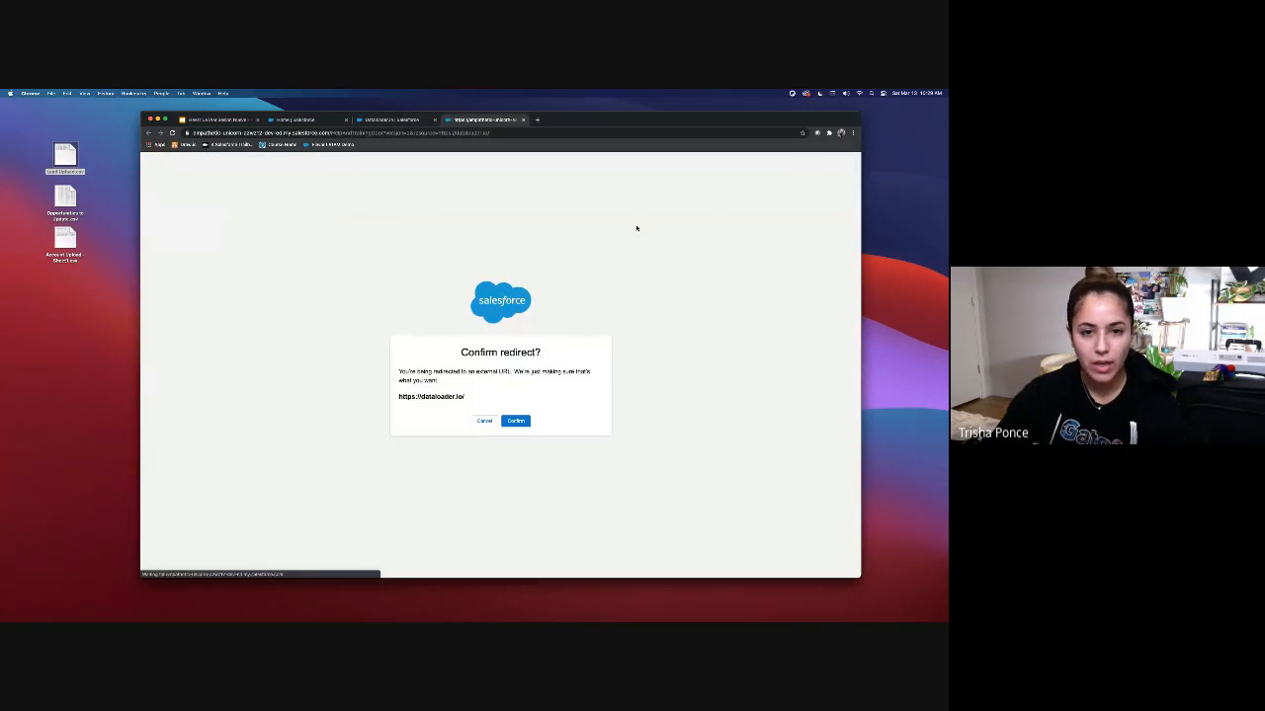
left_click(521, 424)
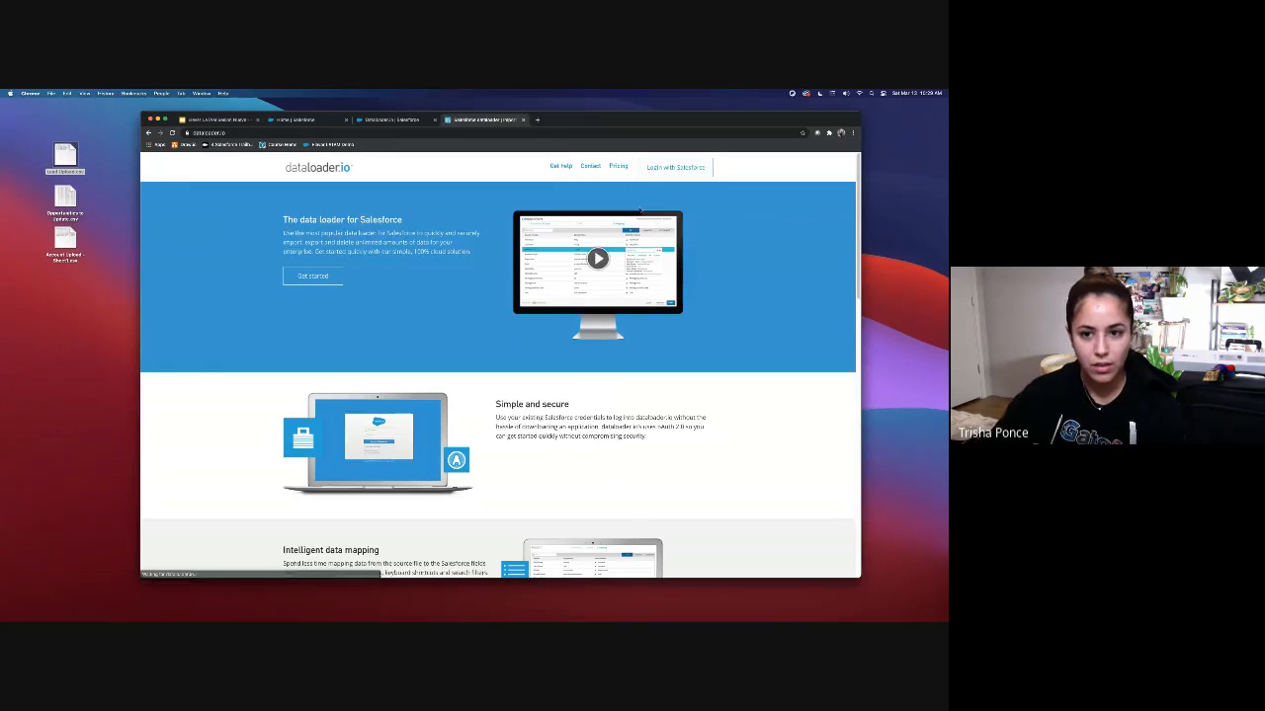
left_click(677, 172)
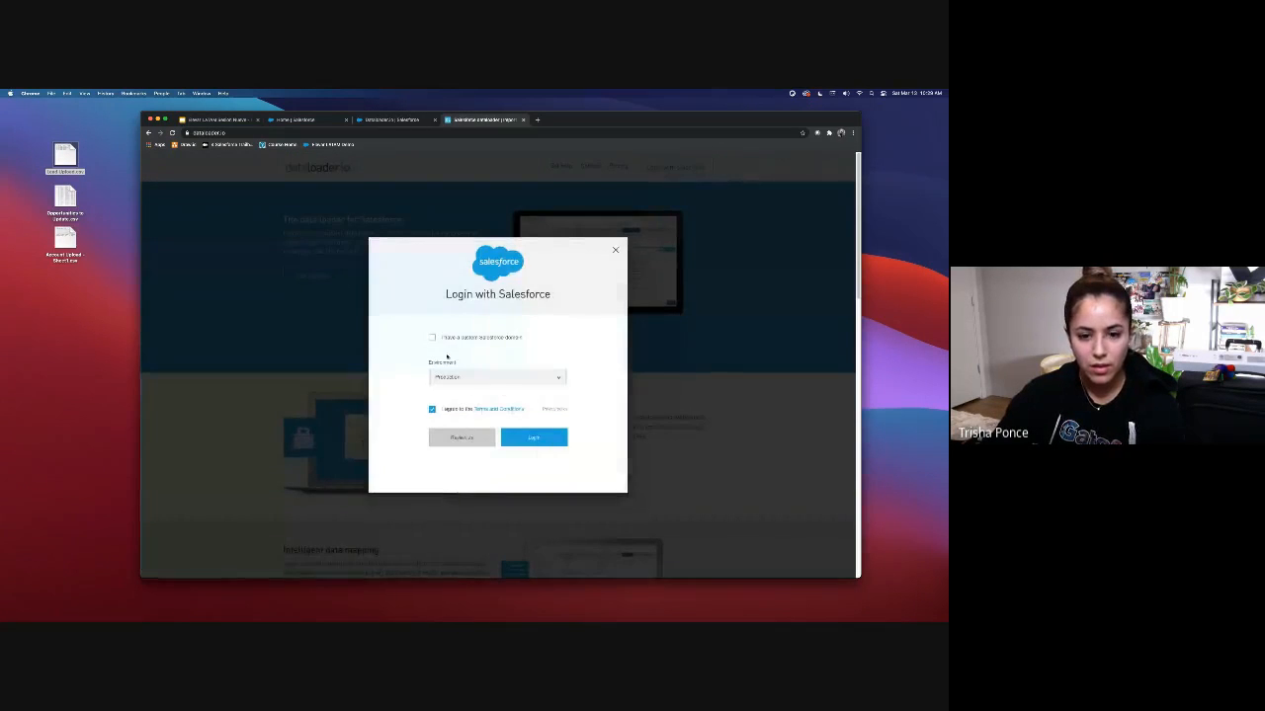
Step: Log in to dataloader.io using the Production environment and allow it access to the org
left_click(474, 379)
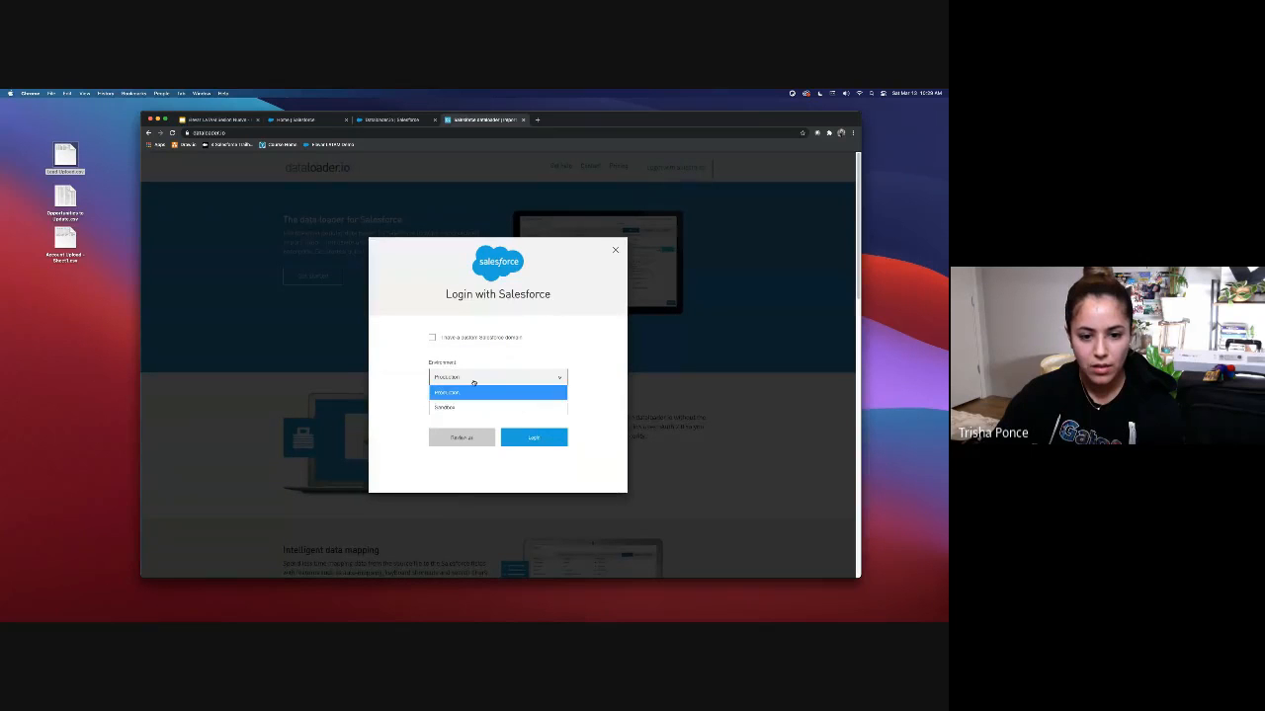
left_click(477, 379)
left_click(538, 437)
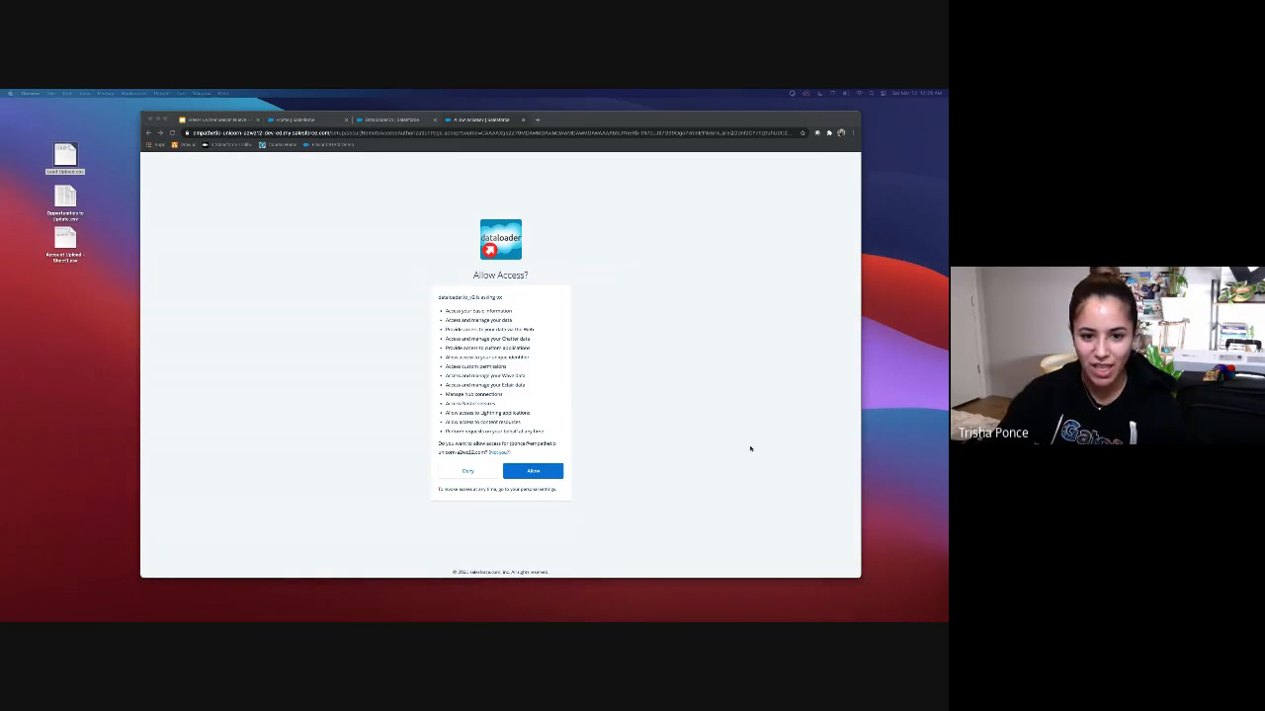
left_click(533, 471)
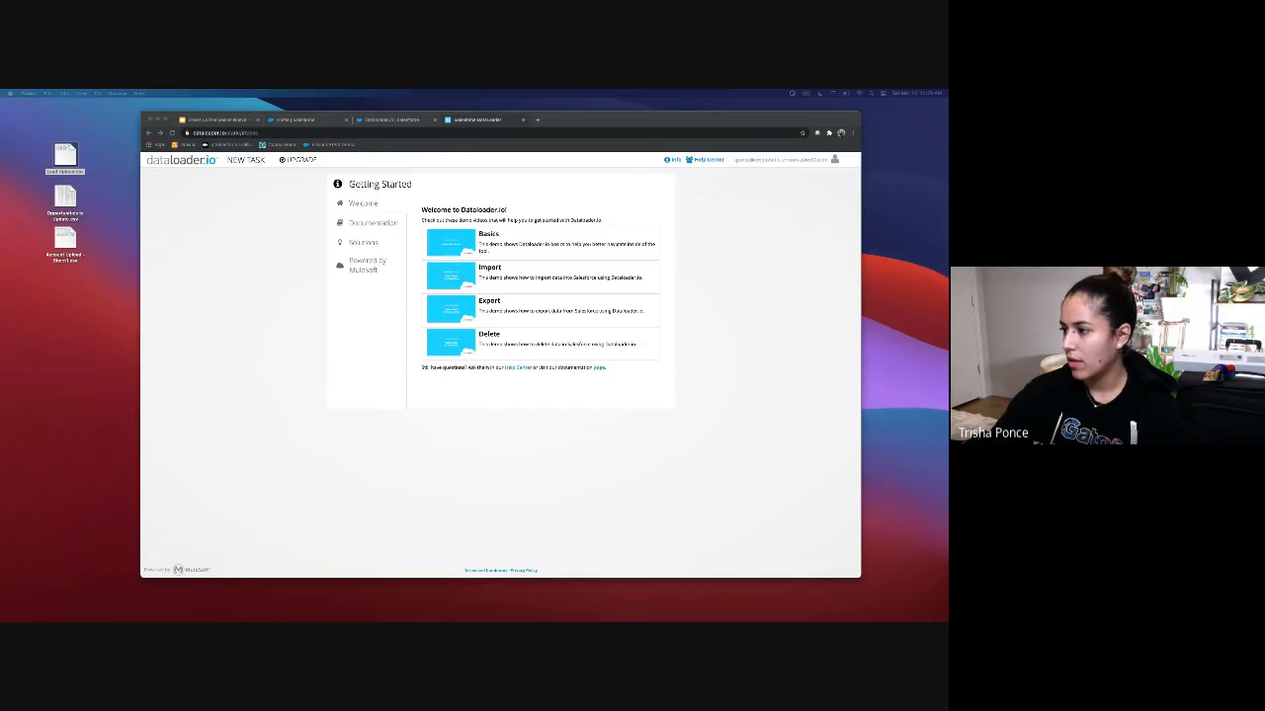
Step: Create a new Import task from dataloader.io's NEW TASK menu
left_click(66, 156)
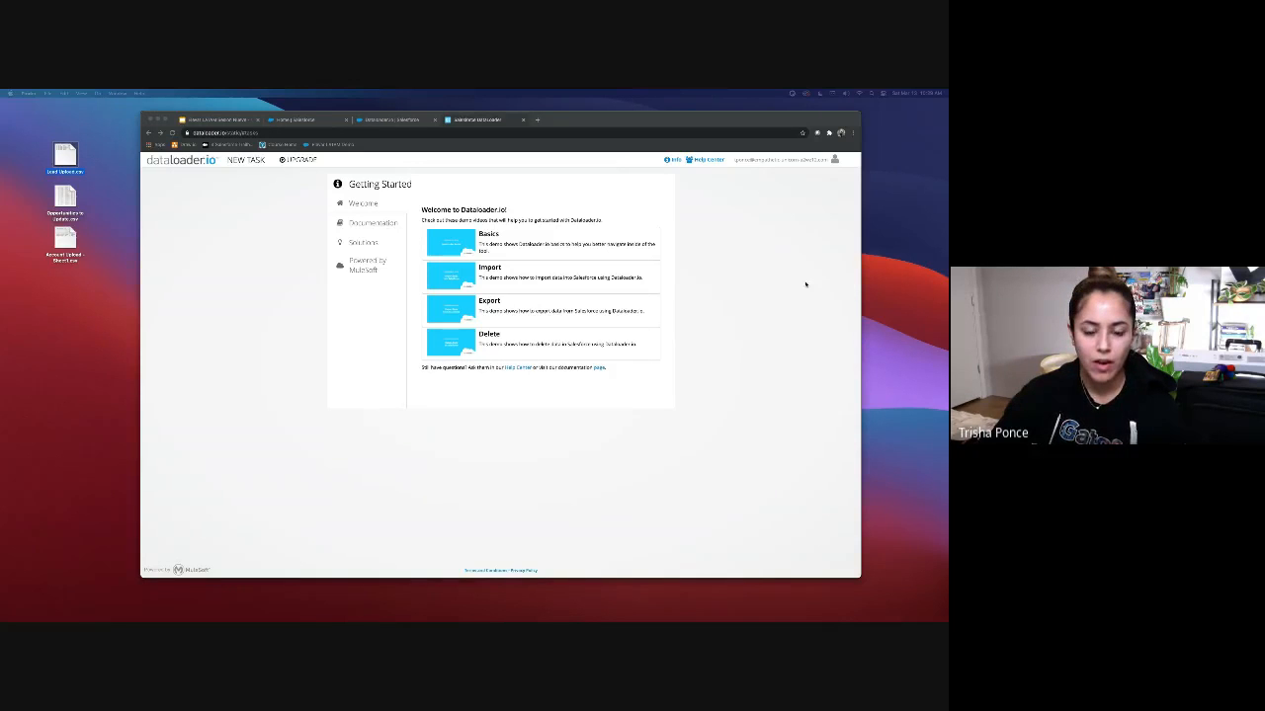
left_click(767, 271)
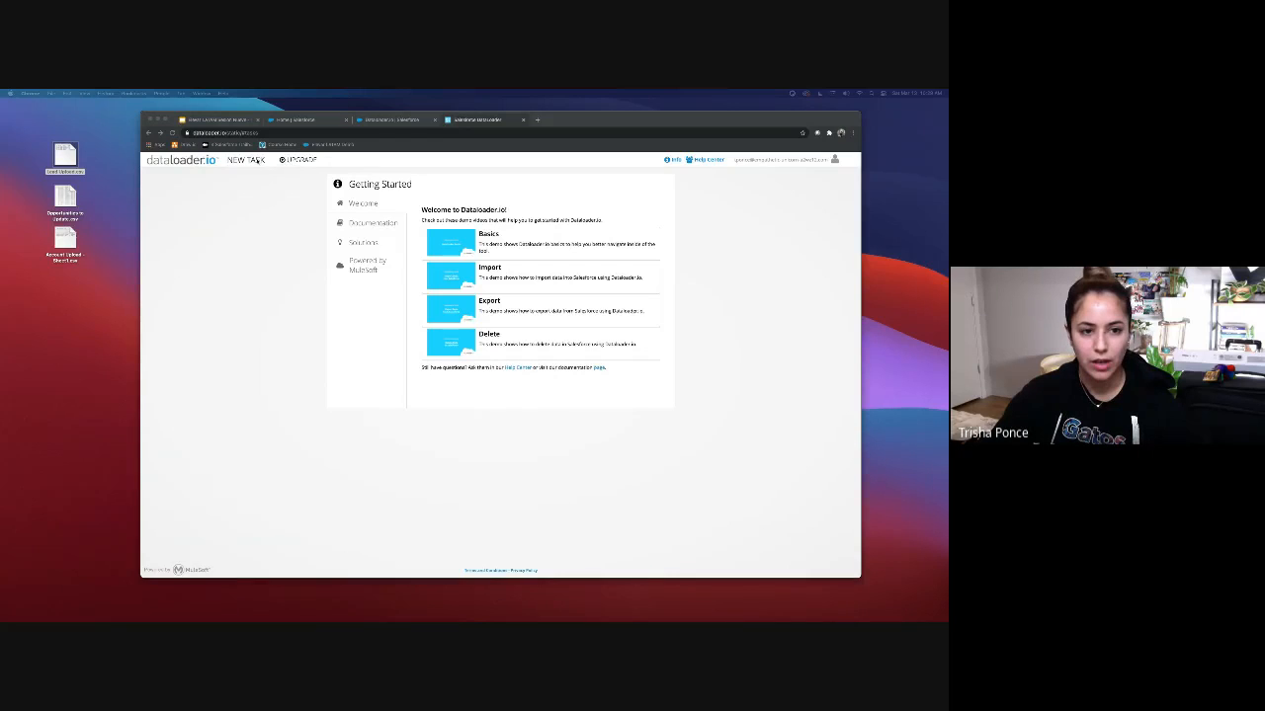
left_click(249, 161)
left_click(238, 180)
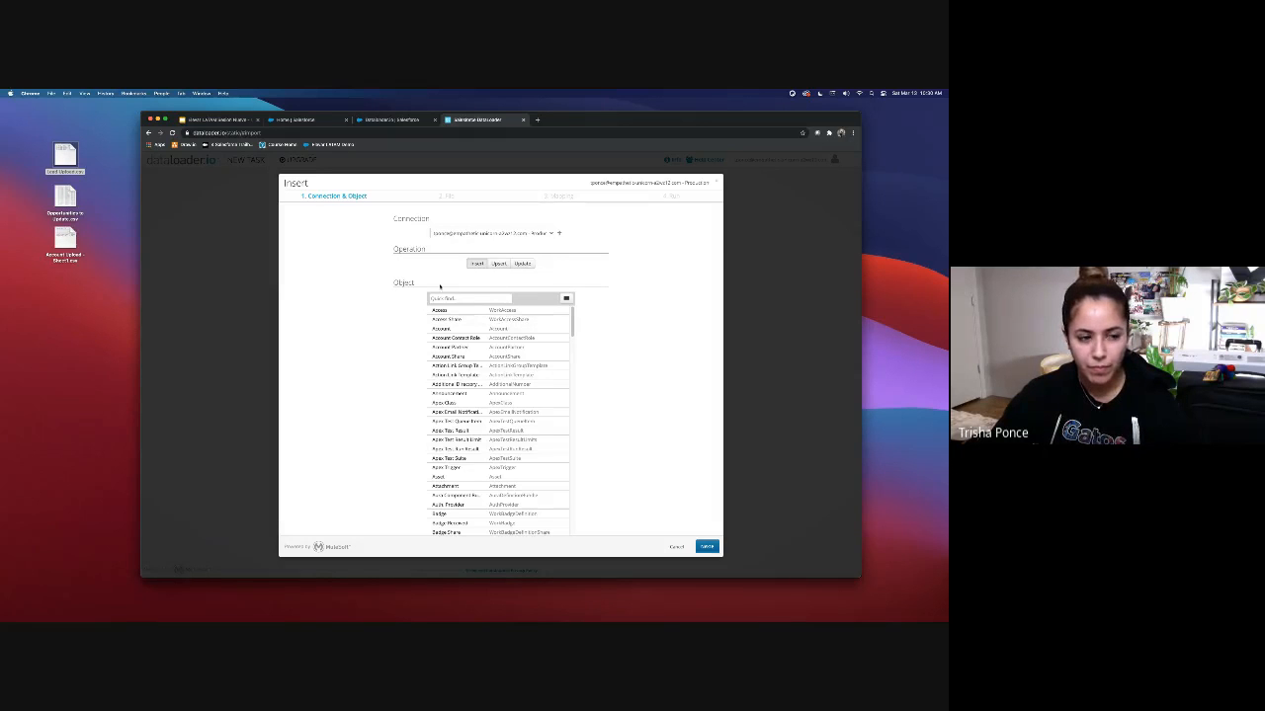
Step: Preview the Opportunities to Update CSV in Numbers, then reopen it in Microsoft Excel
double_click(64, 197)
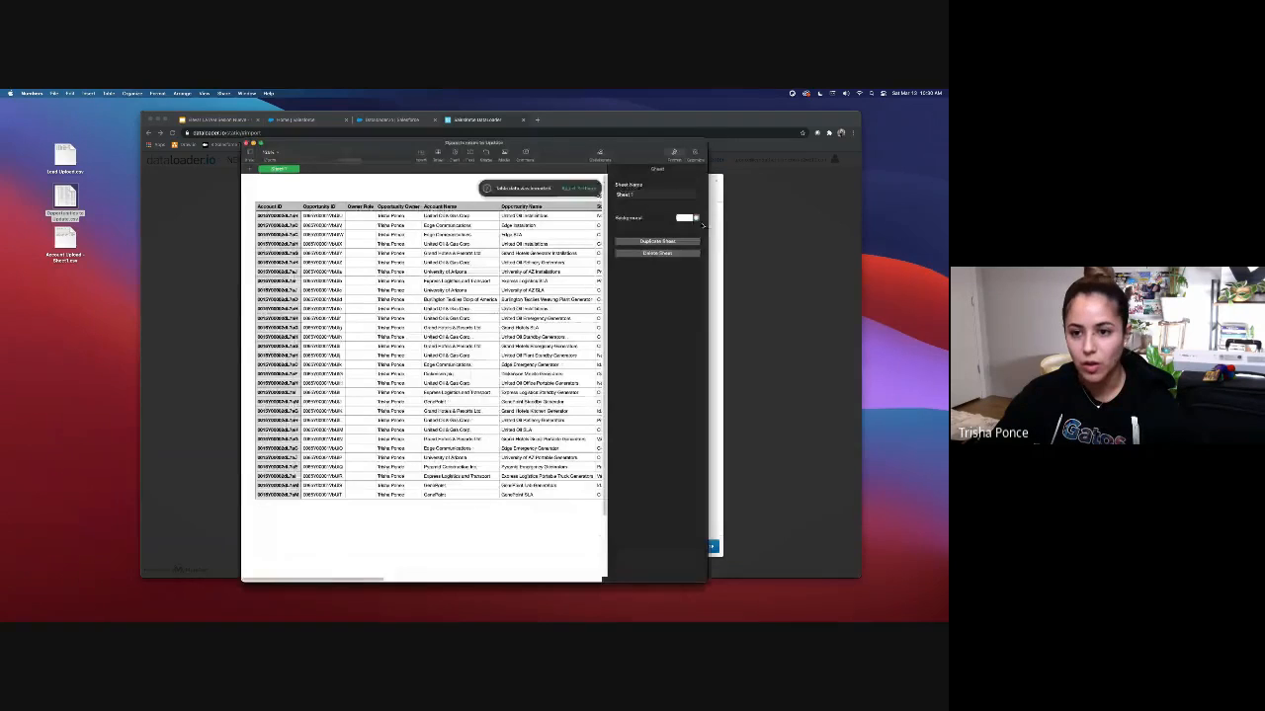
left_click_drag(704, 252, 929, 252)
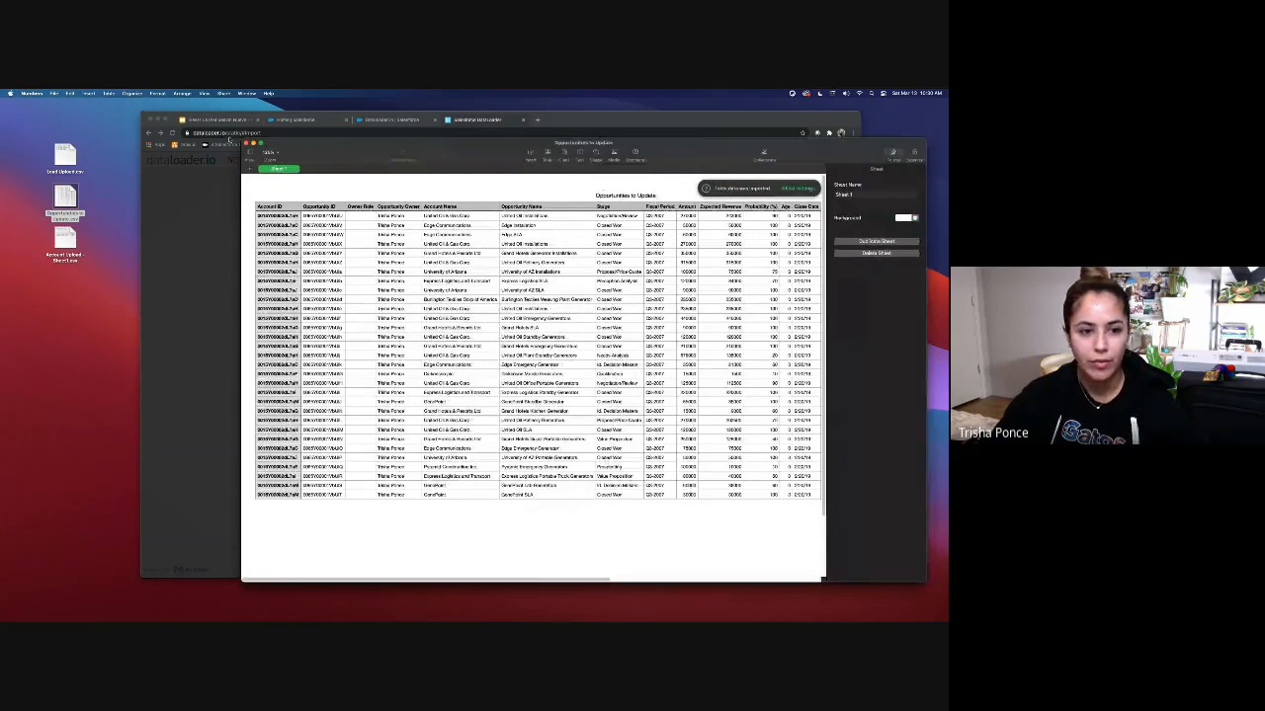
left_click(246, 144)
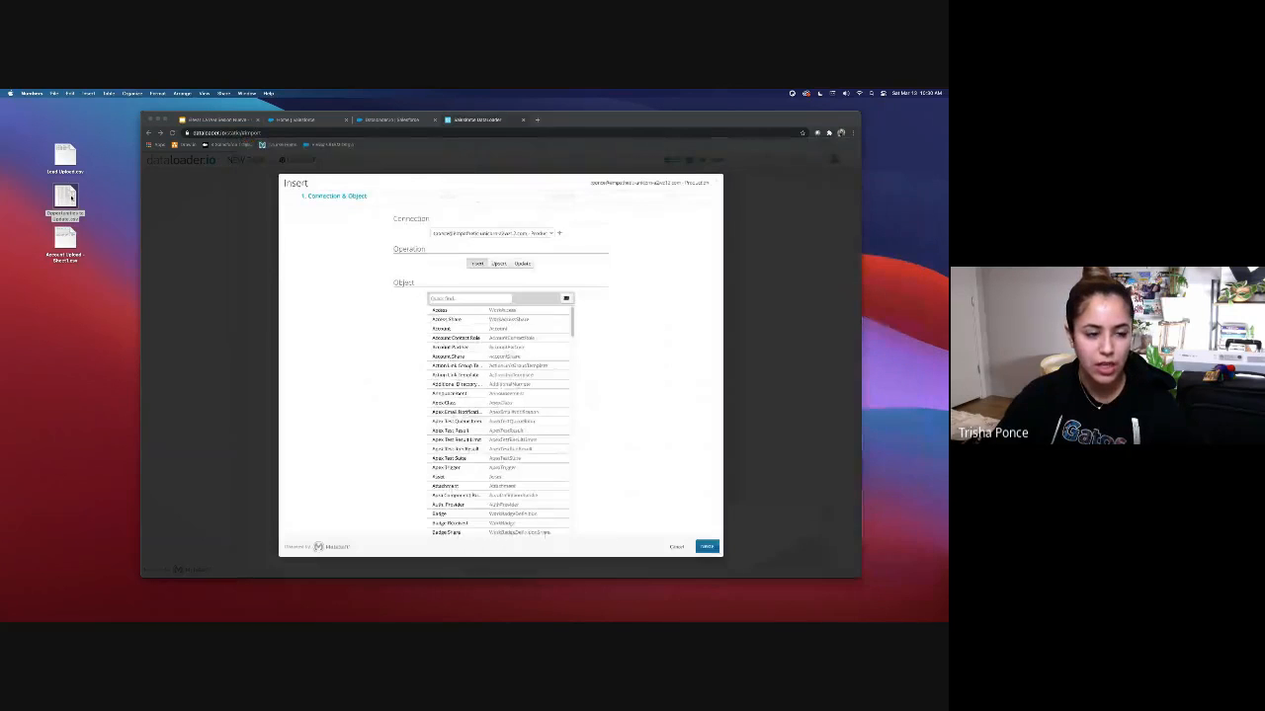
right_click(71, 196)
mouse_move(162, 211)
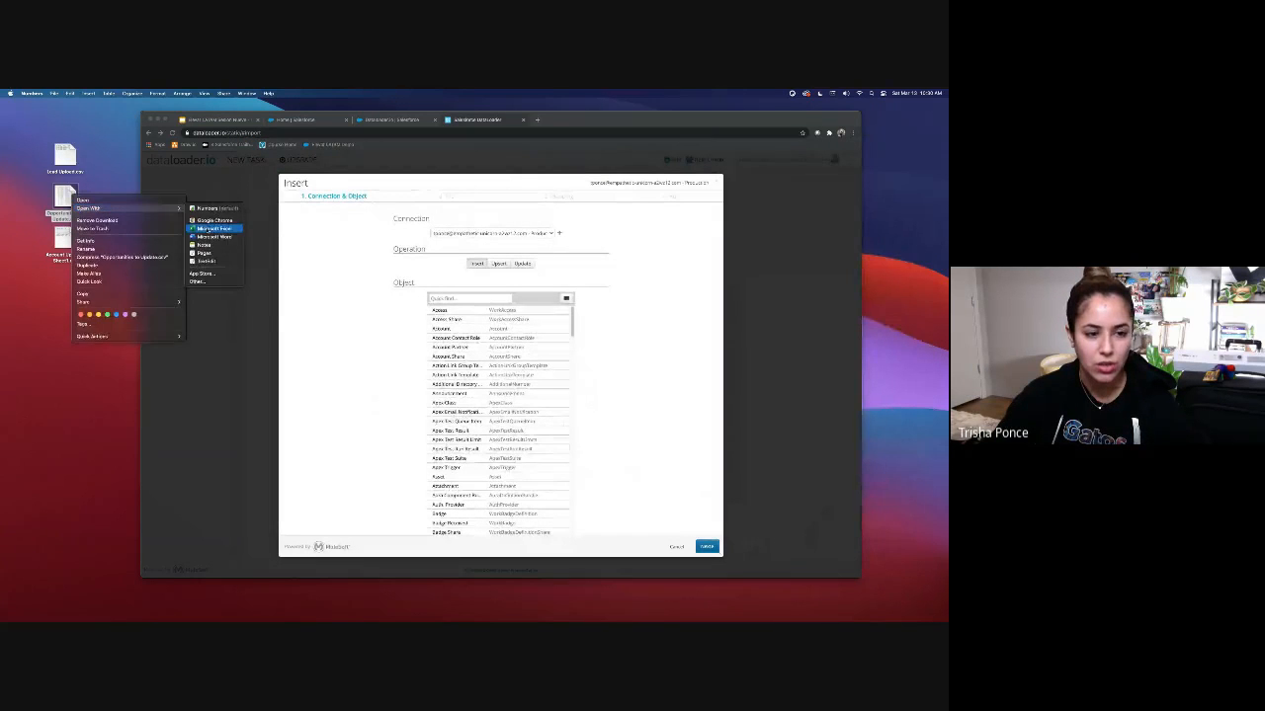
left_click(213, 228)
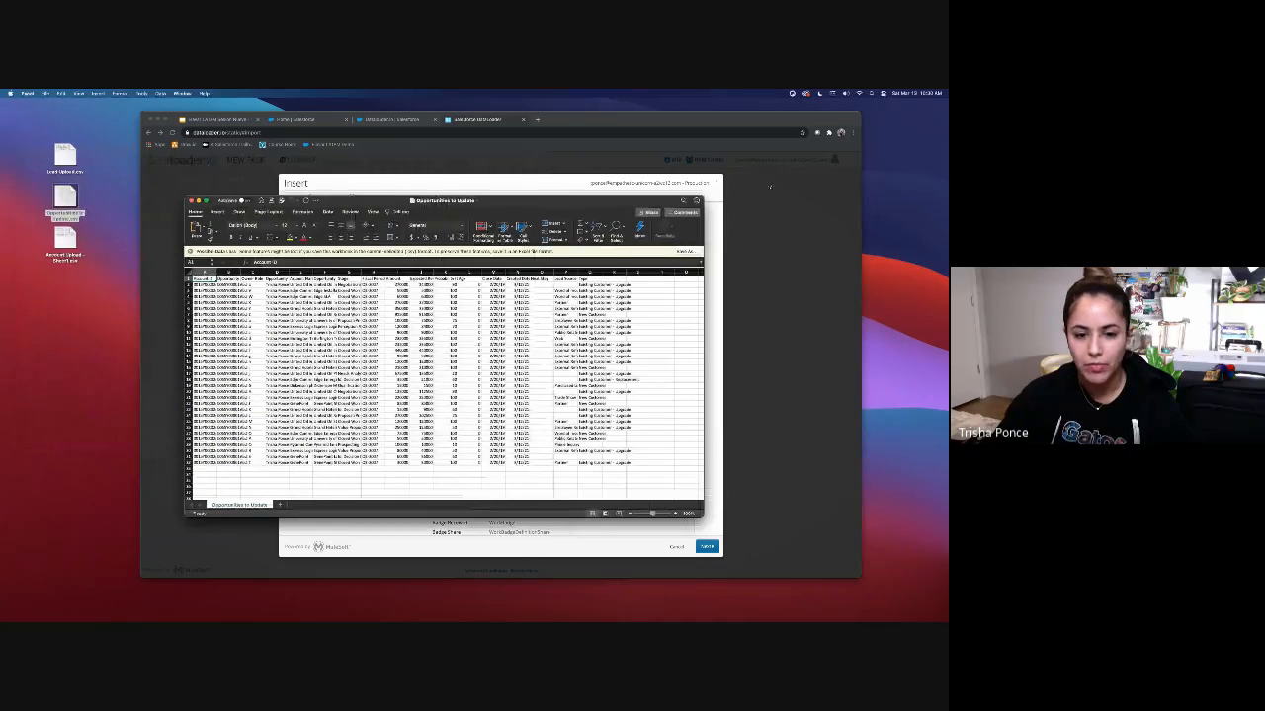
Step: Widen column A, narrow column B, and autofit column G so IDs and stages read fully
left_click(447, 265)
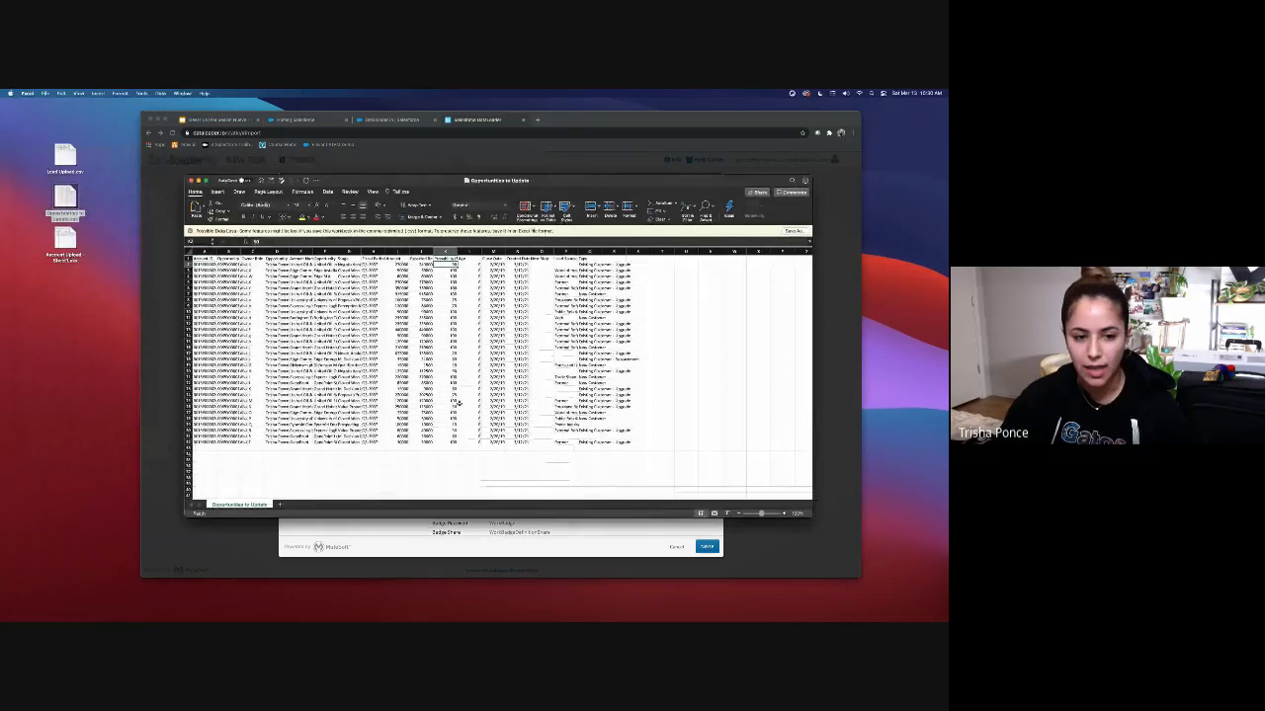
left_click_drag(216, 253, 371, 252)
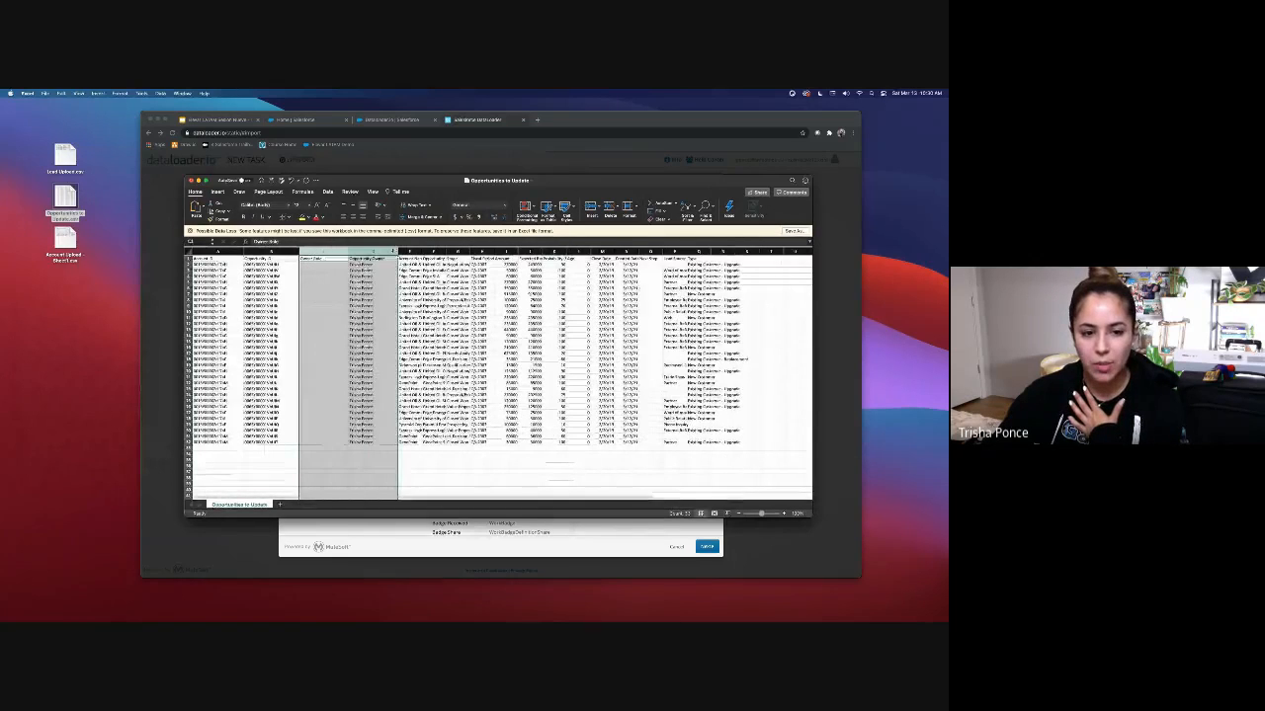
left_click(323, 270)
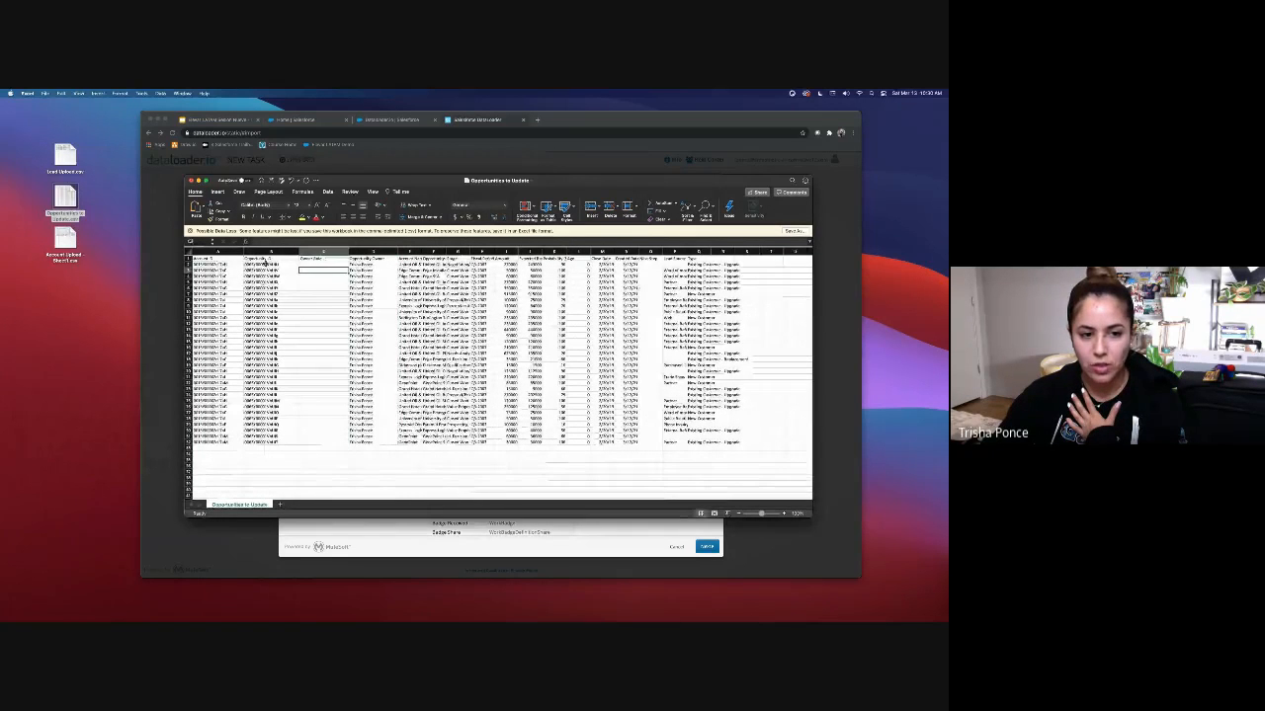
left_click_drag(265, 262, 288, 439)
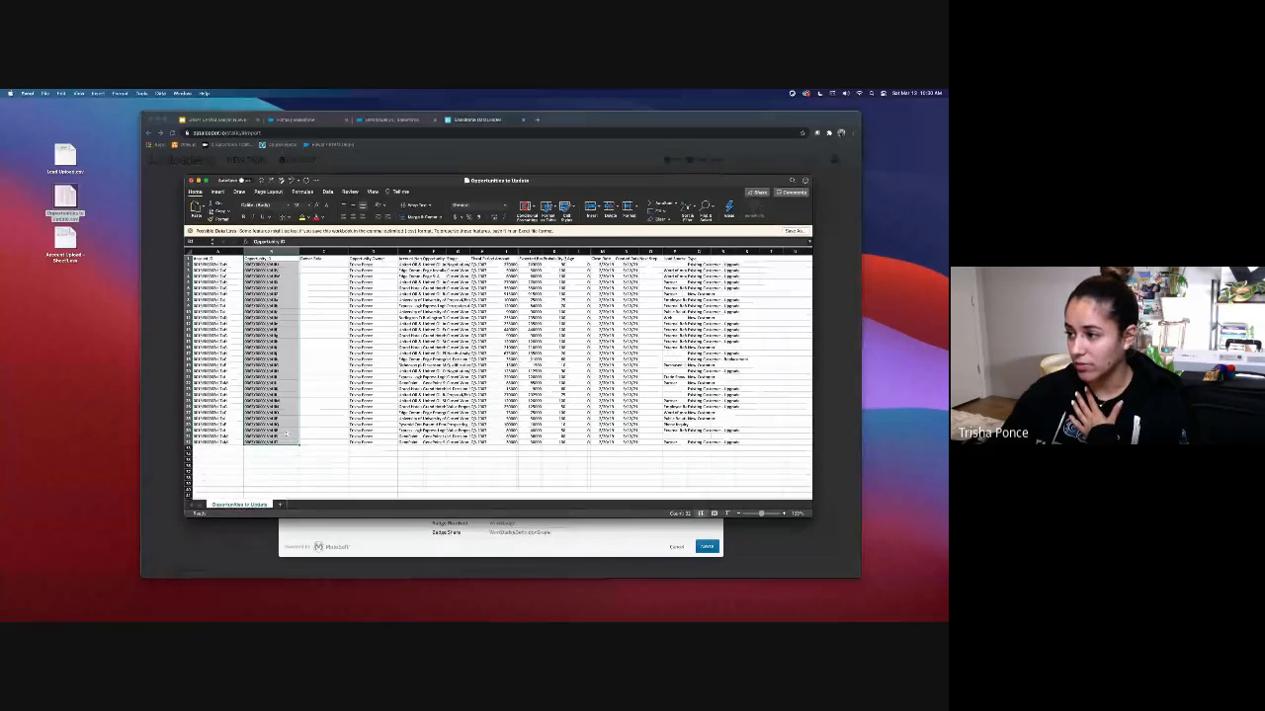
left_click_drag(209, 260, 230, 442)
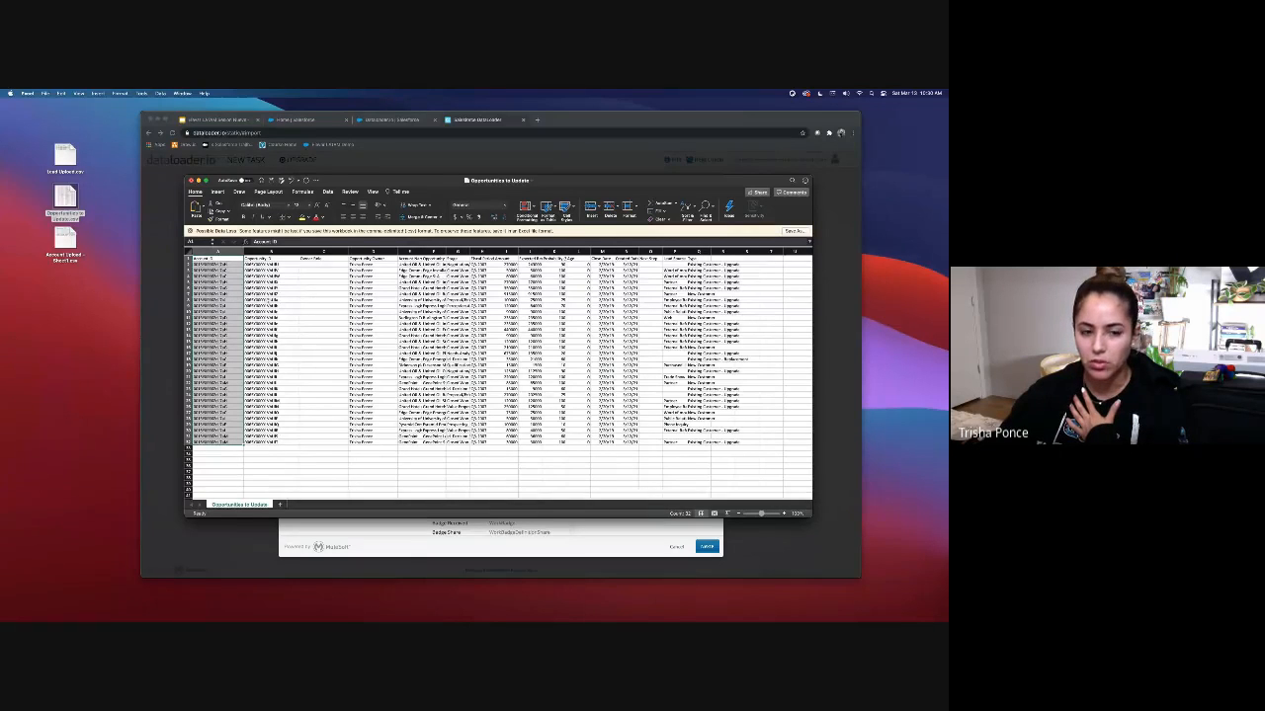
left_click_drag(299, 252, 287, 252)
left_click(264, 252)
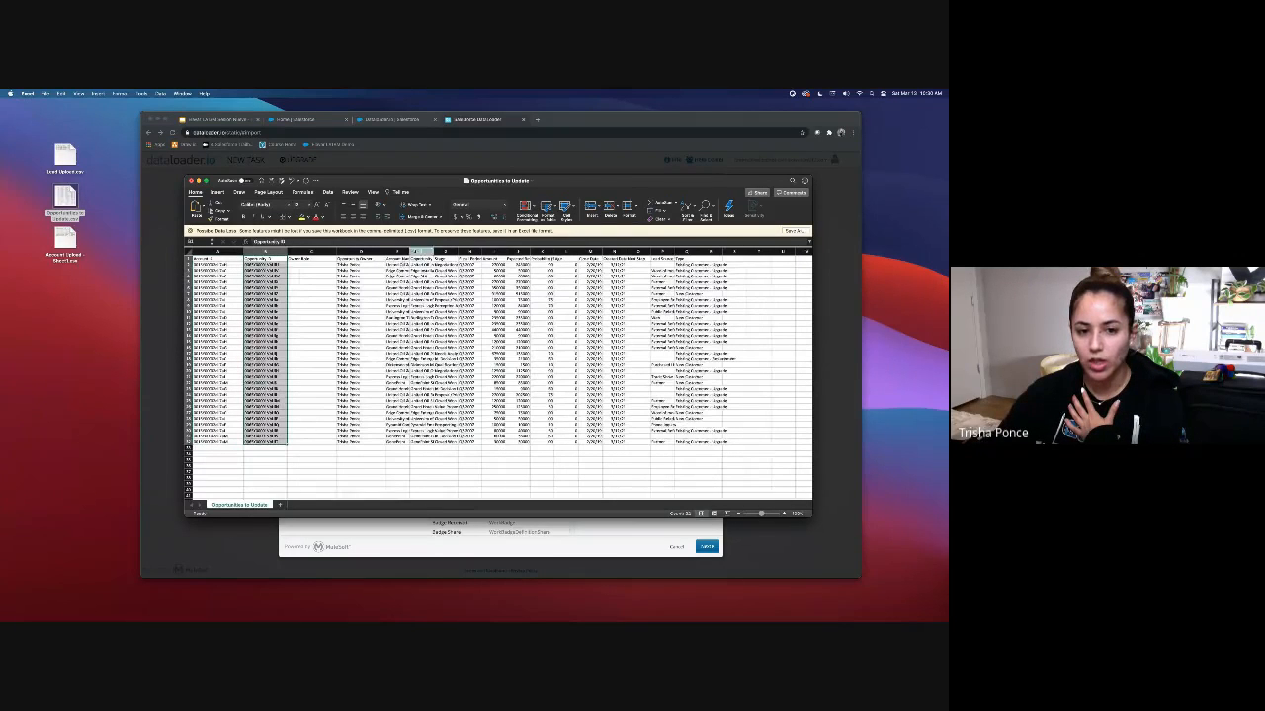
double_click(455, 252)
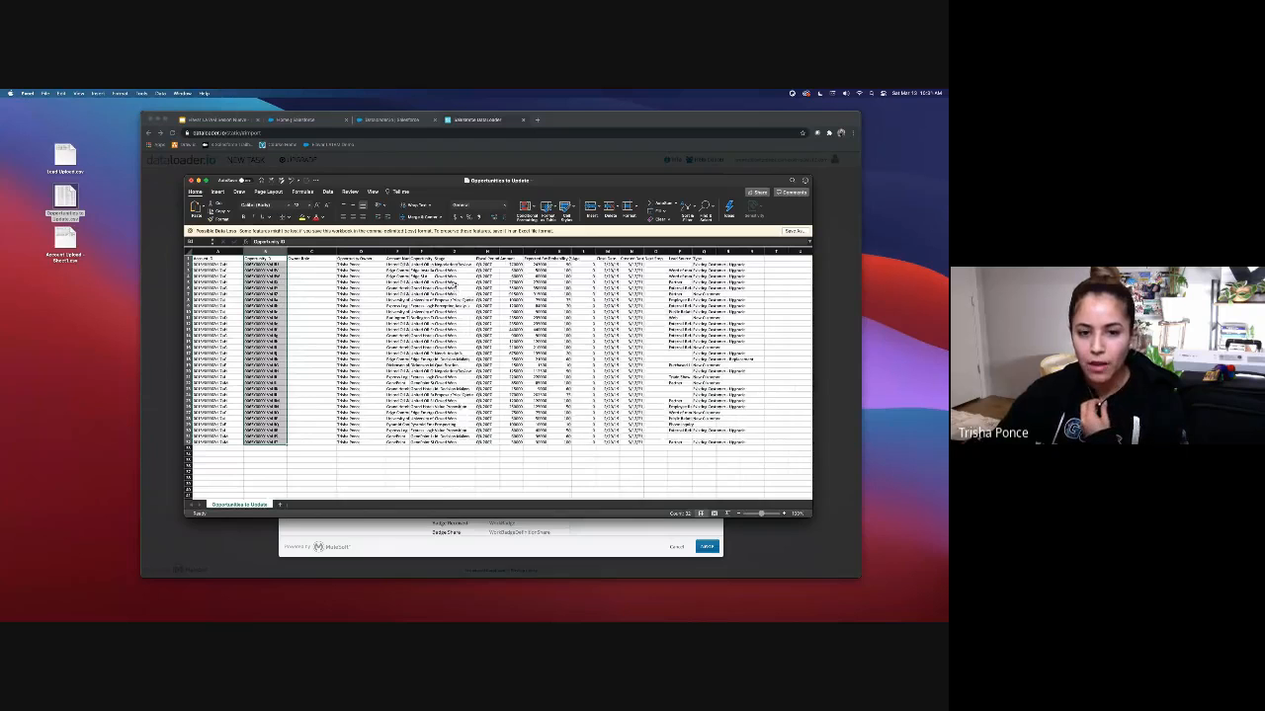
Step: Check the Stage values in column G, such as Negotiation/Review and Closed Won
left_click(454, 265)
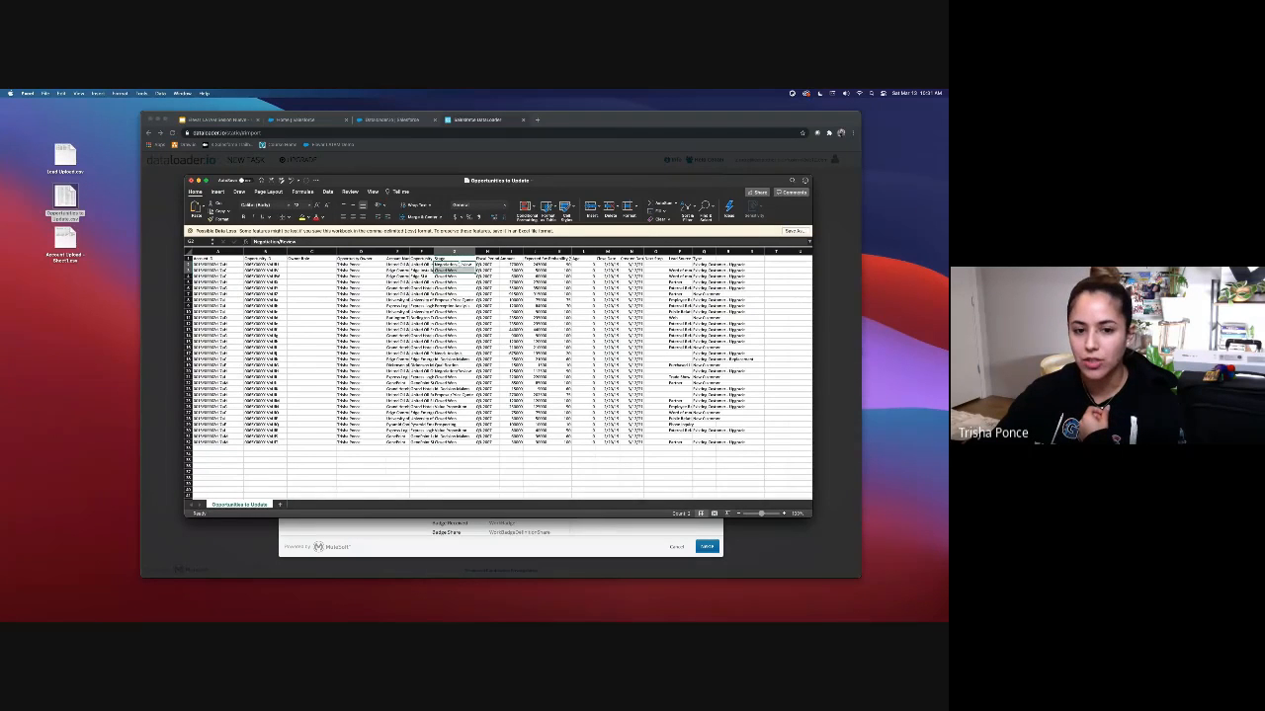
left_click(456, 294)
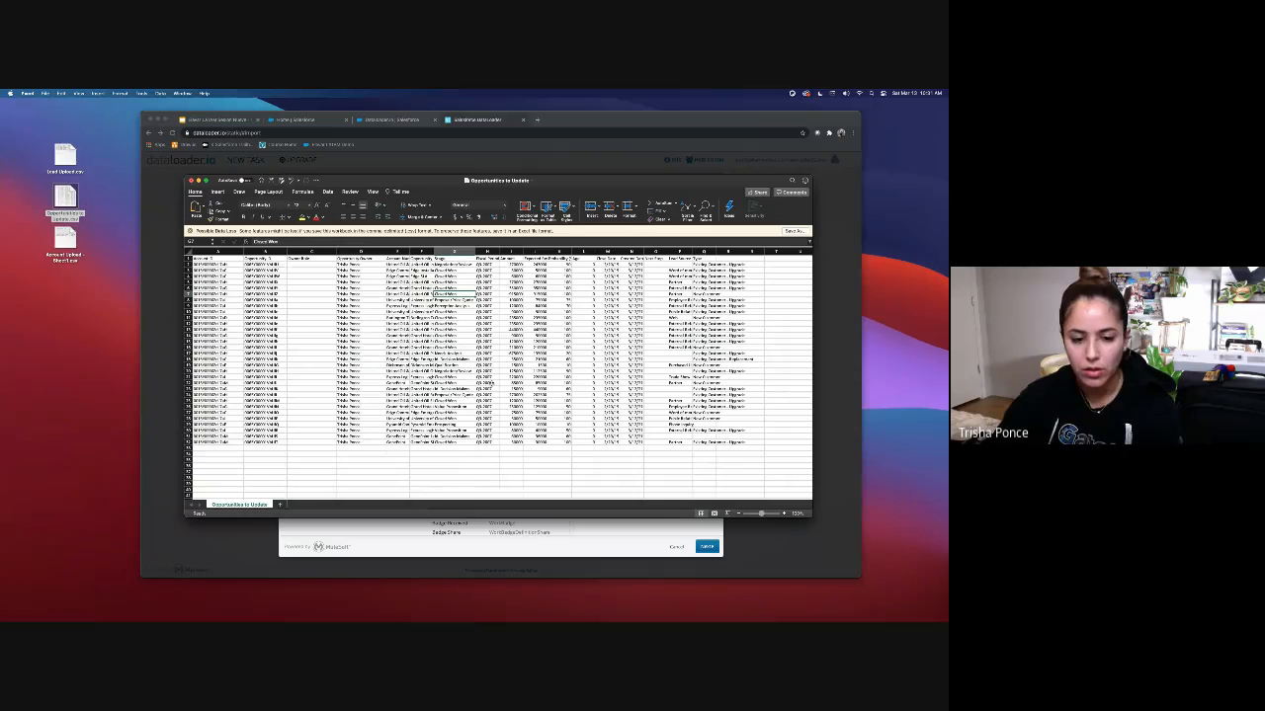
left_click(469, 371)
left_click(460, 318)
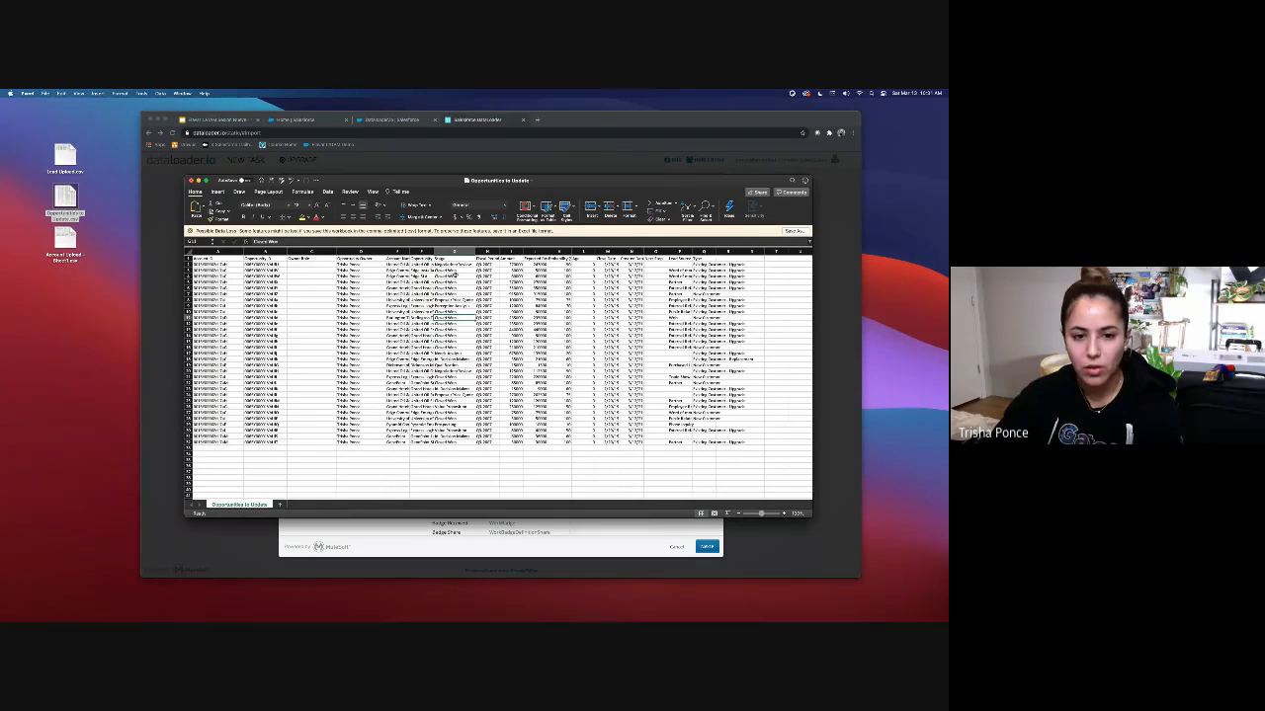
left_click(455, 265)
key("super+c")
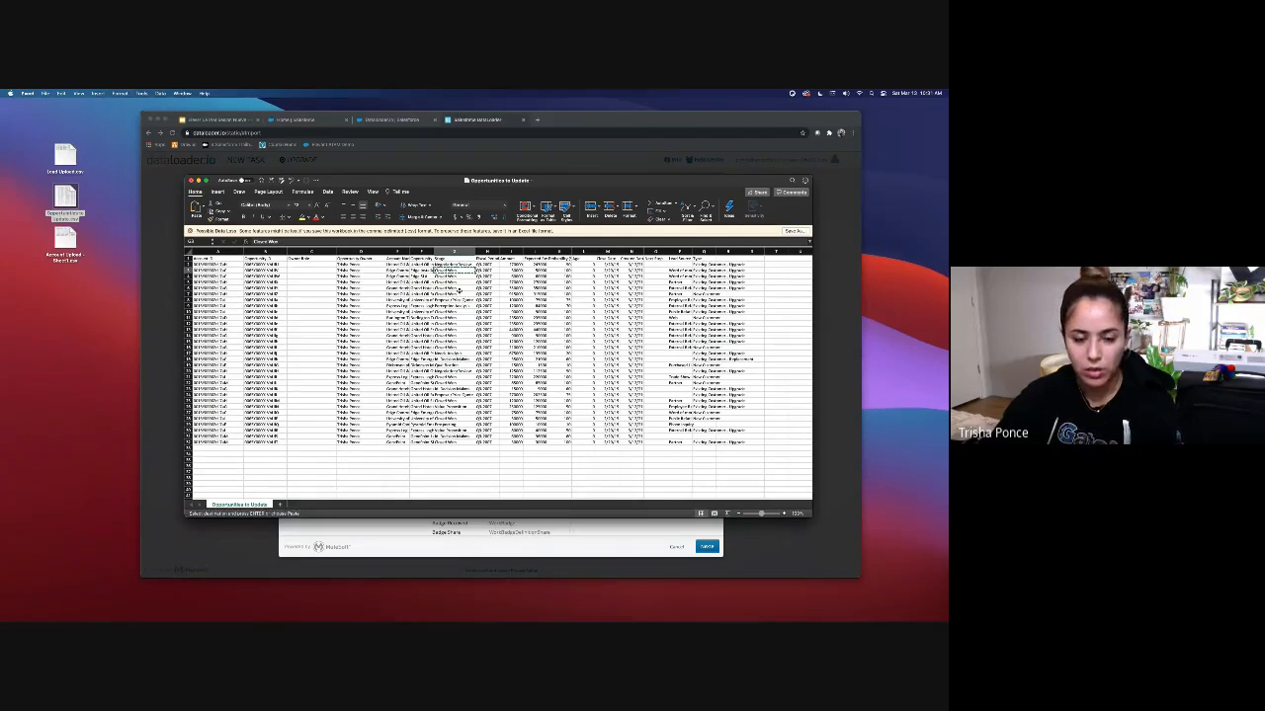
key("Escape")
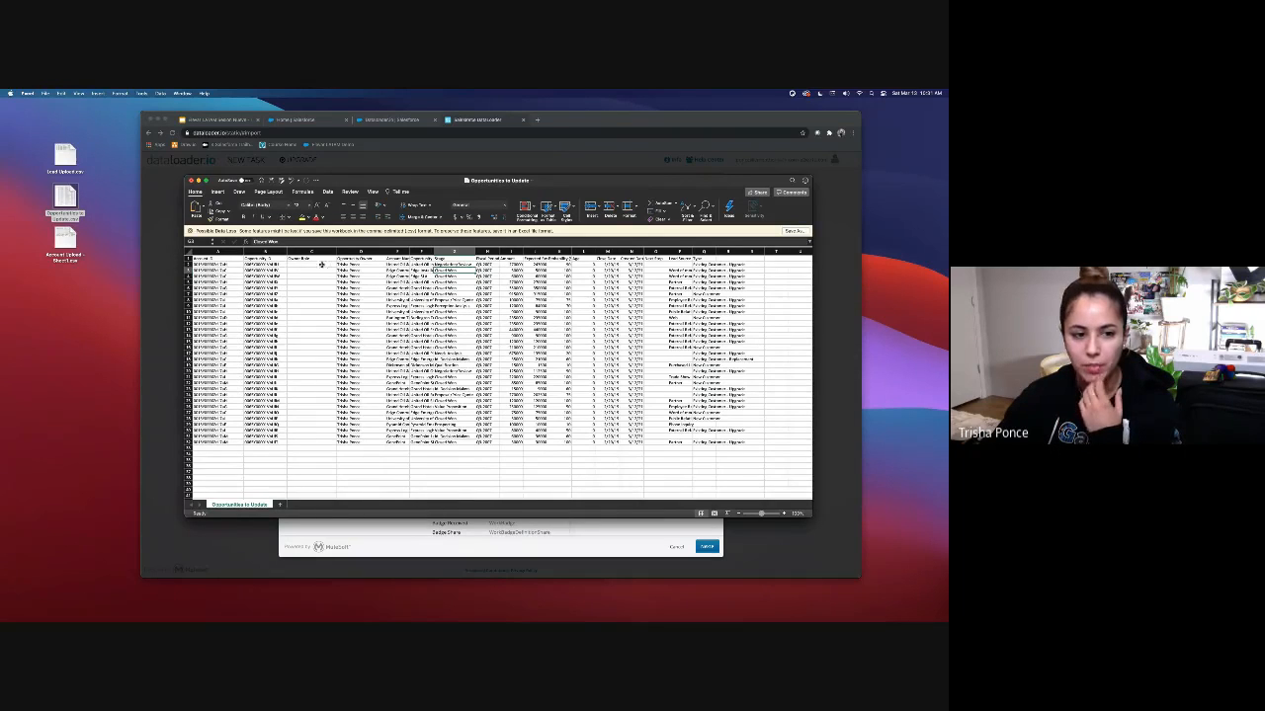
Step: Filter the sheet to hide Closed Won opportunities in the Stage column
left_click(188, 253)
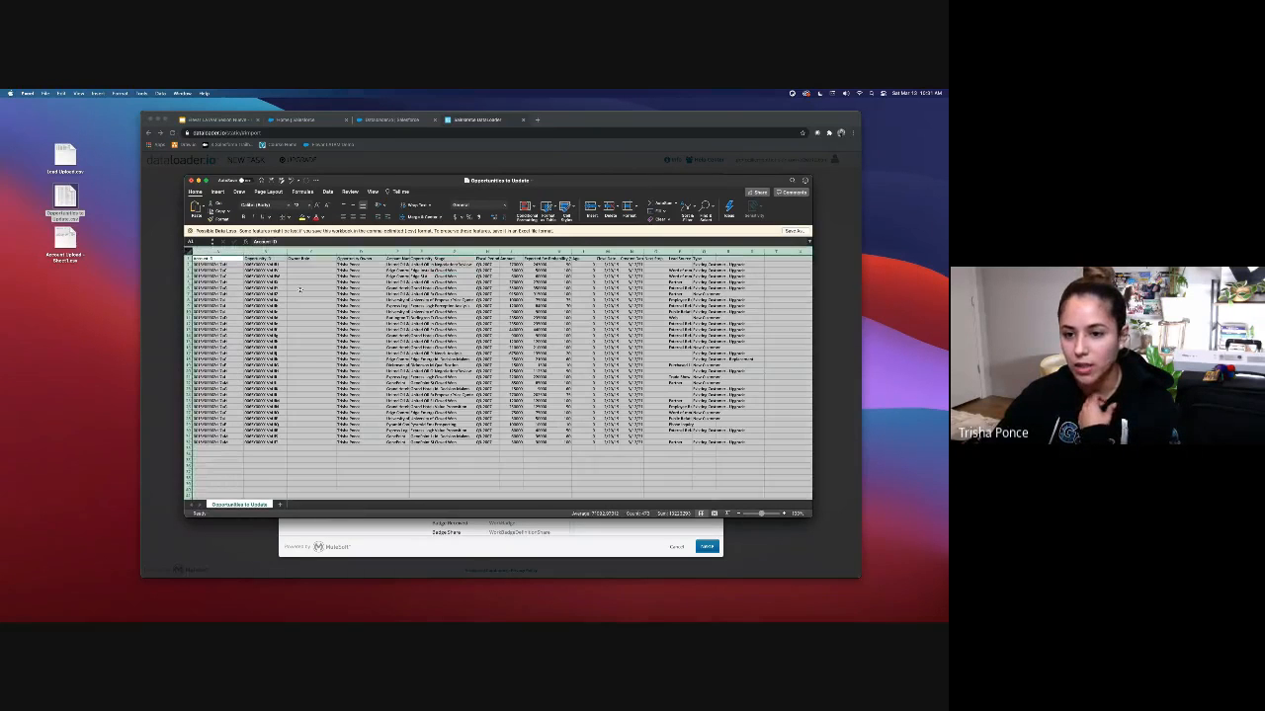
left_click(686, 205)
left_click(703, 250)
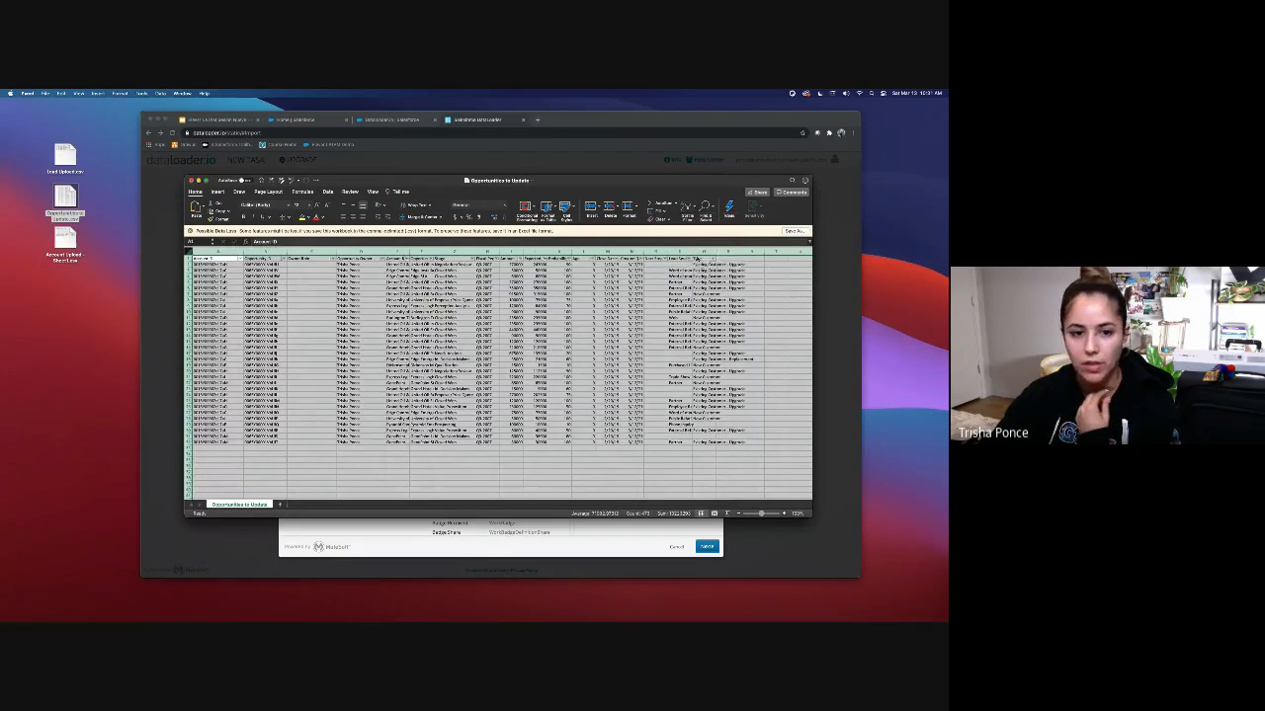
left_click(473, 257)
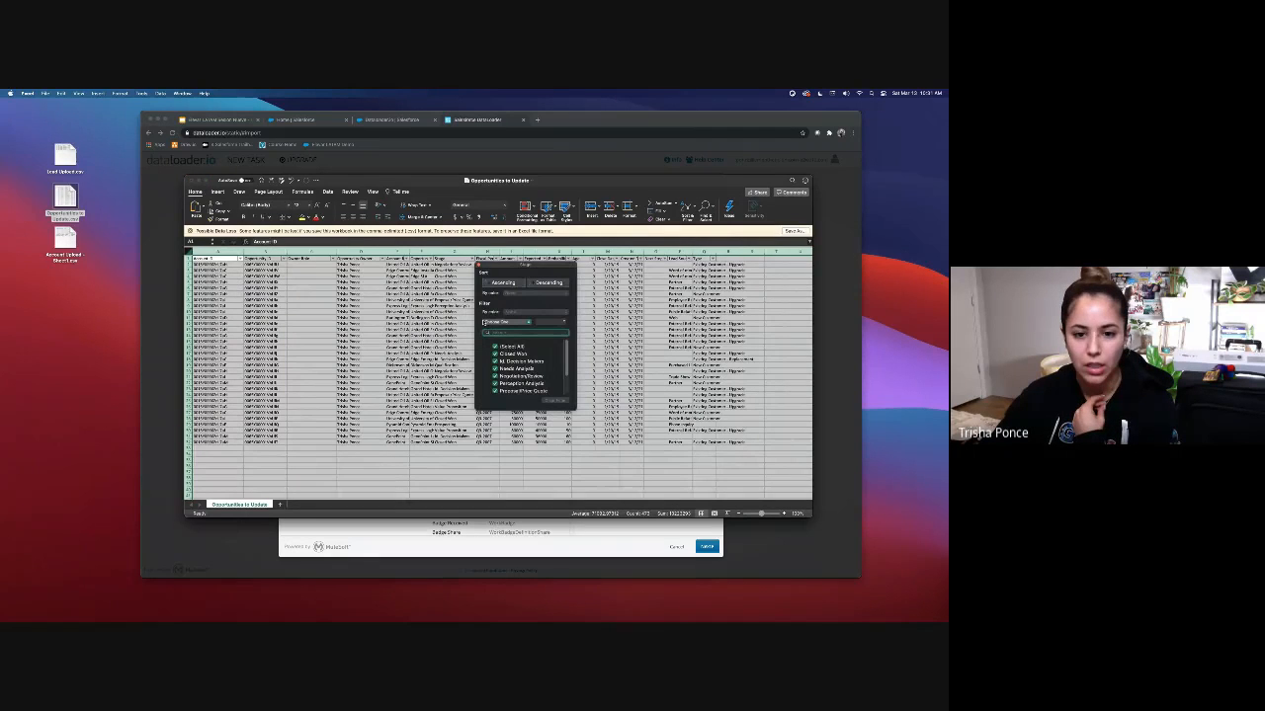
left_click(495, 354)
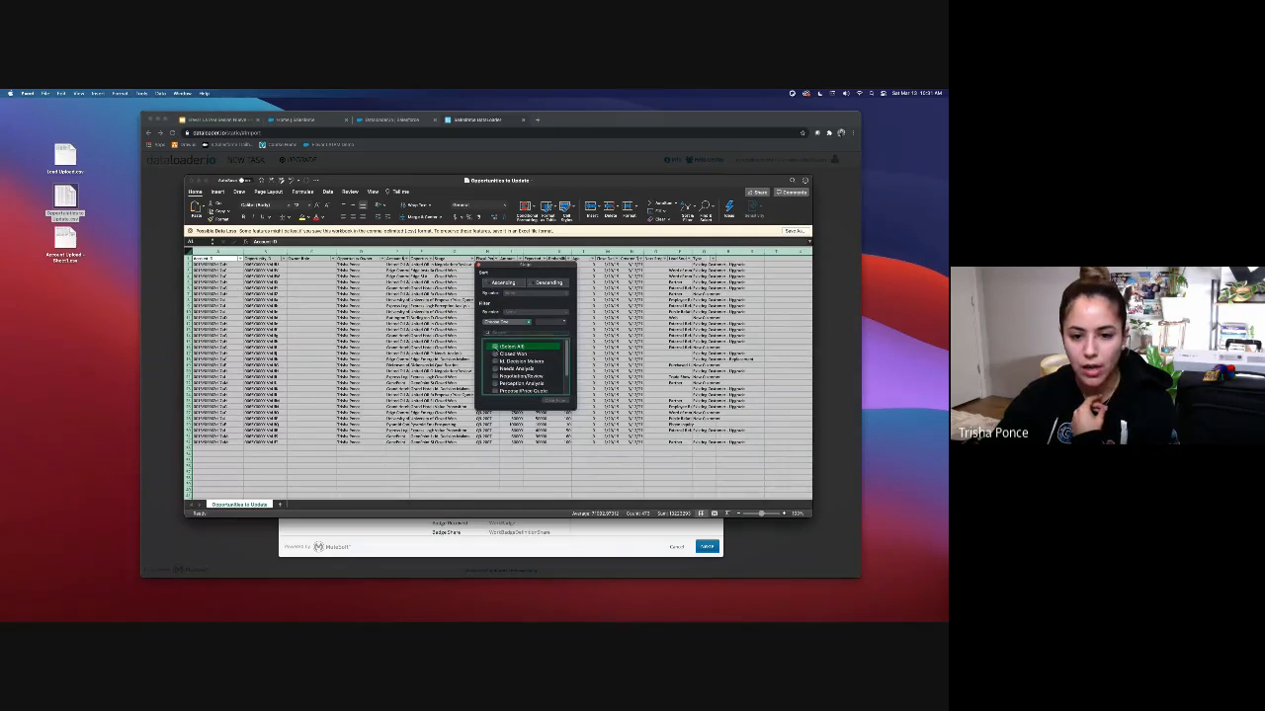
left_click(587, 352)
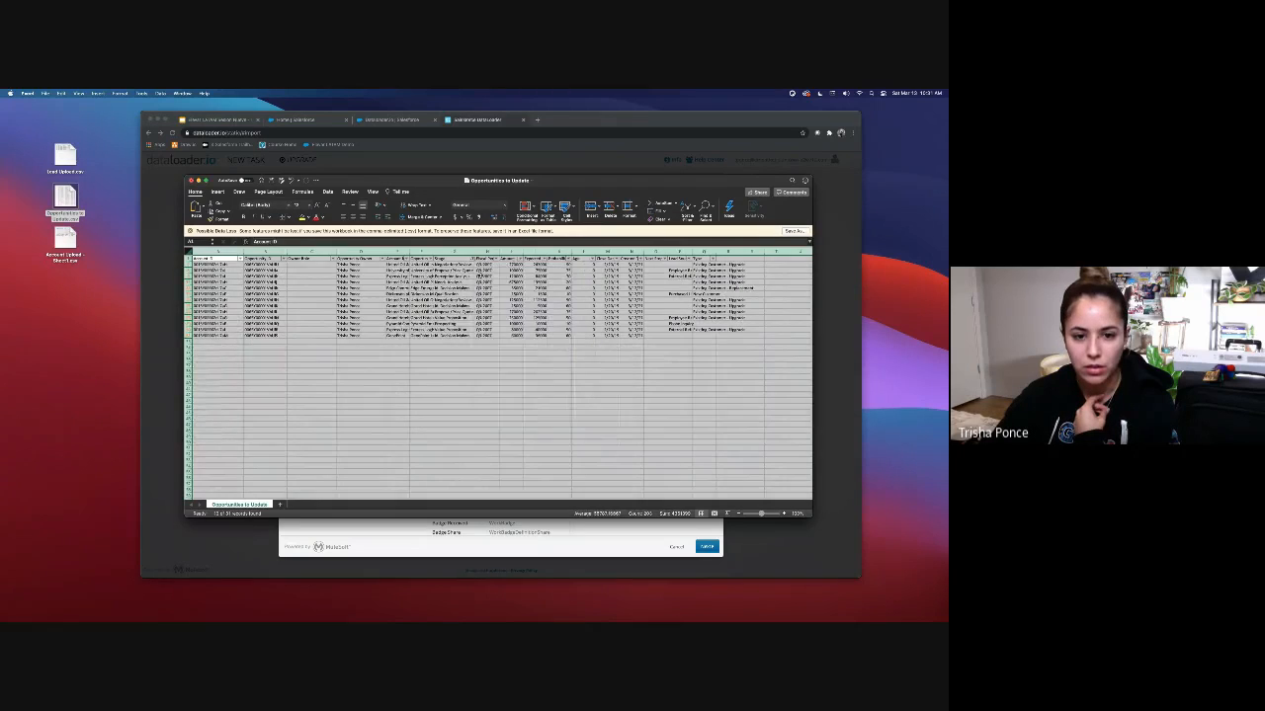
Step: Copy the remaining filtered opportunity rows across all columns
left_click(379, 286)
left_click_drag(201, 260, 727, 329)
key("cmd+c")
Step: Paste the filtered rows into a new sheet and fill Closed Won down the Stage column to row 13
left_click(280, 505)
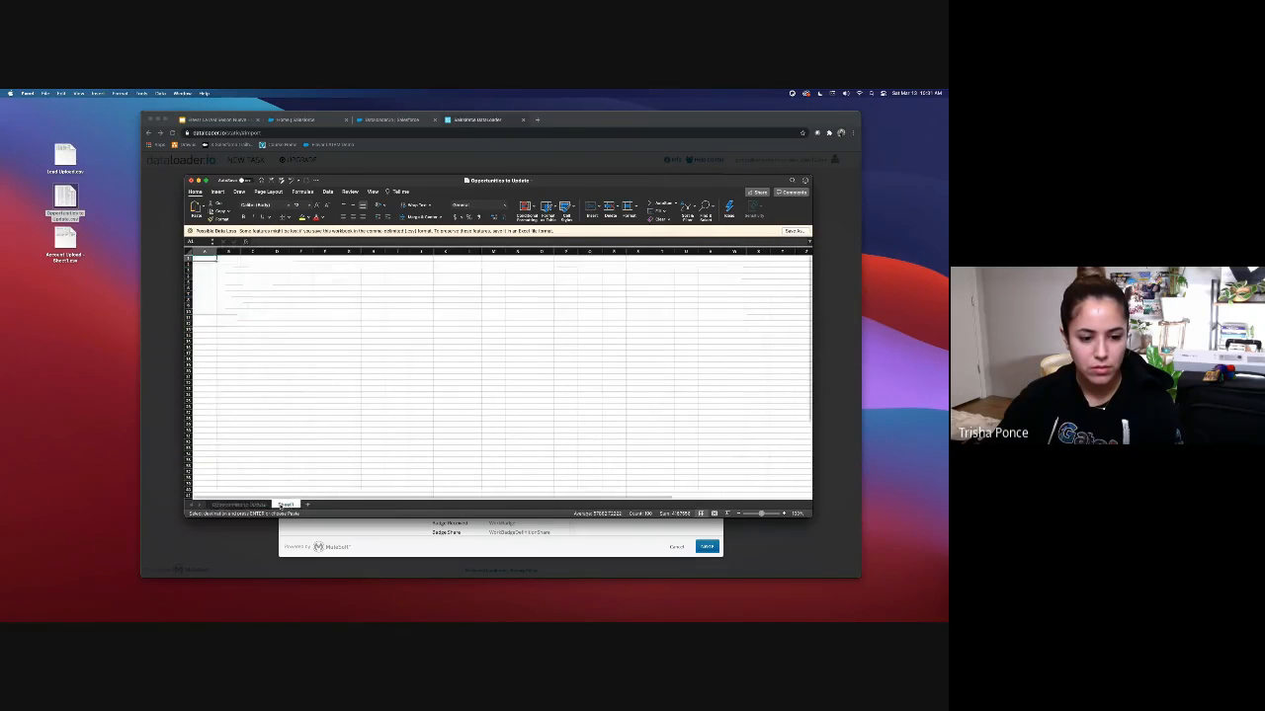
key("super+v")
left_click(345, 265)
type("C")
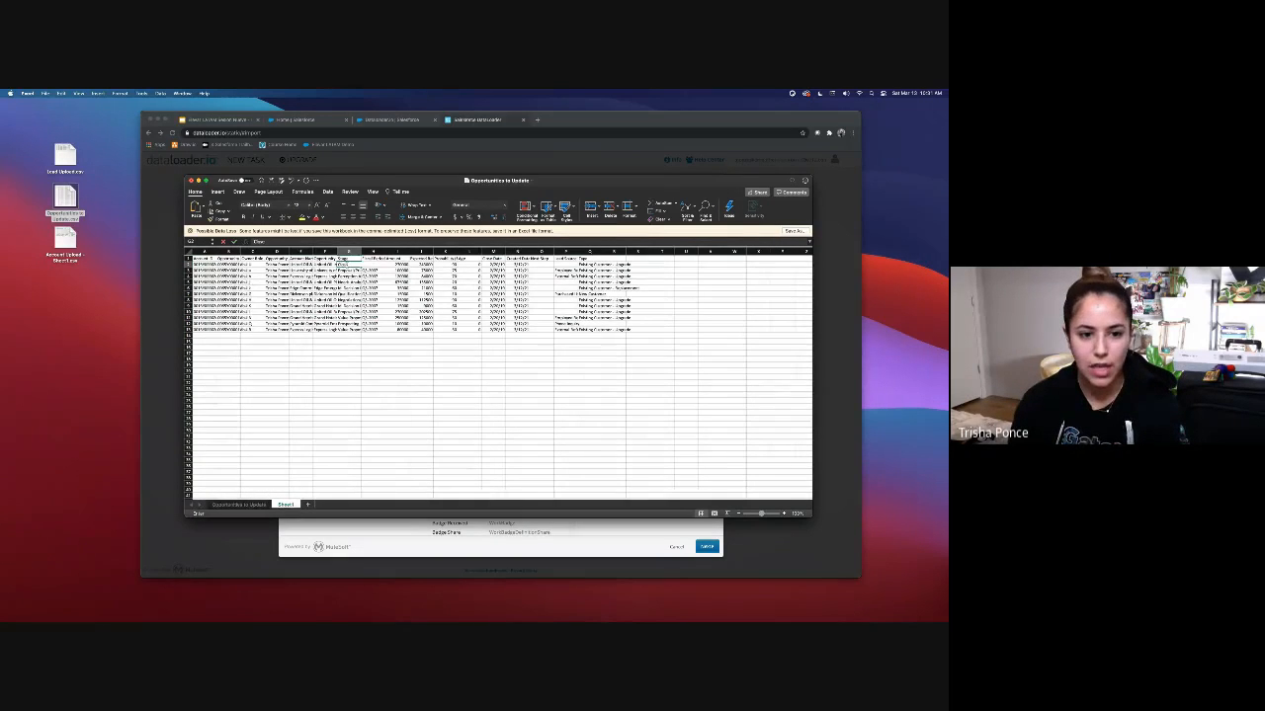
key("Return")
left_click(349, 265)
left_click_drag(362, 268, 364, 332)
left_click(349, 360)
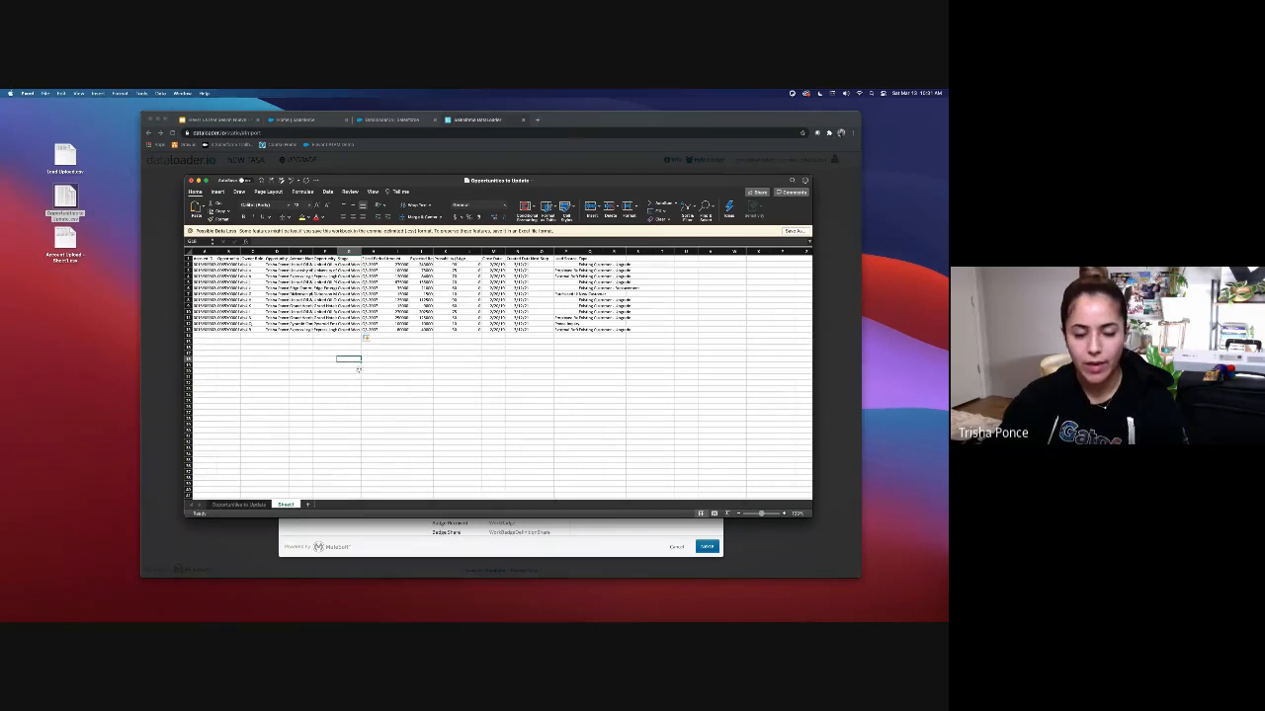
Step: Delete the original Opportunities to Update sheet
left_click(259, 504)
right_click(259, 505)
left_click(265, 504)
left_click(499, 278)
left_click(276, 391)
Step: Delete the account ID, Owner Role and other unneeded columns, leaving Opportunity ID and Stage
left_click(253, 271)
right_click(205, 251)
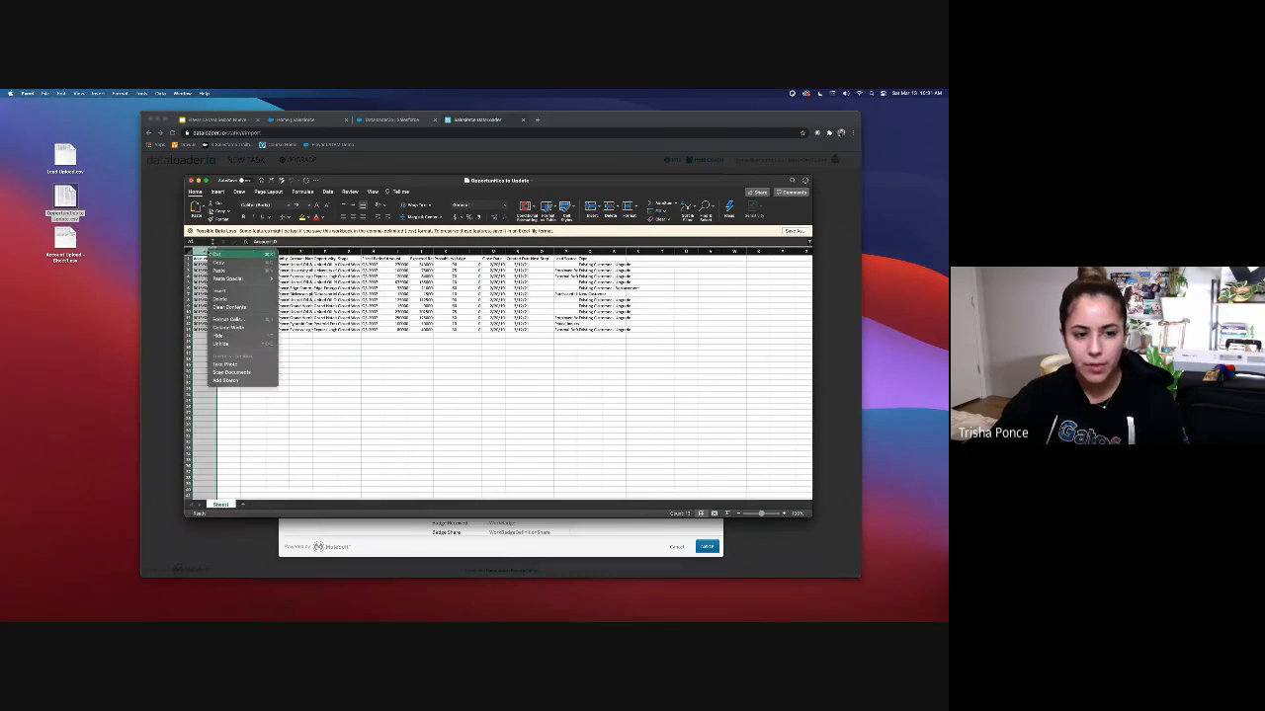
left_click(223, 298)
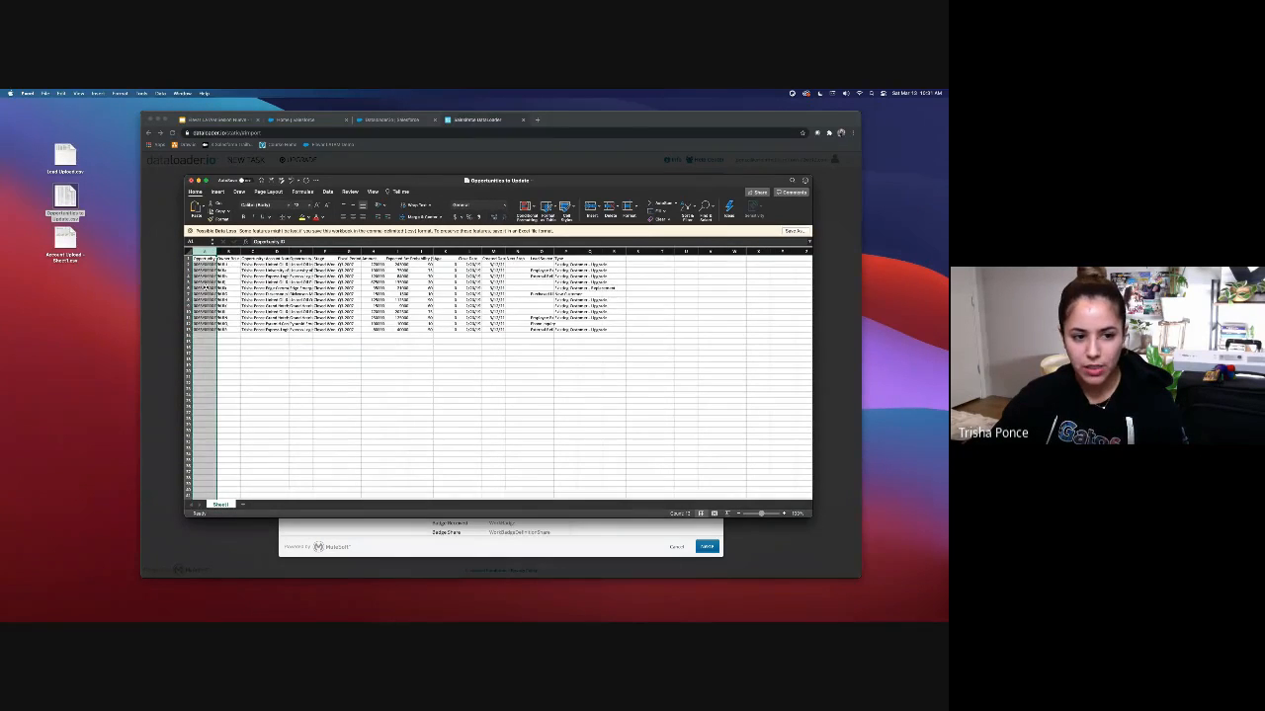
left_click(228, 251)
left_click_drag(225, 250, 312, 250)
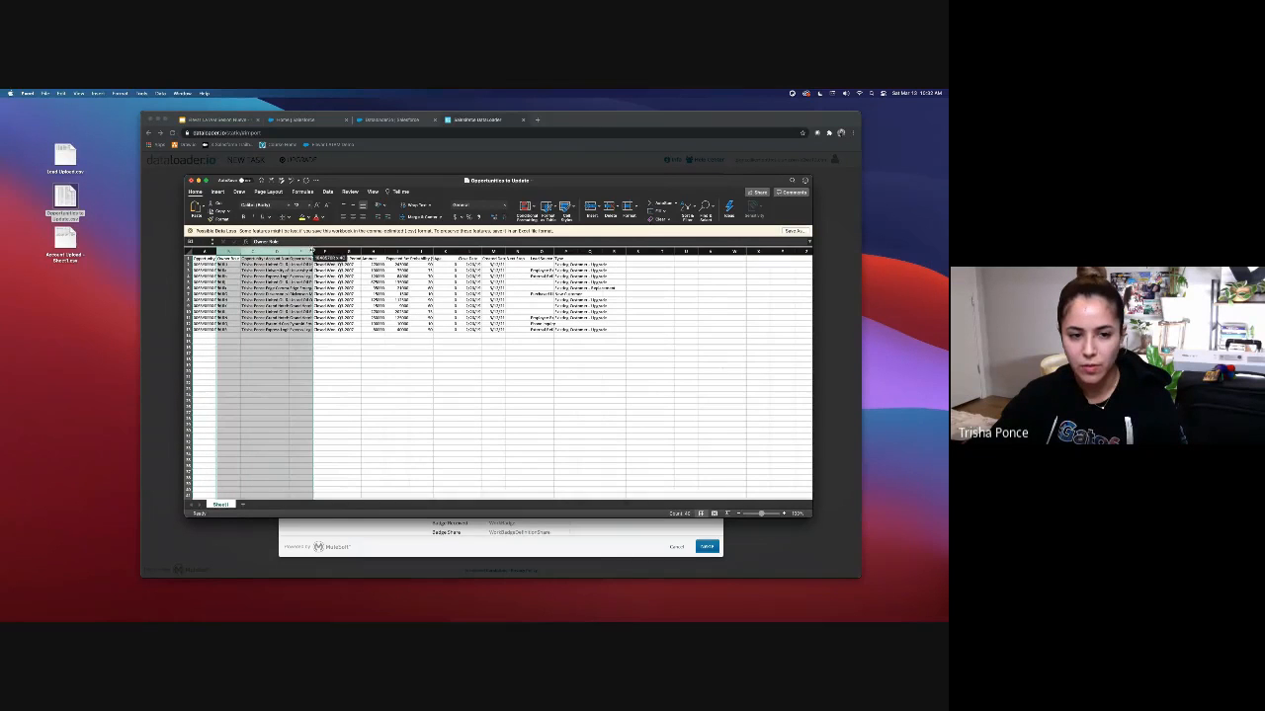
right_click(312, 250)
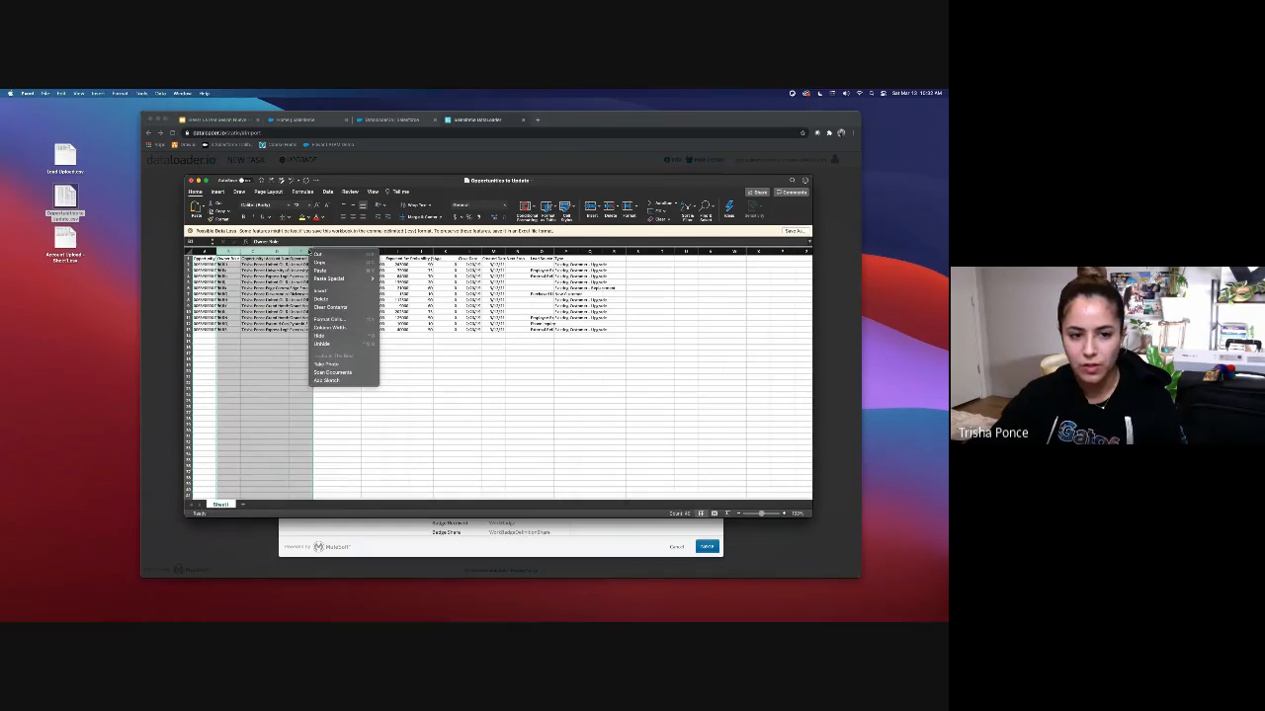
left_click(326, 298)
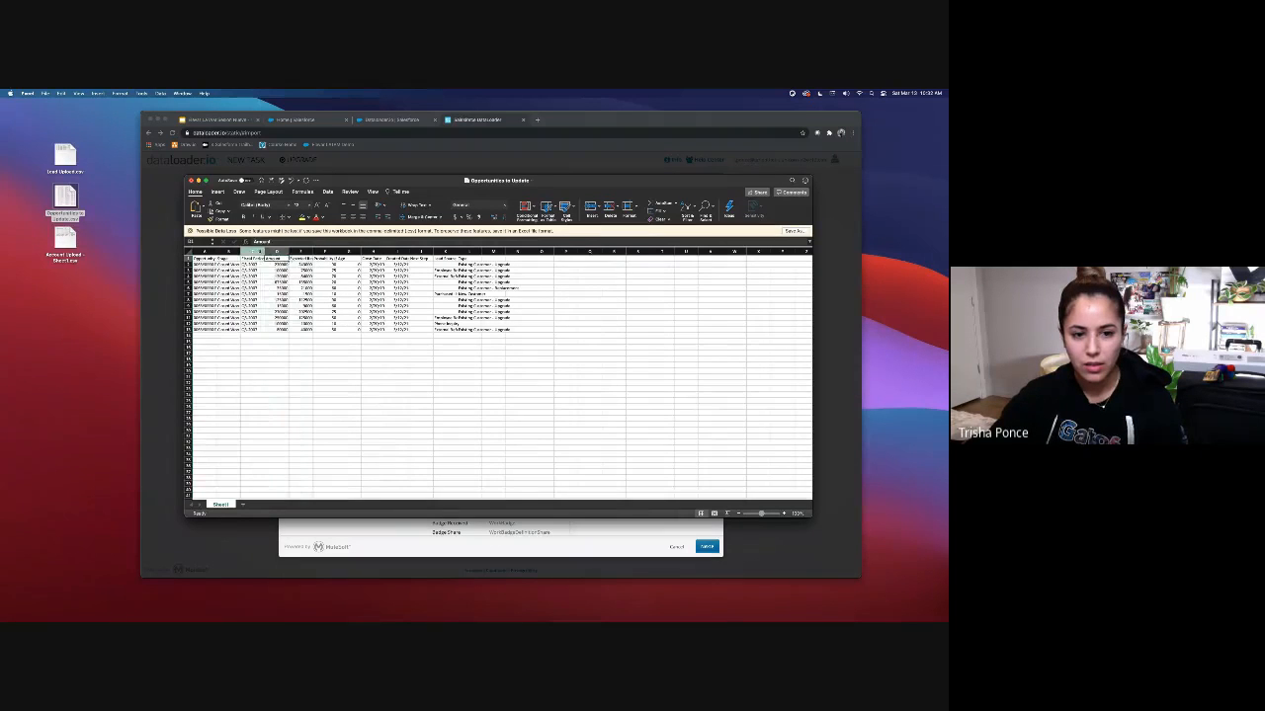
left_click_drag(247, 251, 511, 259)
right_click(465, 254)
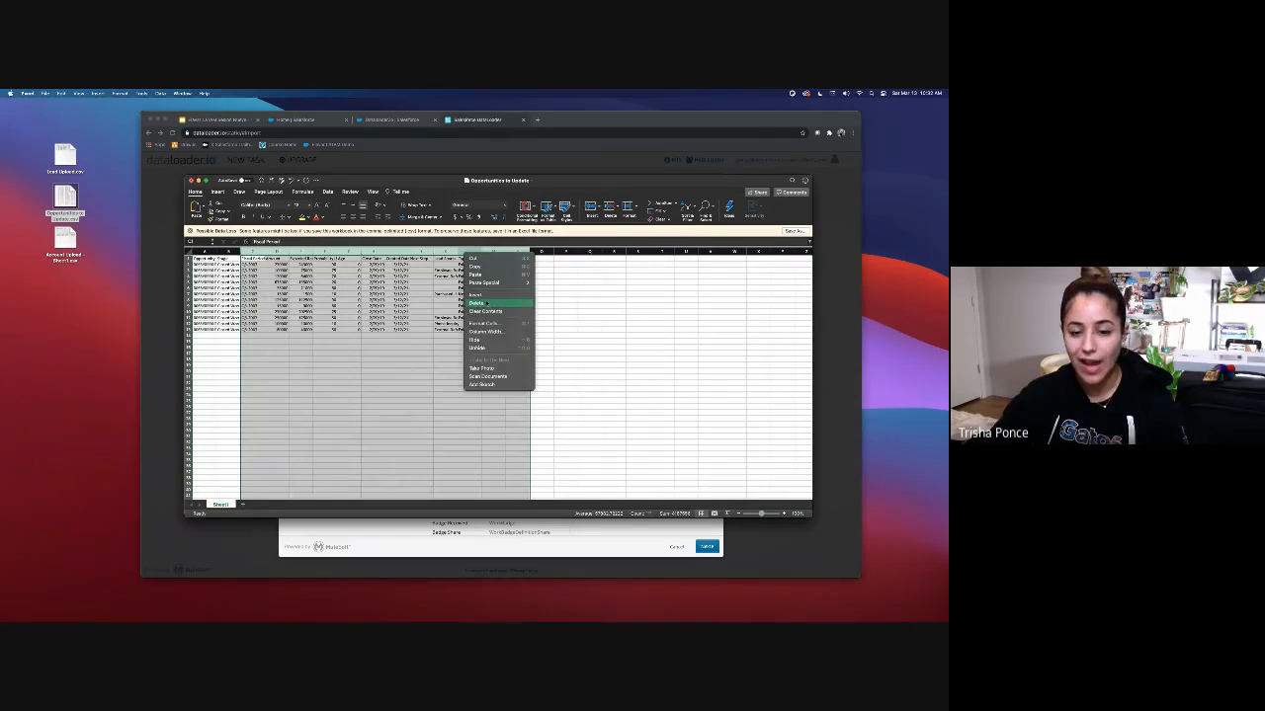
left_click(487, 304)
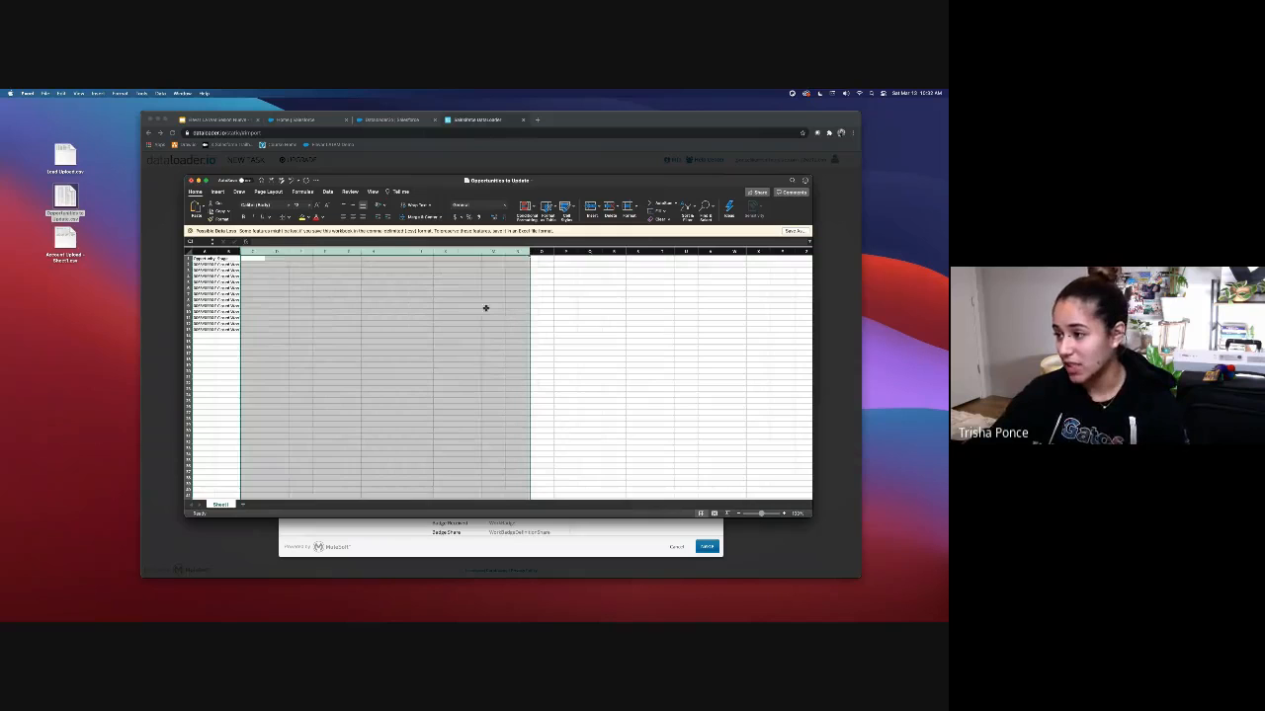
left_click(315, 293)
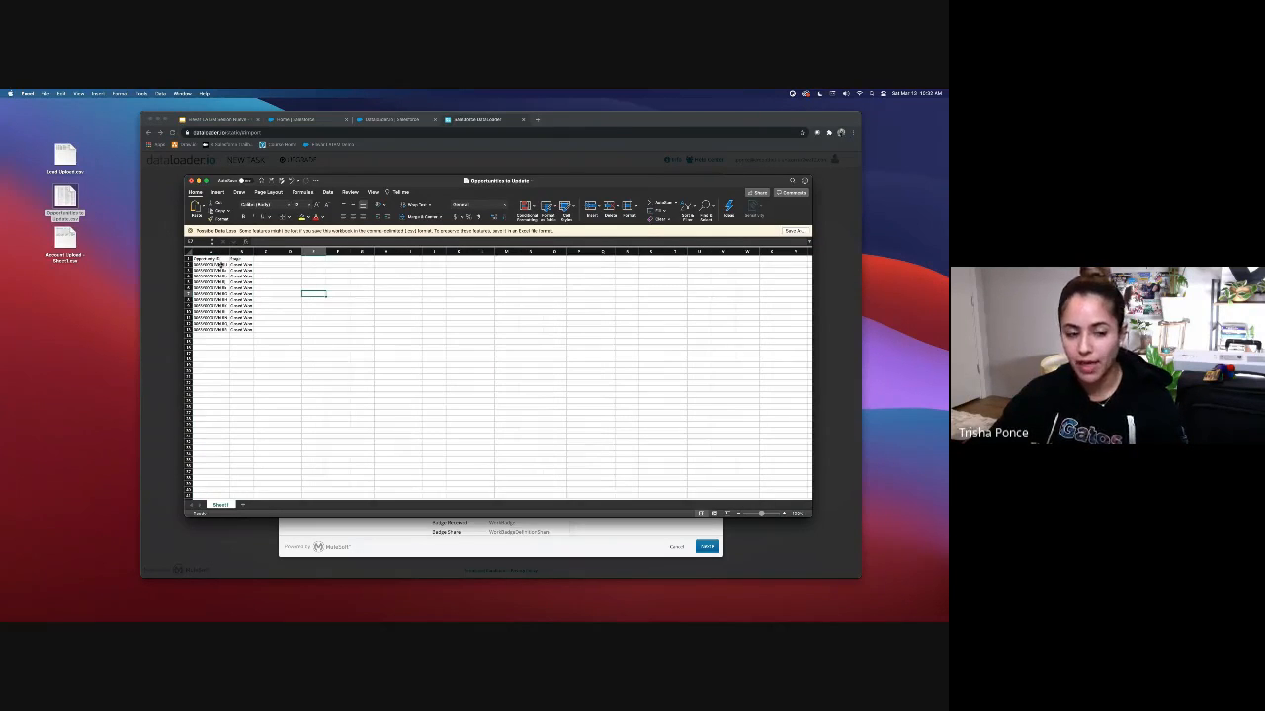
Step: Check the opportunity IDs and Closed Won stages, then start saving under a new name
left_click_drag(205, 264, 210, 336)
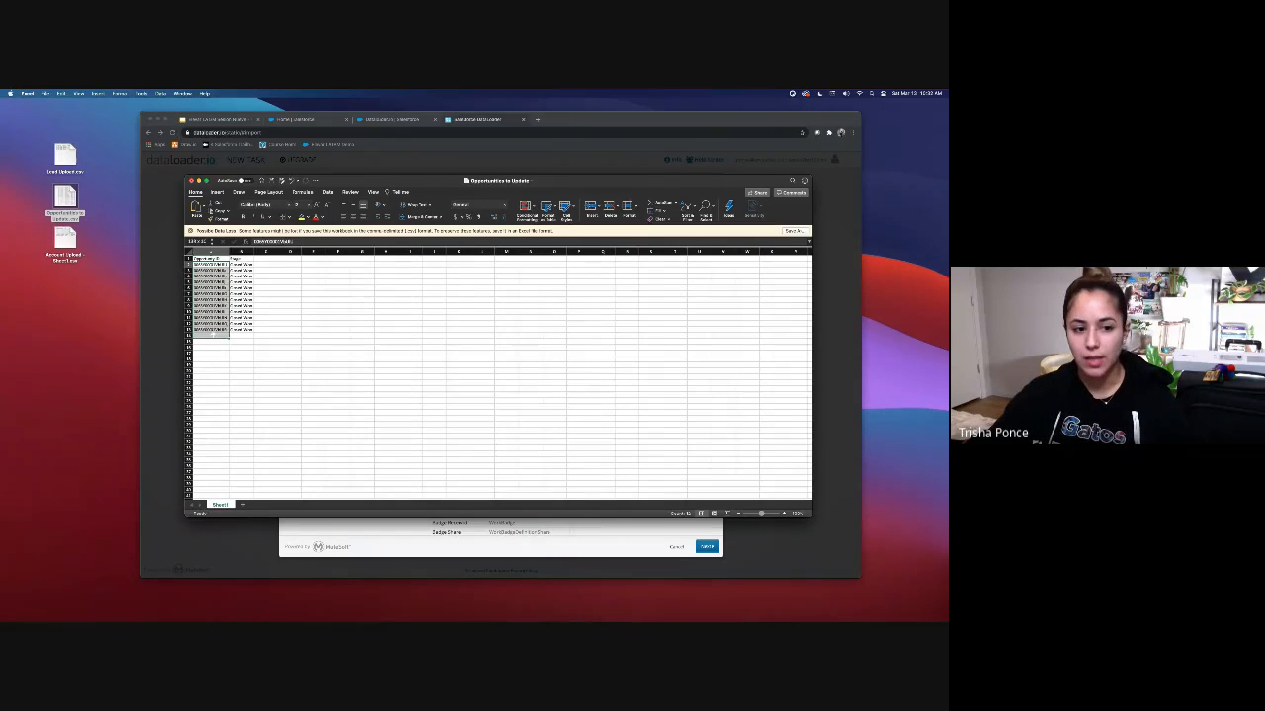
left_click(251, 359)
left_click_drag(242, 265, 244, 330)
left_click(259, 359)
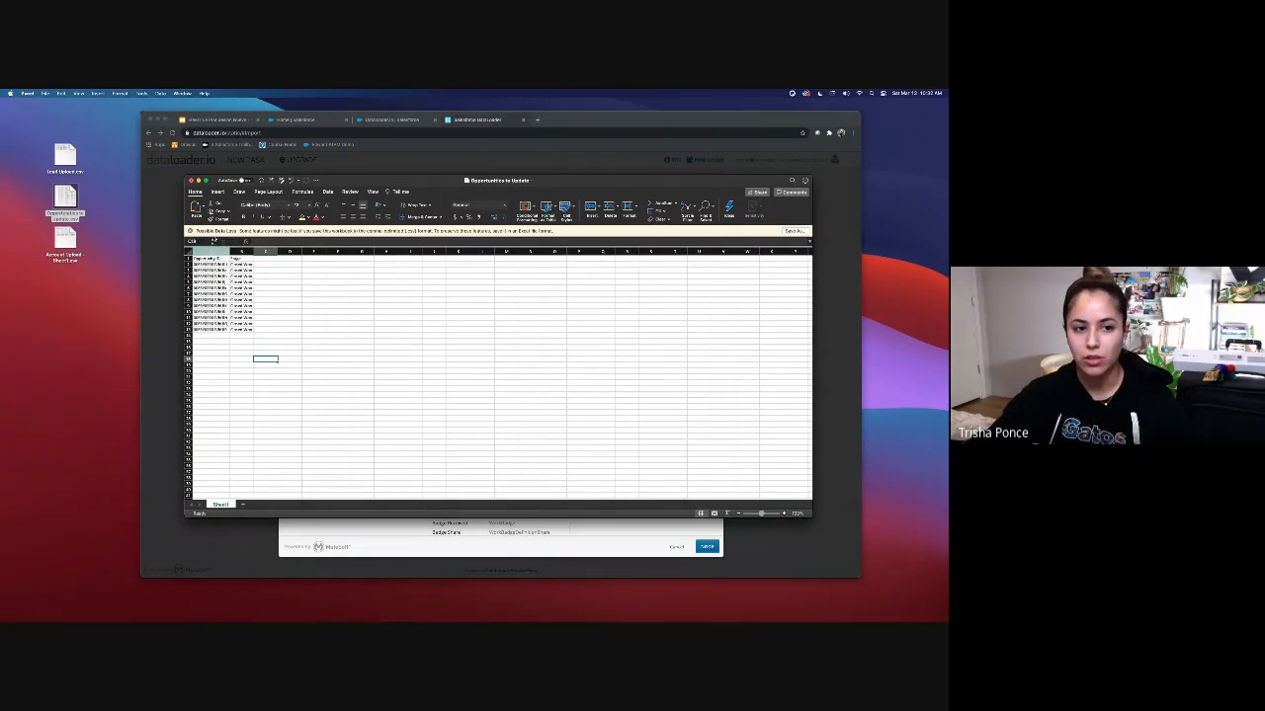
key("super+shift+s")
Step: Save the sheet as 'Opportunities to Update 2' in Comma Separated Values (.csv) format
left_click(524, 301)
type("2")
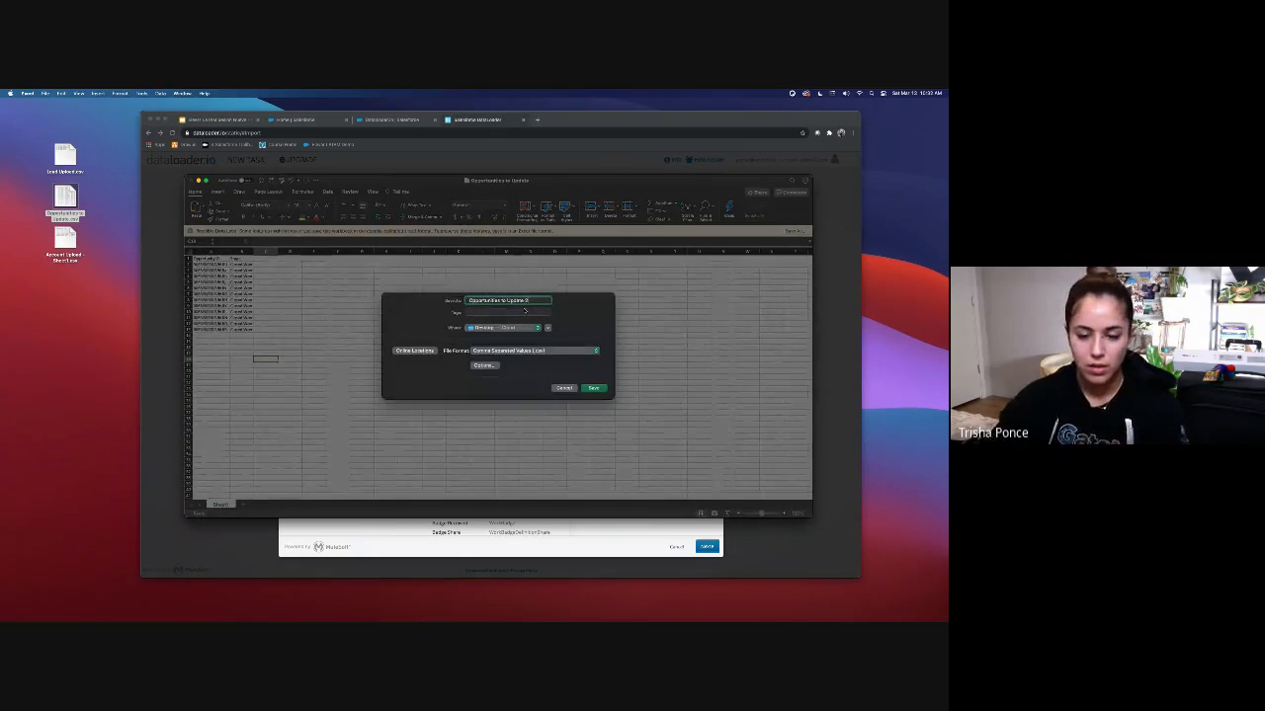
left_click(531, 351)
left_click(533, 353)
left_click(593, 388)
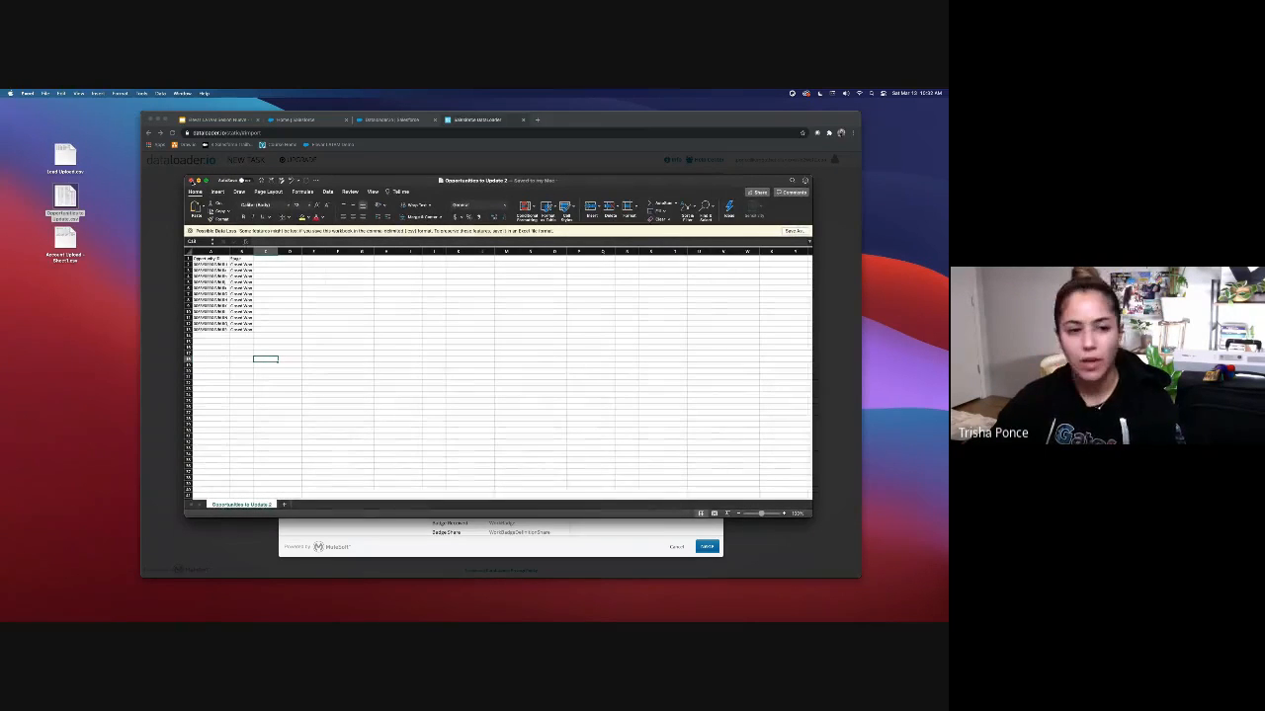
left_click(829, 437)
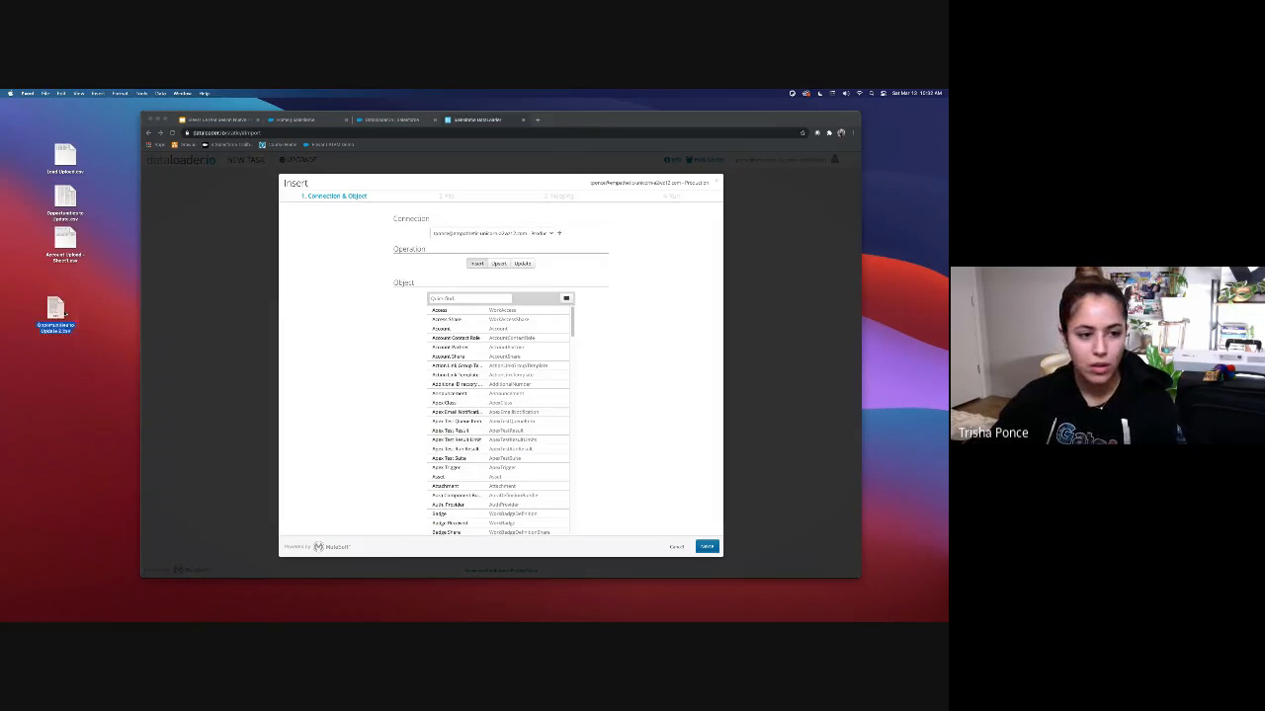
Step: Create an Opportunity Update task from the saved CSV, accept the mapping, and save and run it
left_click(476, 265)
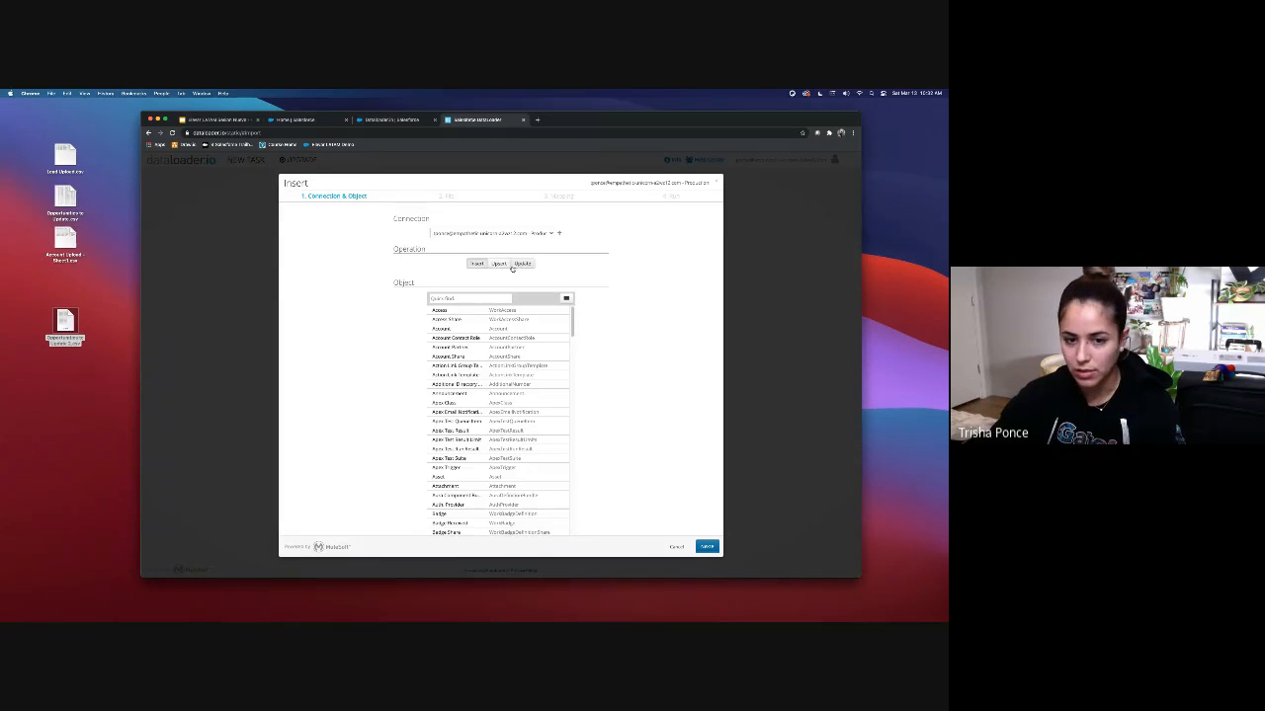
left_click(524, 265)
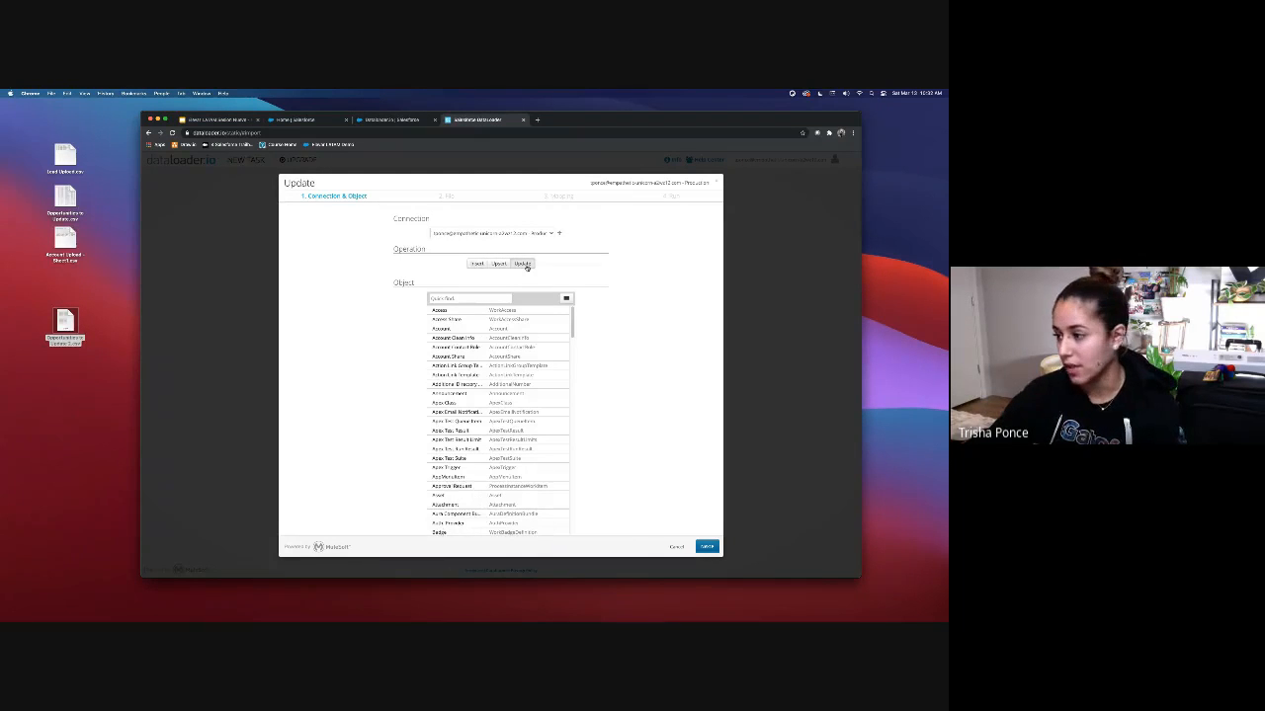
type("o")
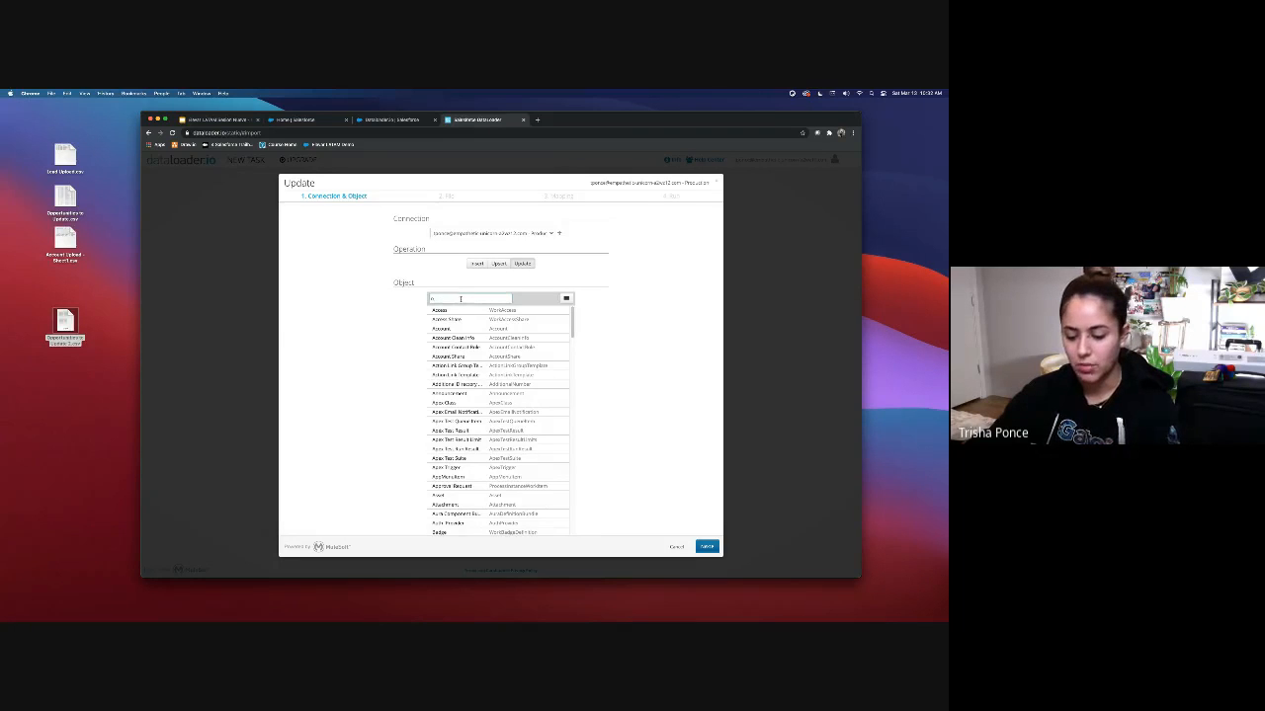
type("pp")
left_click(449, 310)
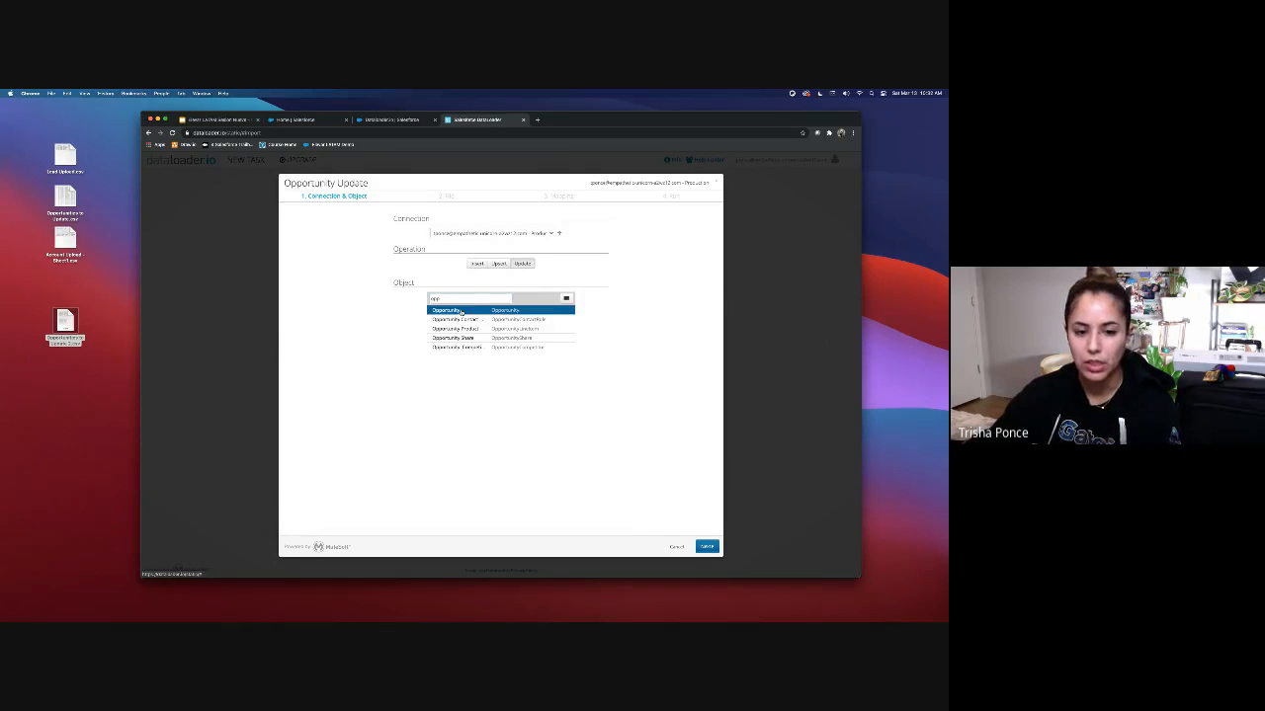
left_click(706, 546)
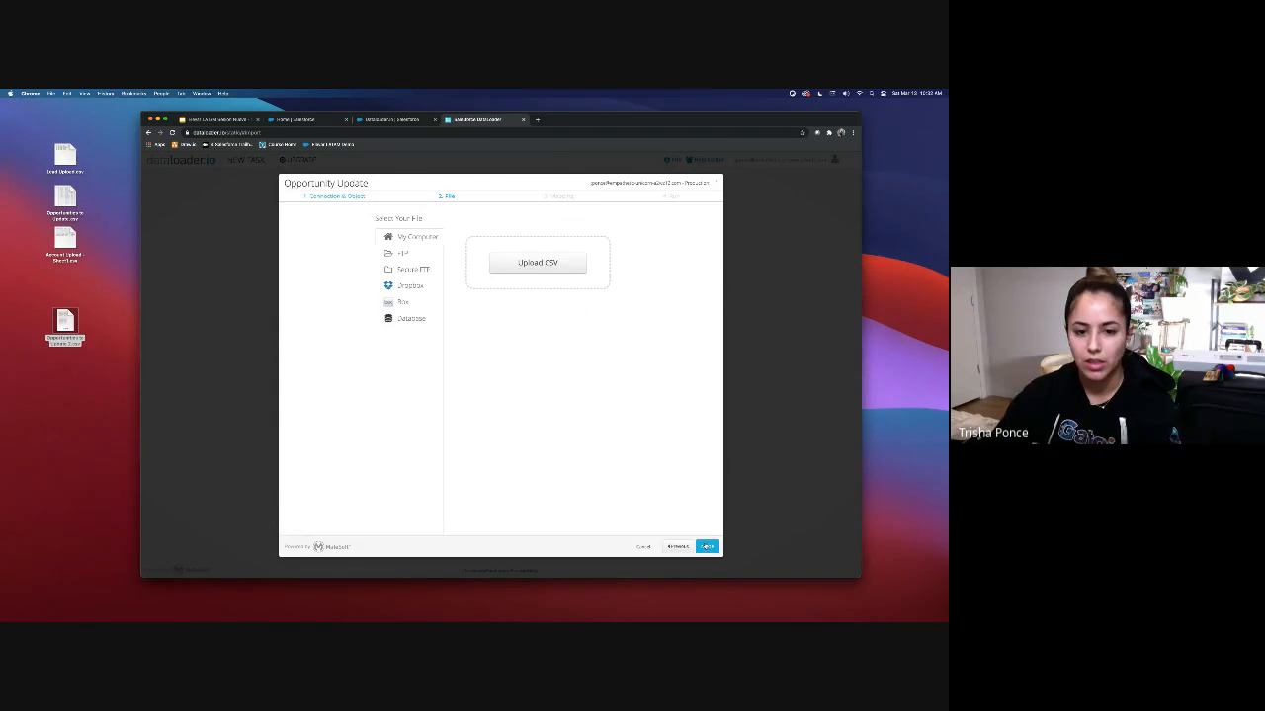
left_click_drag(65, 324, 531, 268)
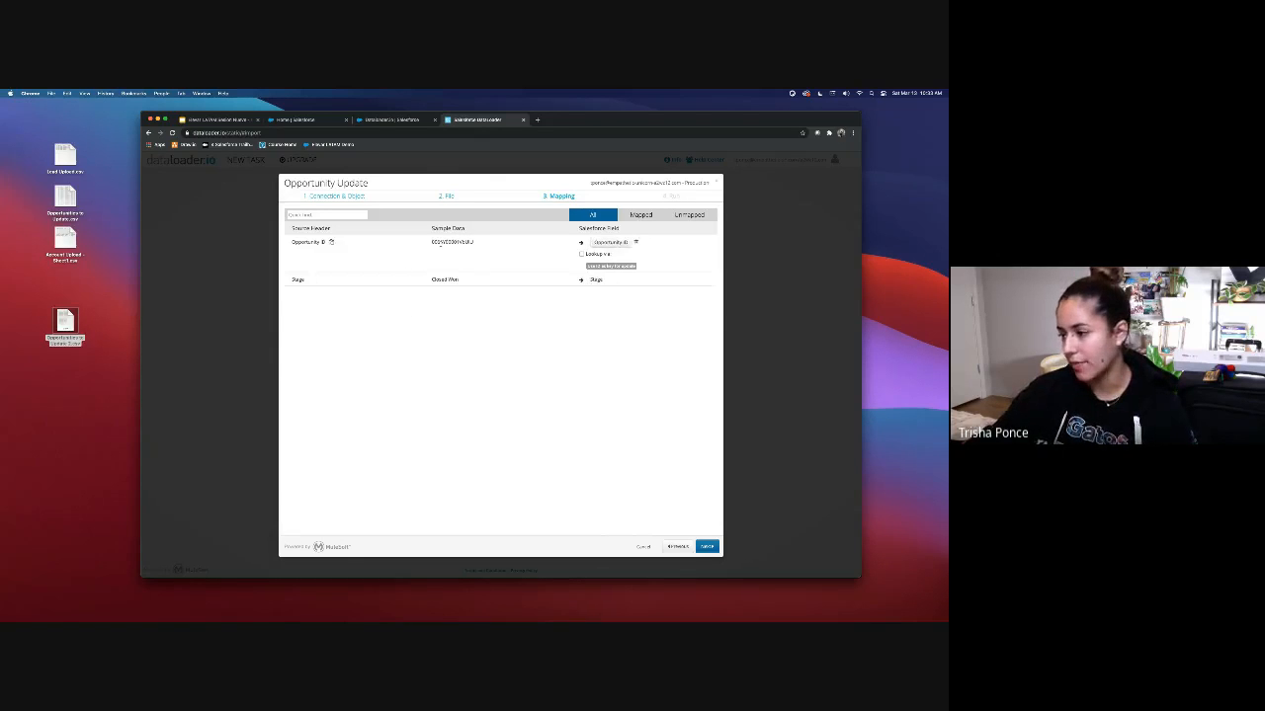
left_click(708, 549)
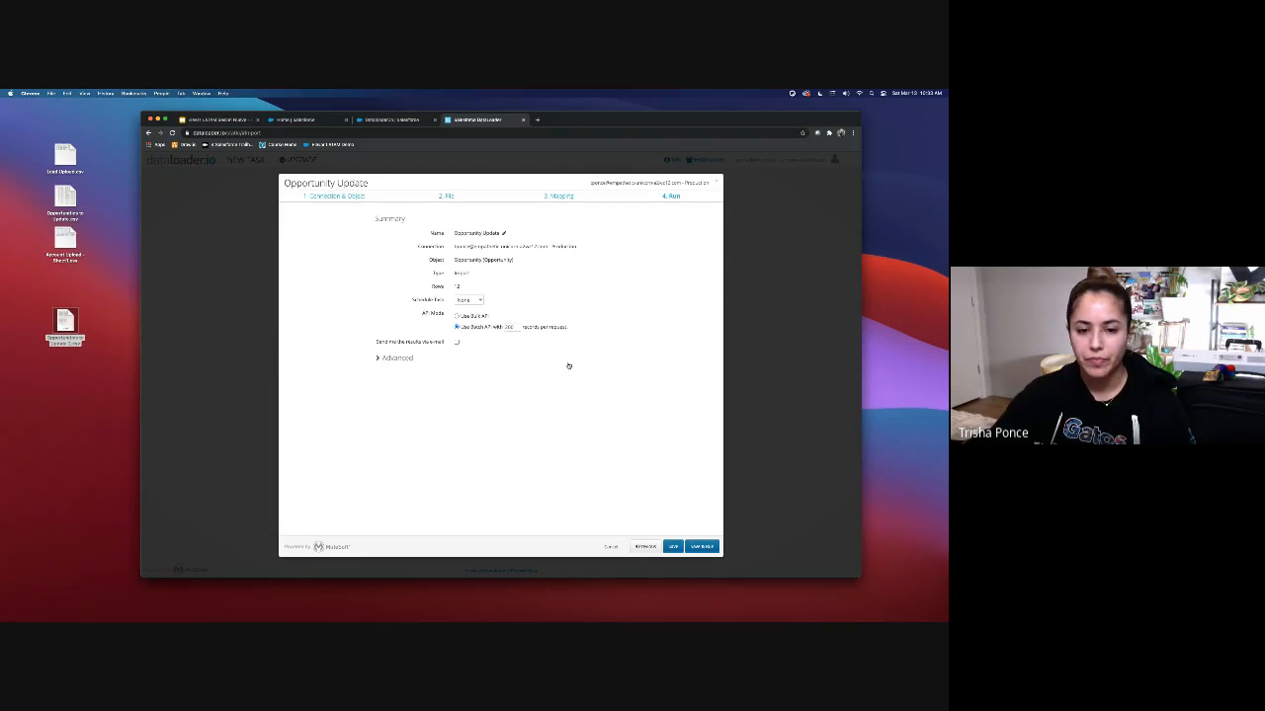
left_click(701, 546)
left_click(559, 396)
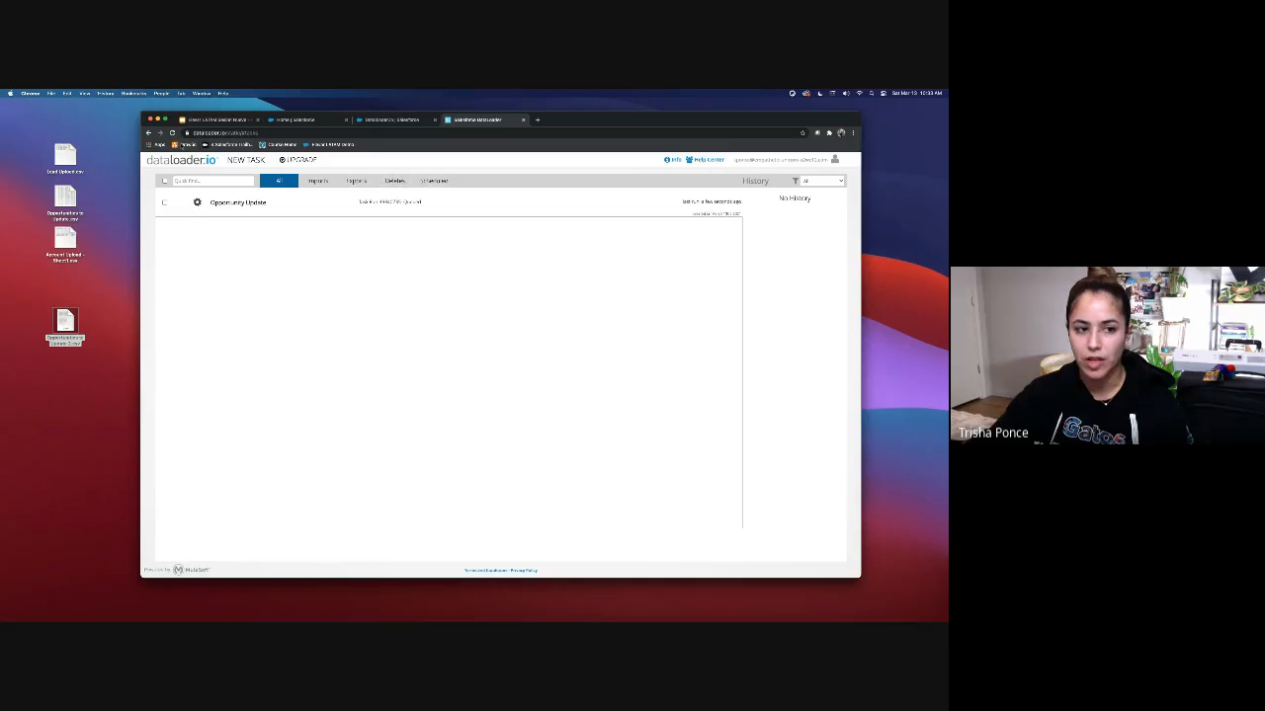
Step: Refresh the task status and review the downloaded successes file of Closed Won updates
left_click(173, 132)
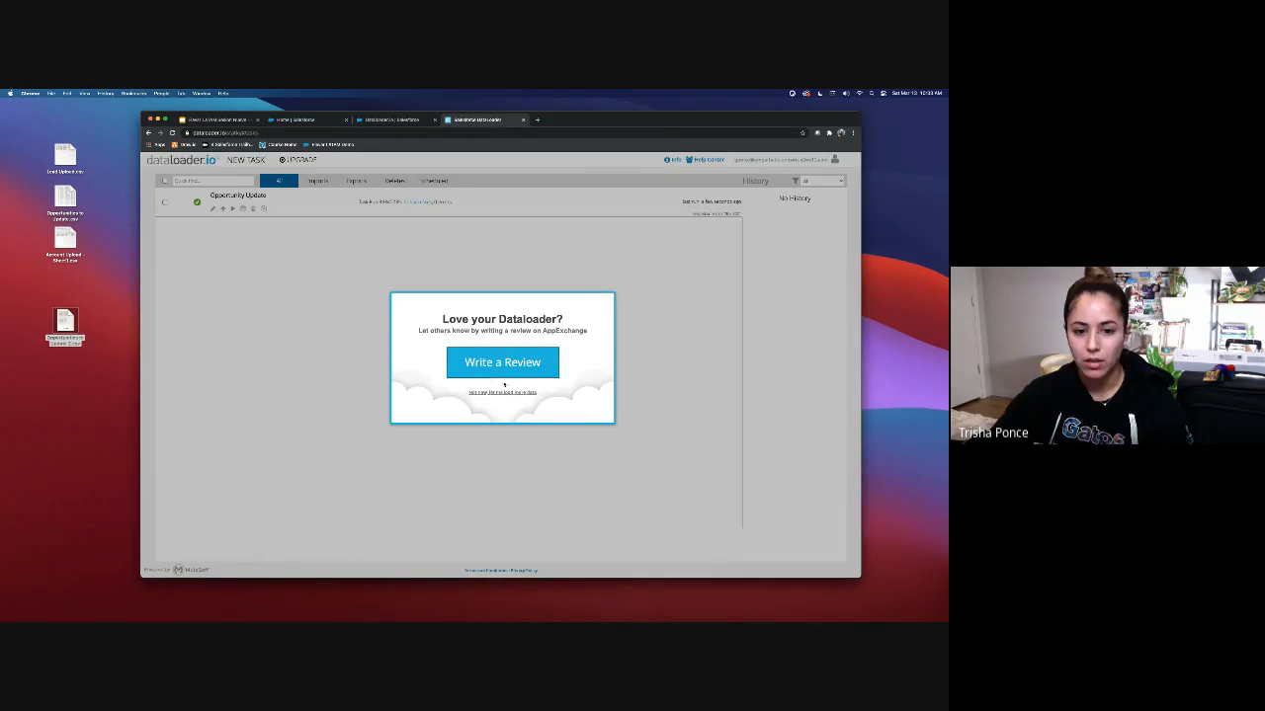
left_click(503, 395)
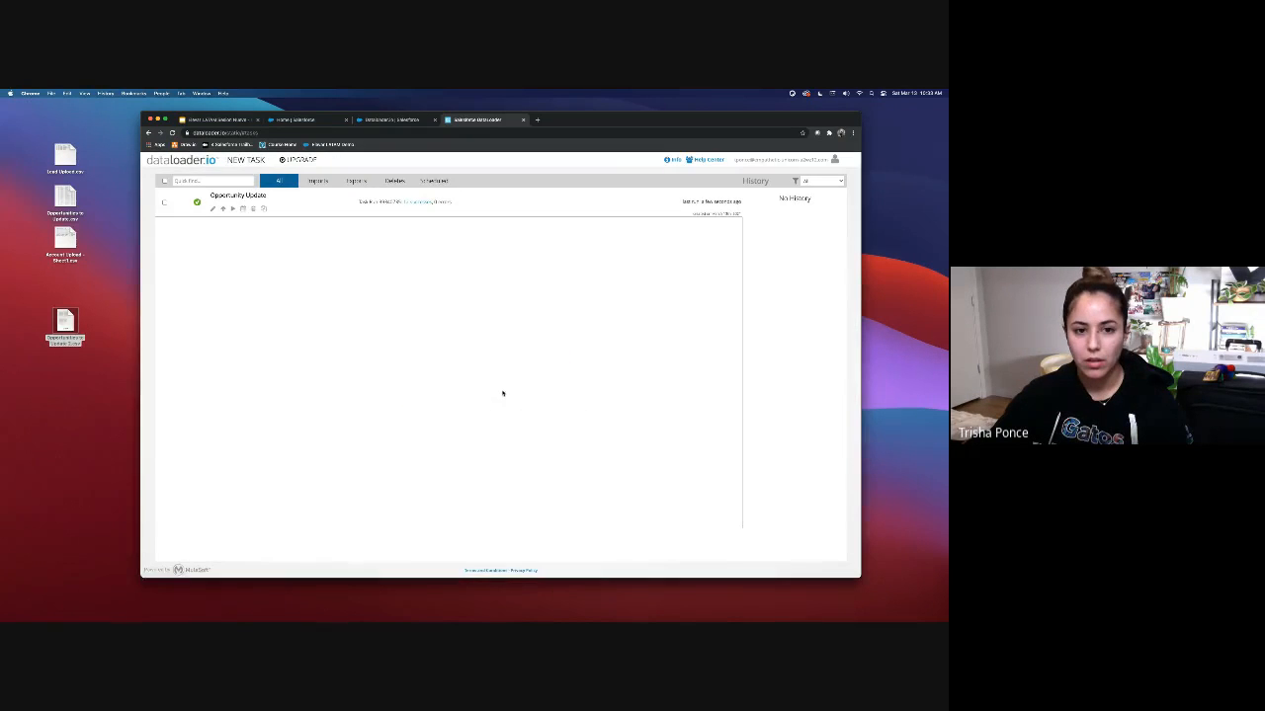
left_click(416, 203)
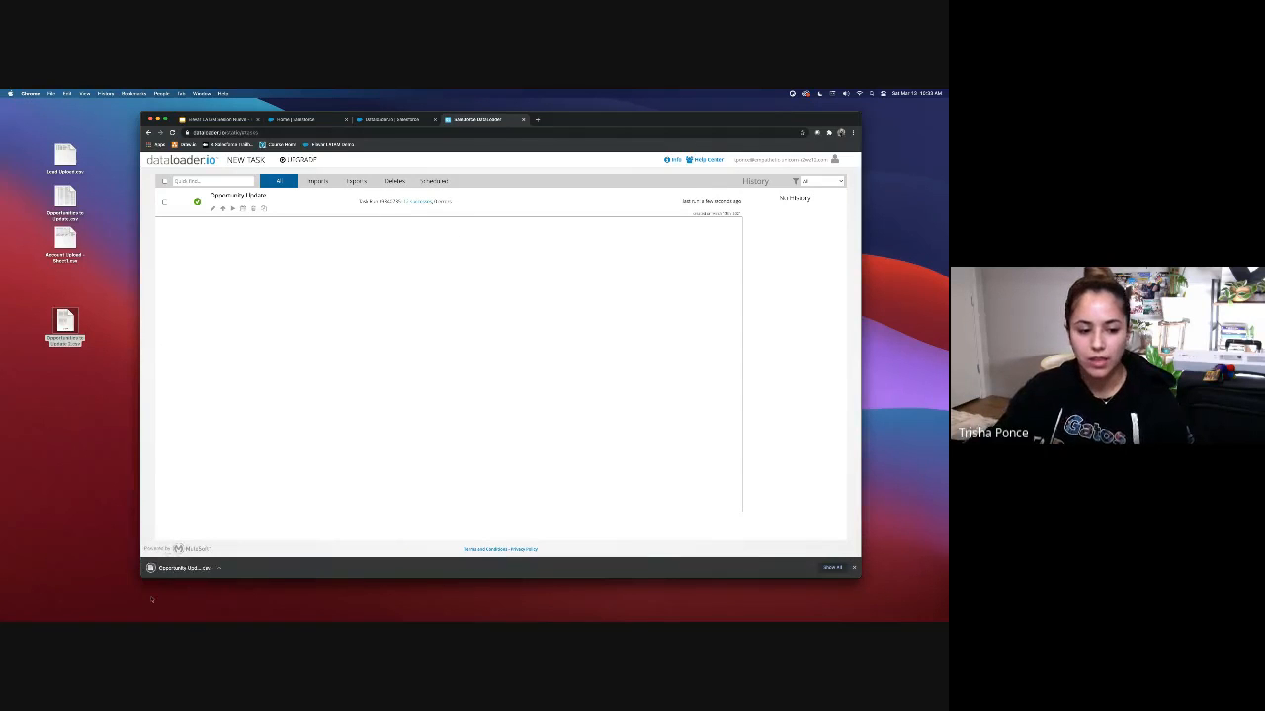
left_click(183, 568)
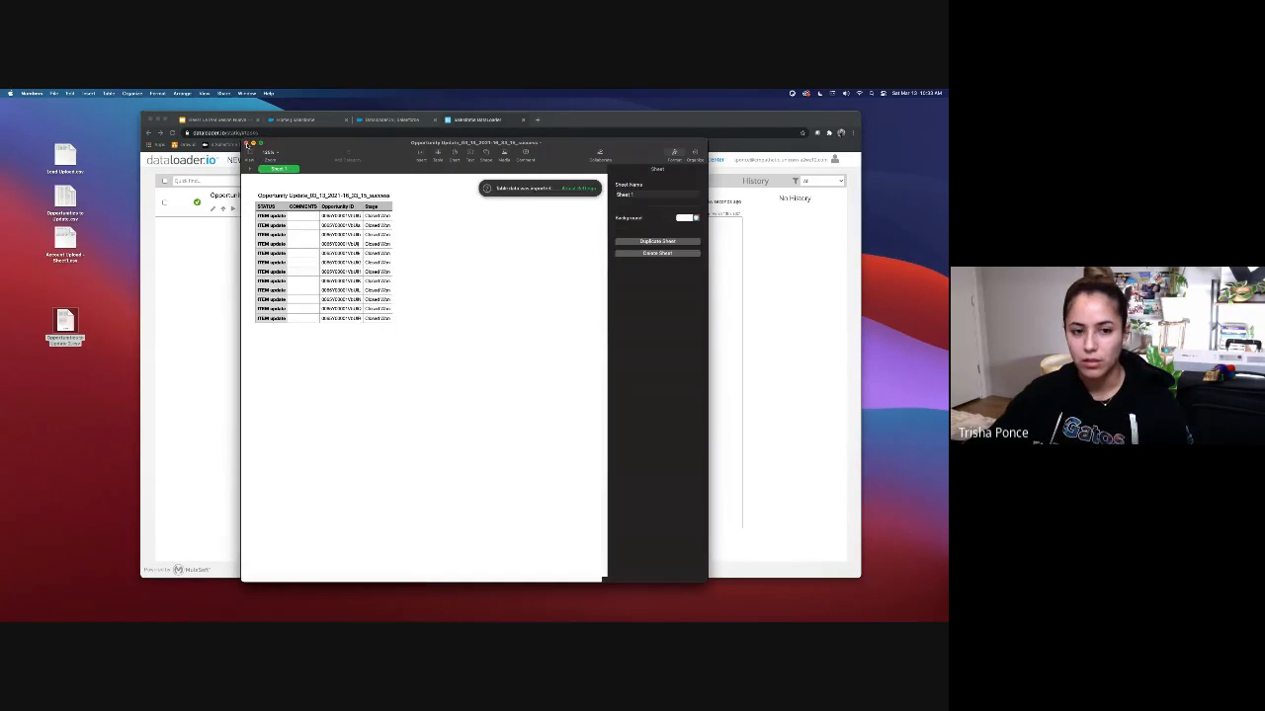
left_click(246, 143)
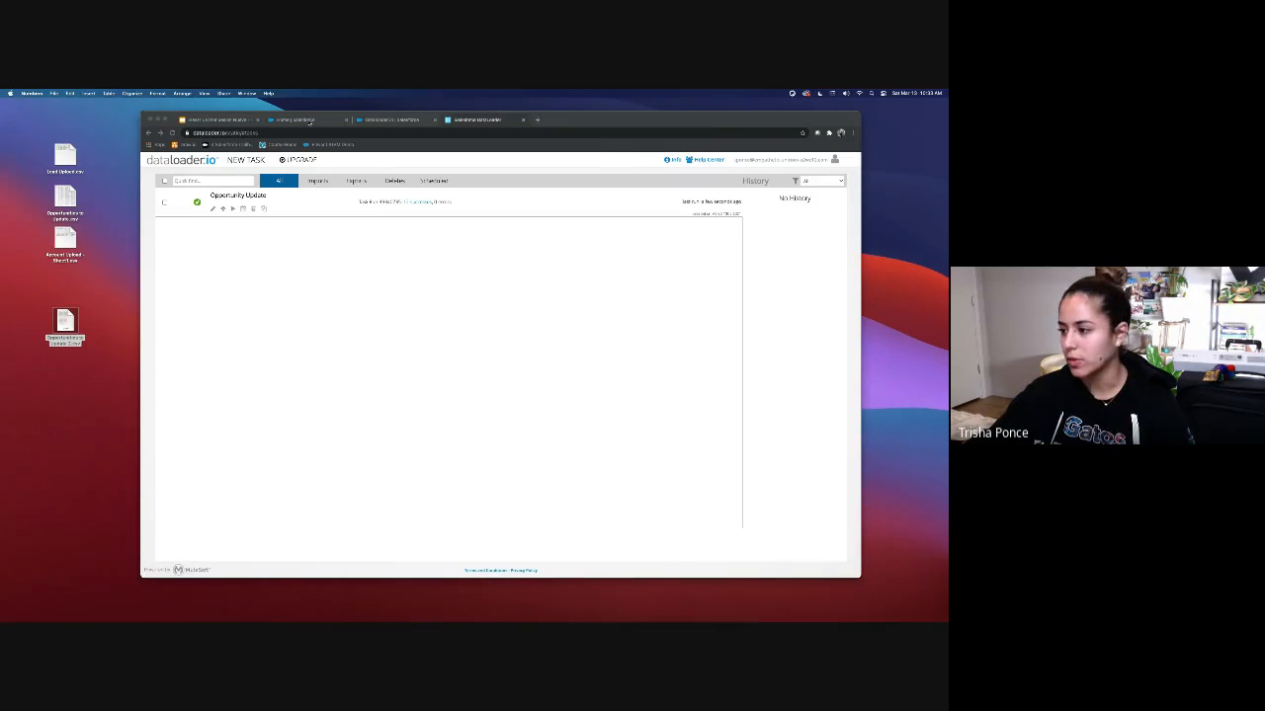
left_click(310, 121)
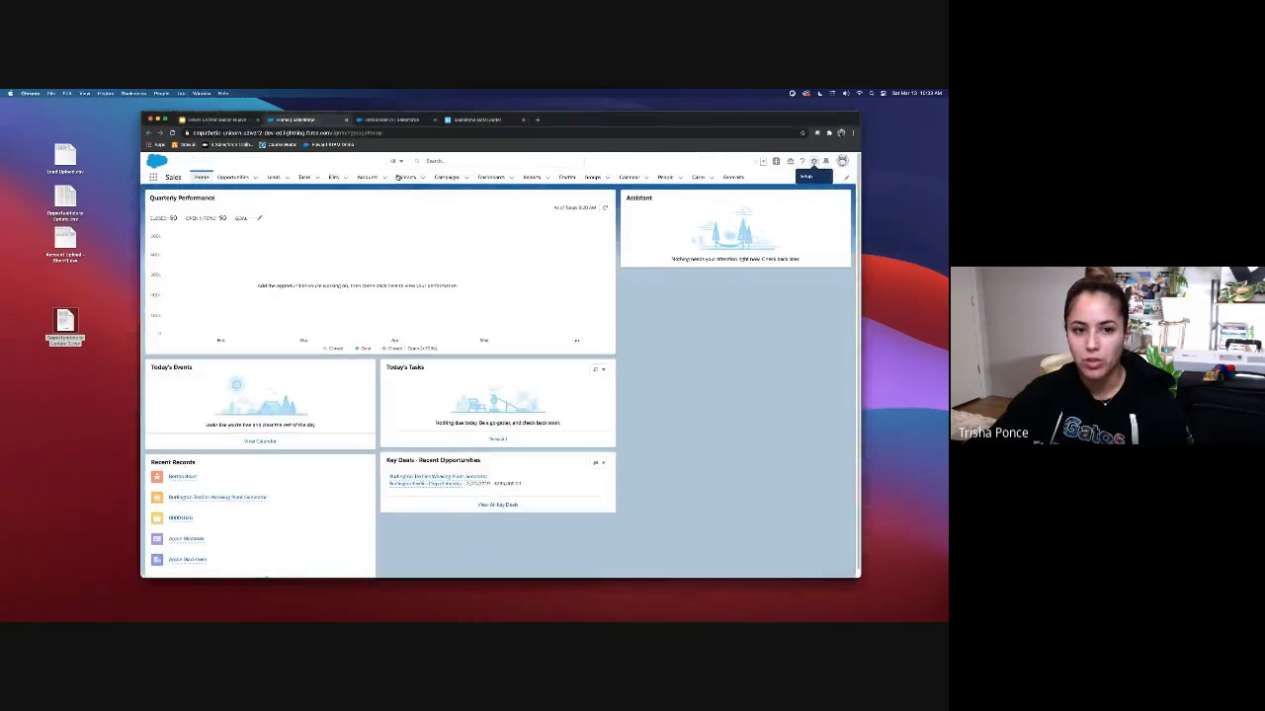
Step: Open the All Opportunities list view and confirm the Stage column reads Closed Won
left_click(233, 177)
left_click(226, 205)
left_click(201, 248)
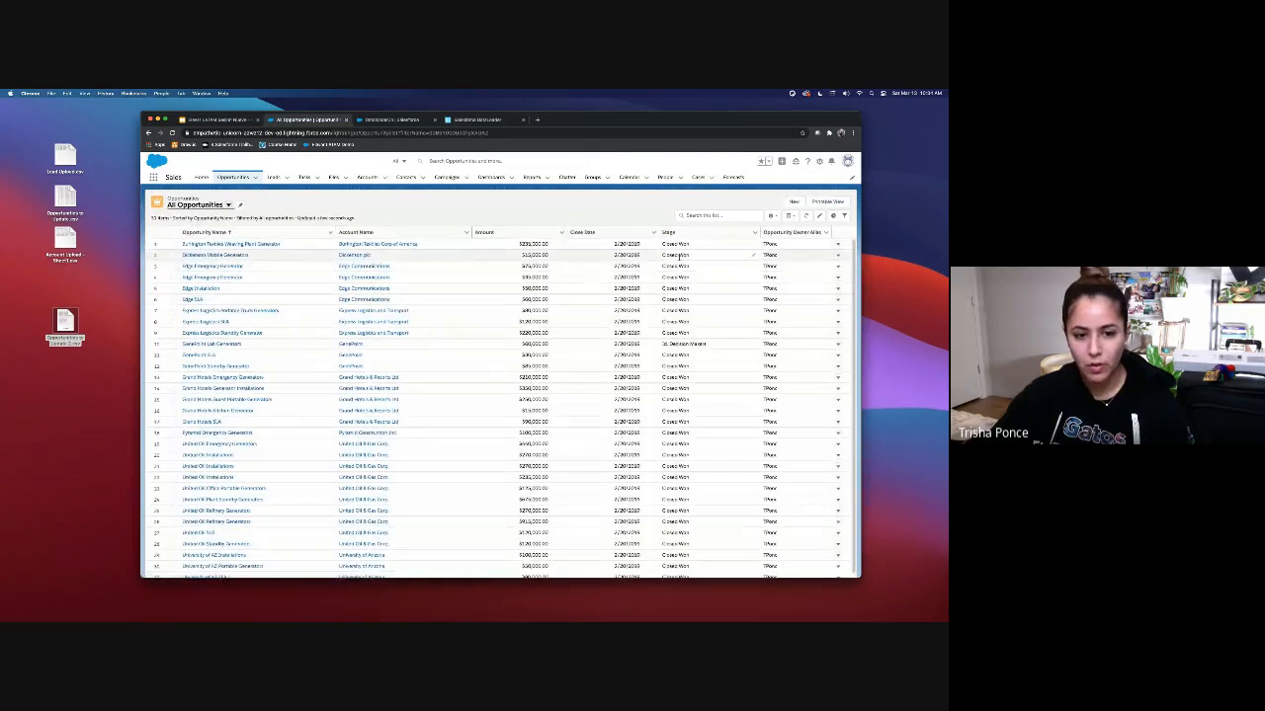
scroll(679, 258, "down", 1)
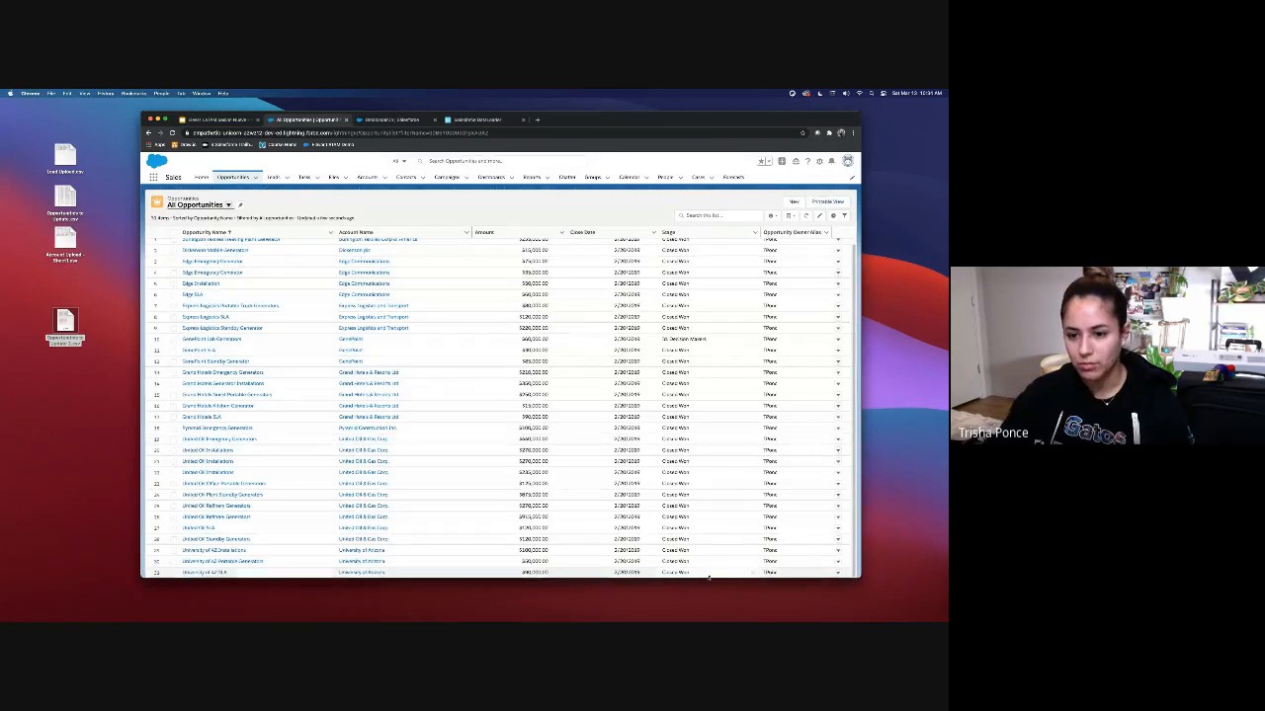
scroll(753, 294, "up", 1)
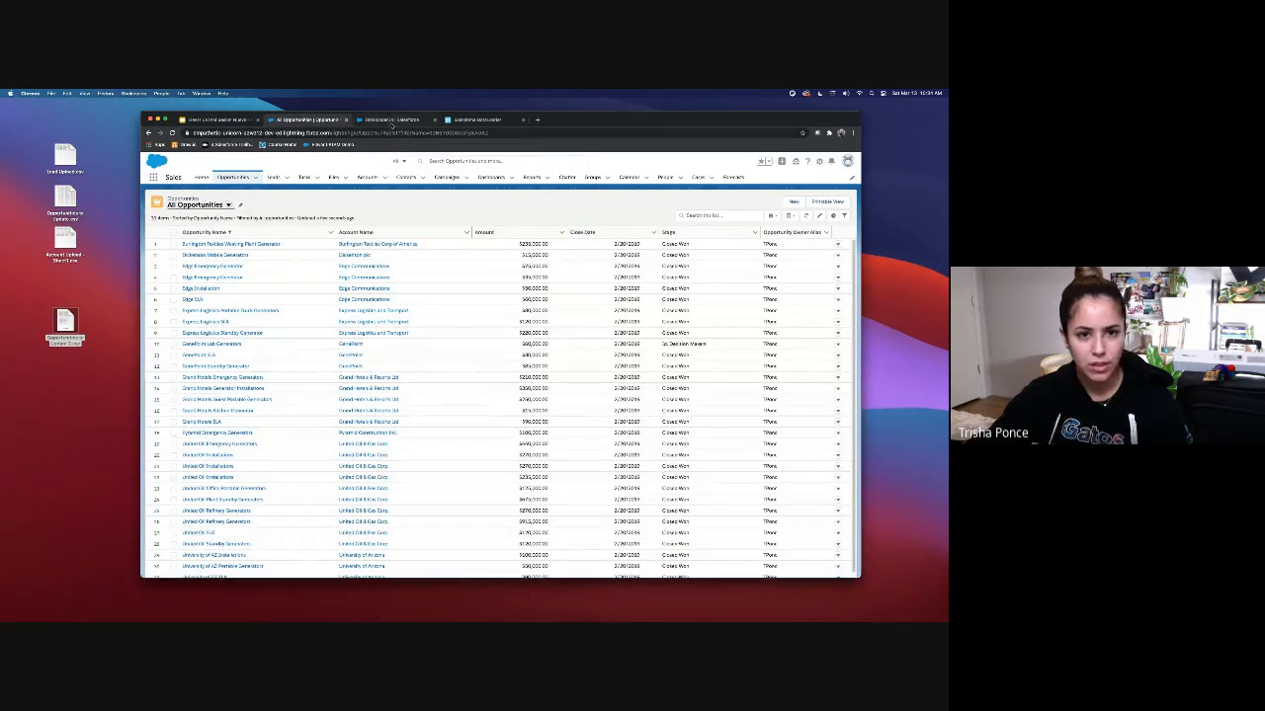
left_click(393, 120)
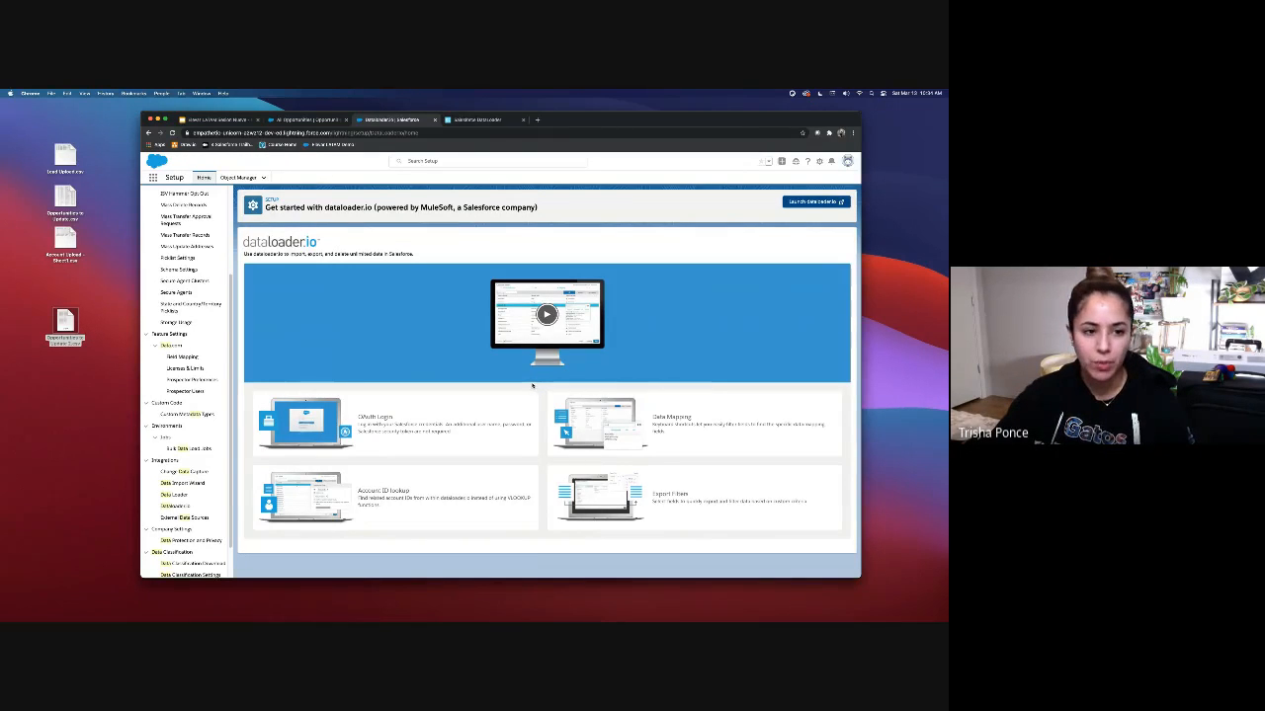
Step: On the Data Export page, review the object checkboxes and start the monthly export
scroll(176, 238, "up", 5)
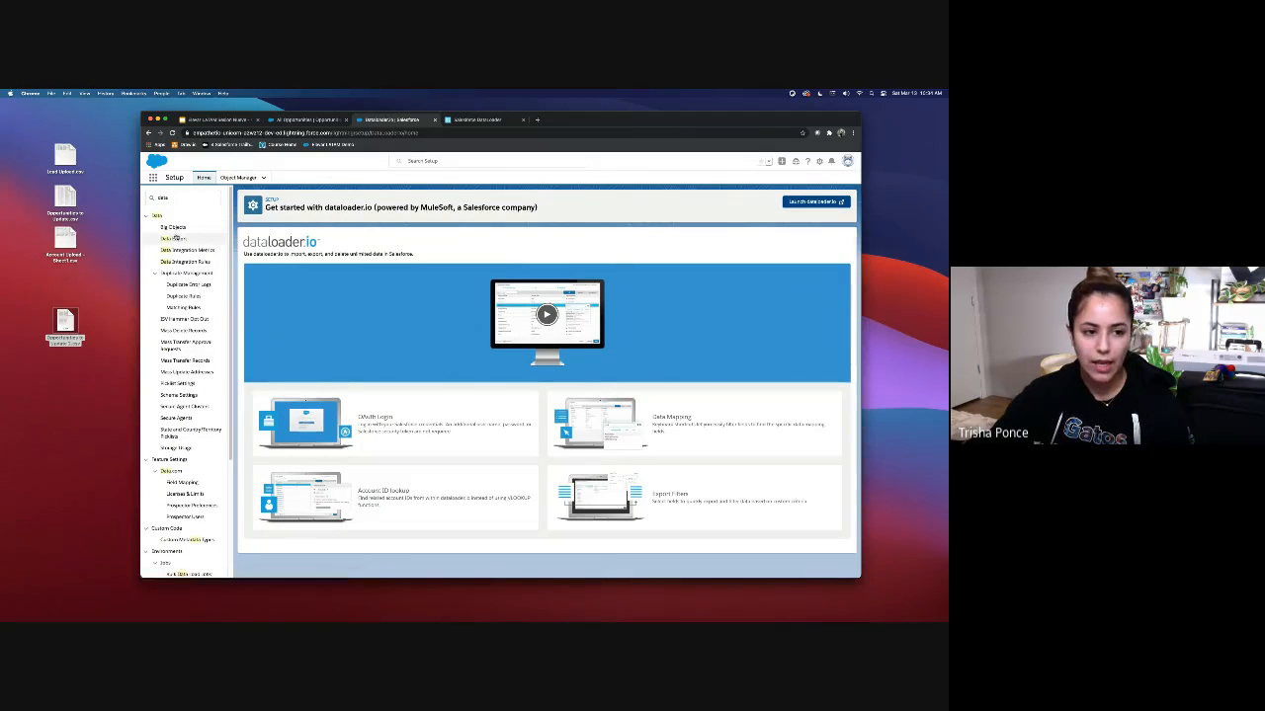
left_click(175, 238)
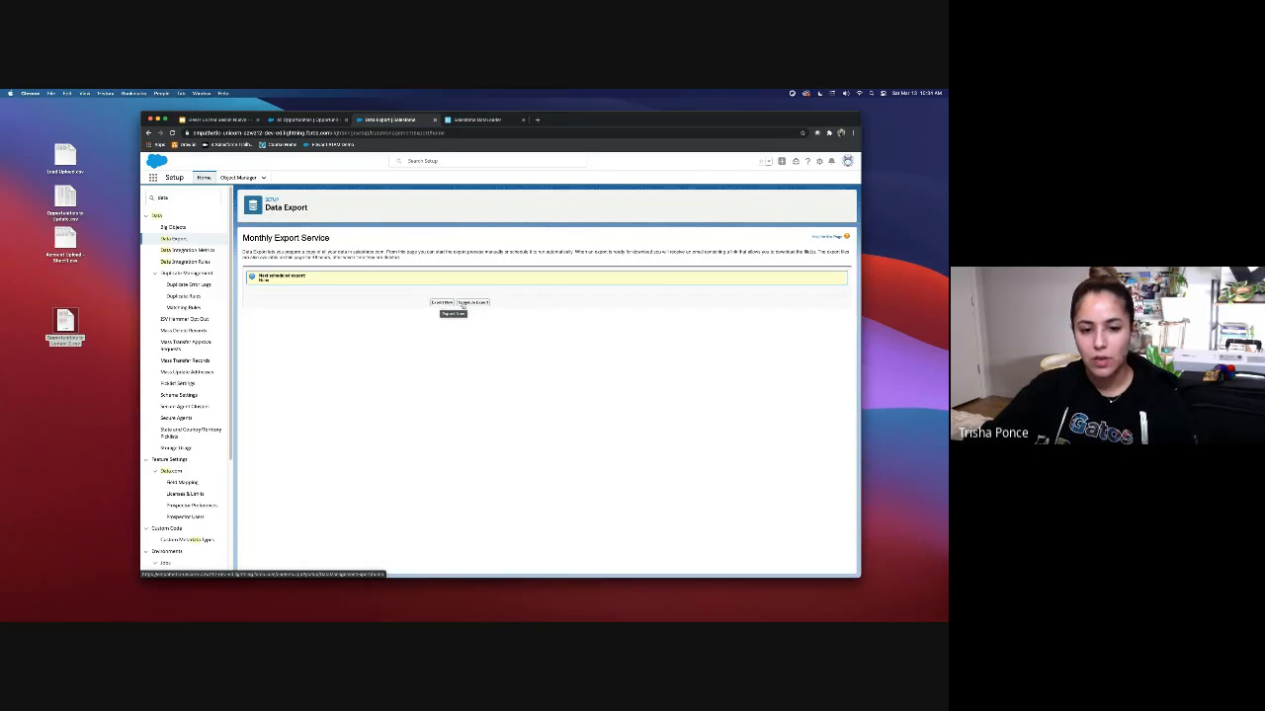
left_click(440, 303)
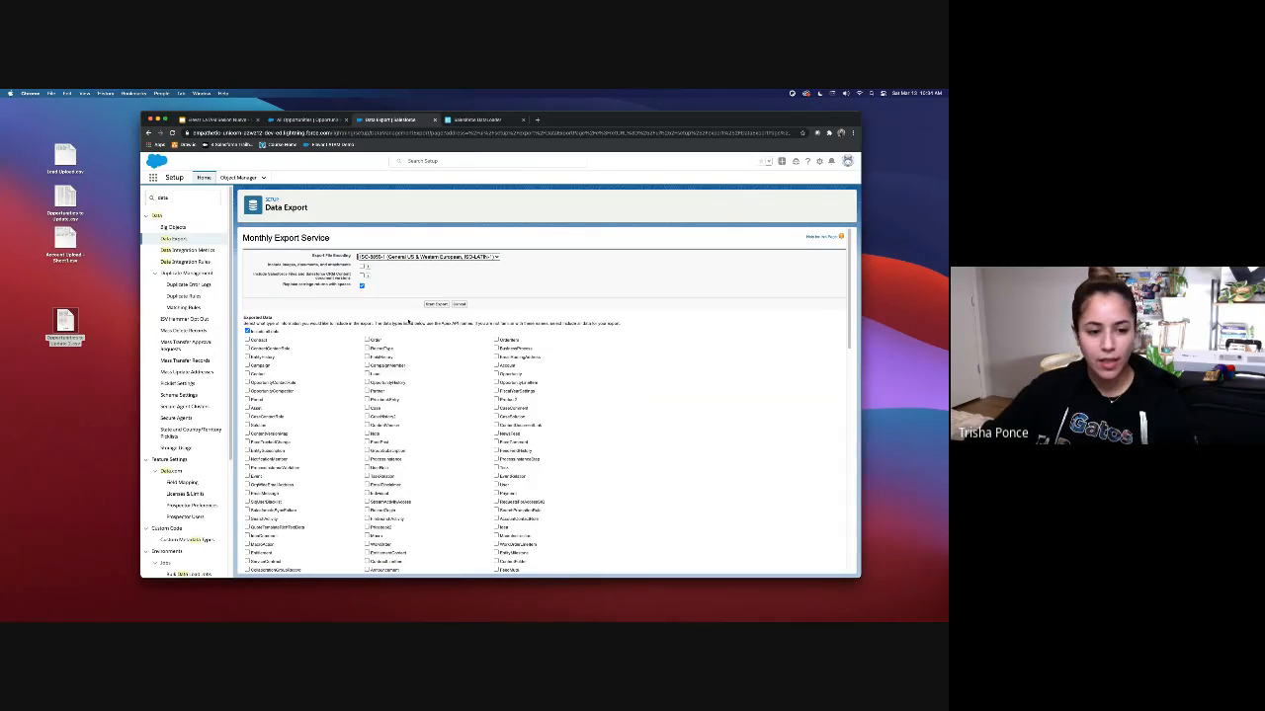
scroll(401, 345, "down", 10)
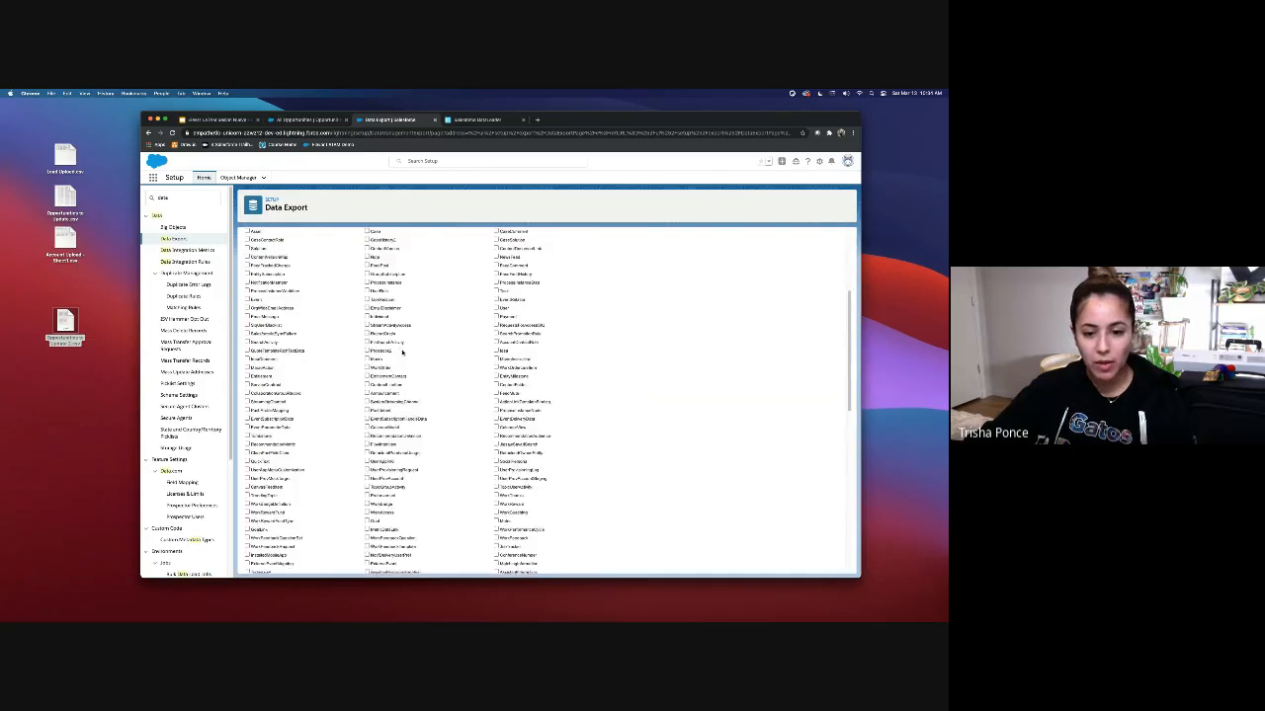
scroll(402, 354, "up", 10)
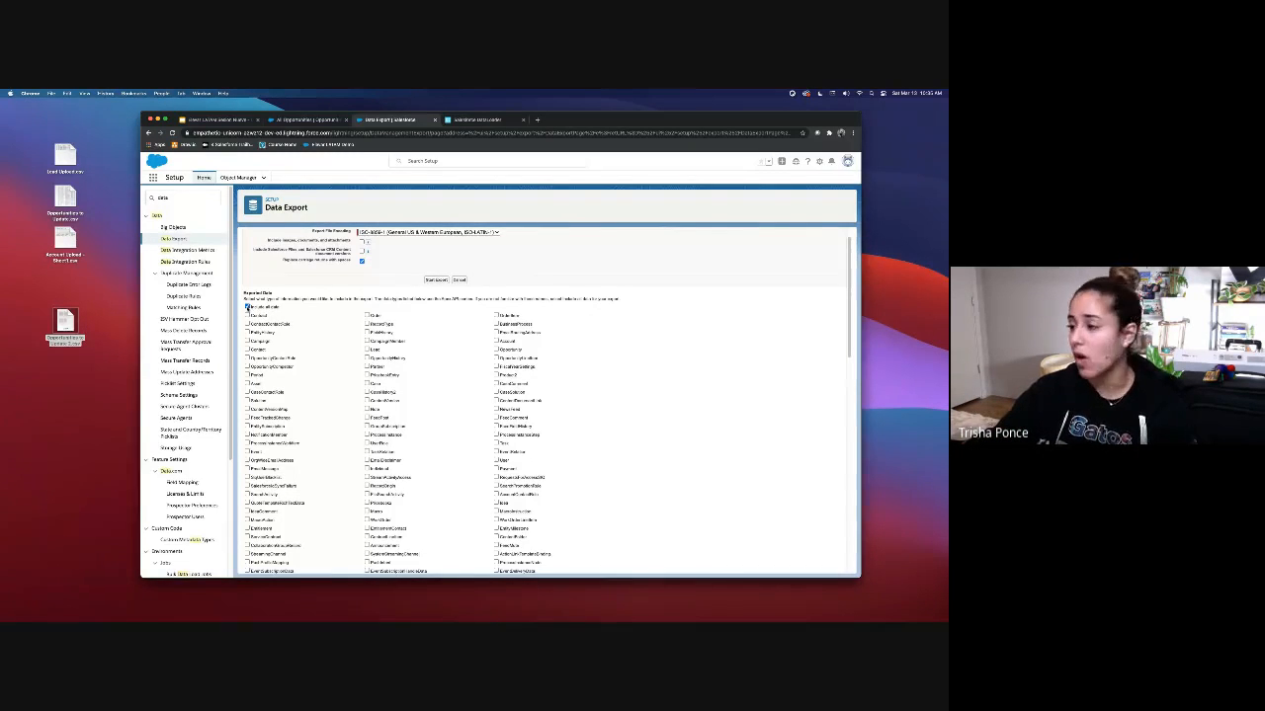
scroll(354, 344, "down", 10)
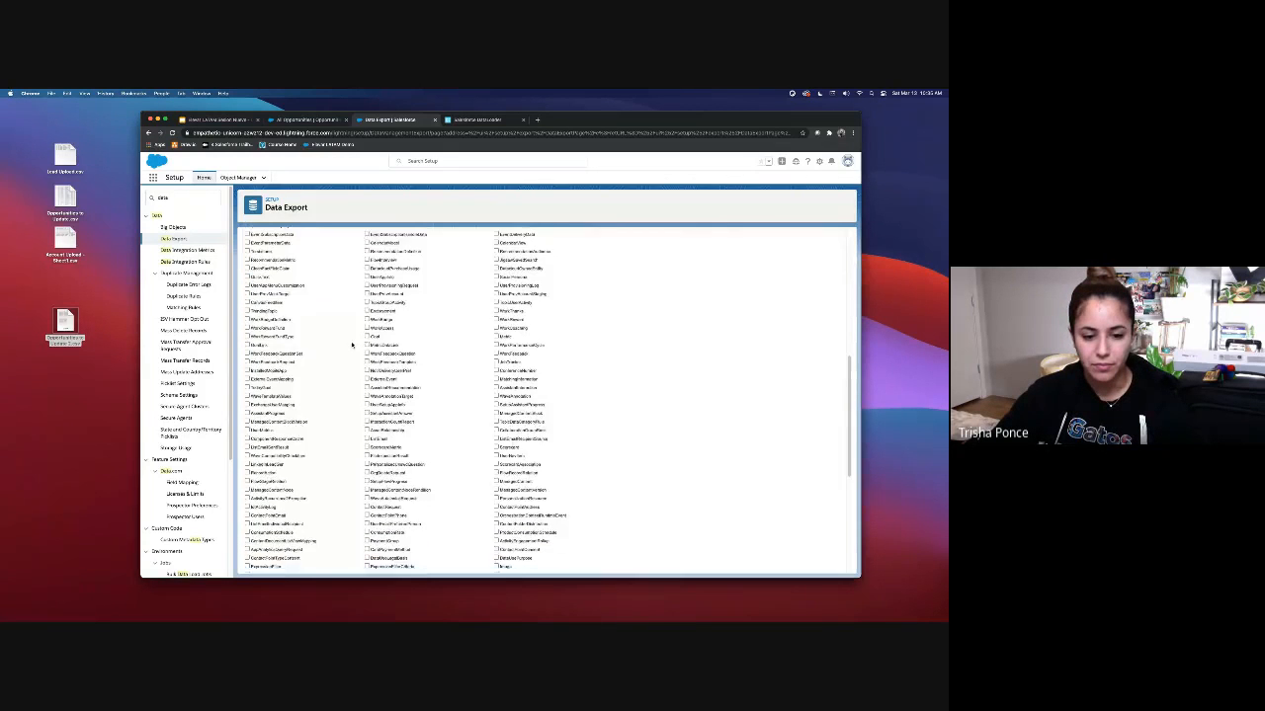
scroll(351, 344, "up", 10)
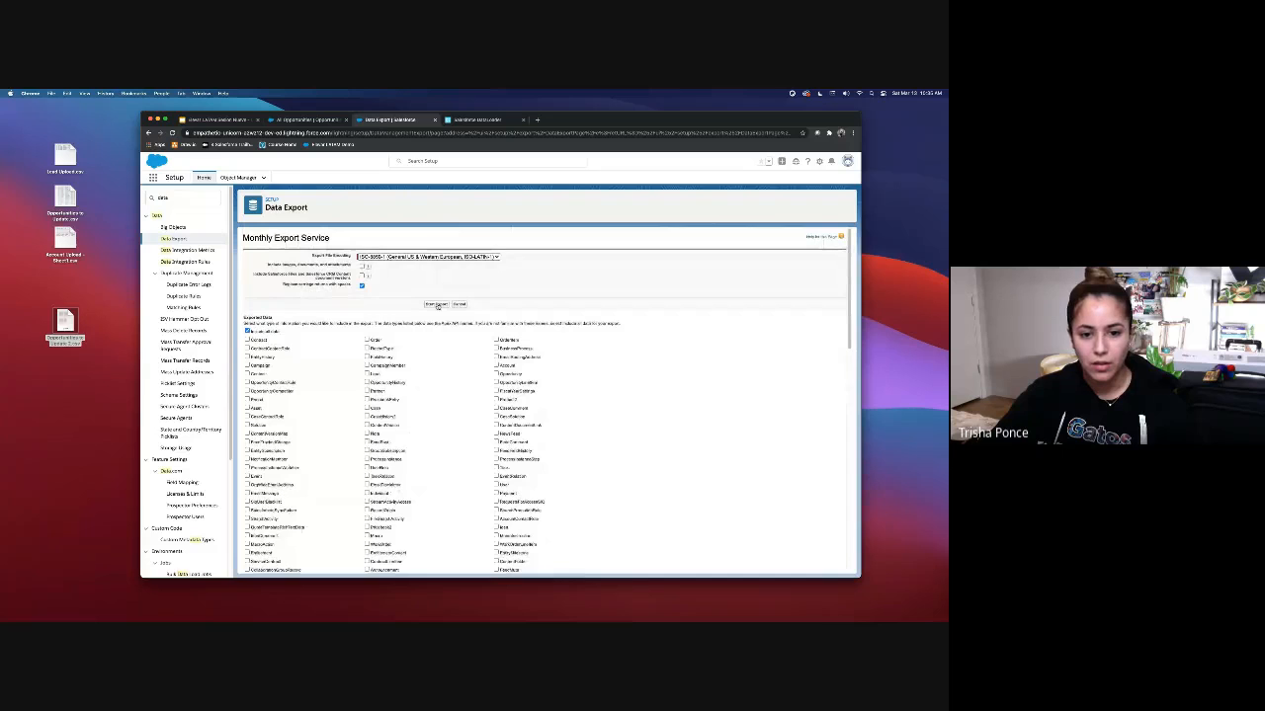
left_click(436, 304)
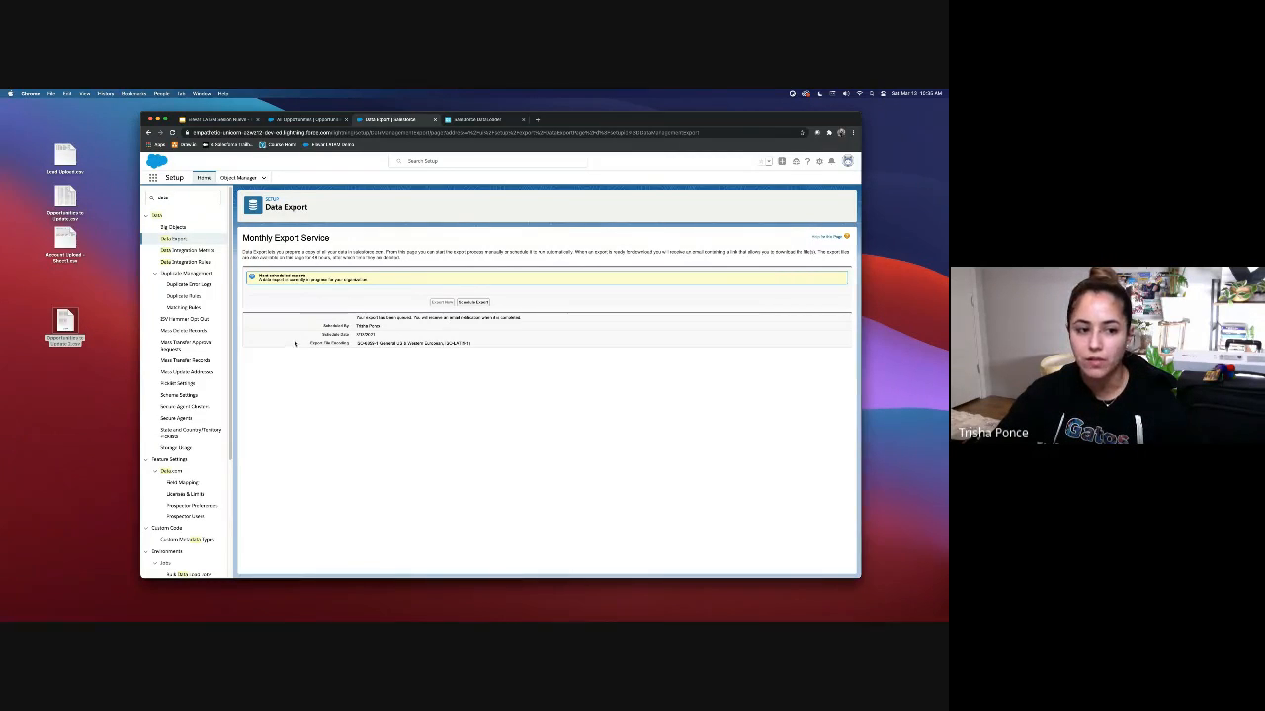
Step: Note the export's 48-hour message, then replace the Setup Quick Find term with 'mass'
left_click(198, 199)
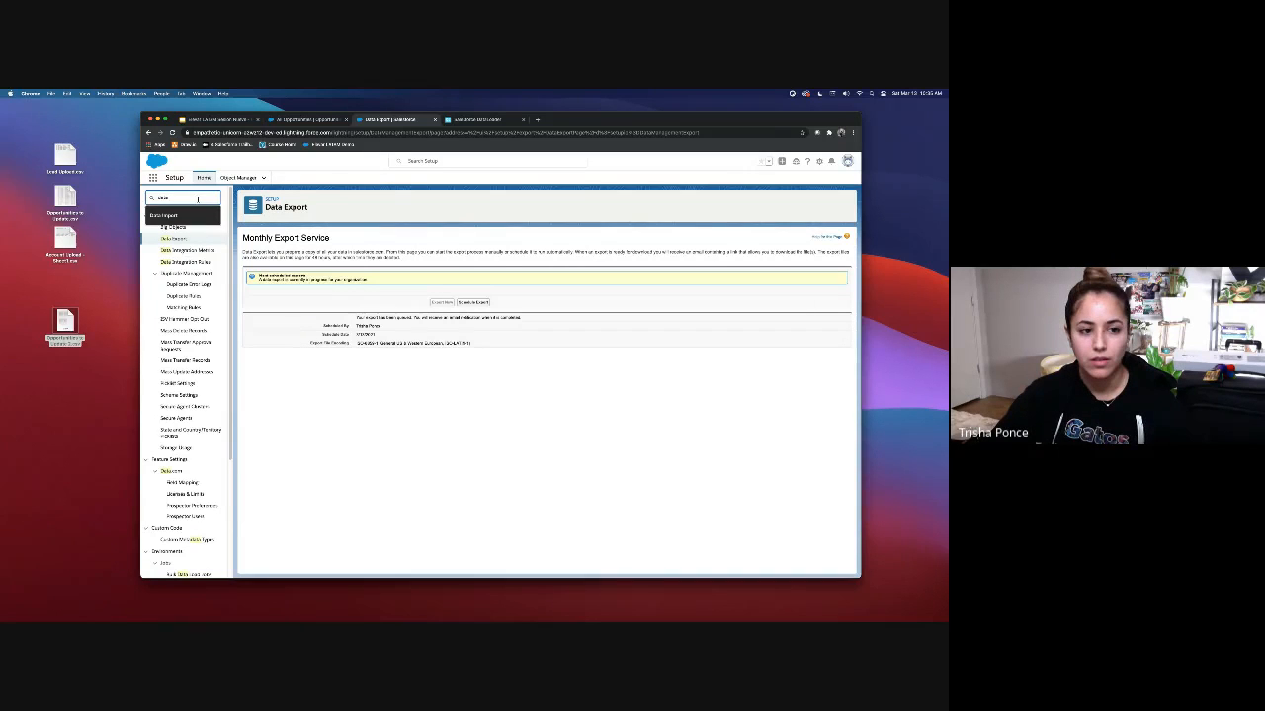
left_click(120, 235)
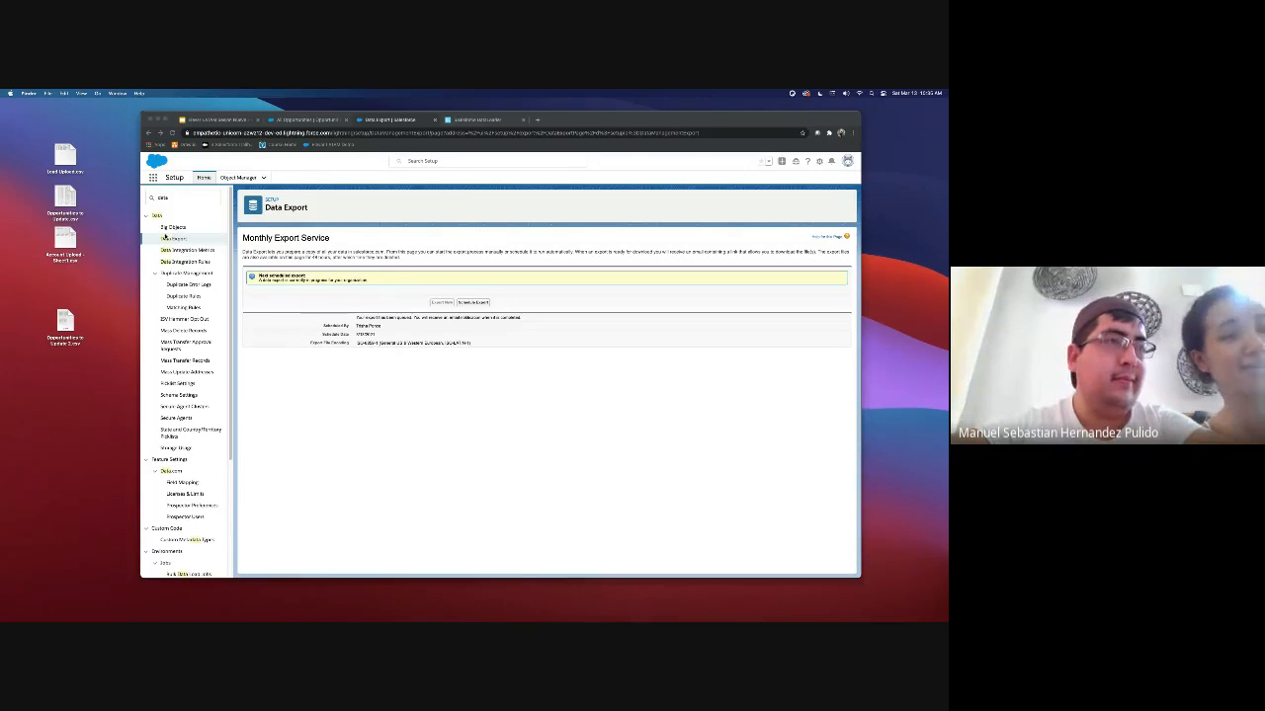
left_click(186, 200)
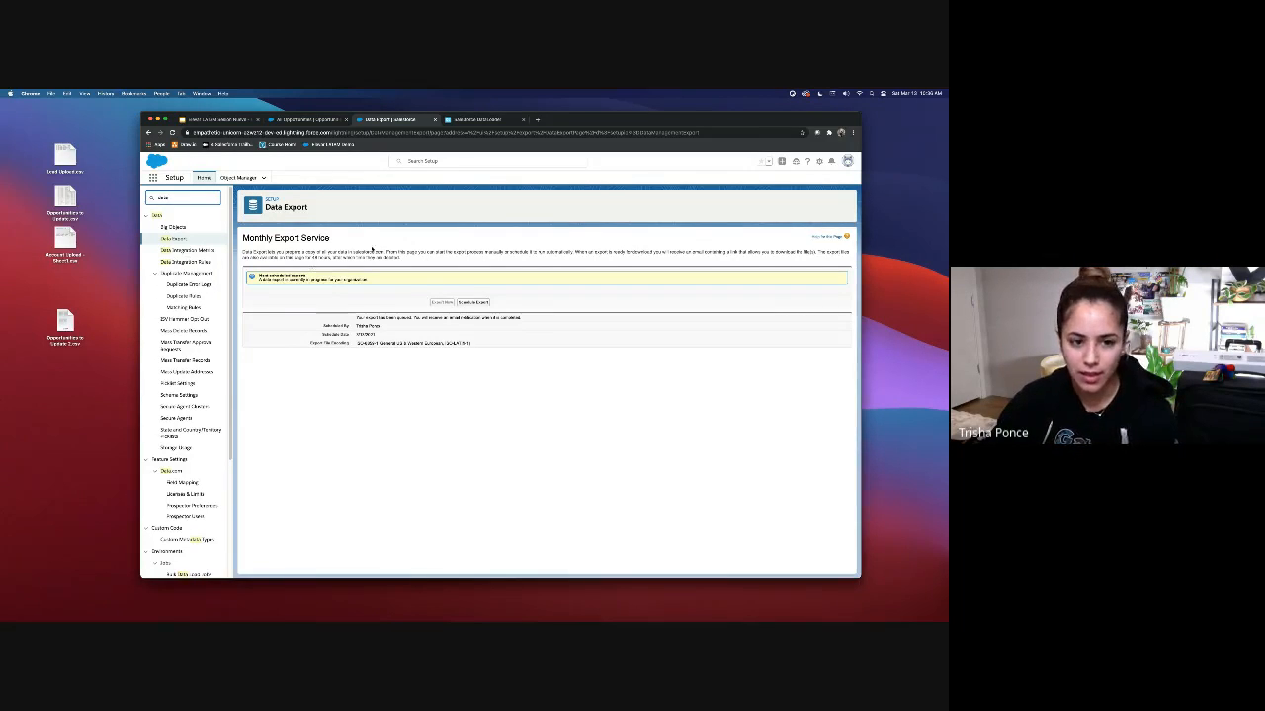
left_click_drag(330, 258, 310, 257)
left_click(380, 261)
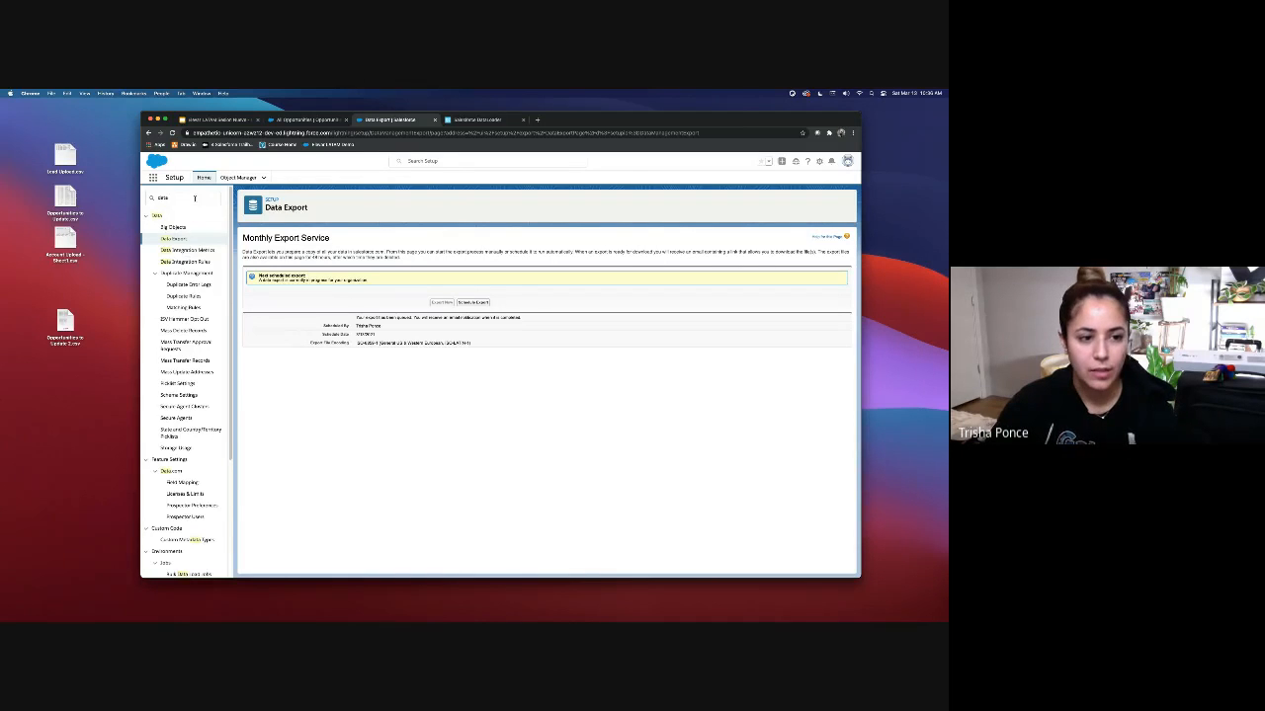
left_click_drag(190, 197, 130, 197)
type("mass")
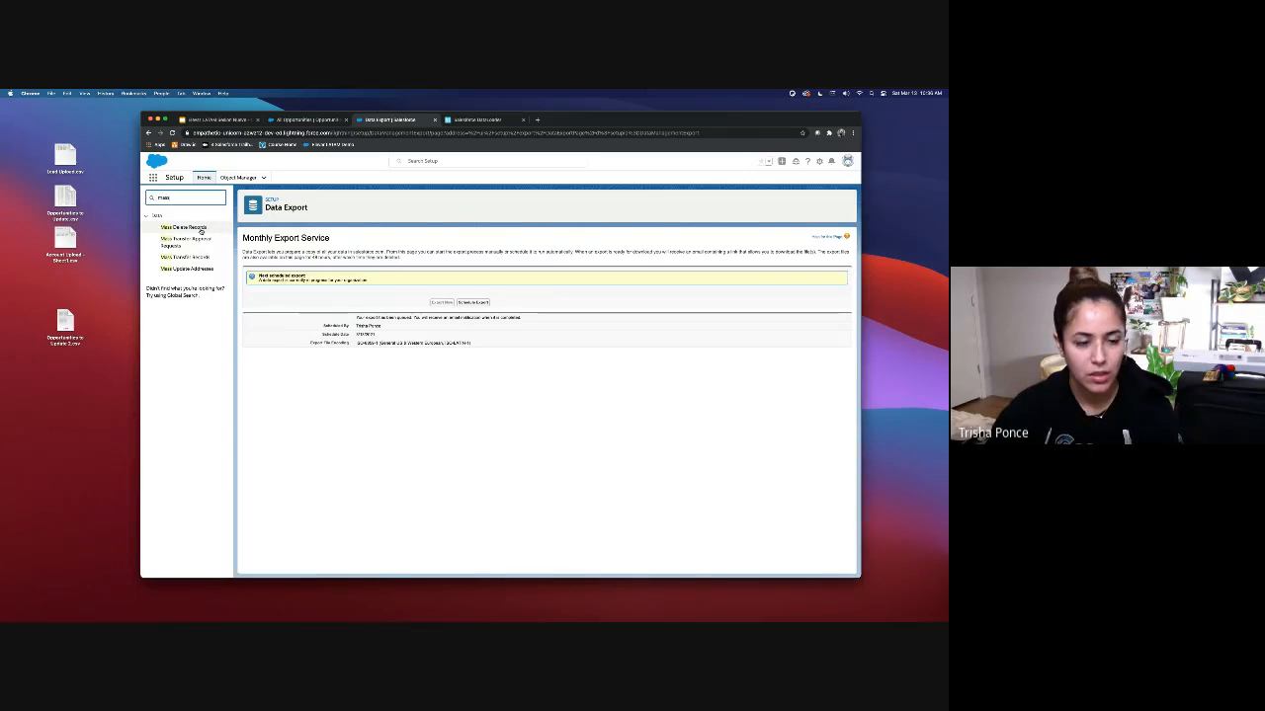
Step: Open Mass Delete Accounts and try an Account Name contains filter
left_click(183, 227)
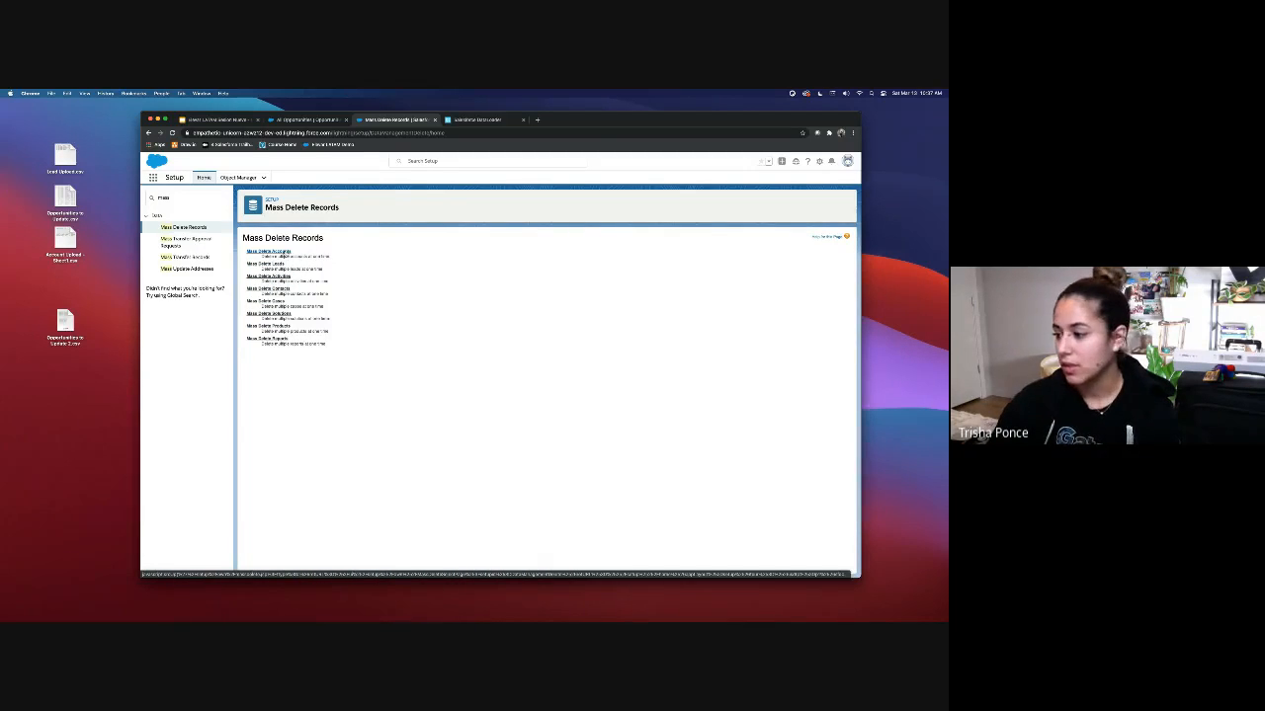
left_click(288, 251)
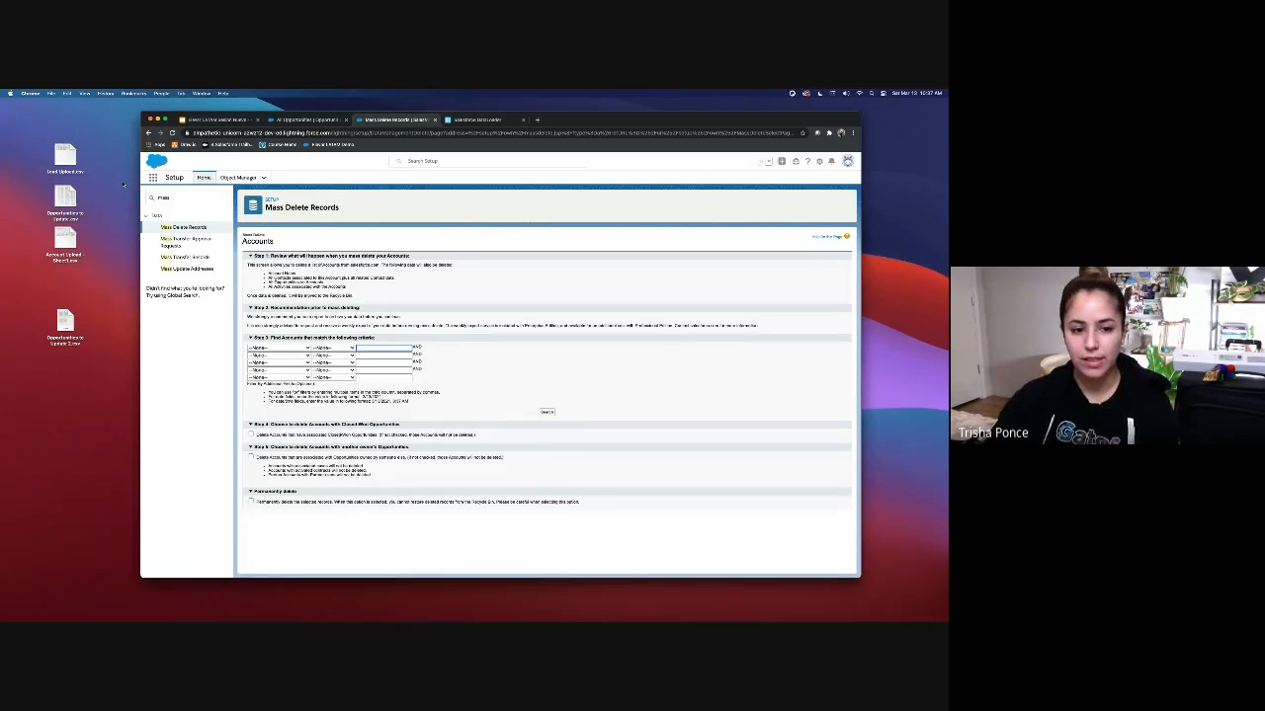
left_click(282, 350)
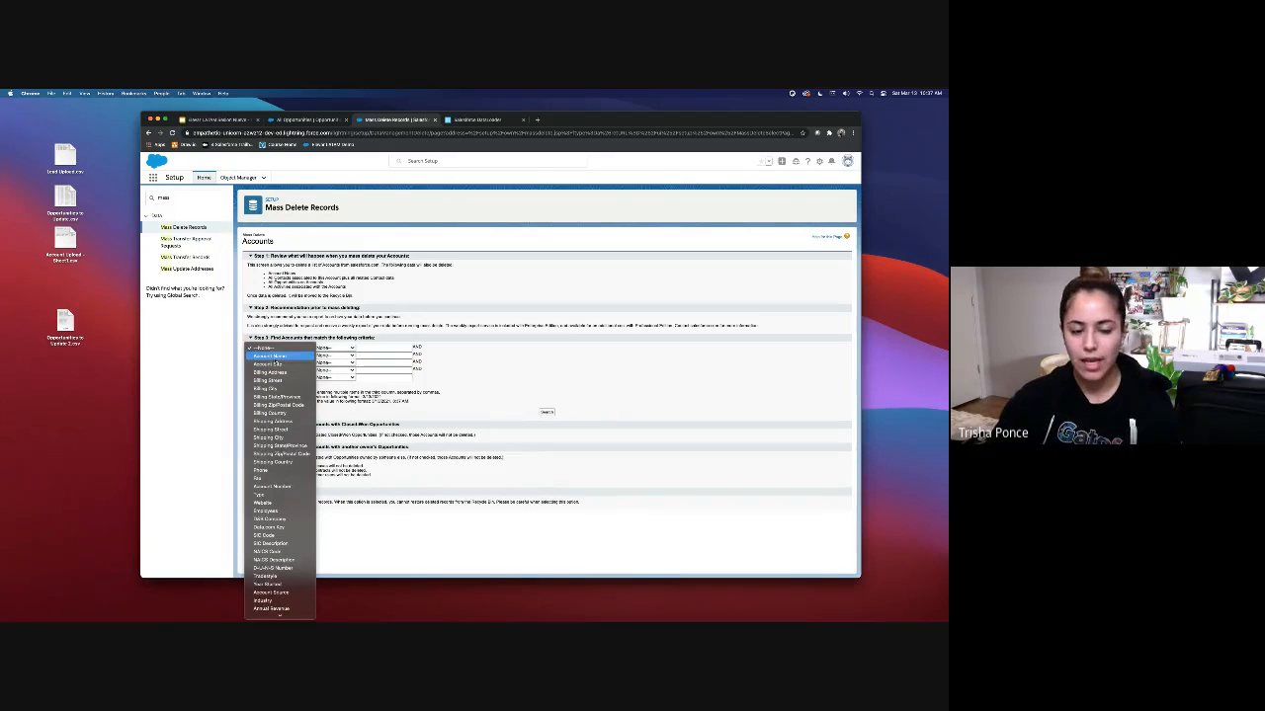
left_click(268, 355)
left_click(334, 349)
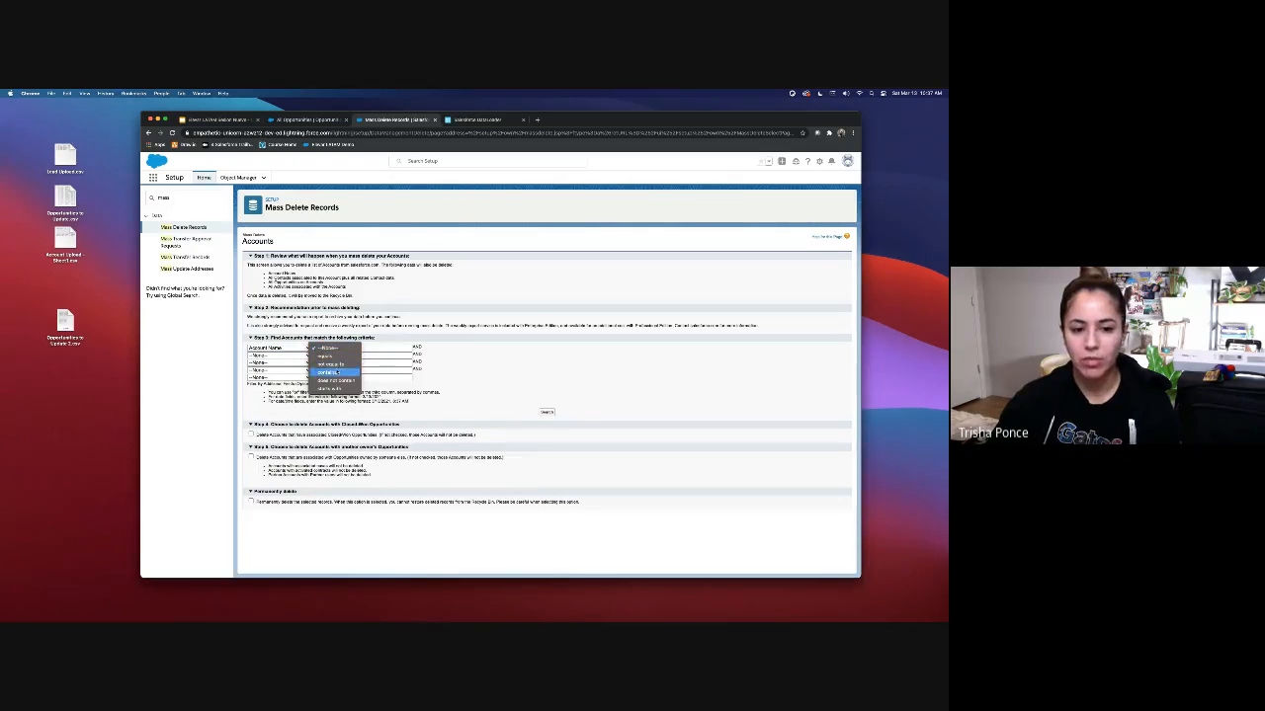
left_click(334, 372)
left_click(372, 346)
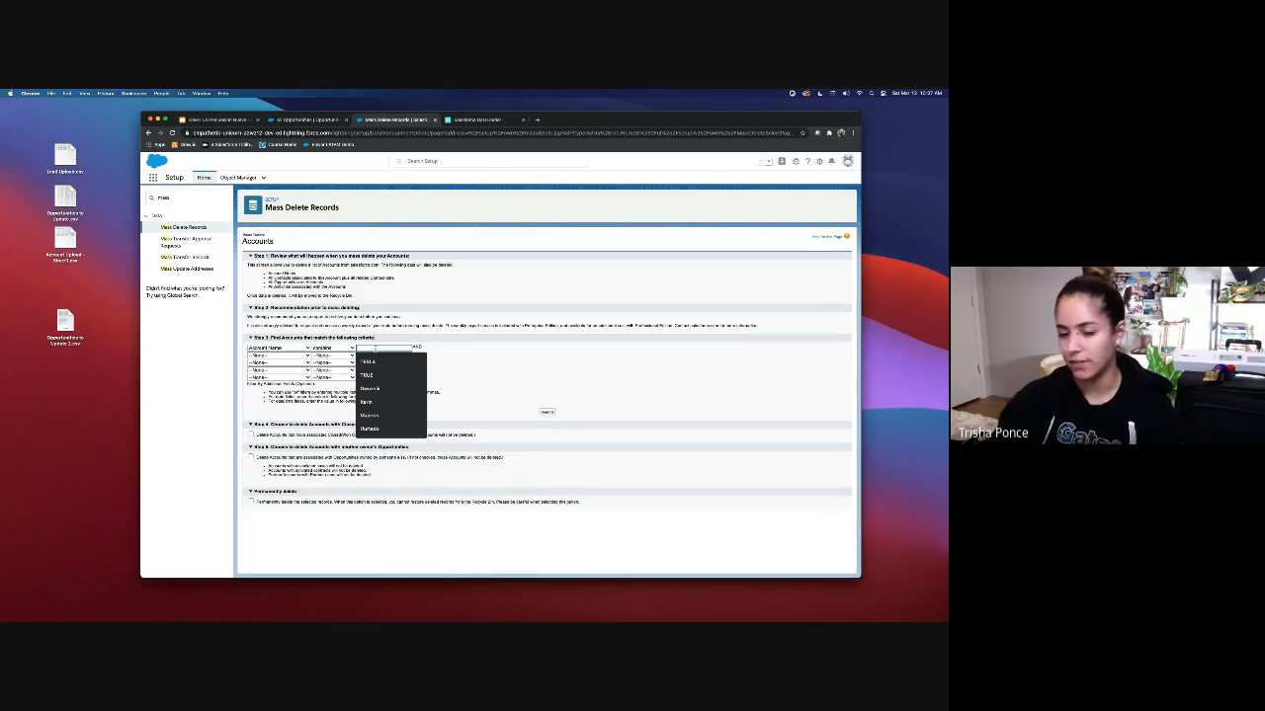
left_click(481, 358)
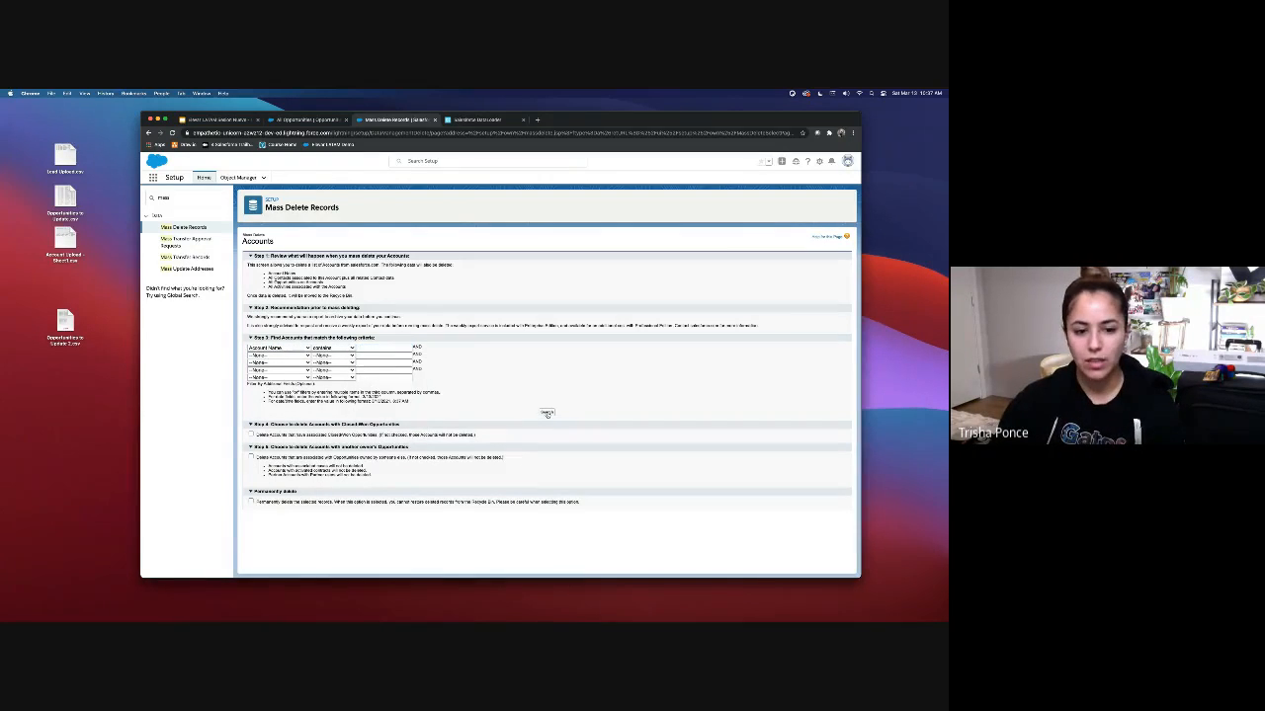
left_click(372, 351)
left_click(334, 348)
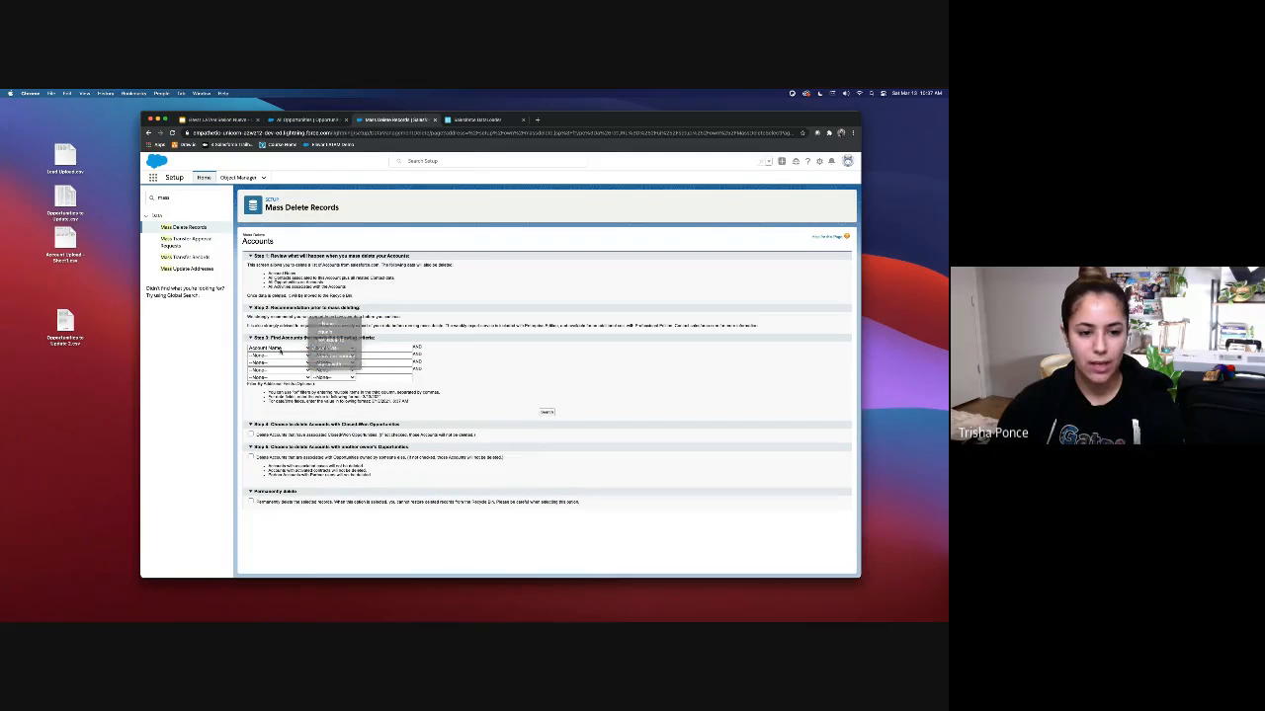
Step: Search accounts where Billing City equals Los Angeles, toggling Permanently delete on and back off
left_click(281, 349)
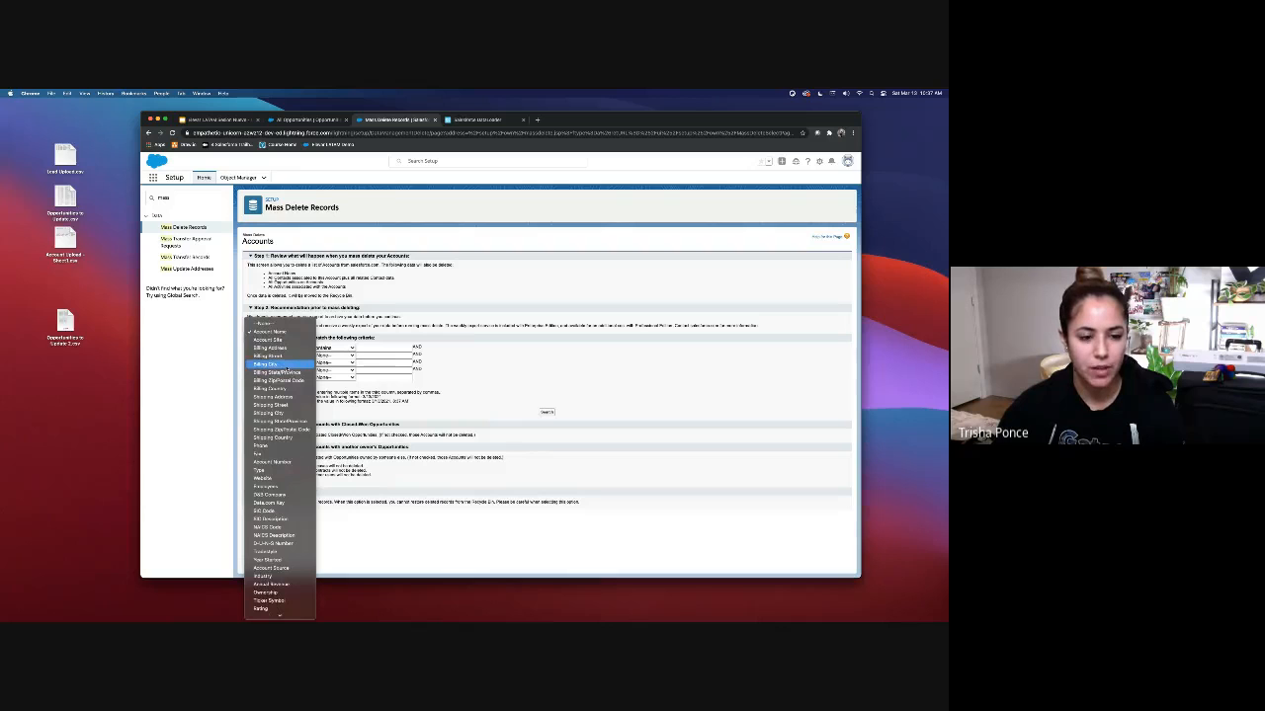
left_click(286, 367)
left_click(334, 348)
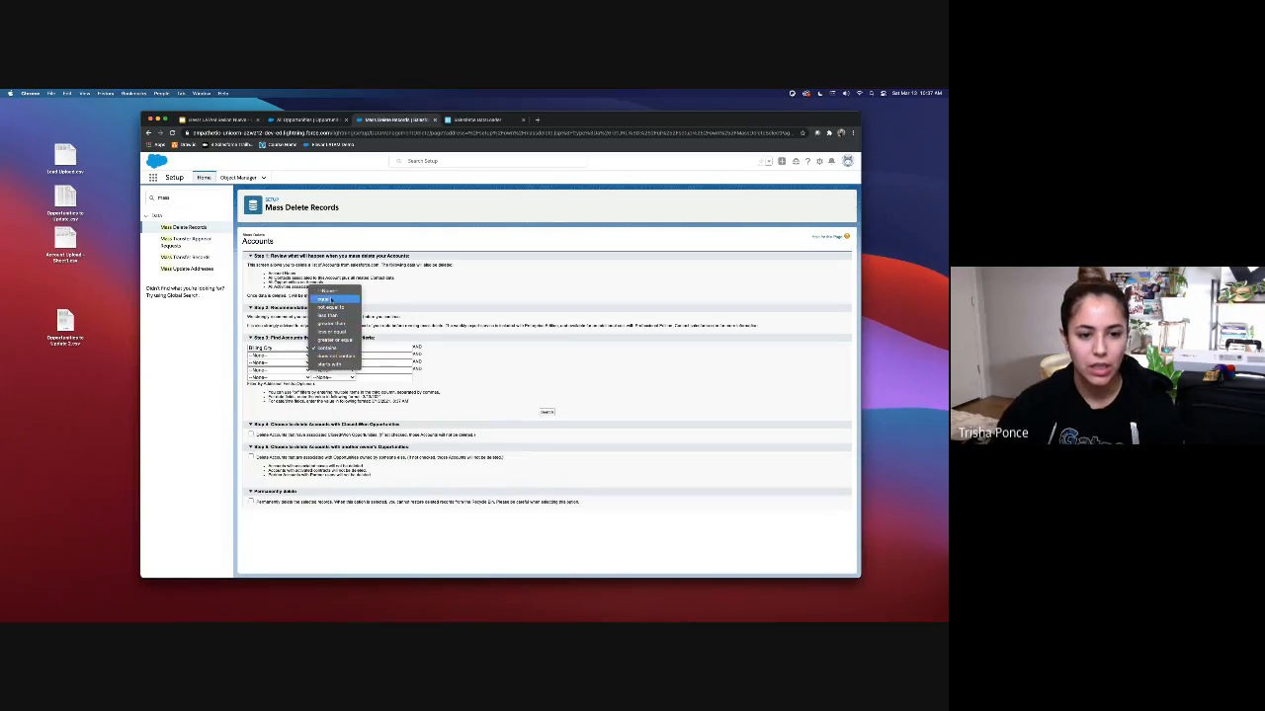
left_click(379, 344)
left_click(380, 347)
type("Los Angeles")
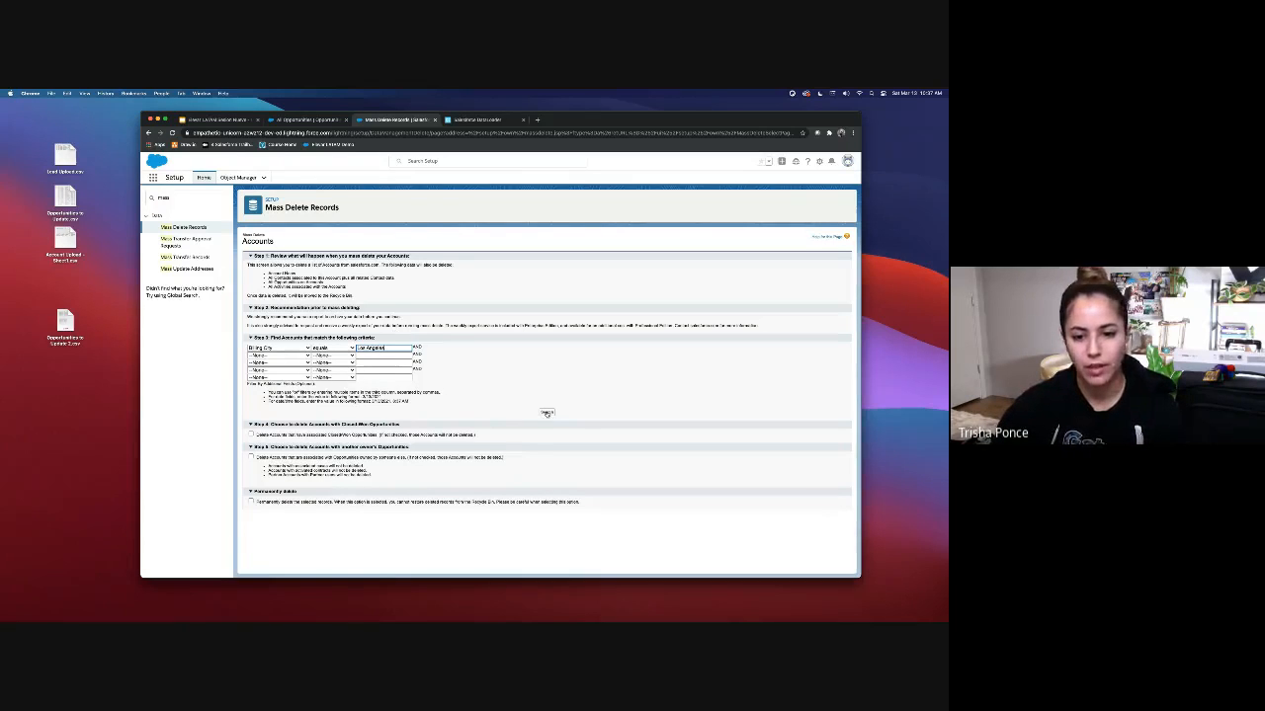
left_click(547, 412)
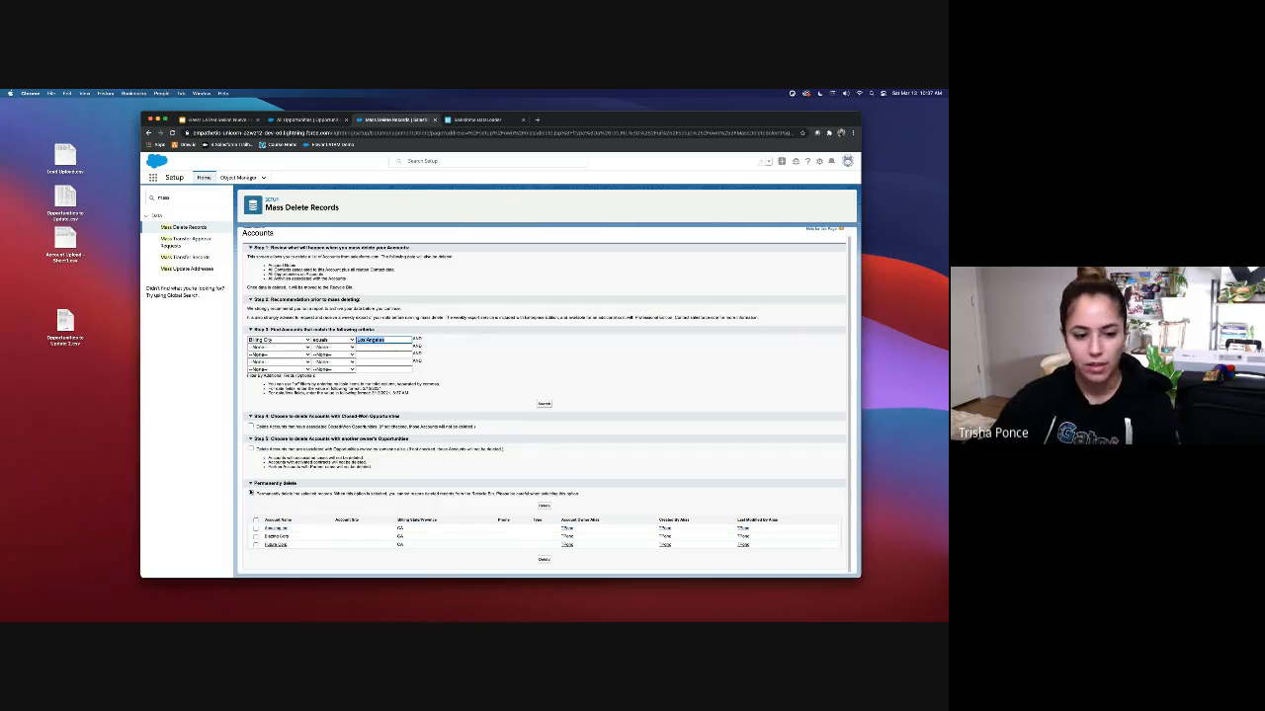
left_click(251, 493)
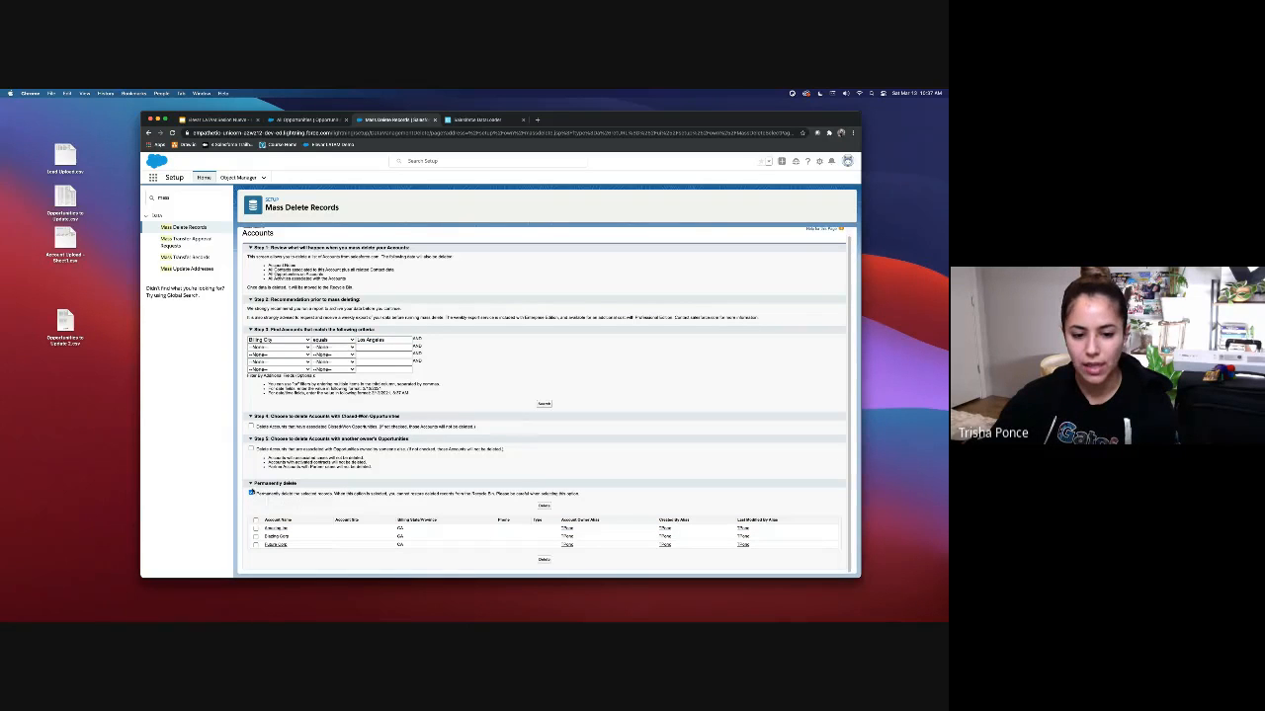
left_click(251, 493)
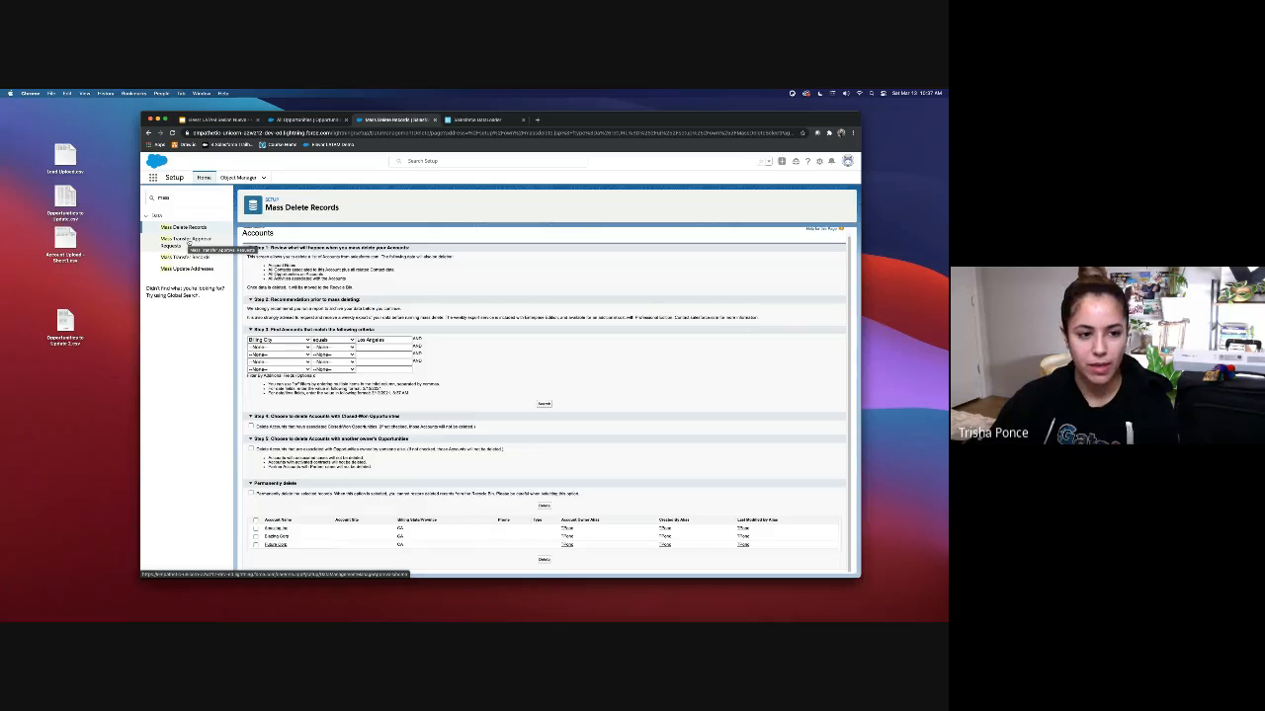
left_click(186, 245)
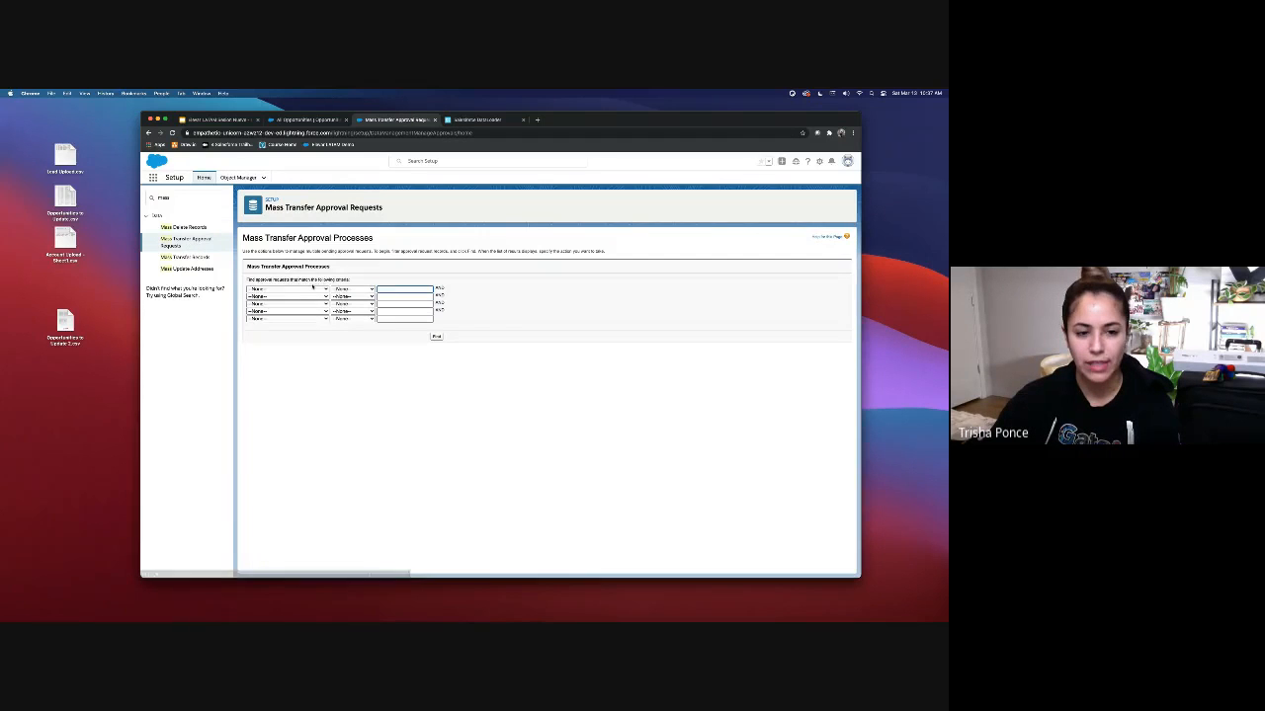
Step: Browse the approval-request filter fields without choosing, then go to Mass Transfer Records
left_click(314, 289)
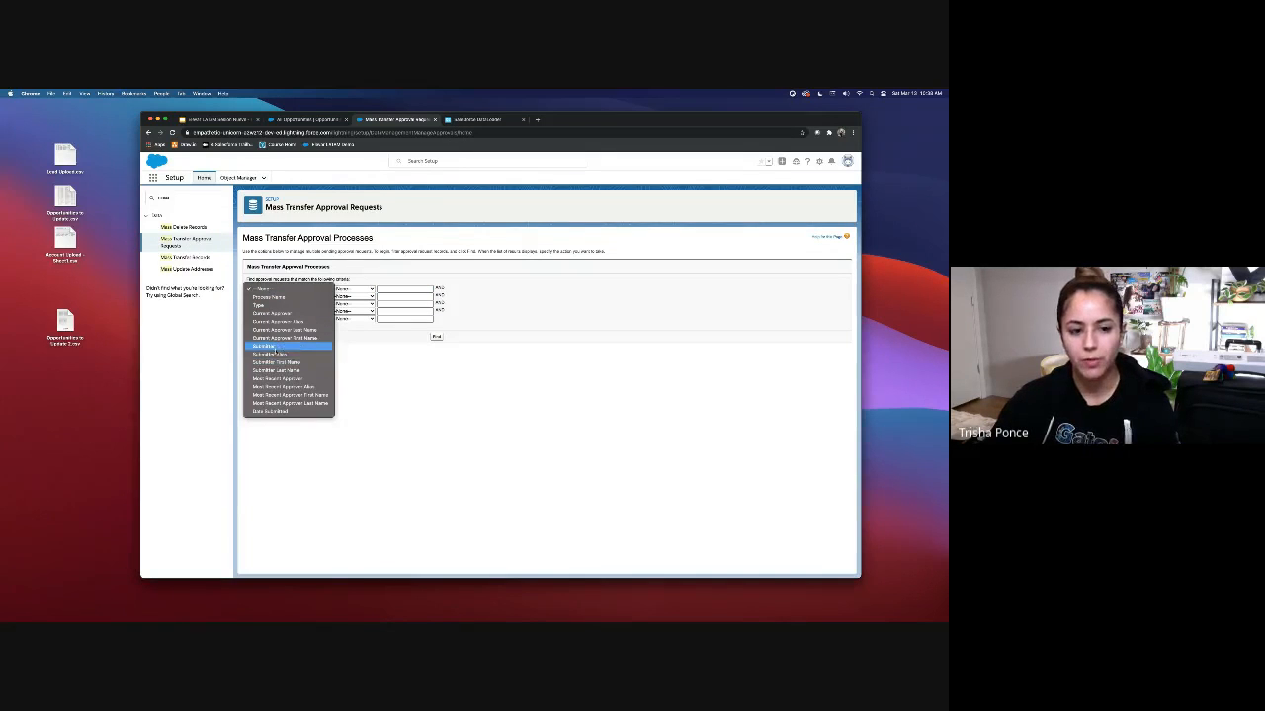
left_click(431, 340)
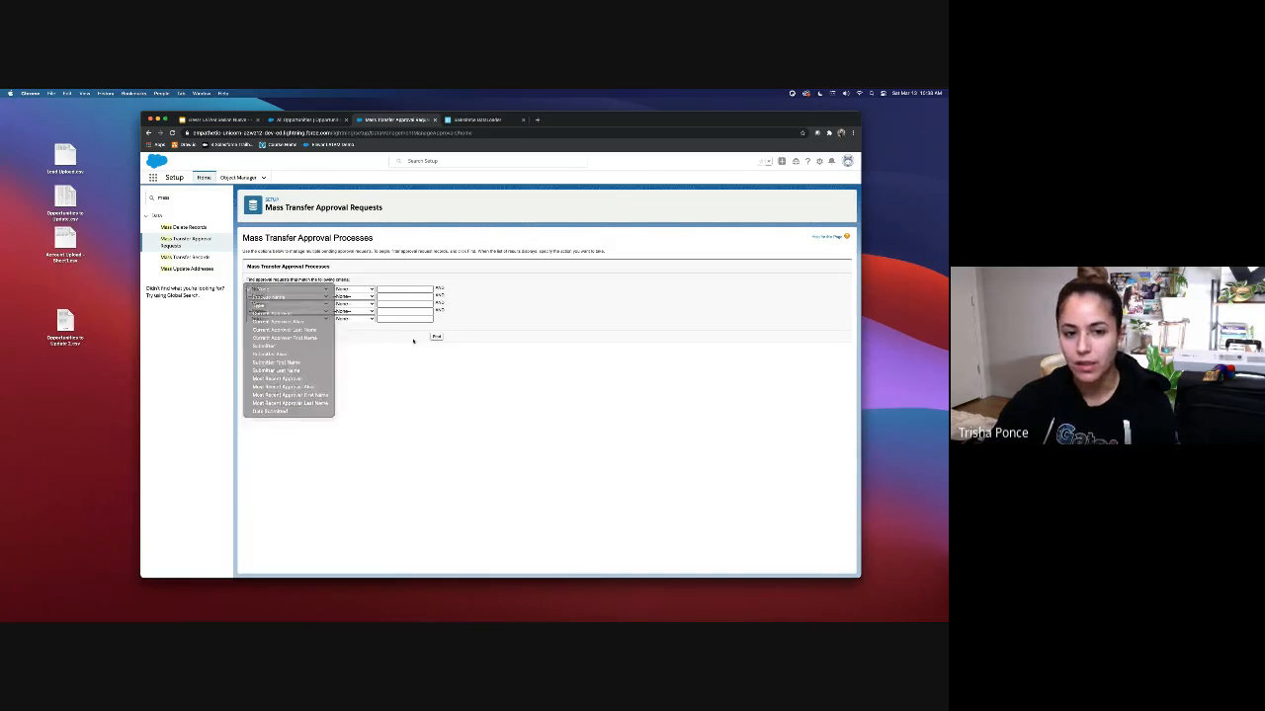
left_click(185, 257)
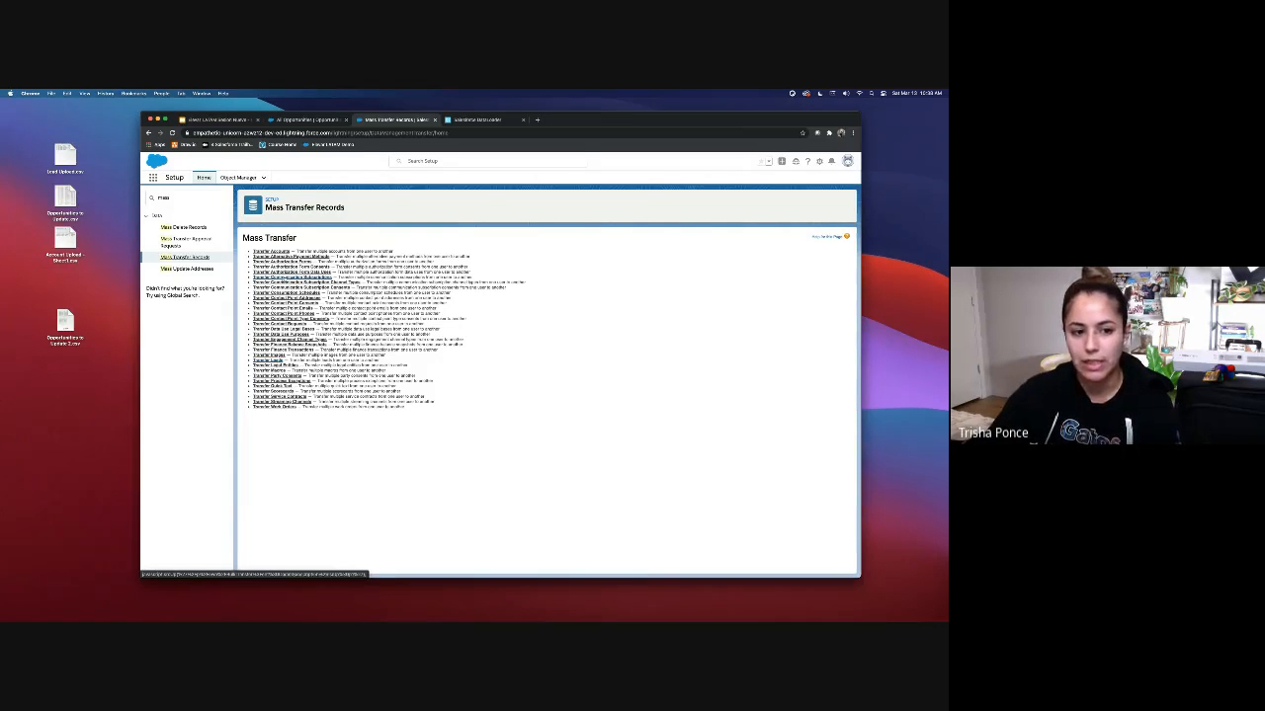
Step: On Mass Transfer Leads, keep User owner types and pick the user to transfer from
left_click(277, 360)
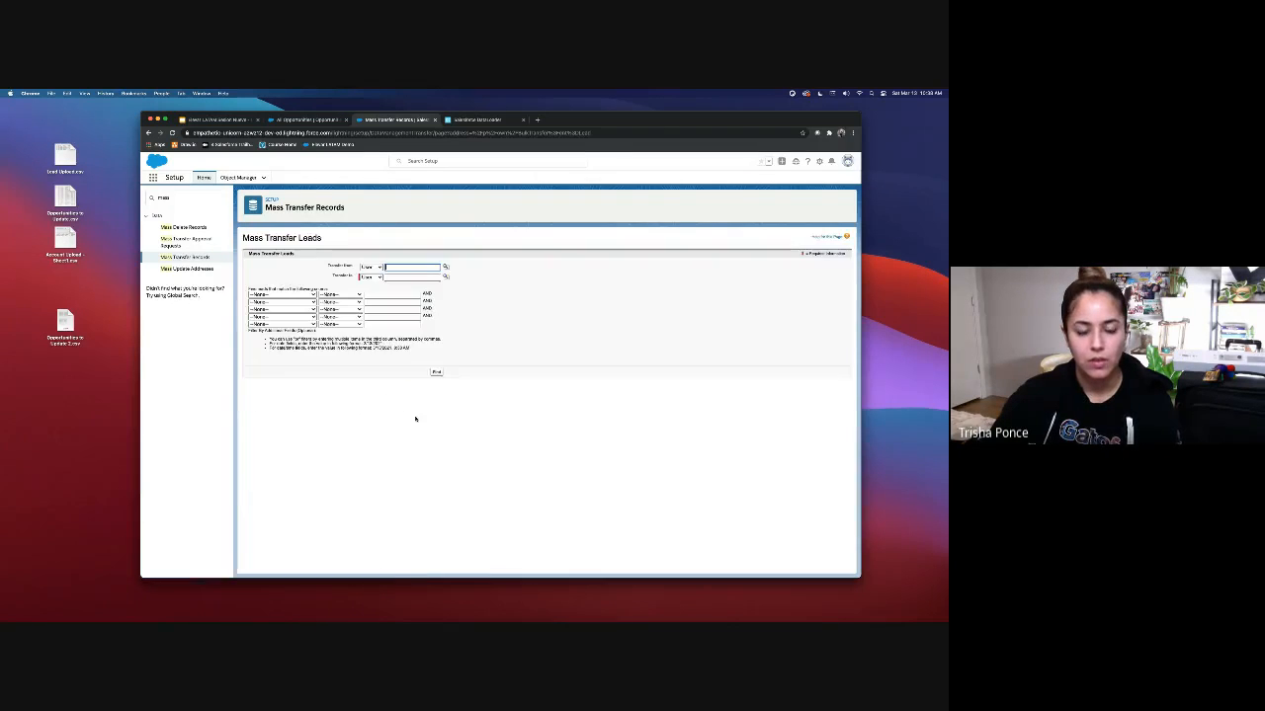
left_click(379, 267)
left_click(386, 265)
left_click(379, 278)
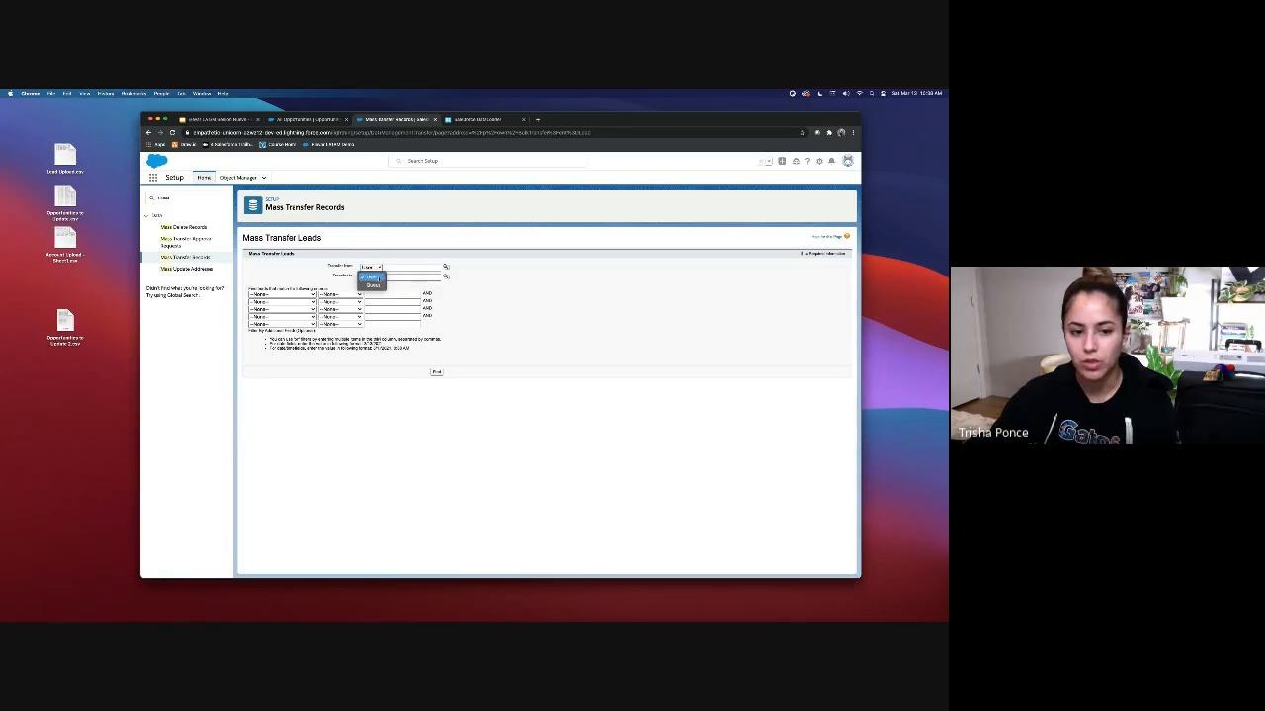
left_click(390, 276)
left_click(400, 268)
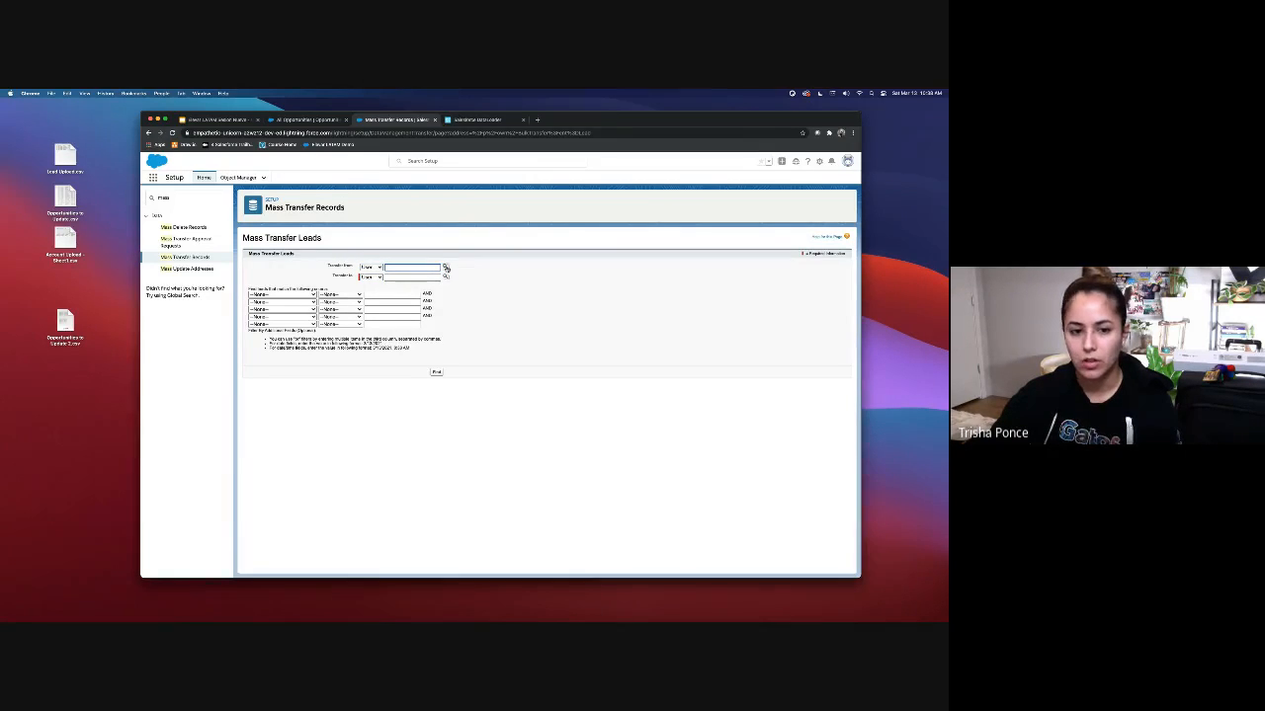
left_click(445, 267)
left_click(925, 364)
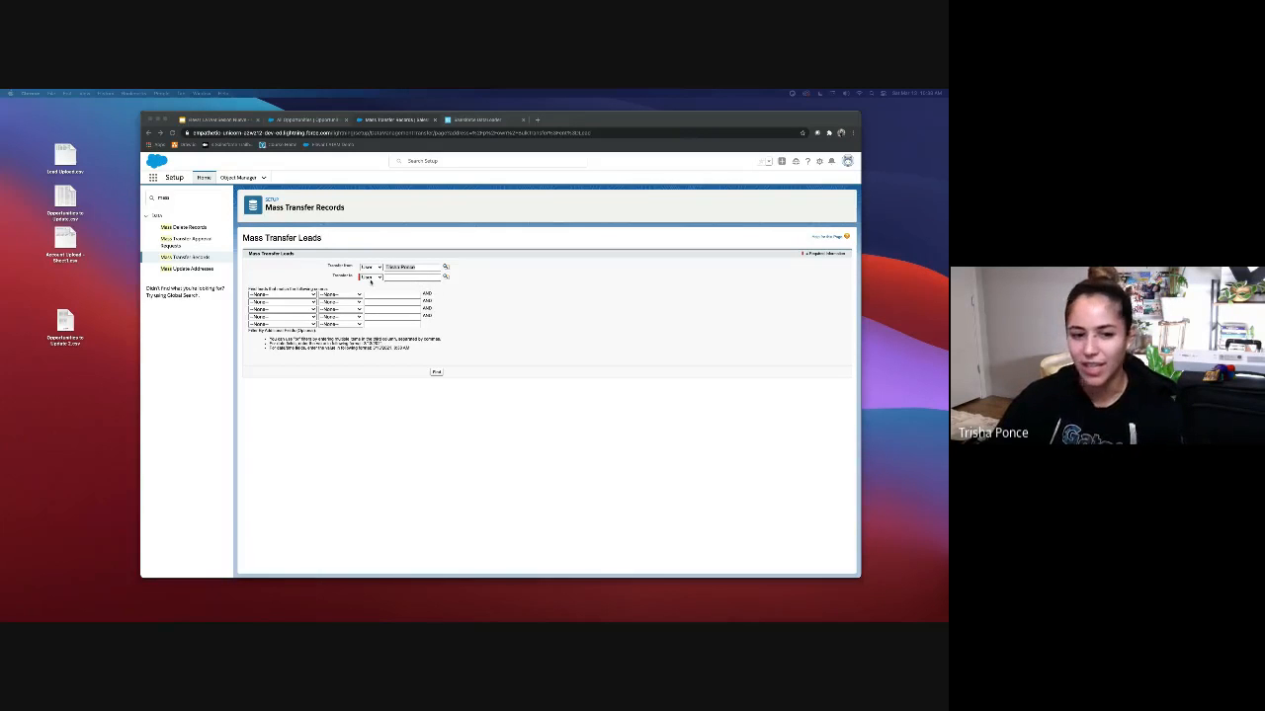
Step: Set the first lead filter field to City, then view the Mass Update Addresses page
left_click(278, 298)
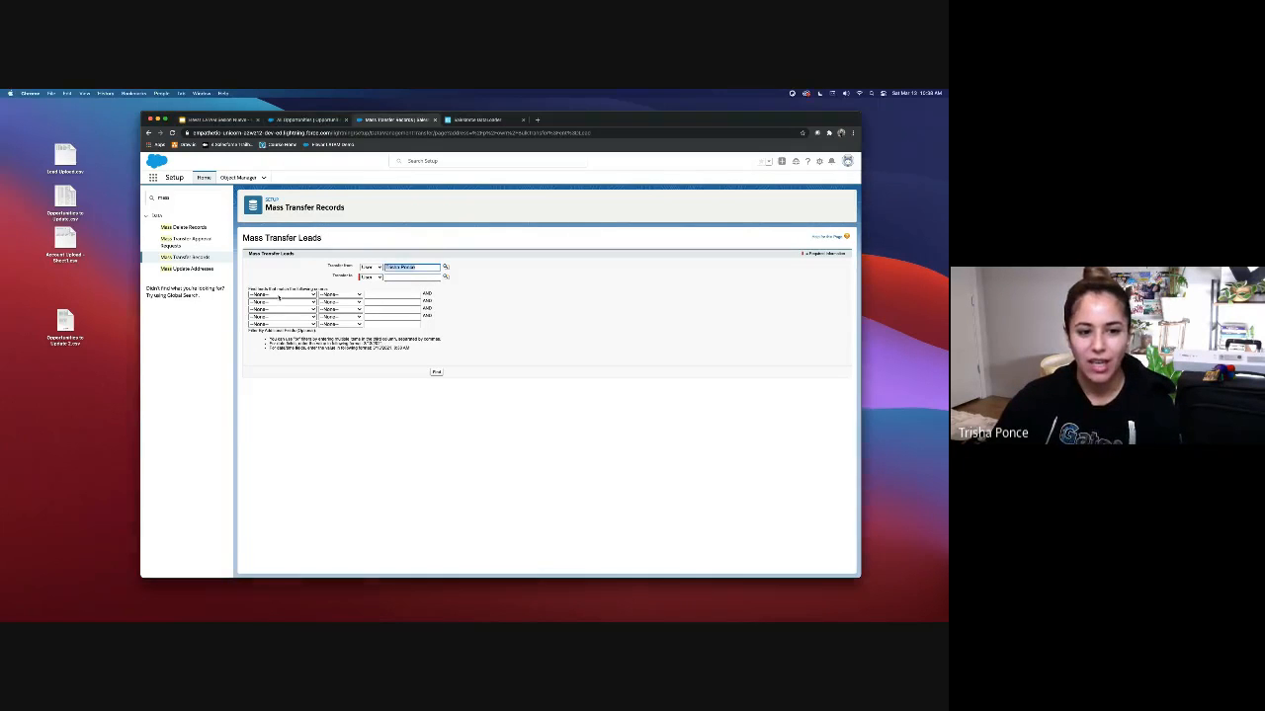
left_click(280, 295)
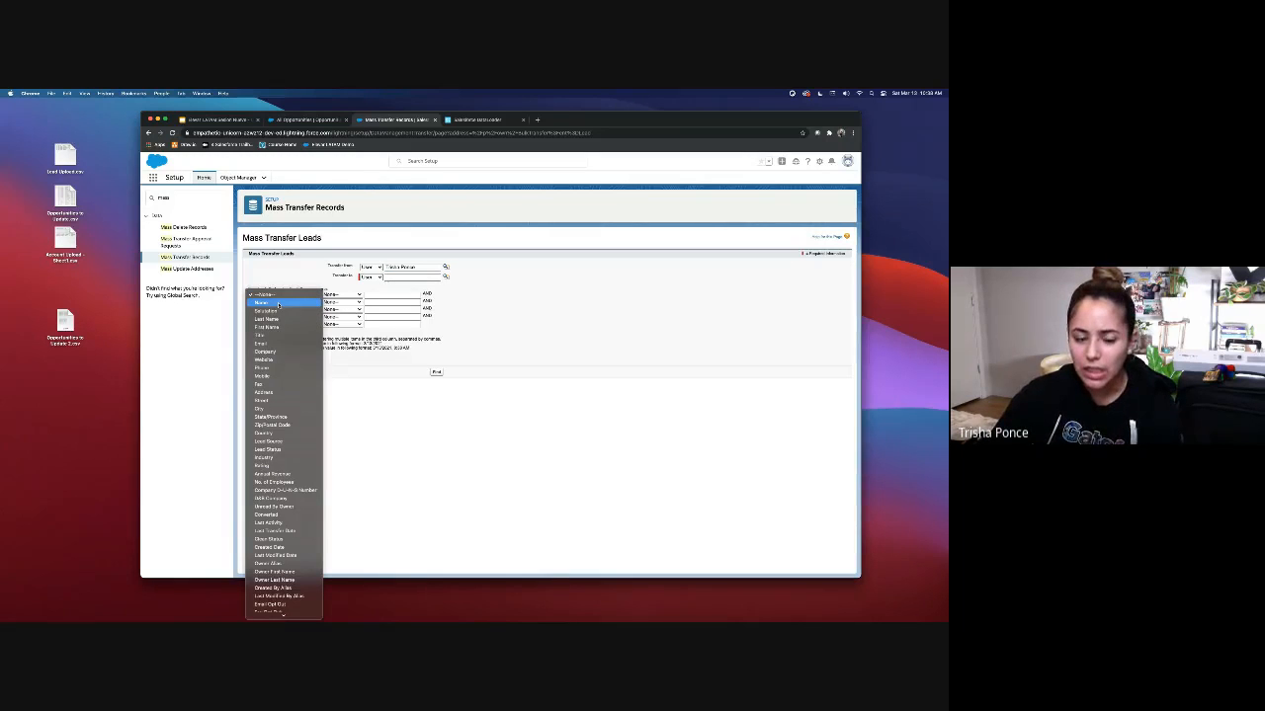
left_click(265, 409)
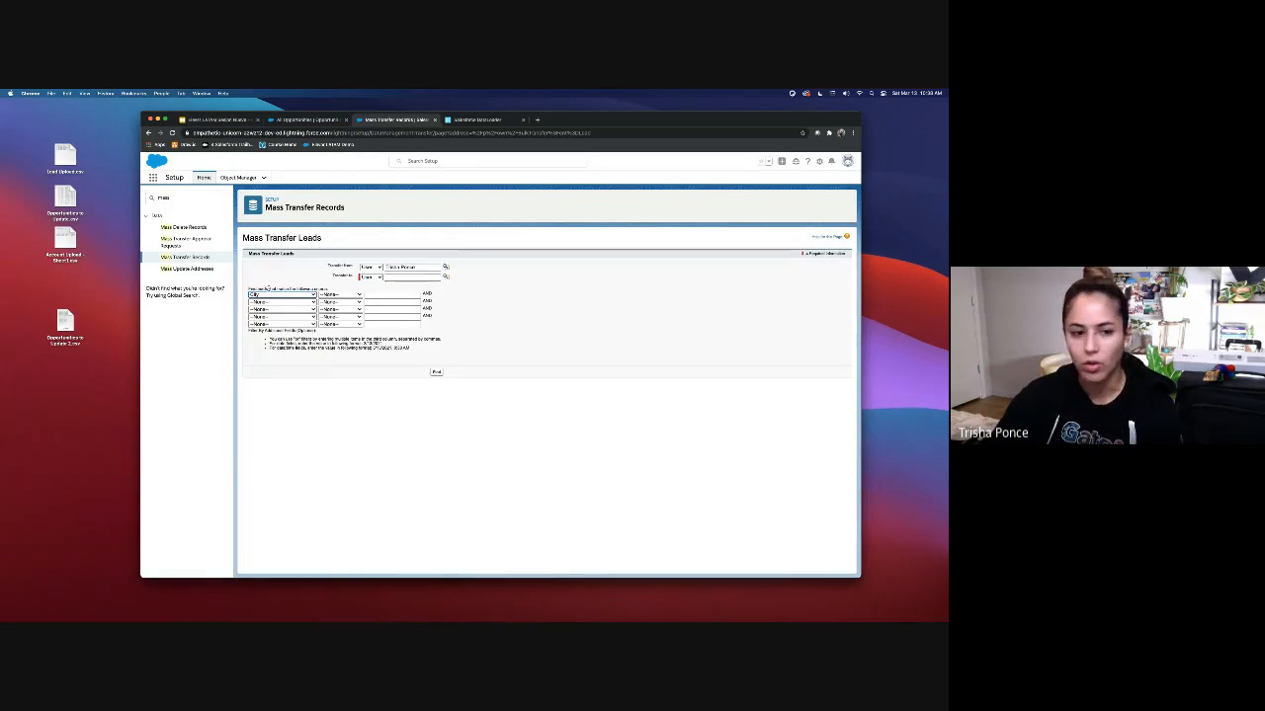
left_click(281, 302)
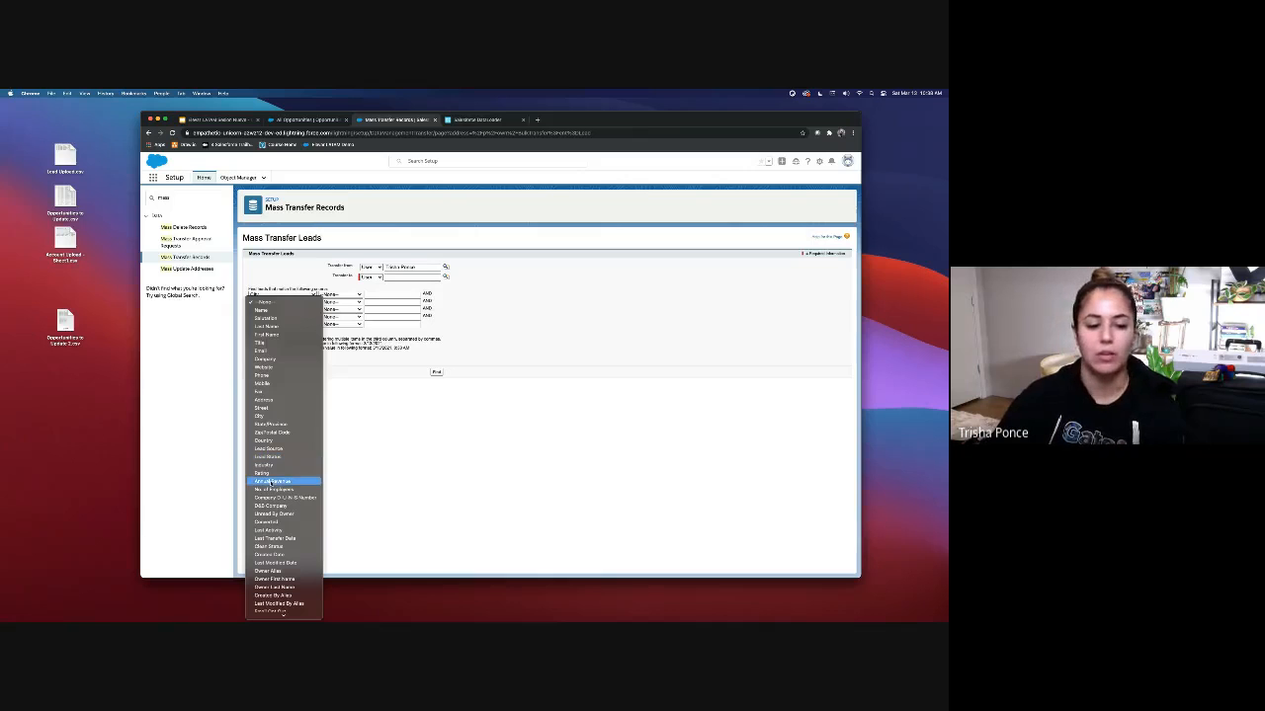
scroll(293, 570, "down", 1)
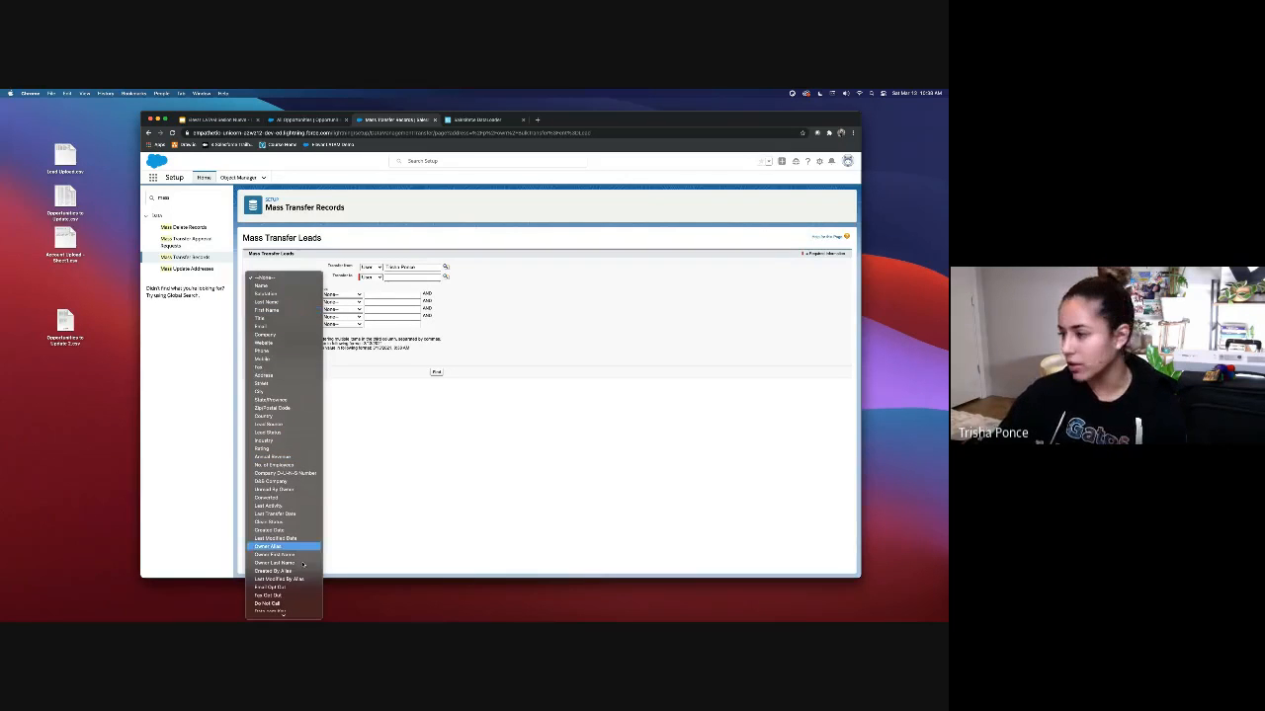
scroll(294, 547, "down", 1)
left_click(374, 448)
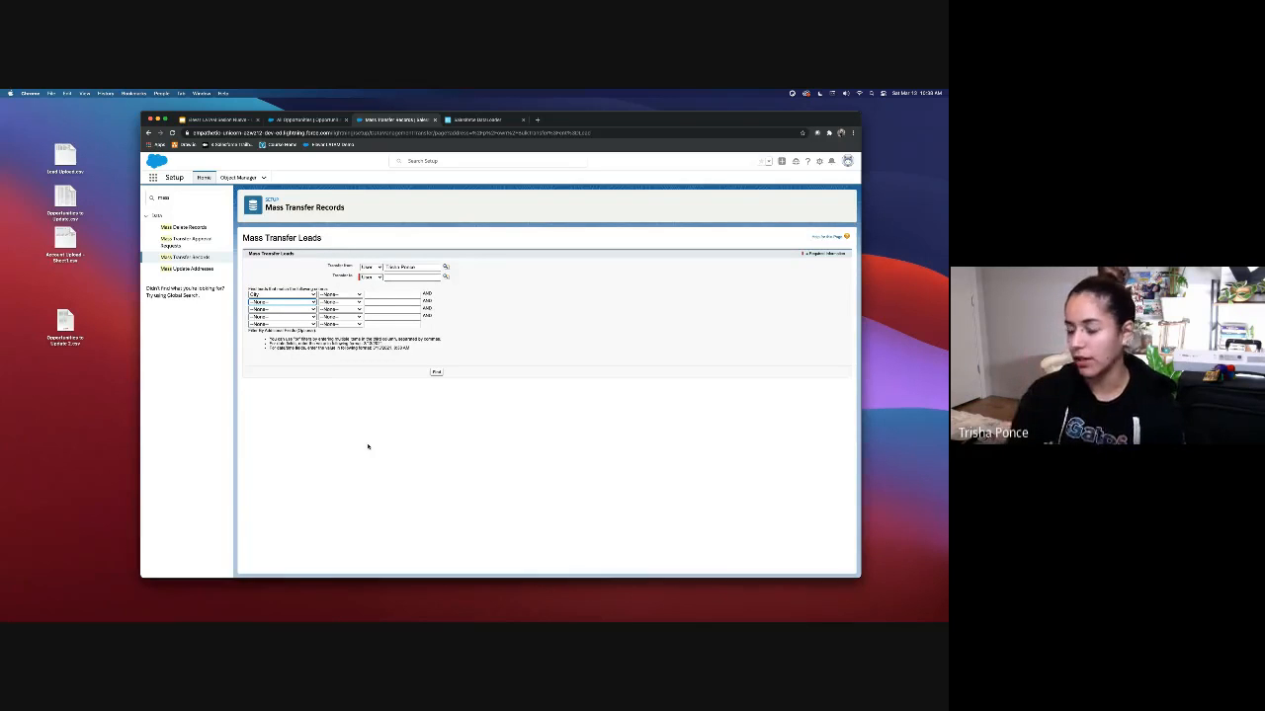
left_click(186, 269)
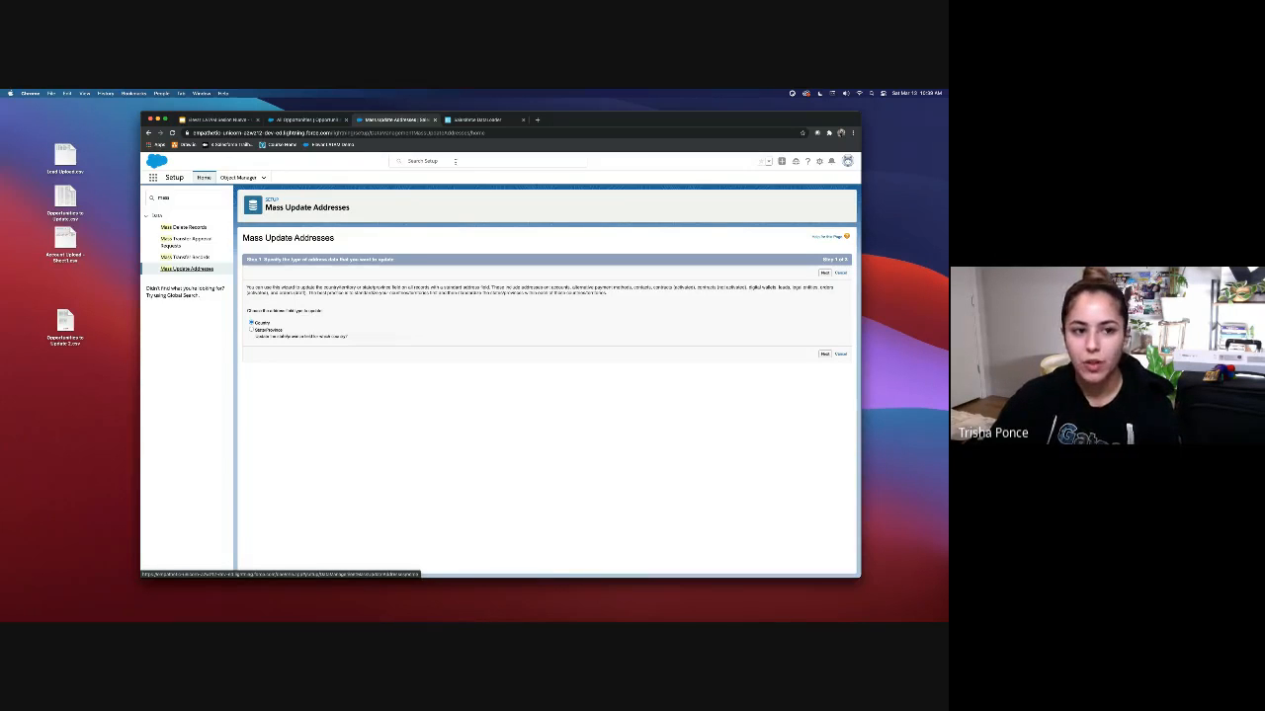
left_click(234, 119)
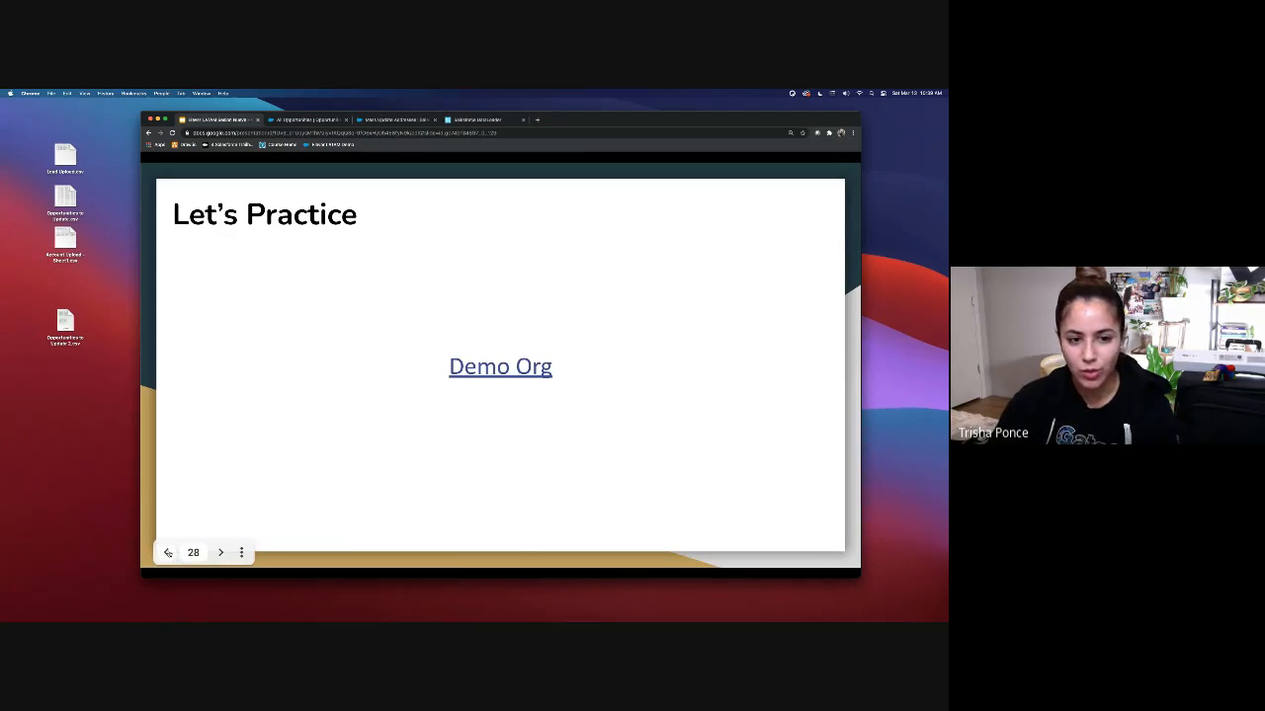
Step: Step back to the 'Great Power... Great Responsibility' slide, then show Salesforce's All Opportunities list
left_click(168, 552)
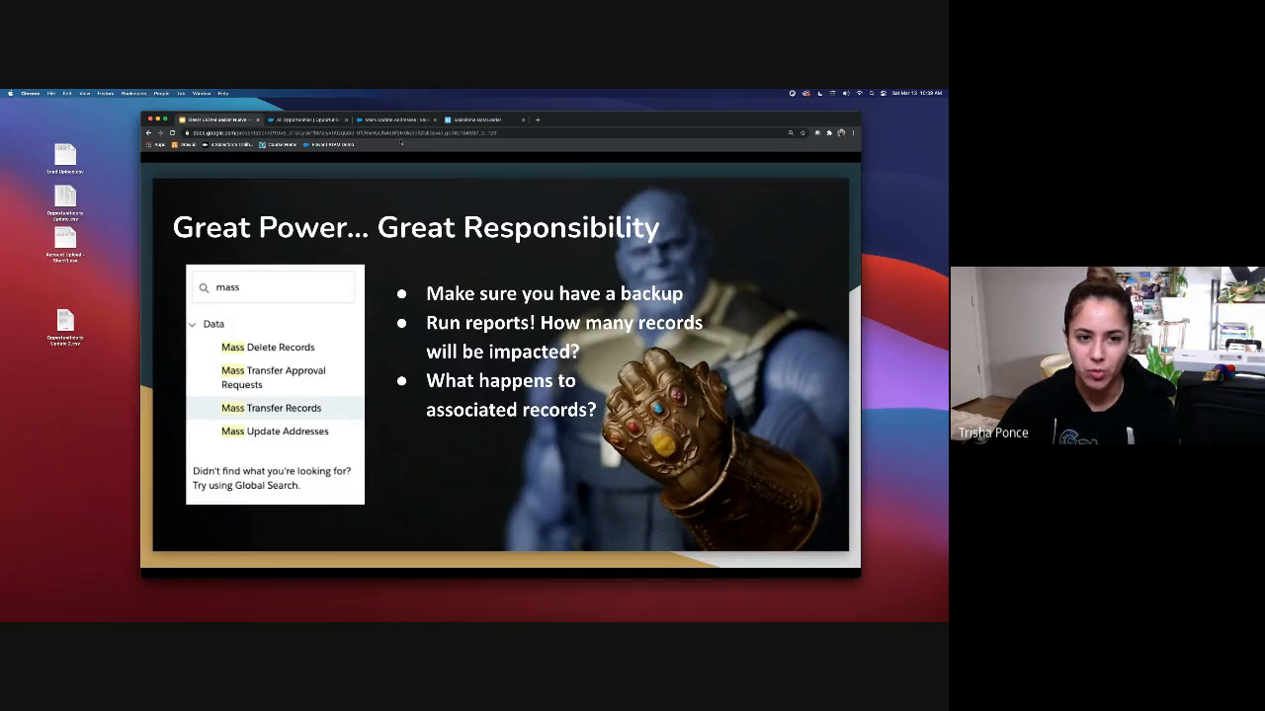
left_click(388, 119)
left_click(316, 120)
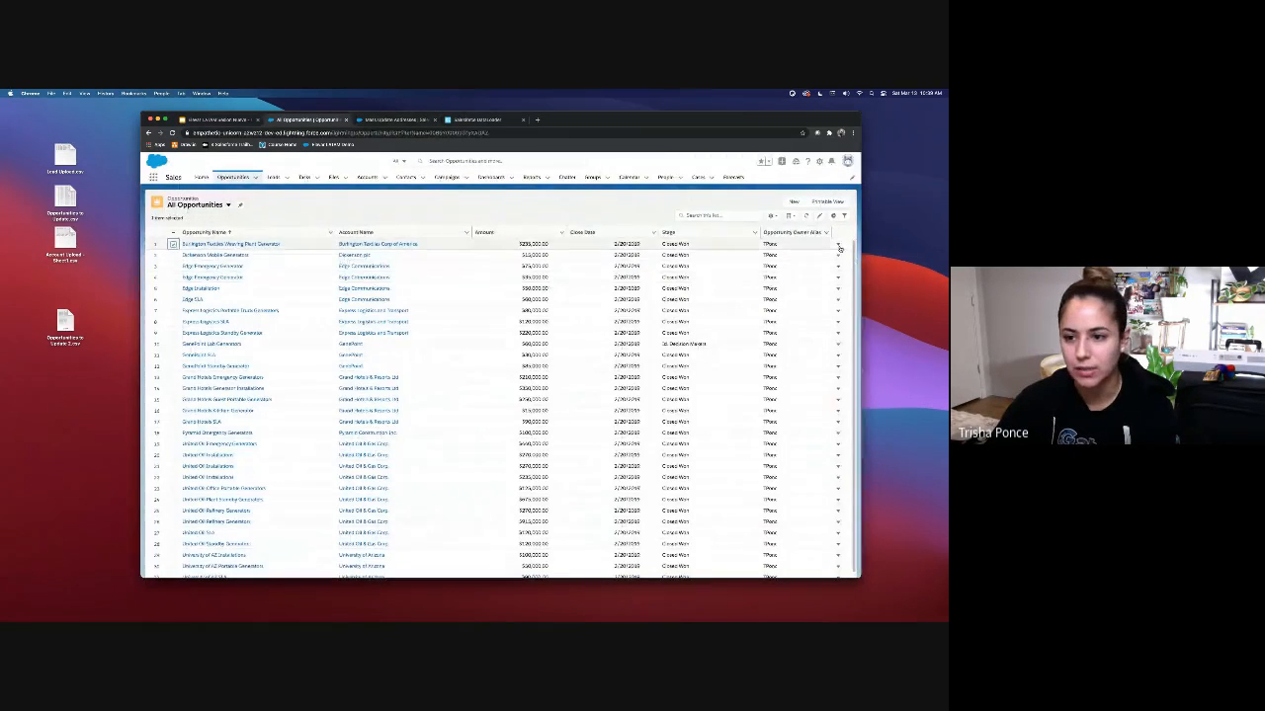
Step: Delete the first opportunity, Burlington Textiles Weaving Plant Generator, from All Opportunities
left_click(838, 244)
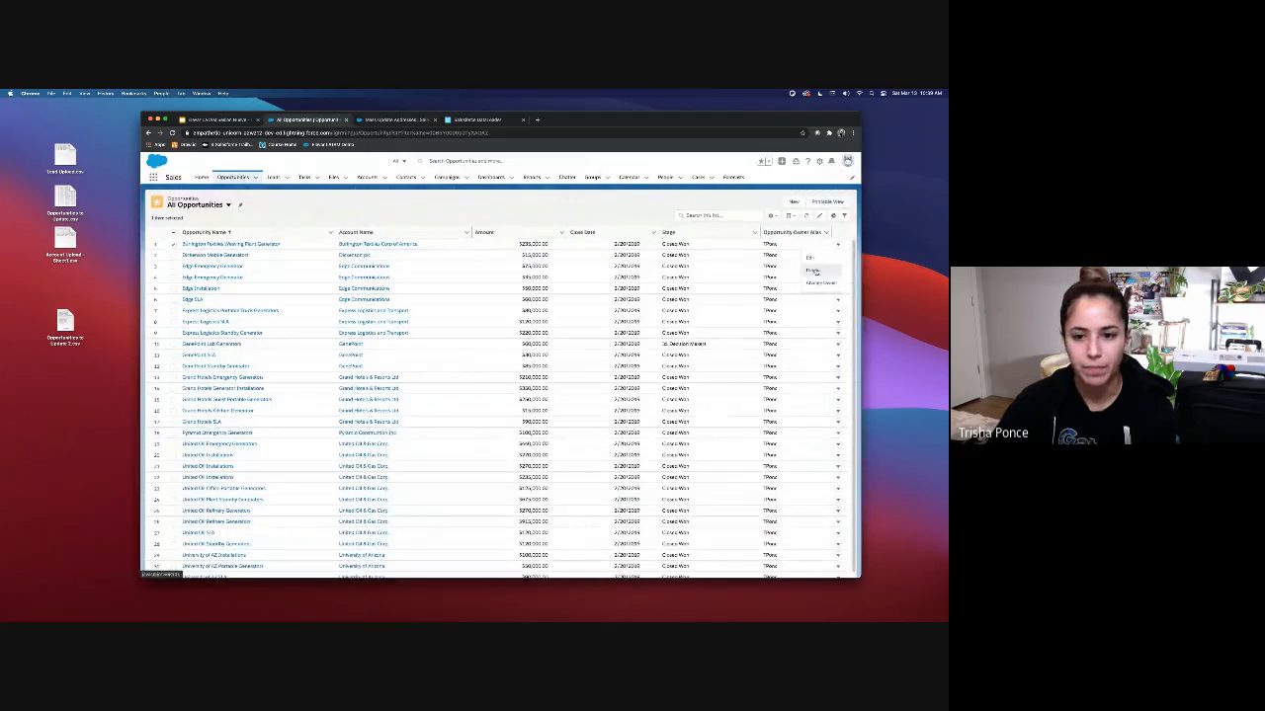
left_click(812, 270)
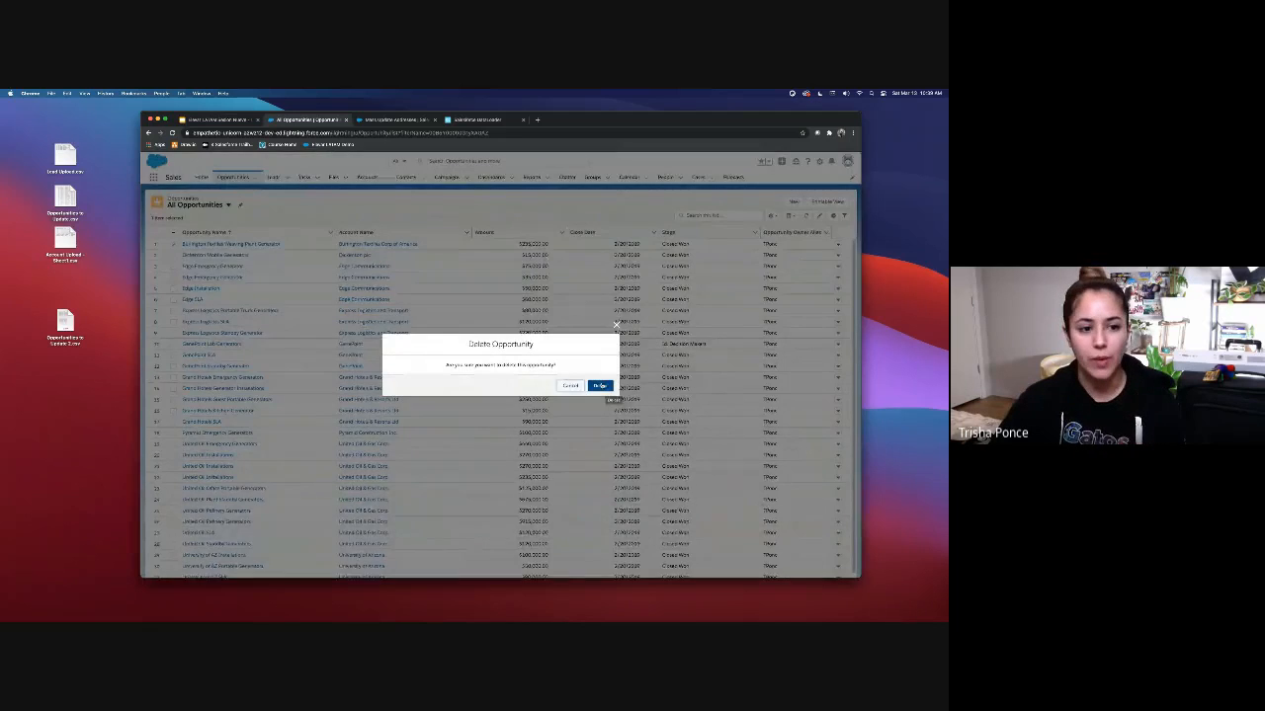
left_click(600, 386)
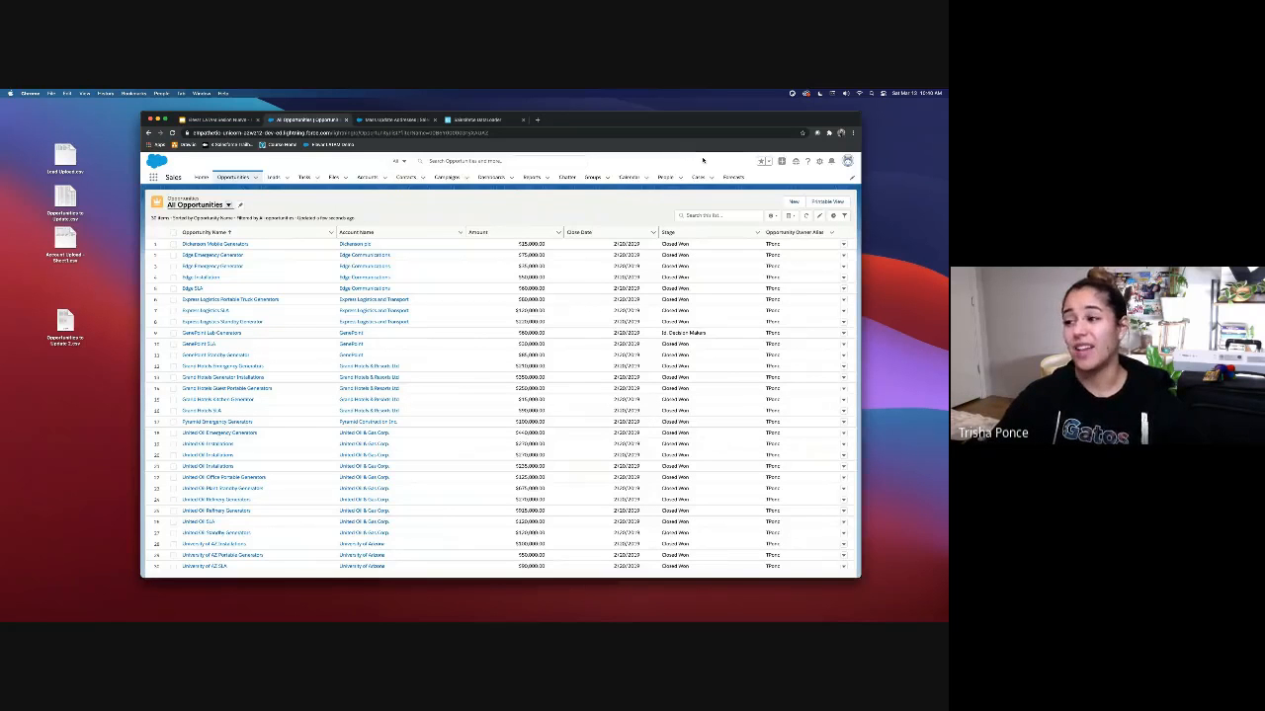
Step: Edit the Sales app navigation and search all available items for Recycle Bin
left_click(851, 179)
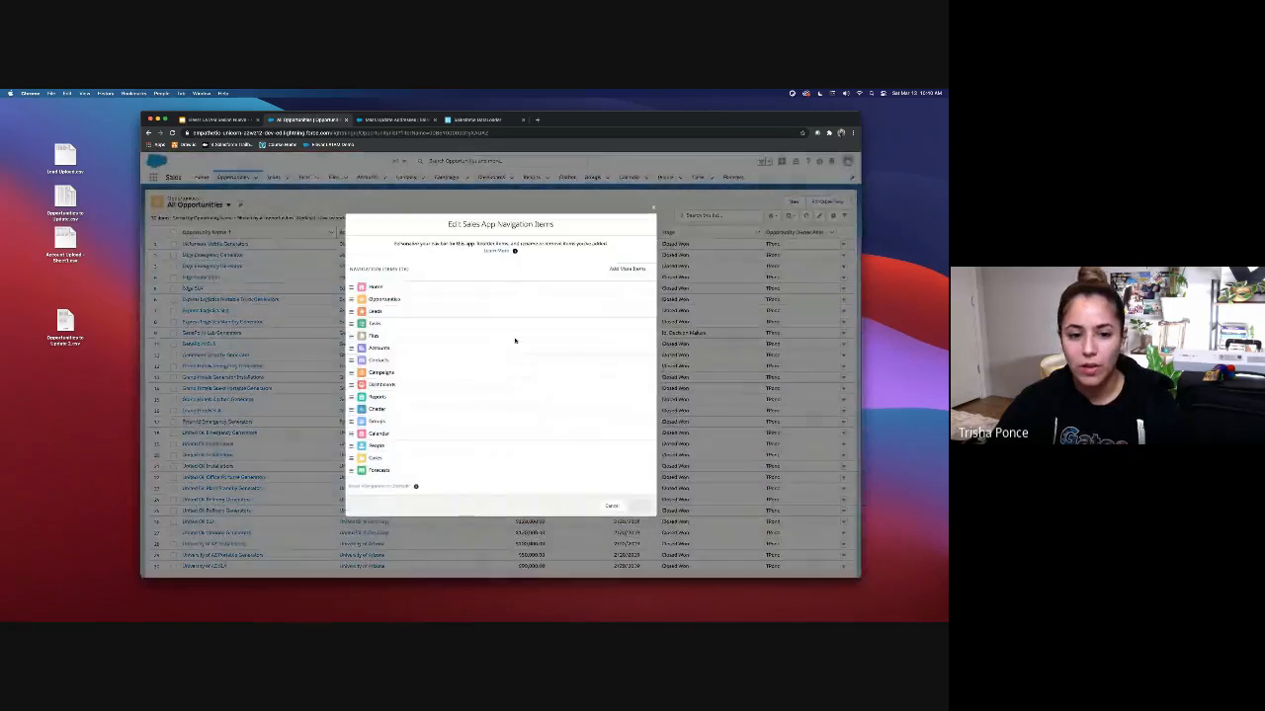
left_click(626, 268)
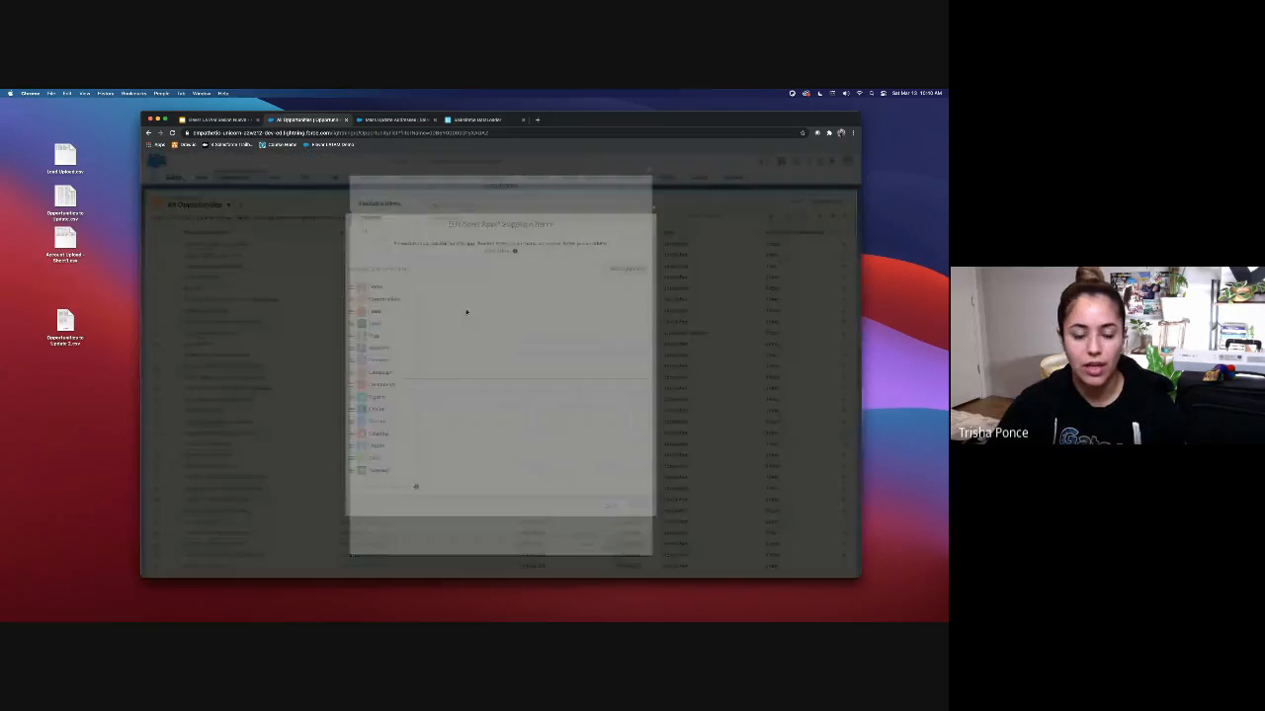
left_click(449, 201)
type("m")
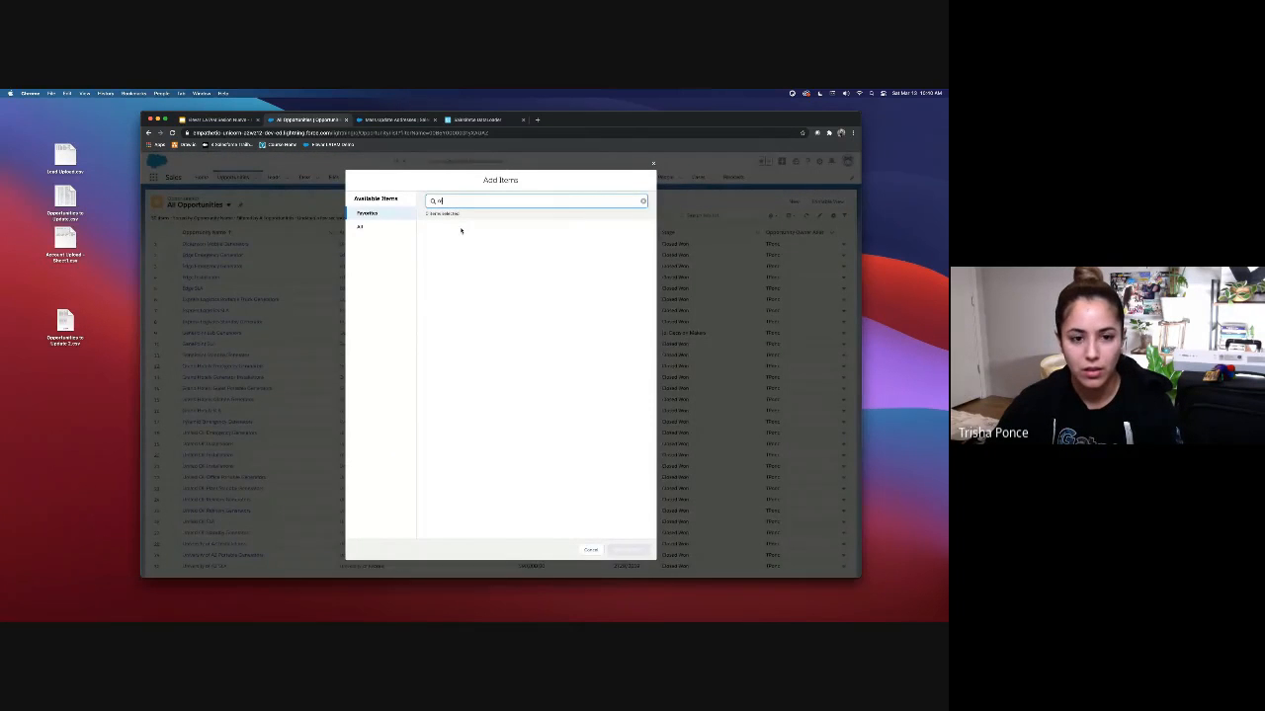
left_click(371, 227)
left_click(452, 202)
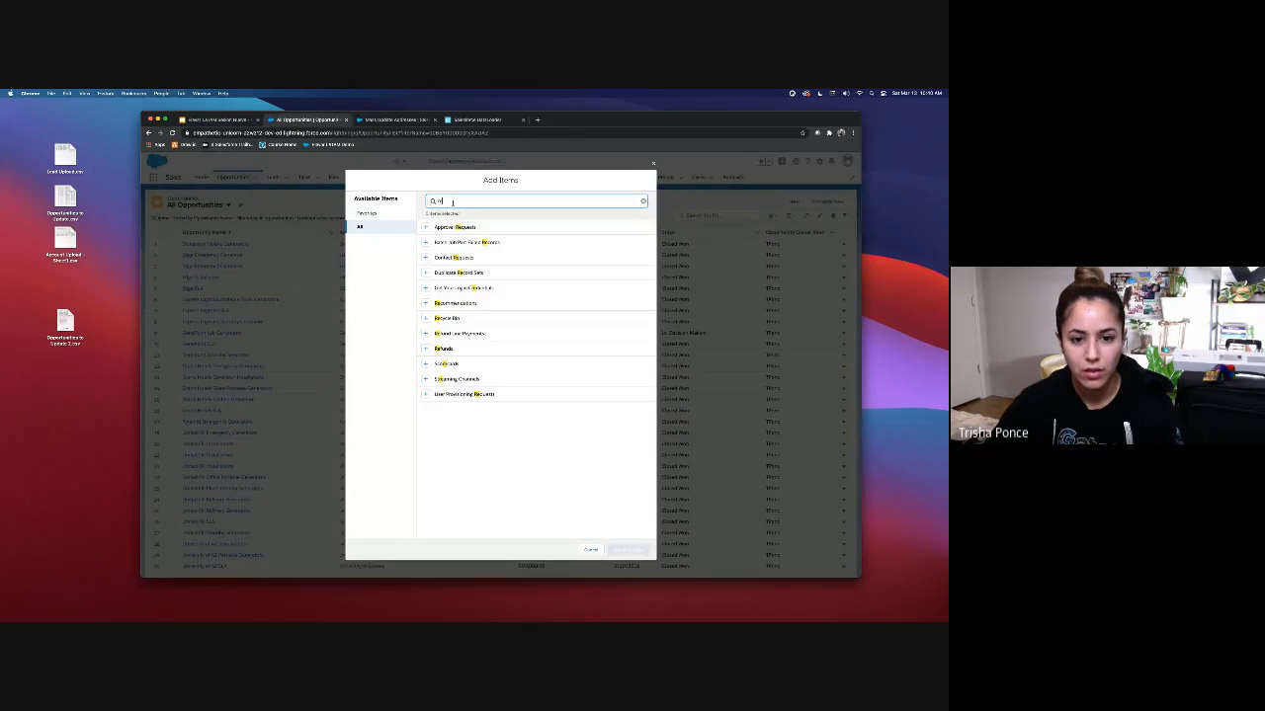
Step: Add Recycle Bin to the navigation bar, save, and open the Recycle Bin
left_click(426, 318)
left_click(628, 550)
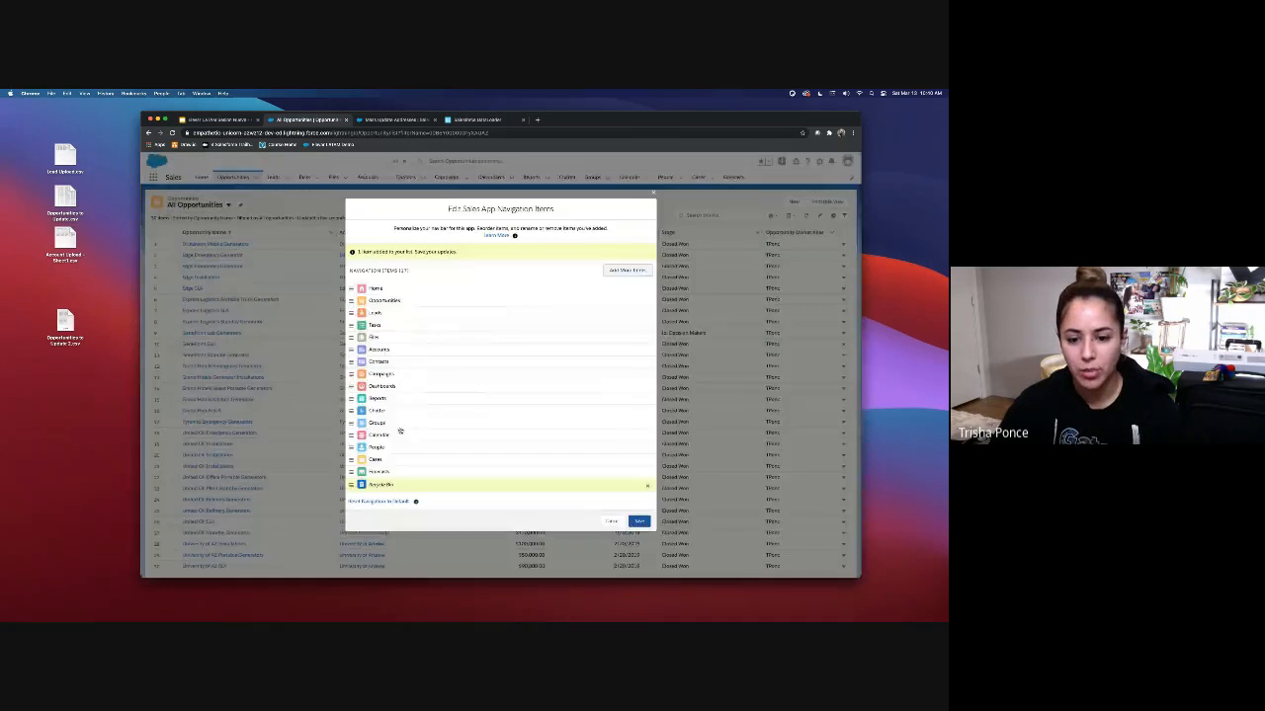
left_click(639, 521)
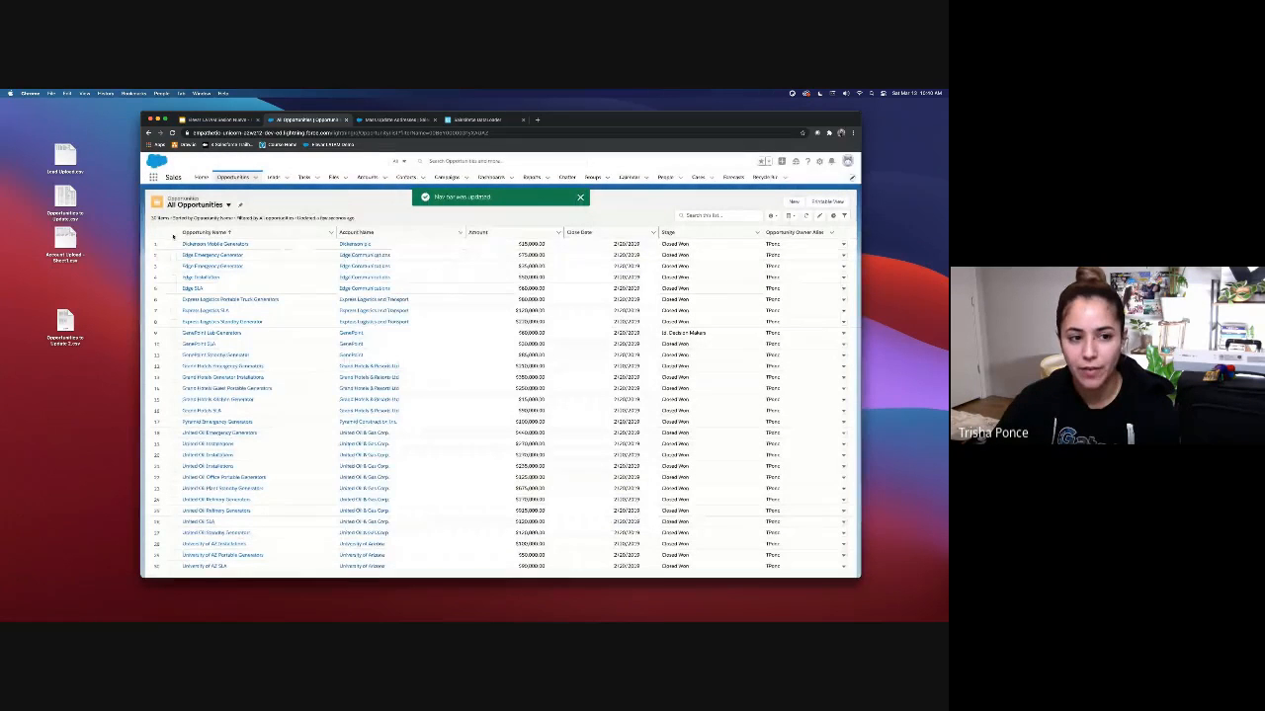
left_click(172, 233)
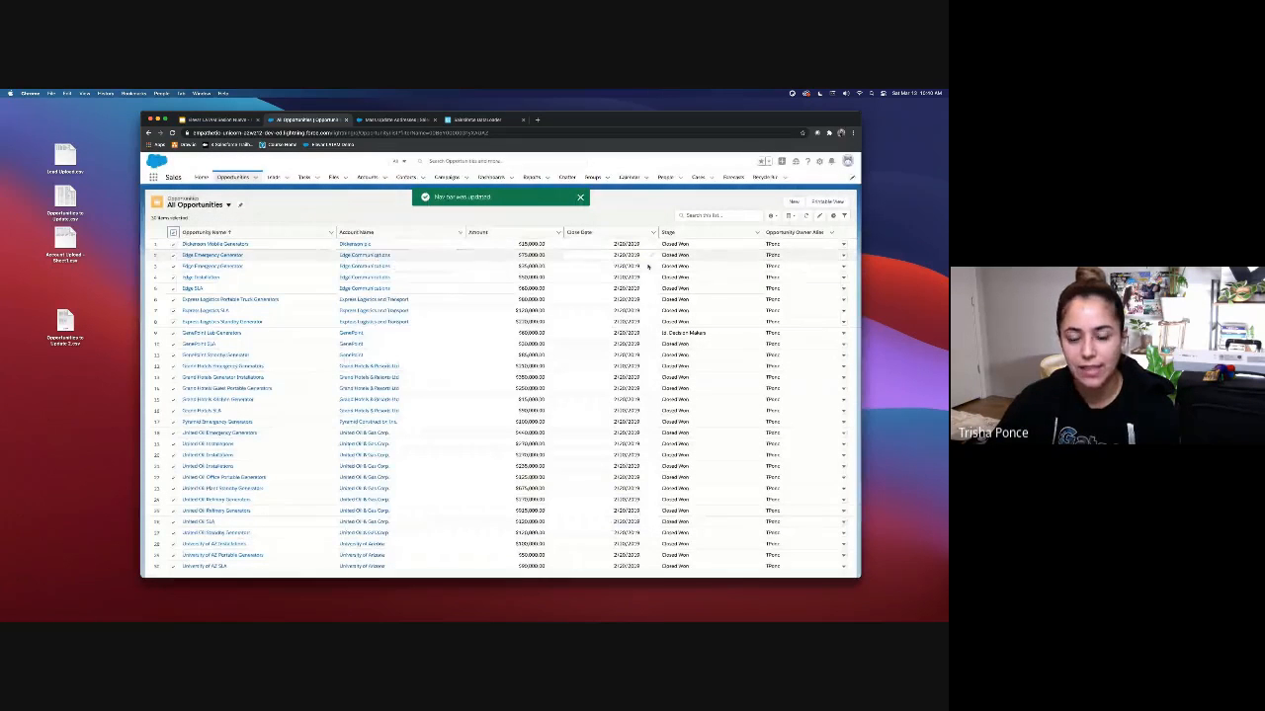
left_click(764, 176)
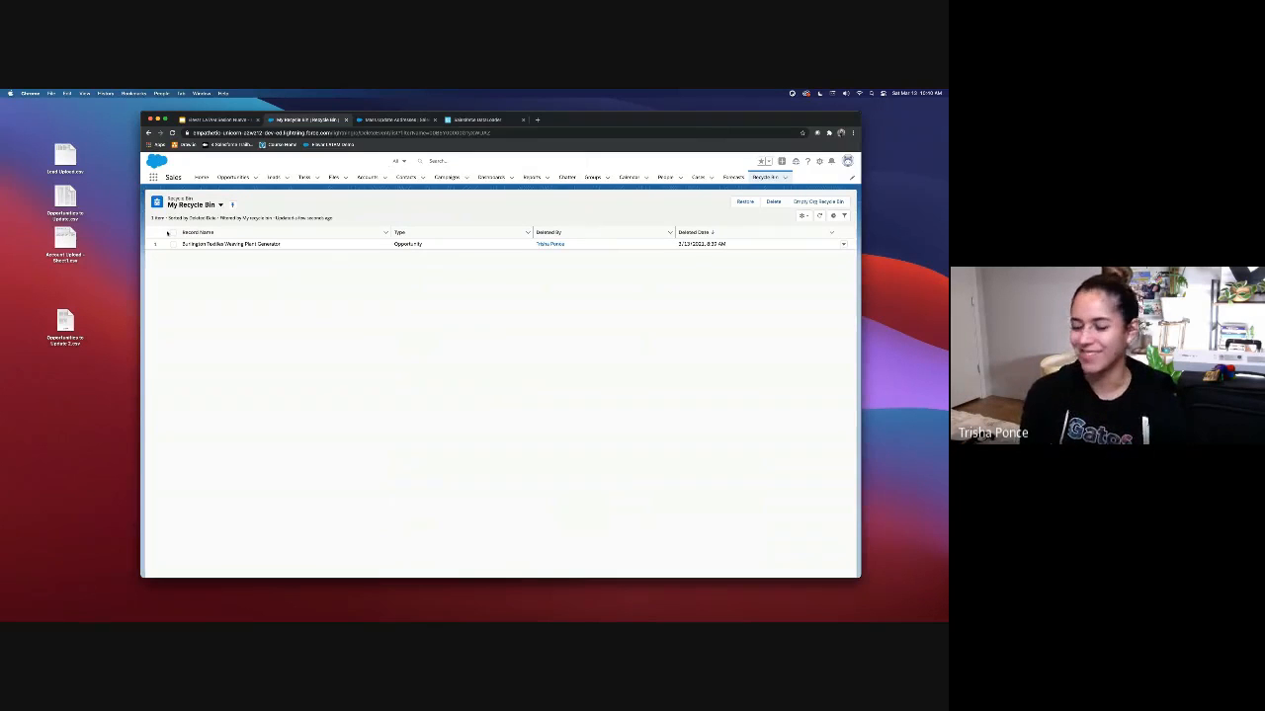
Step: Restore the deleted Burlington Textiles Weaving Plant Generator opportunity from the Recycle Bin
left_click(172, 232)
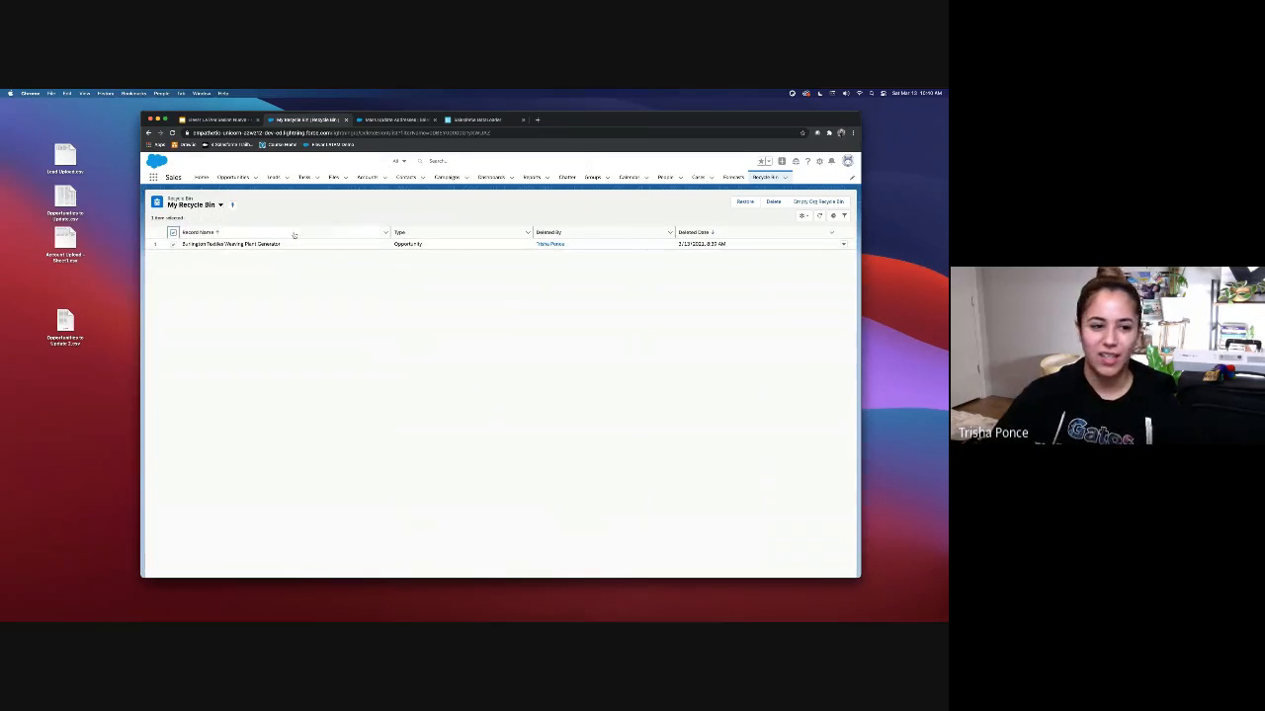
left_click(843, 244)
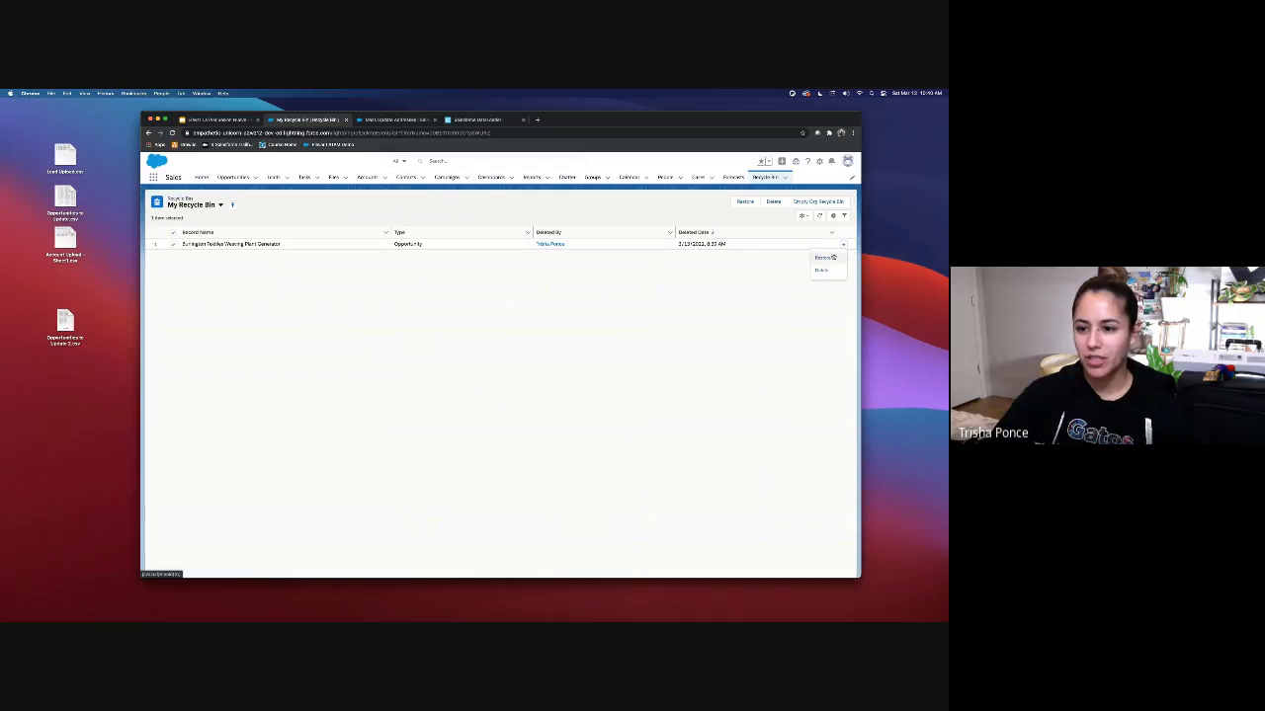
left_click(824, 259)
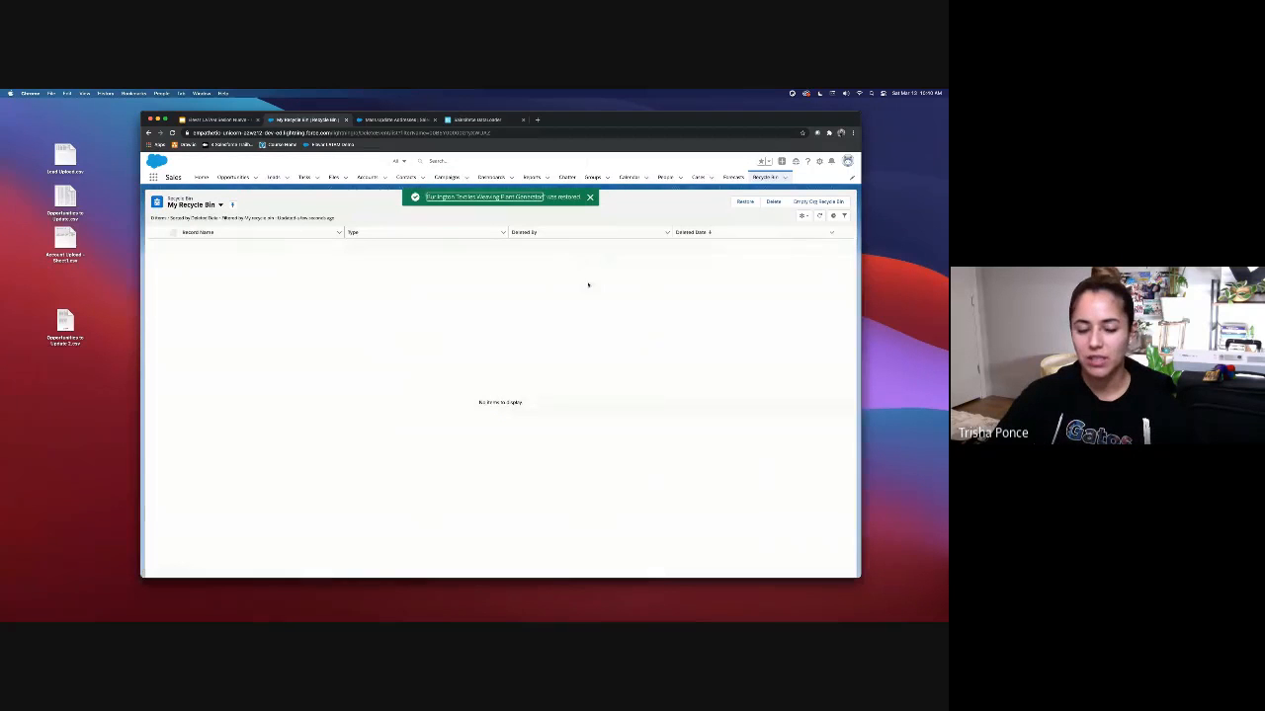
Step: Show the All Opportunities list view, then return to the 'Great Power... Great Responsibility' slide
left_click(234, 177)
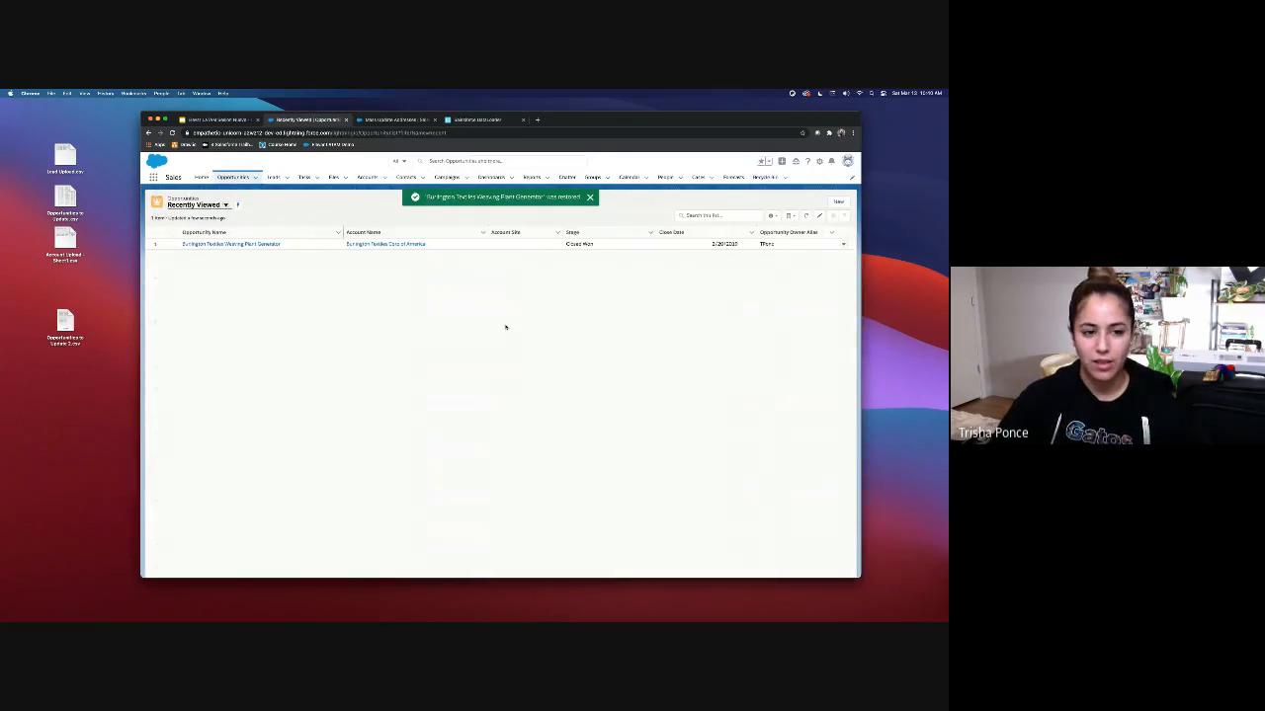
left_click(225, 204)
left_click(235, 249)
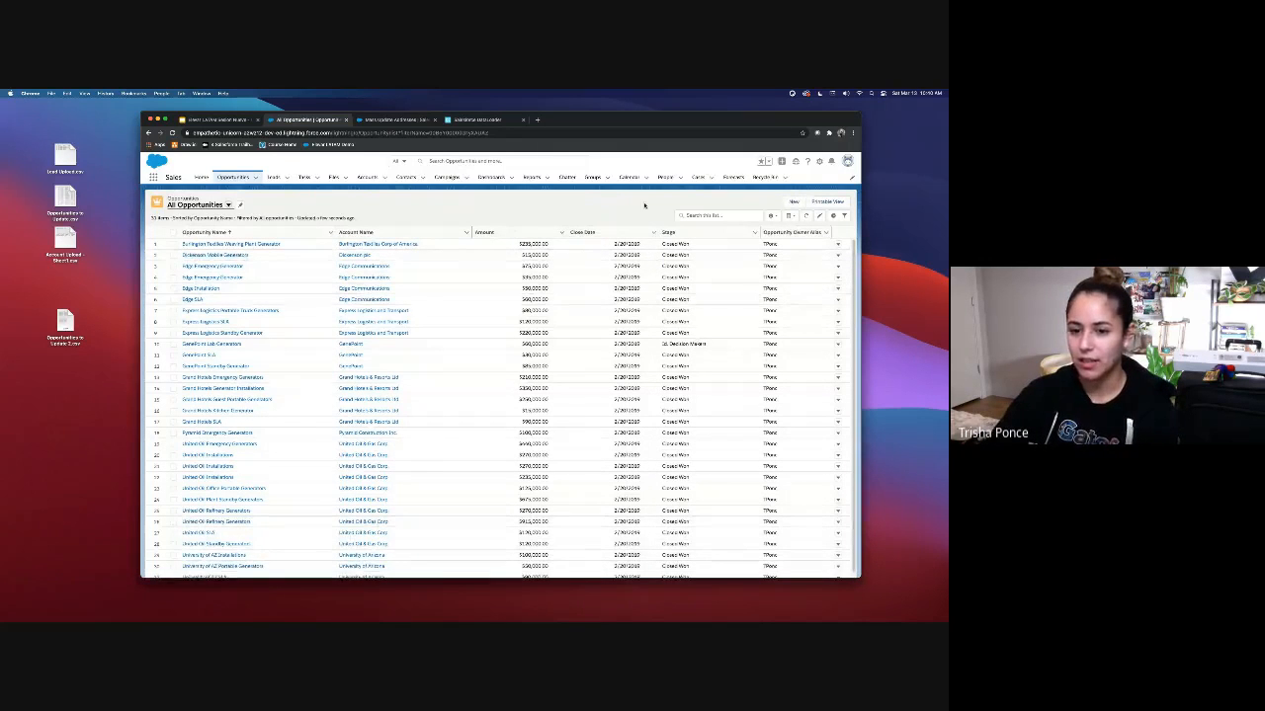
left_click(219, 120)
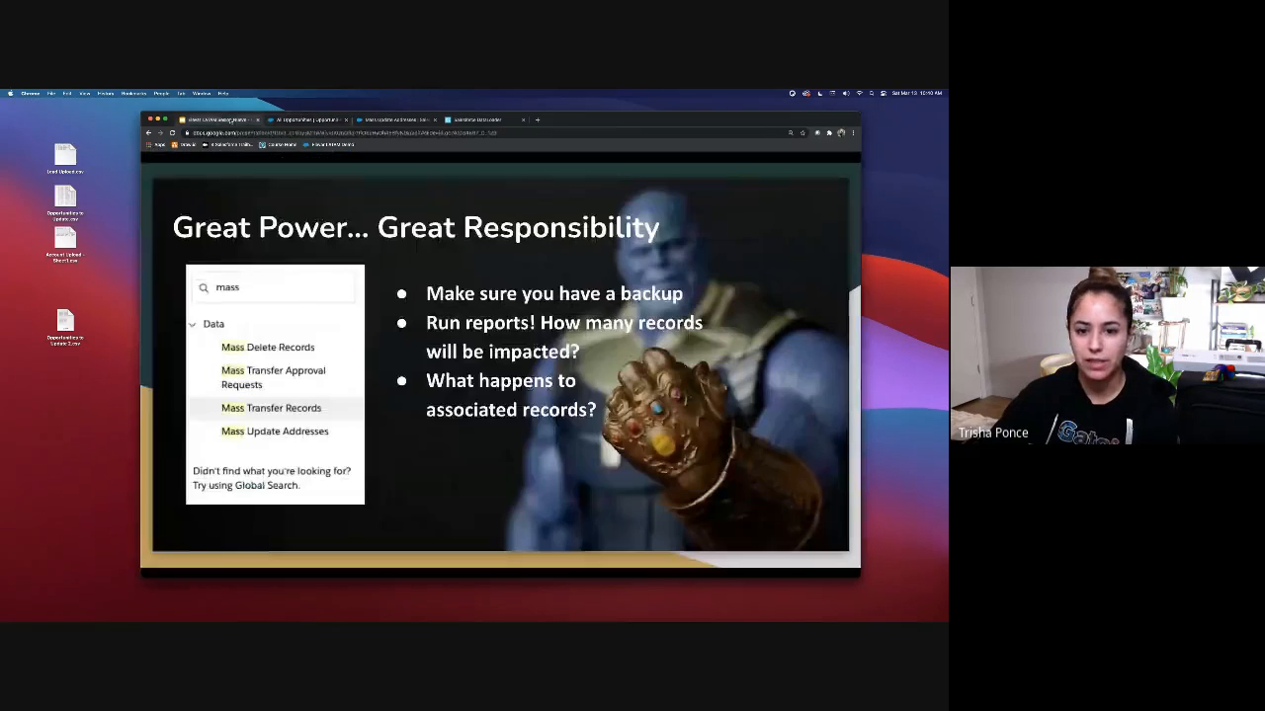
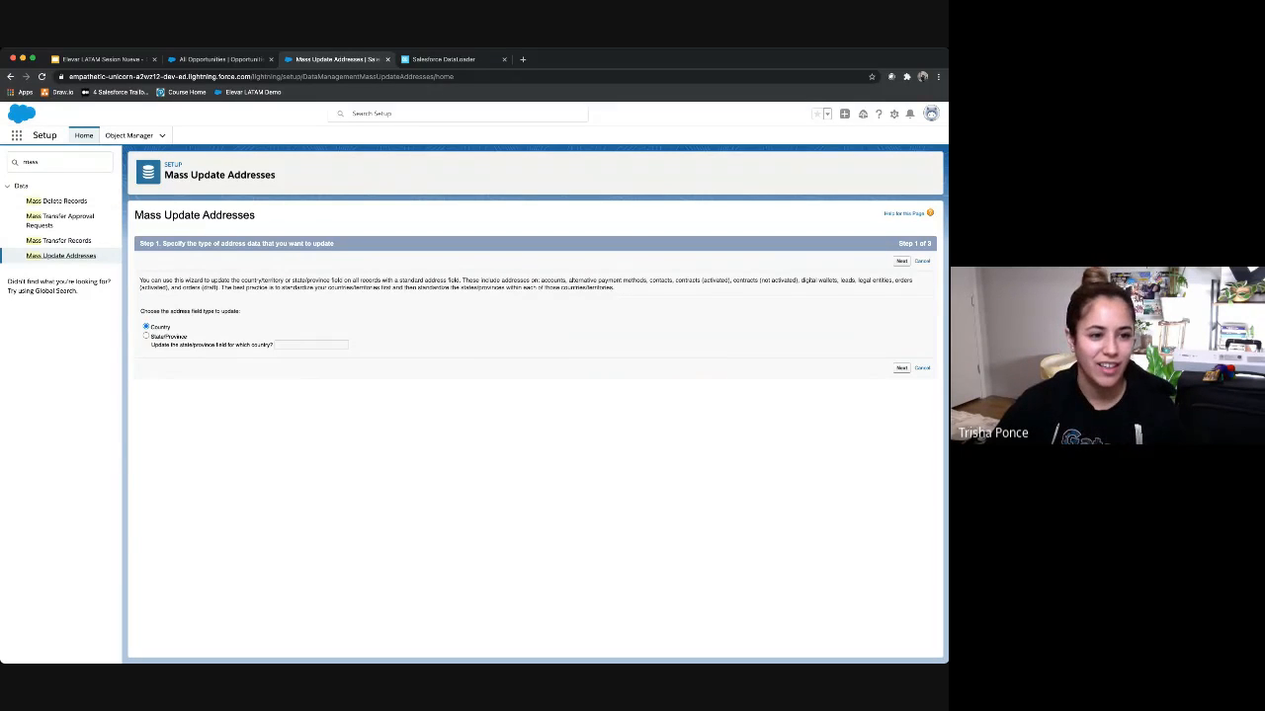
Step: Replace 'mass' with 'user' in the Setup Quick Find box to show the Users settings
double_click(46, 162)
type("user")
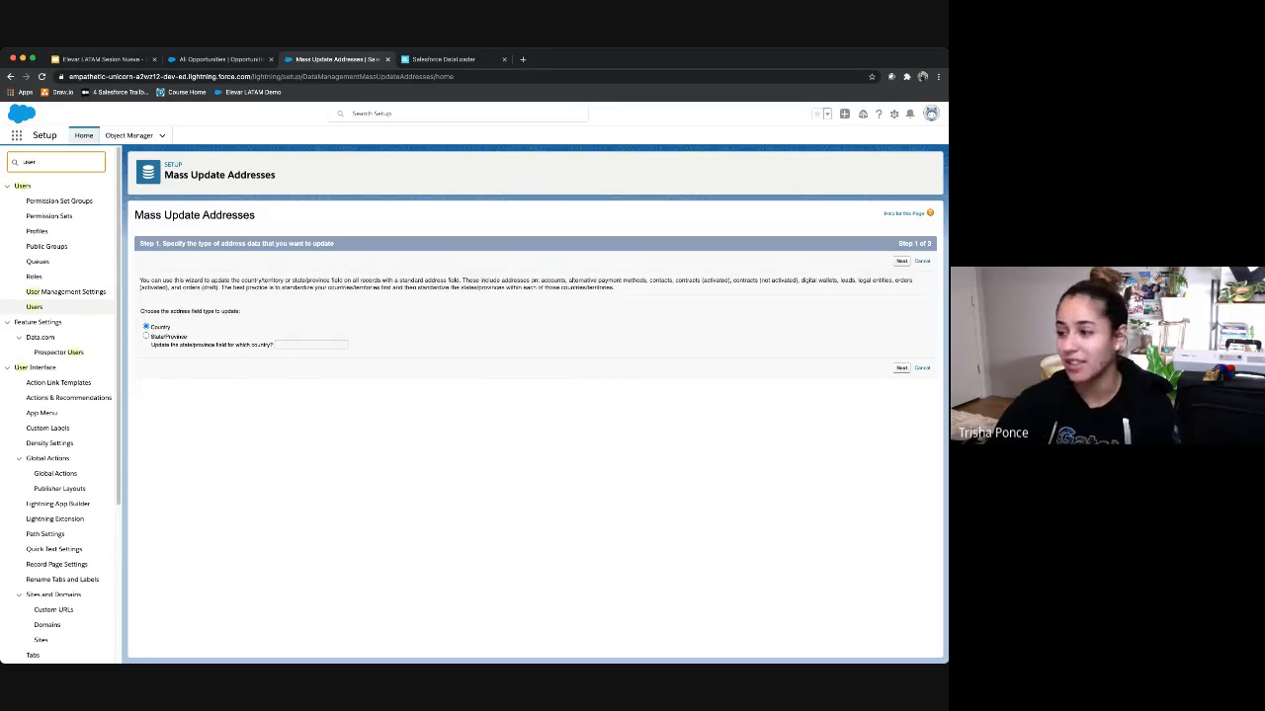
Step: Start a new user from Users, entering the first name, last name and email address
left_click(34, 307)
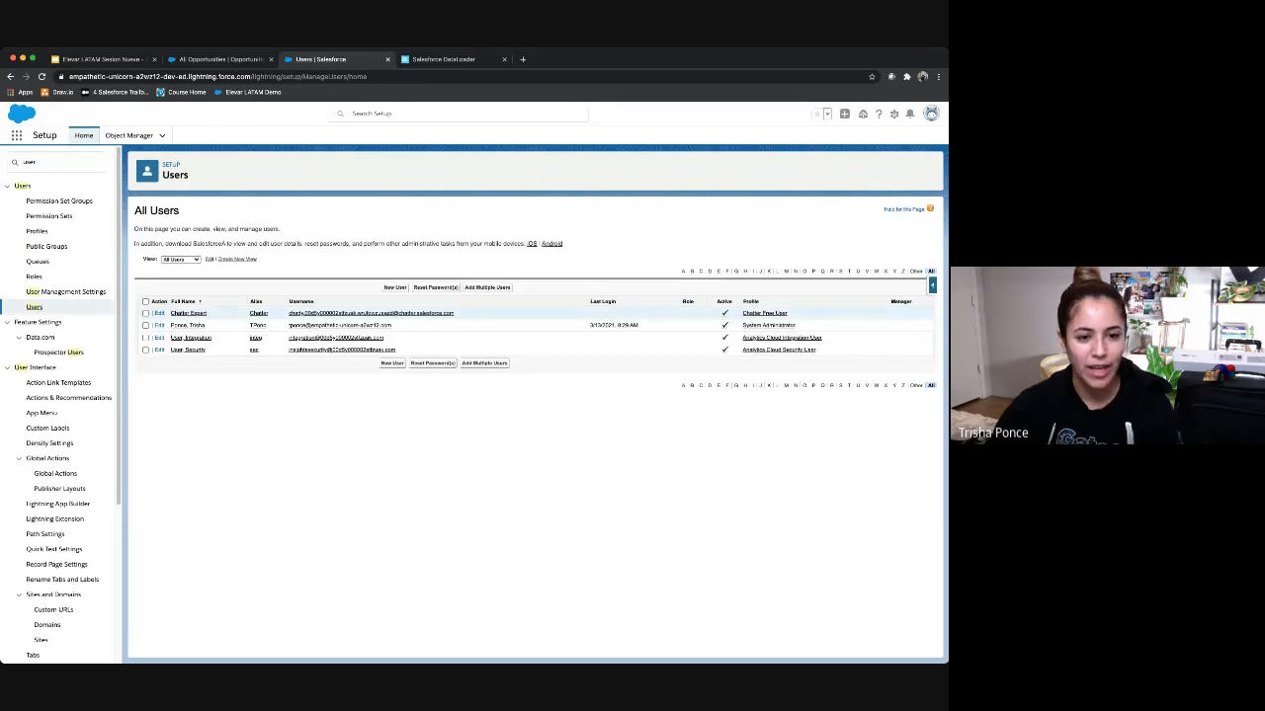
left_click(395, 286)
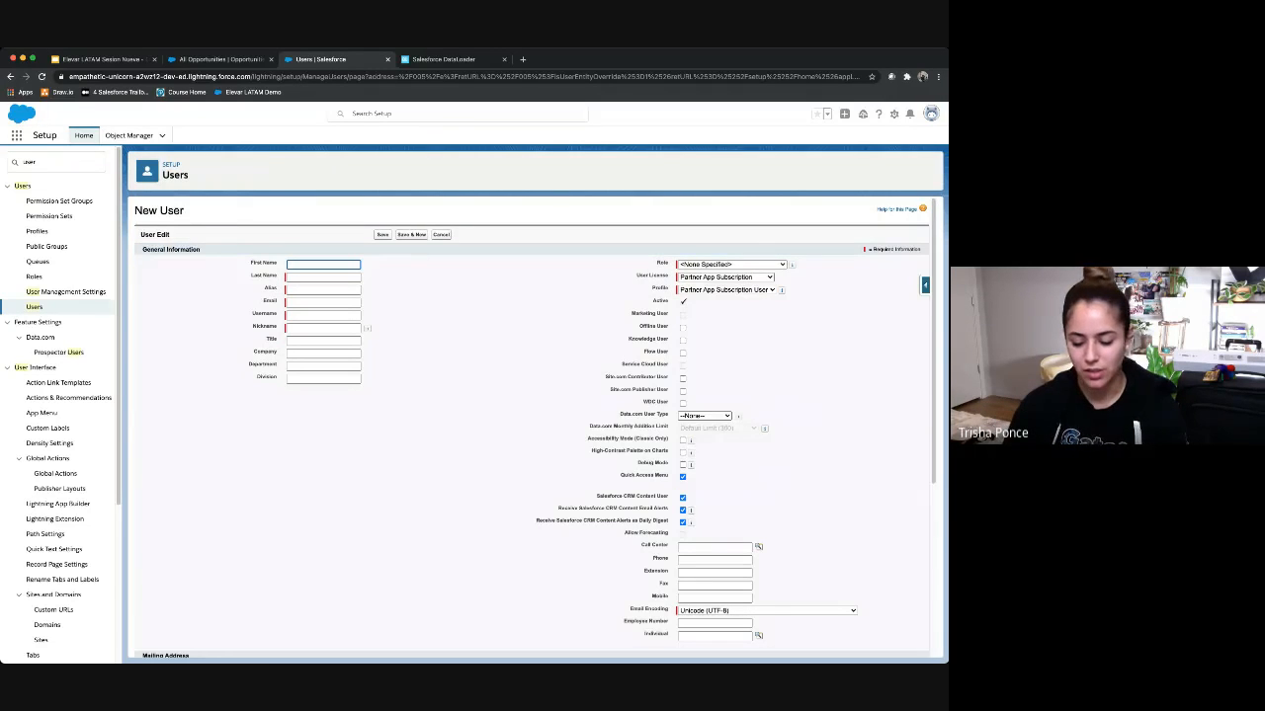
type("E")
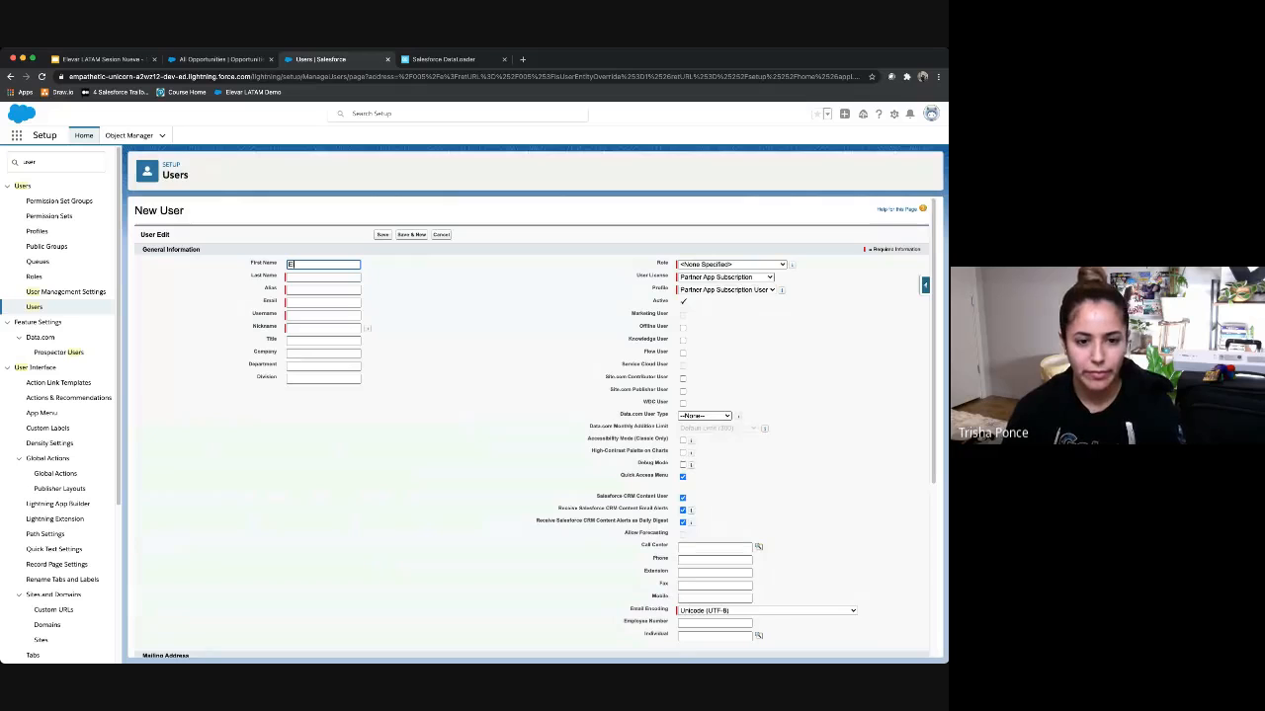
type("vis")
key("Tab")
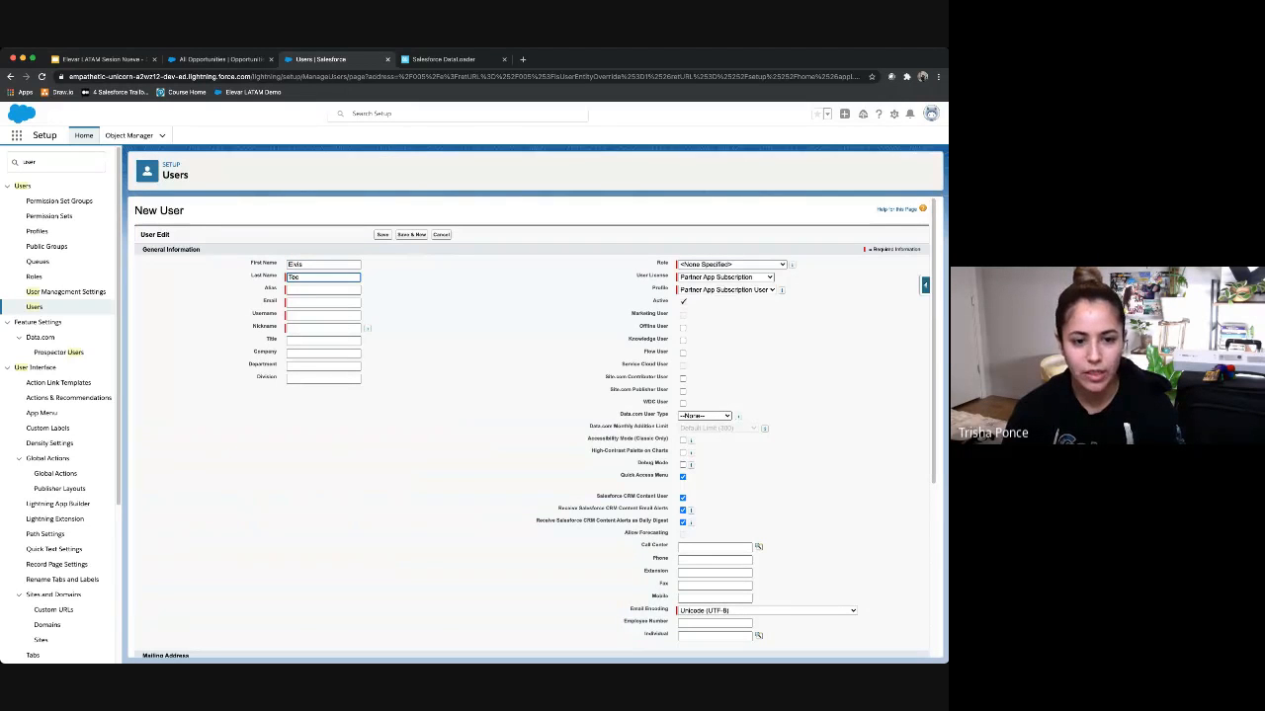
key("Tab")
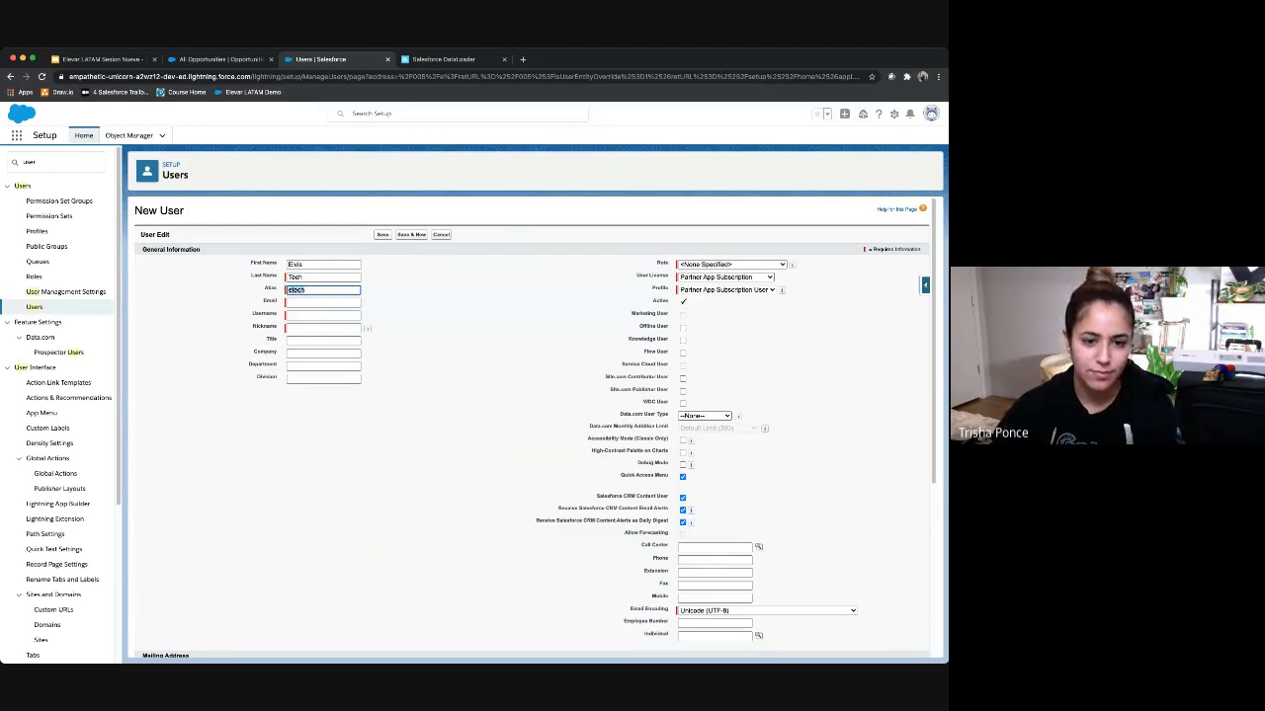
key("Tab")
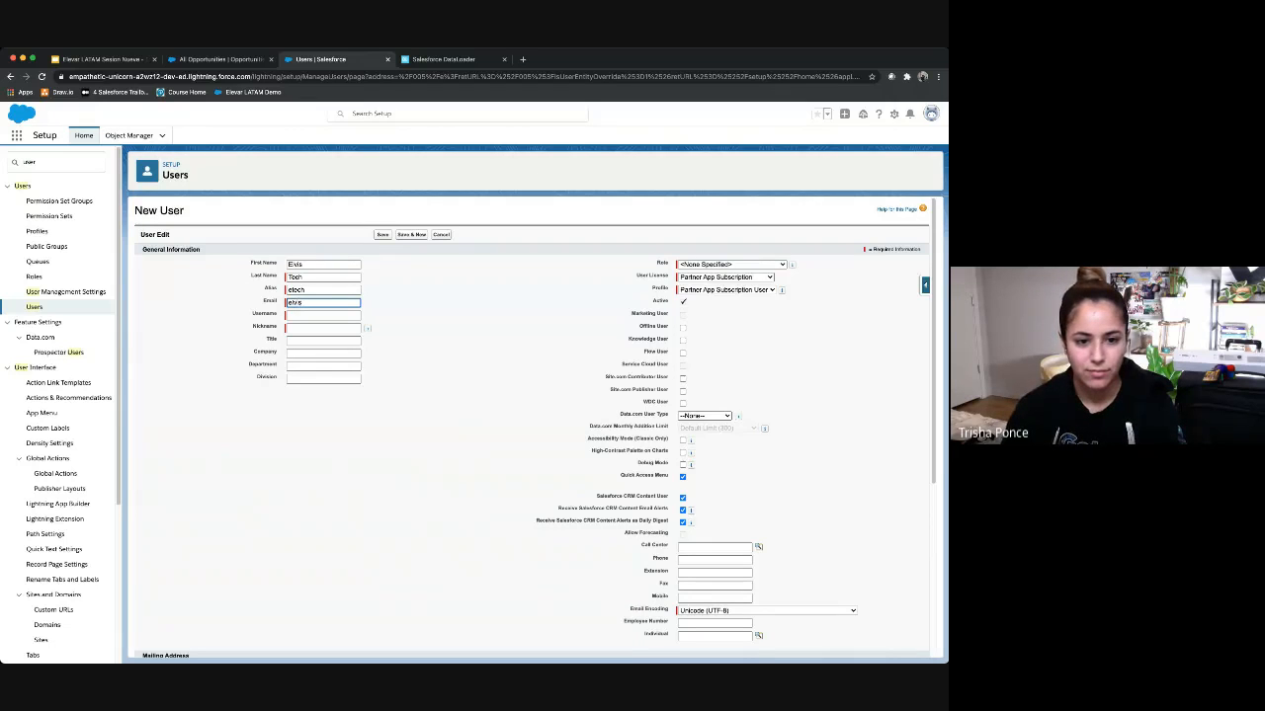
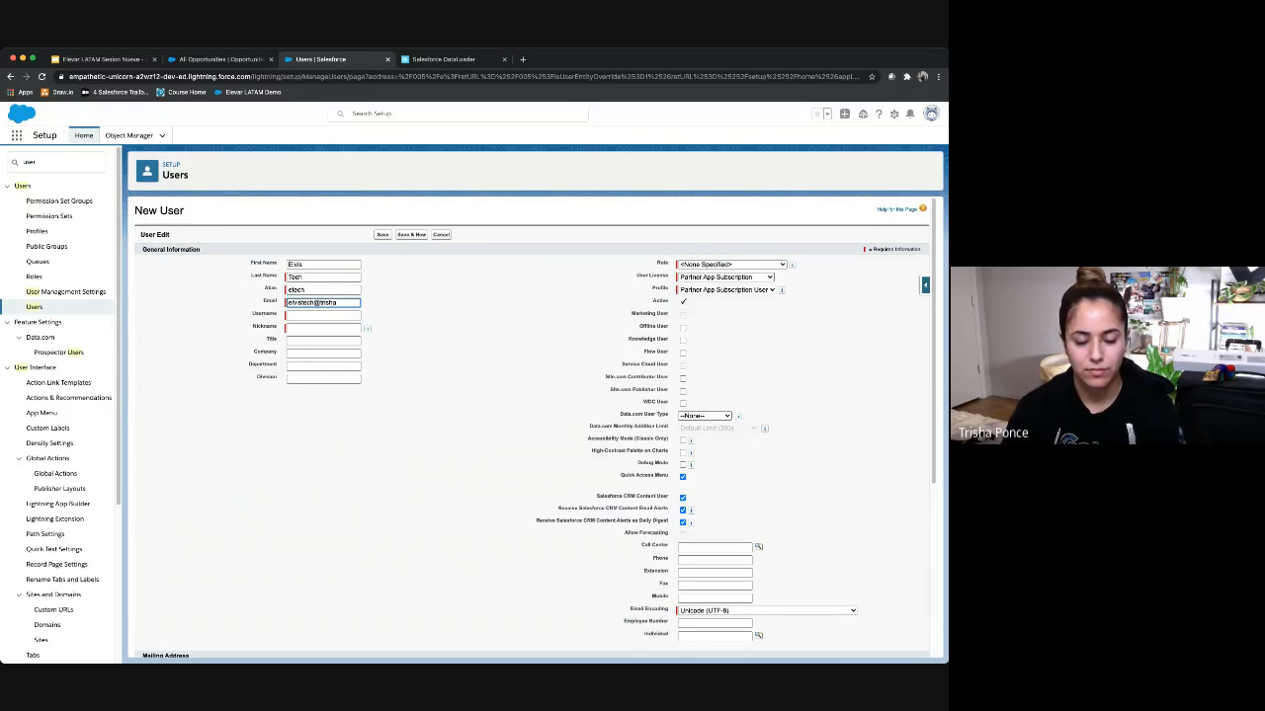
Step: Keep the auto-filled username and nickname and set the Title to 'Strategy Team'
key("Tab")
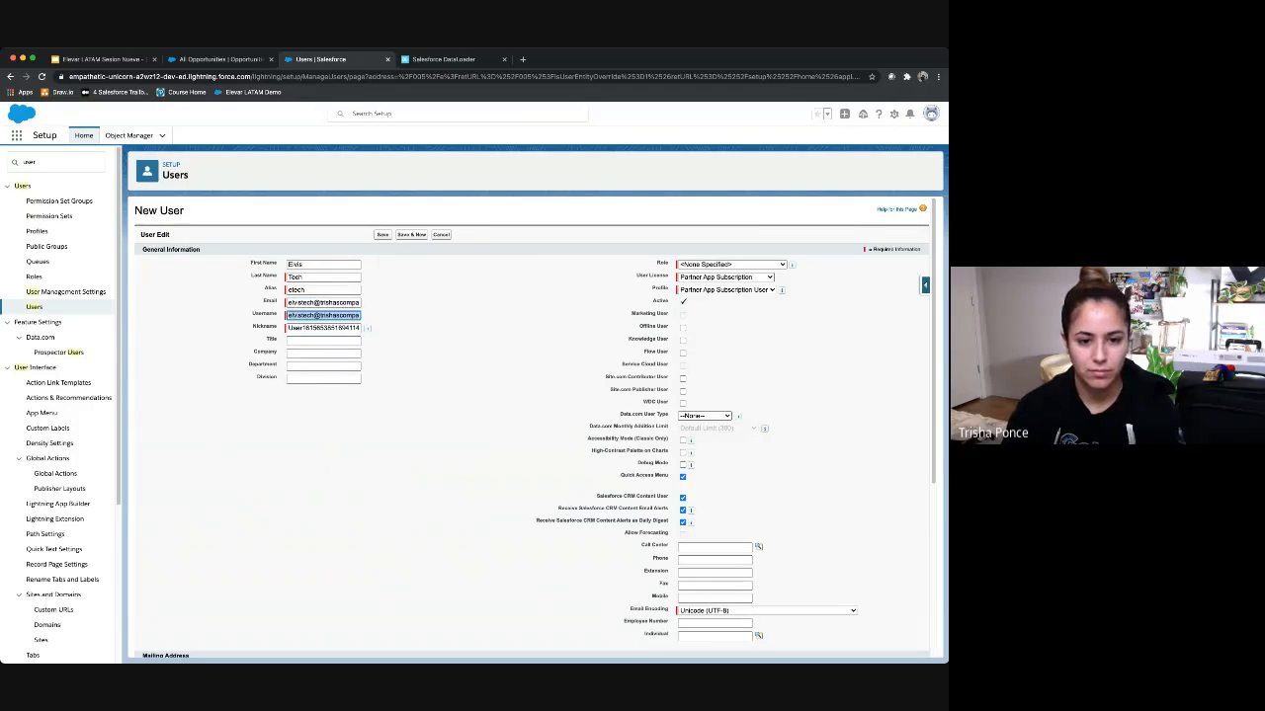
key("Tab")
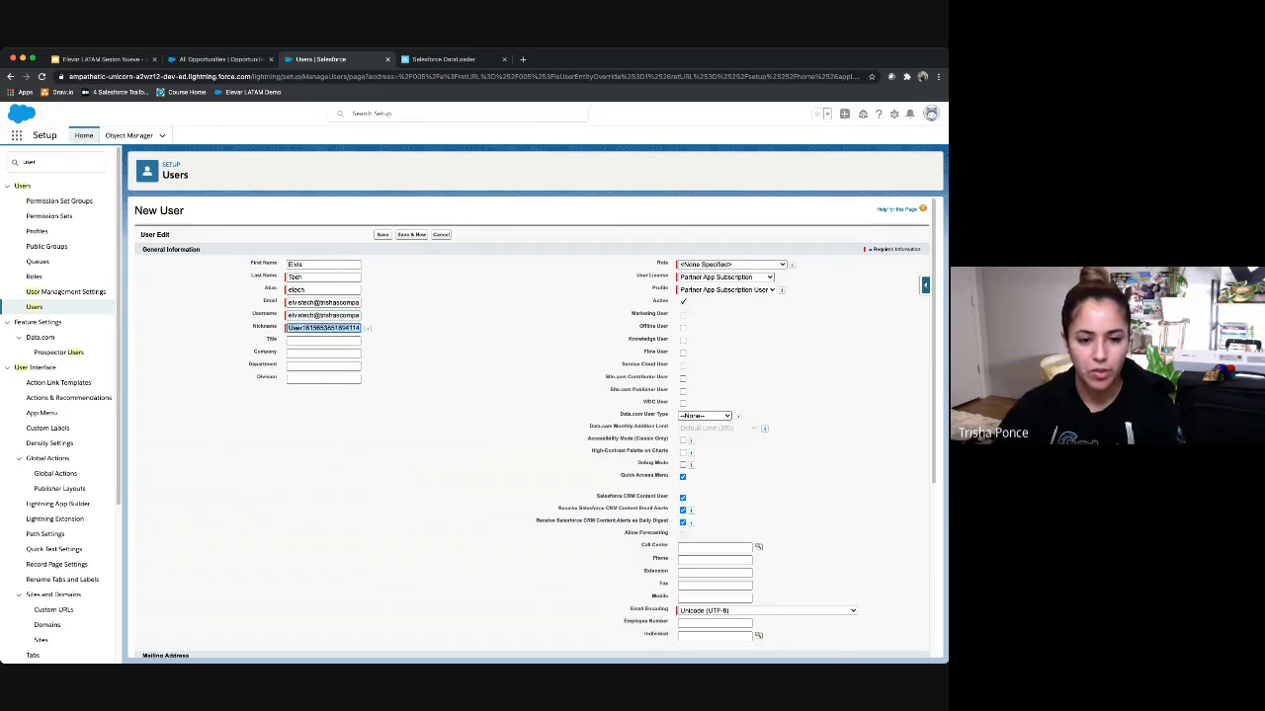
key("Tab")
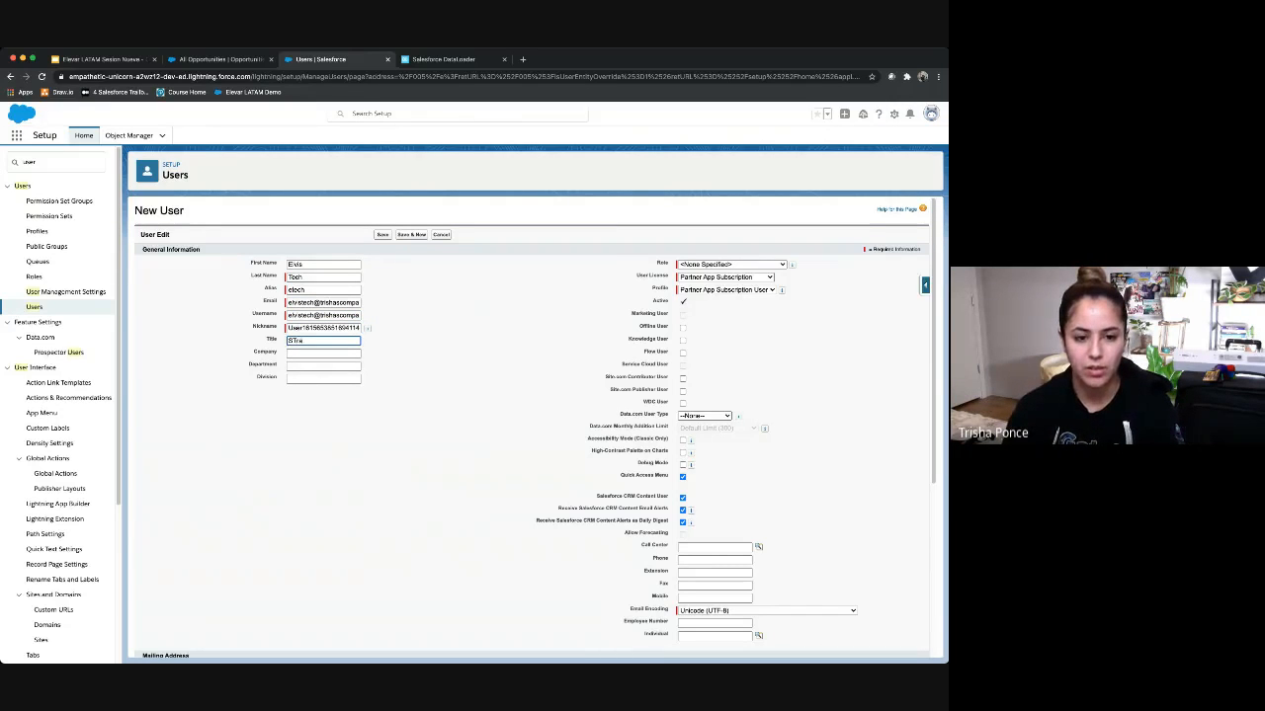
type("St")
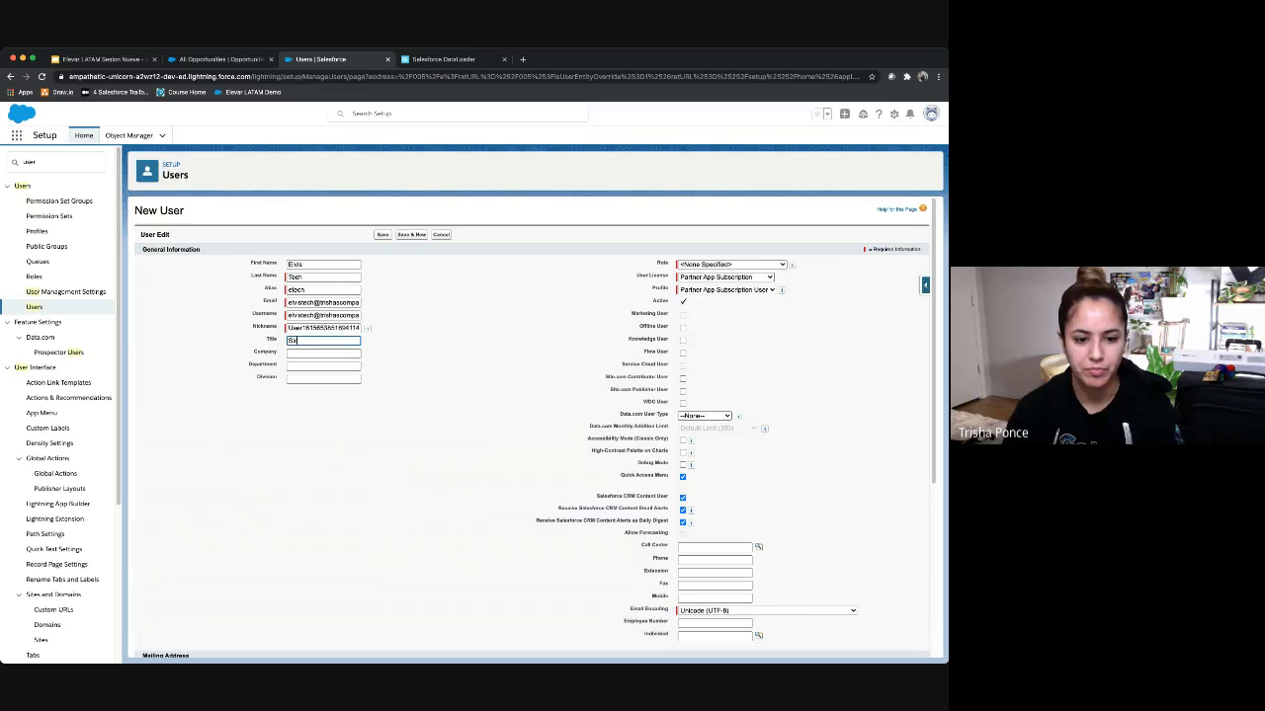
type("rategy Team")
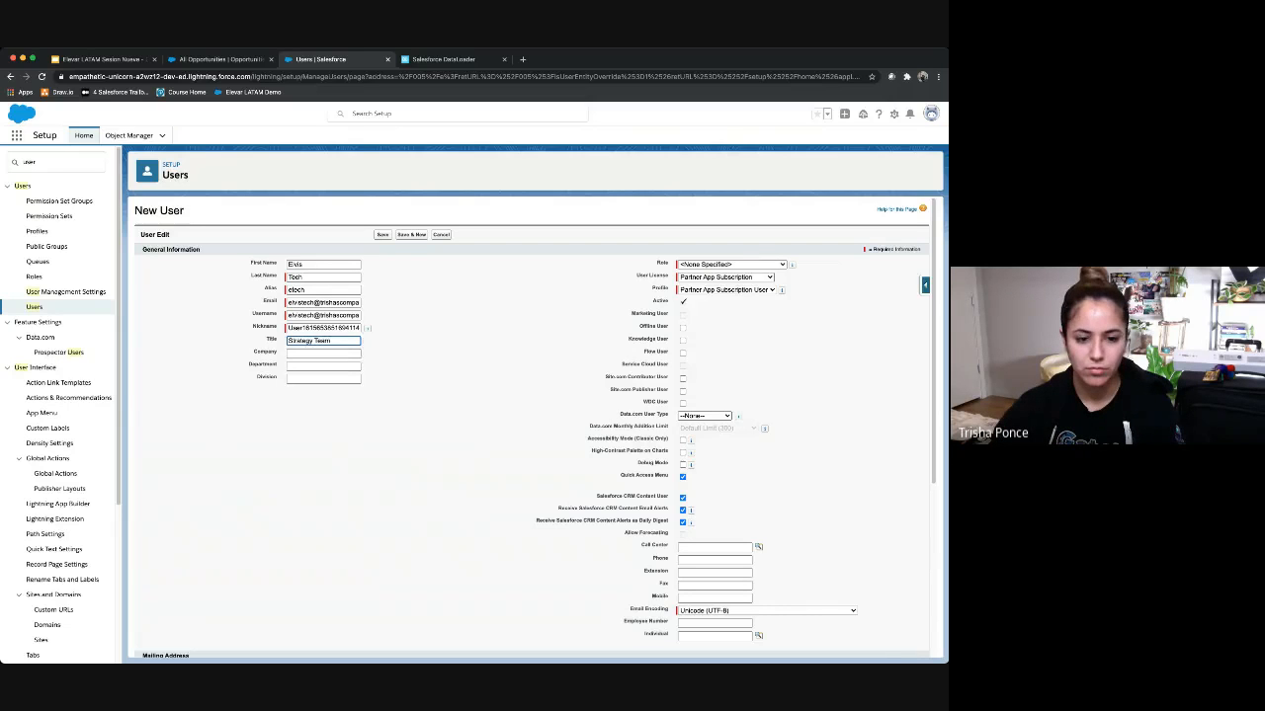
key("Tab")
Step: Assign the Salesforce license, Custom: Support Profile, and the Customer Support, North America role
left_click(732, 264)
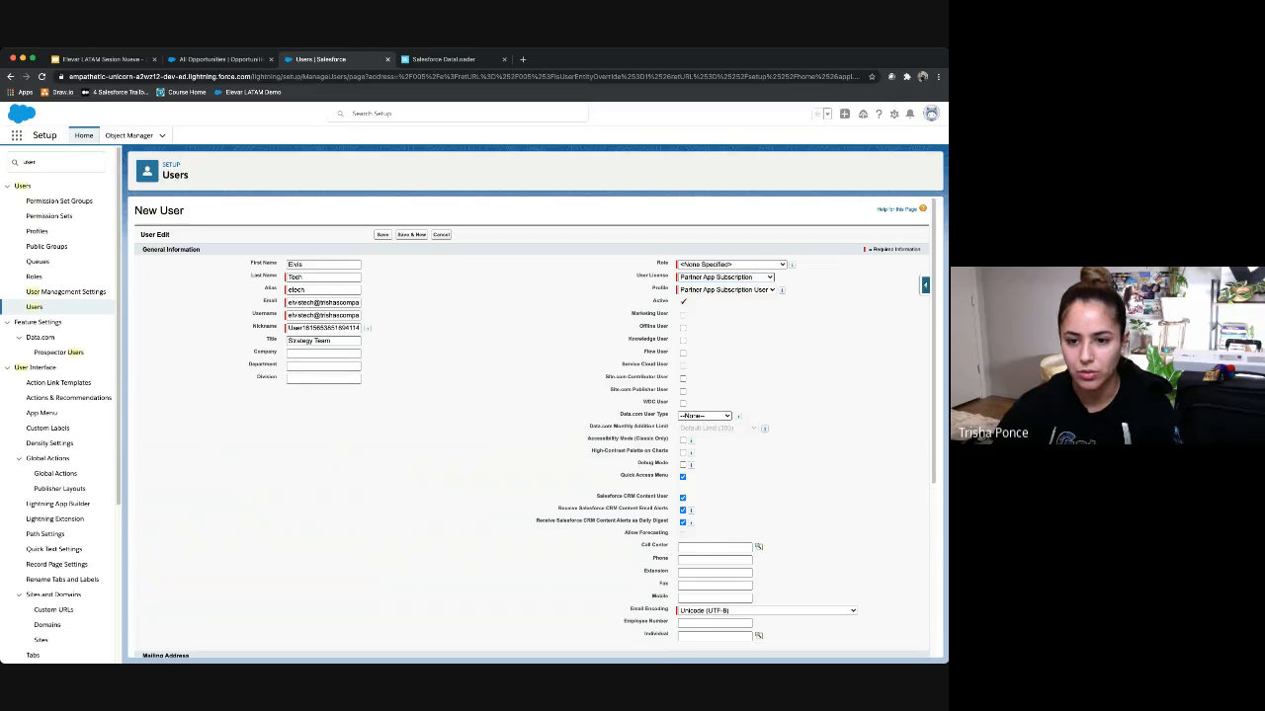
left_click(725, 278)
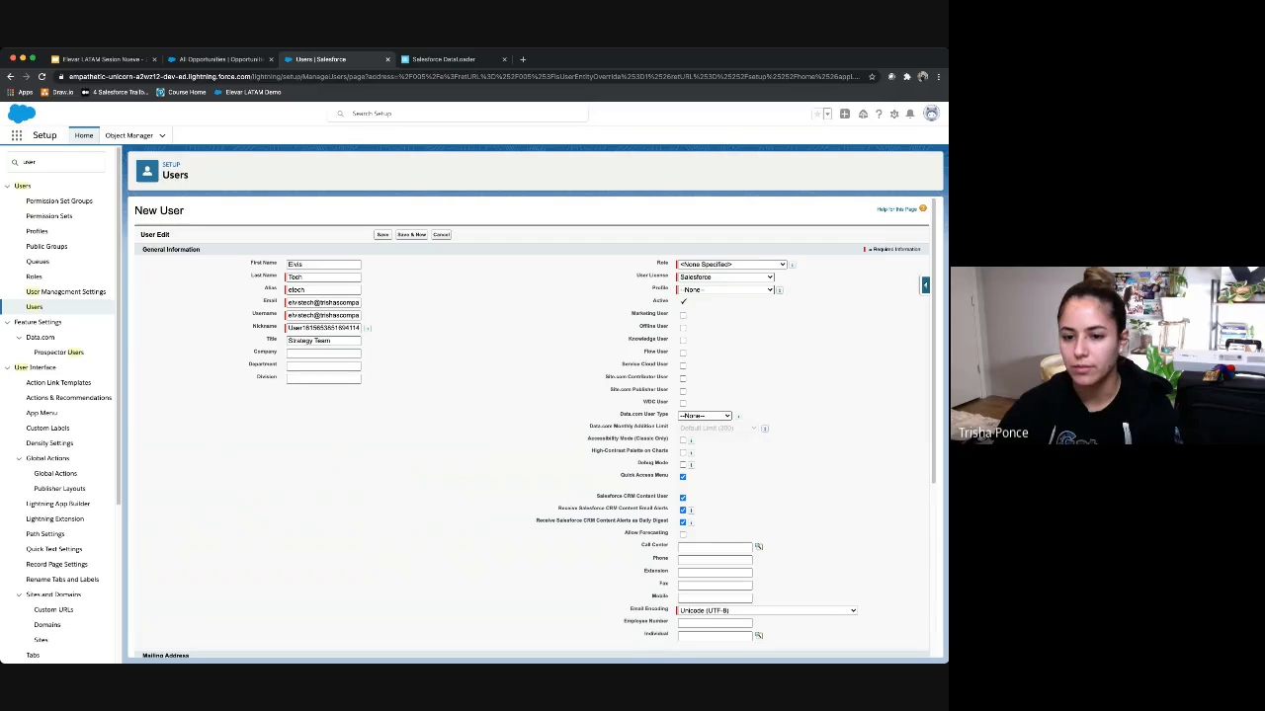
left_click(725, 291)
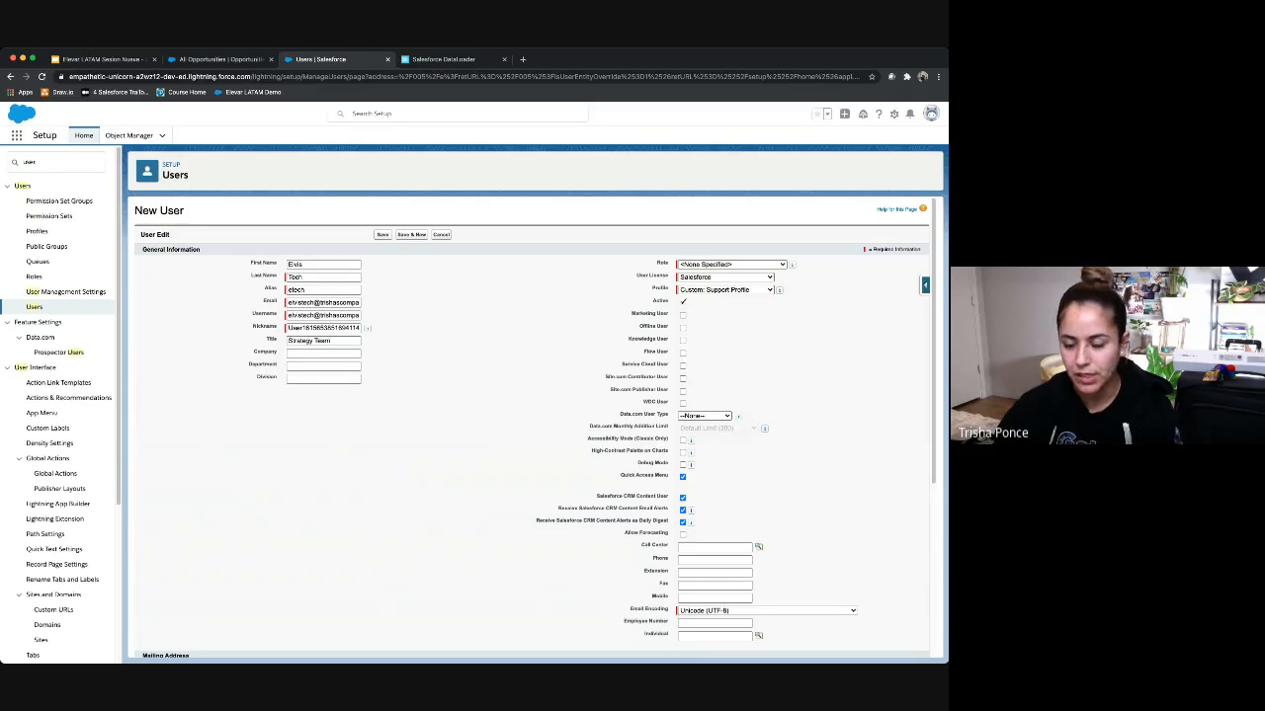
left_click(732, 265)
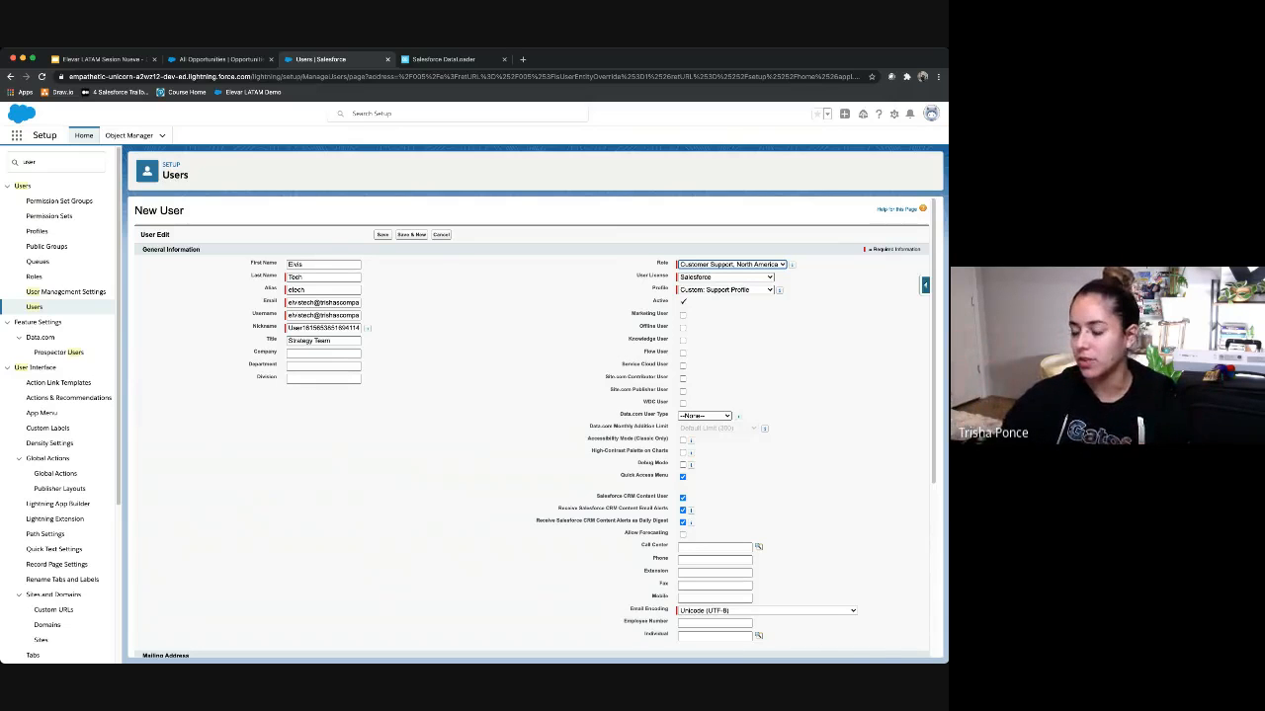
scroll(534, 425, "down", 4)
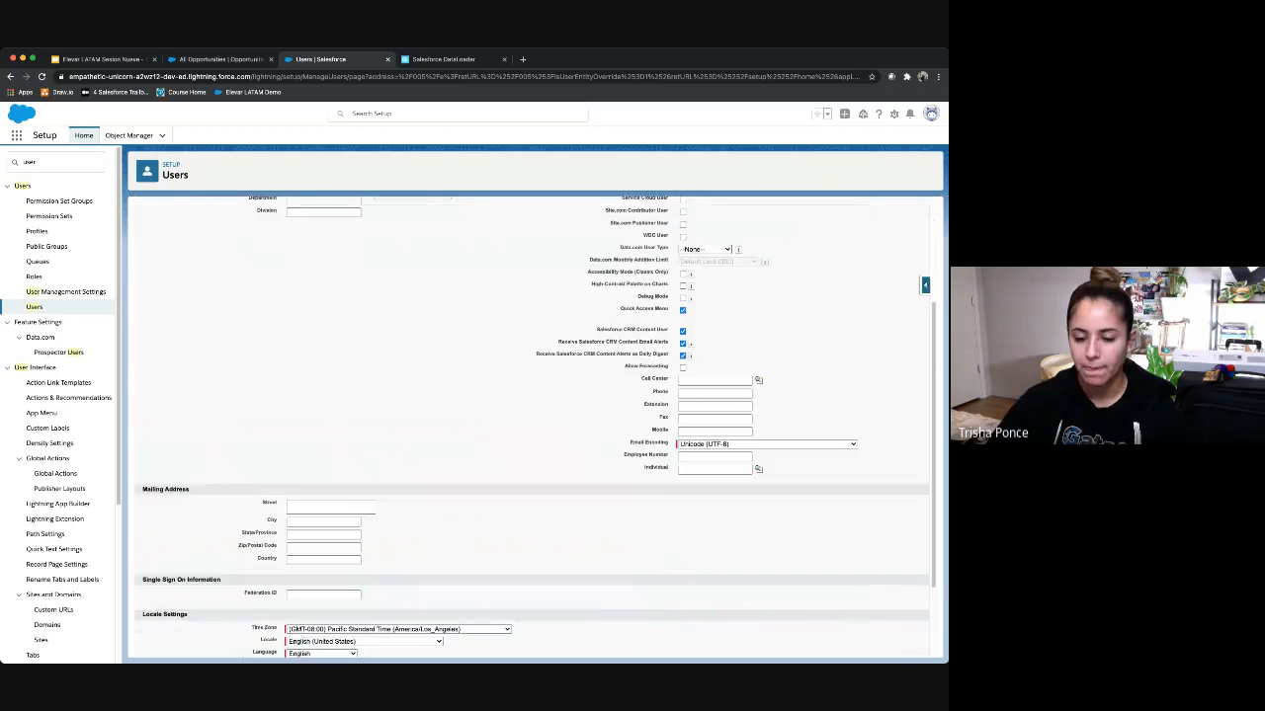
scroll(533, 425, "down", 3)
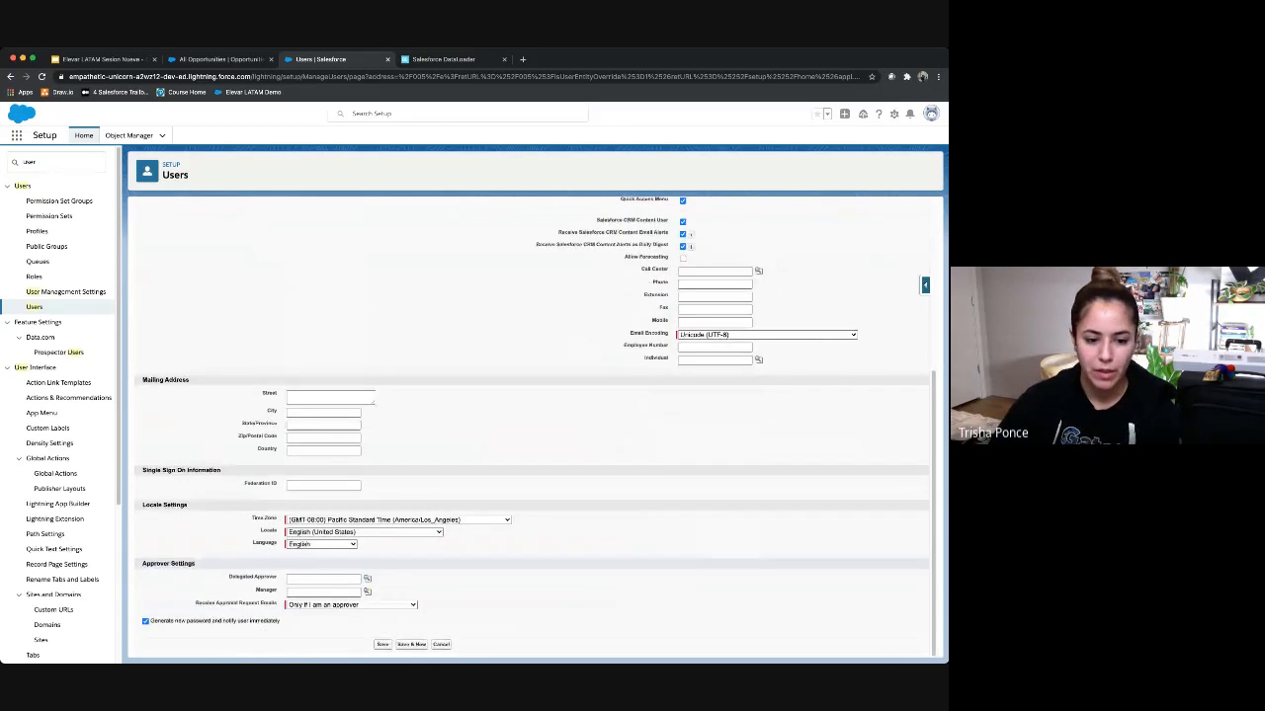
Step: Turn off new password generation and save the first new user
left_click(145, 622)
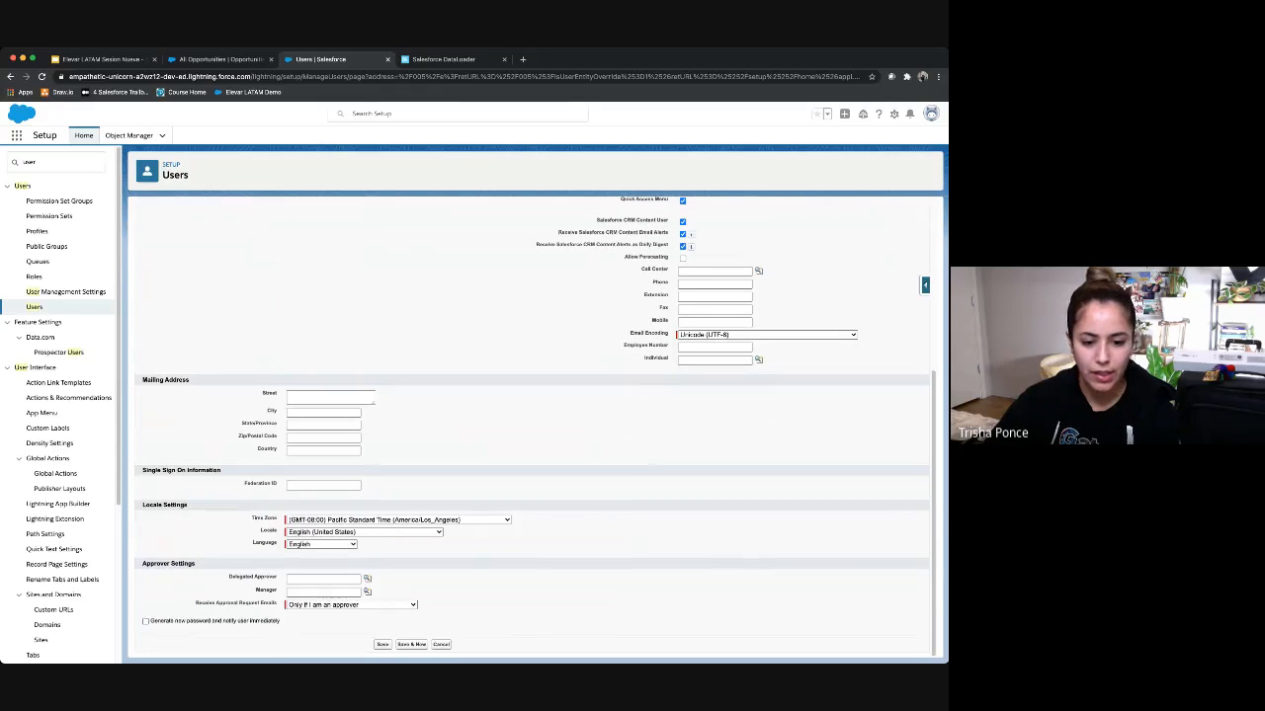
left_click(382, 645)
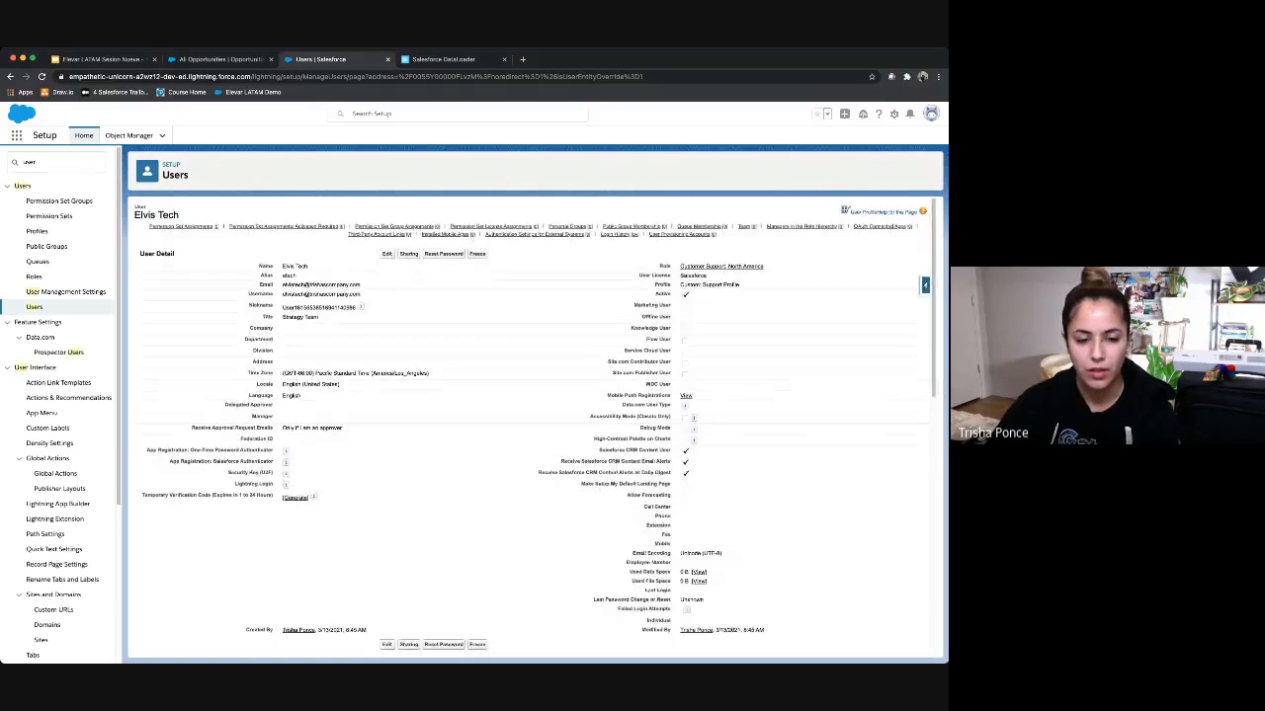
left_click(34, 307)
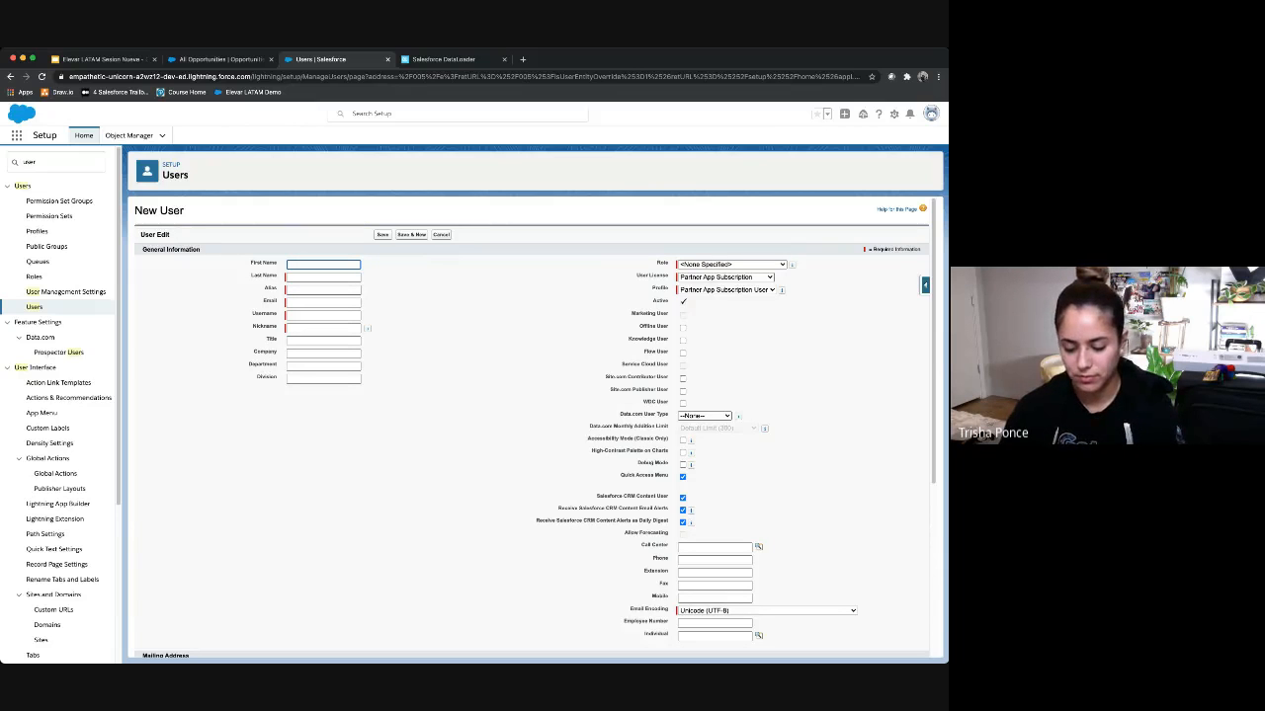
Step: Start a second new user, entering the first name, last name and email address
key("Tab")
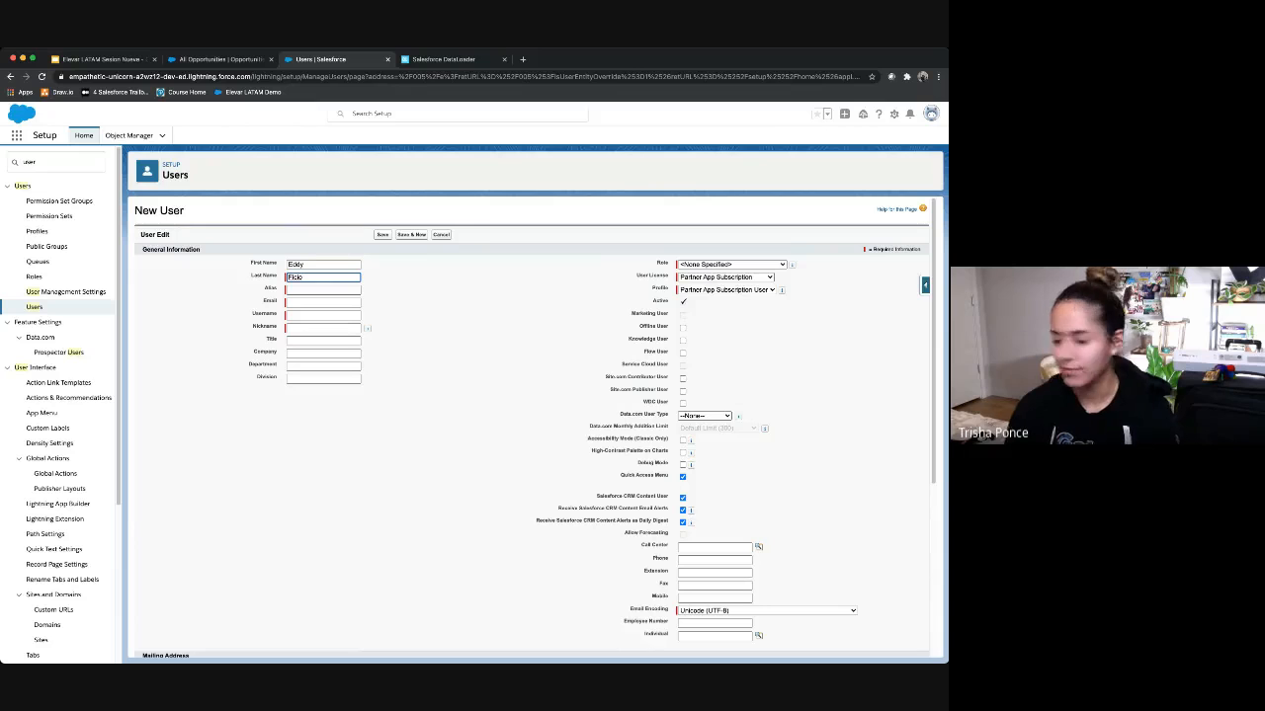
key("Tab")
key("Tab")
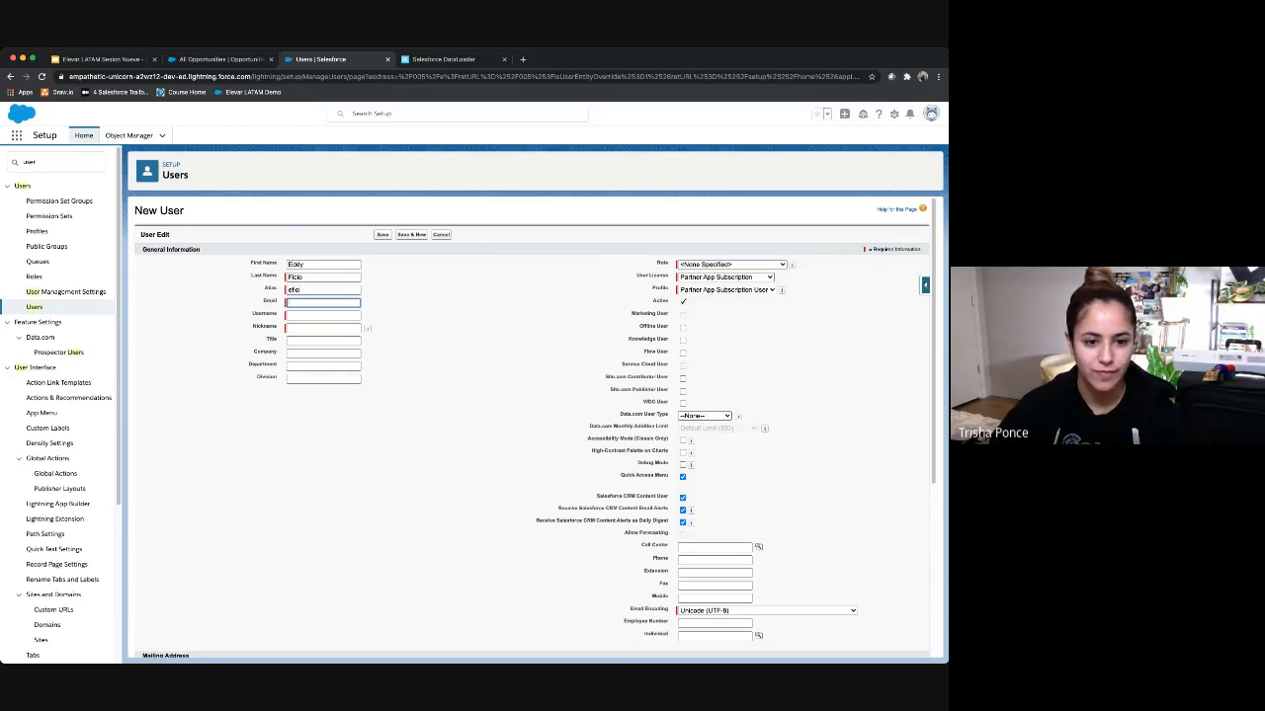
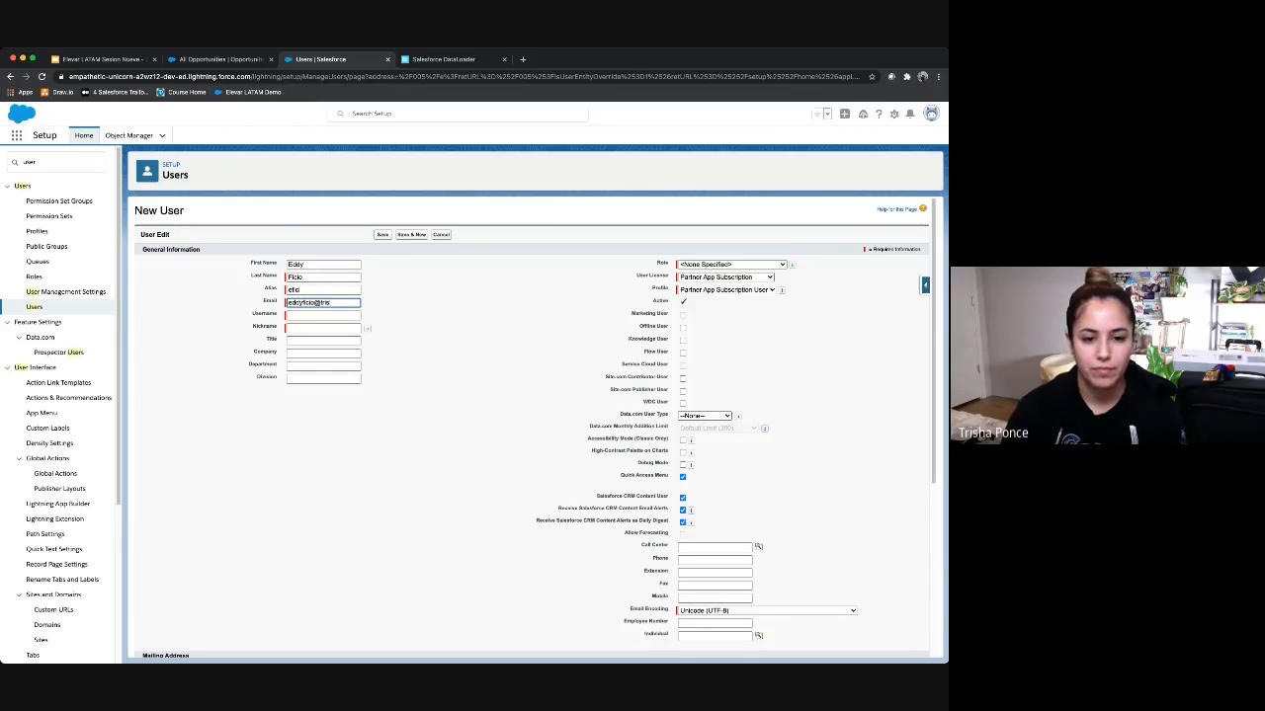
key("Tab")
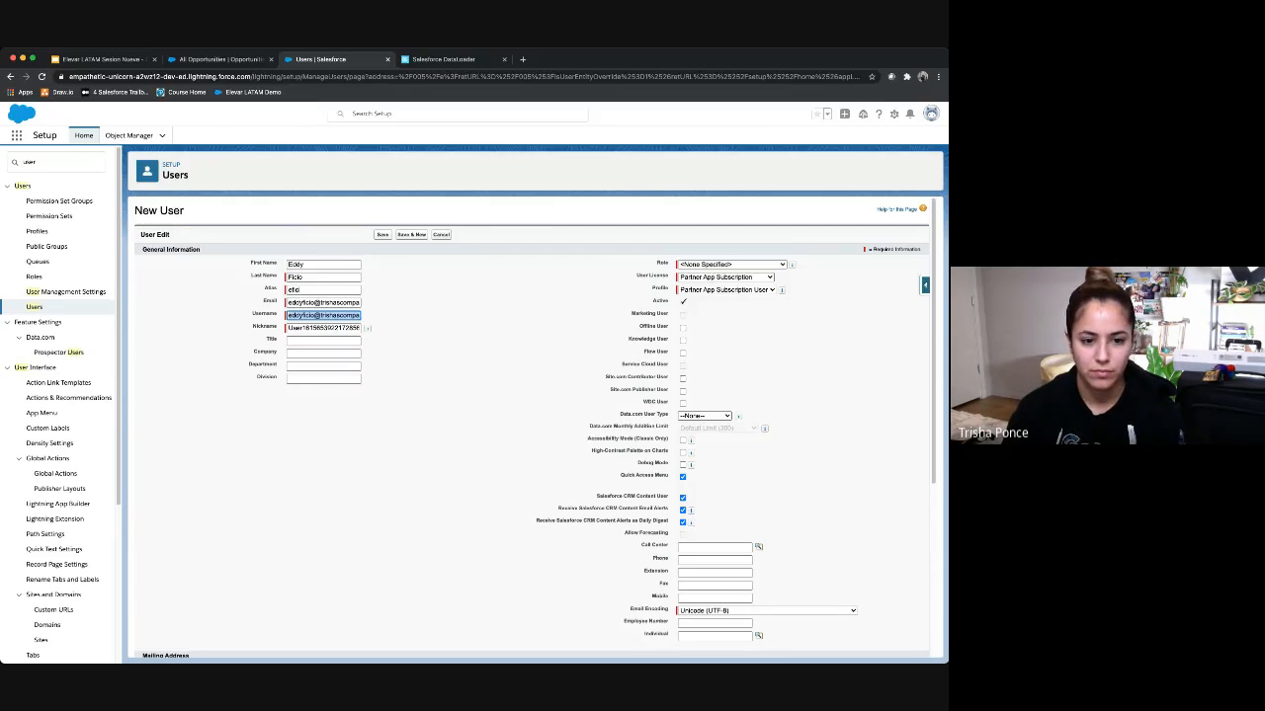
key("Tab")
key("Tab")
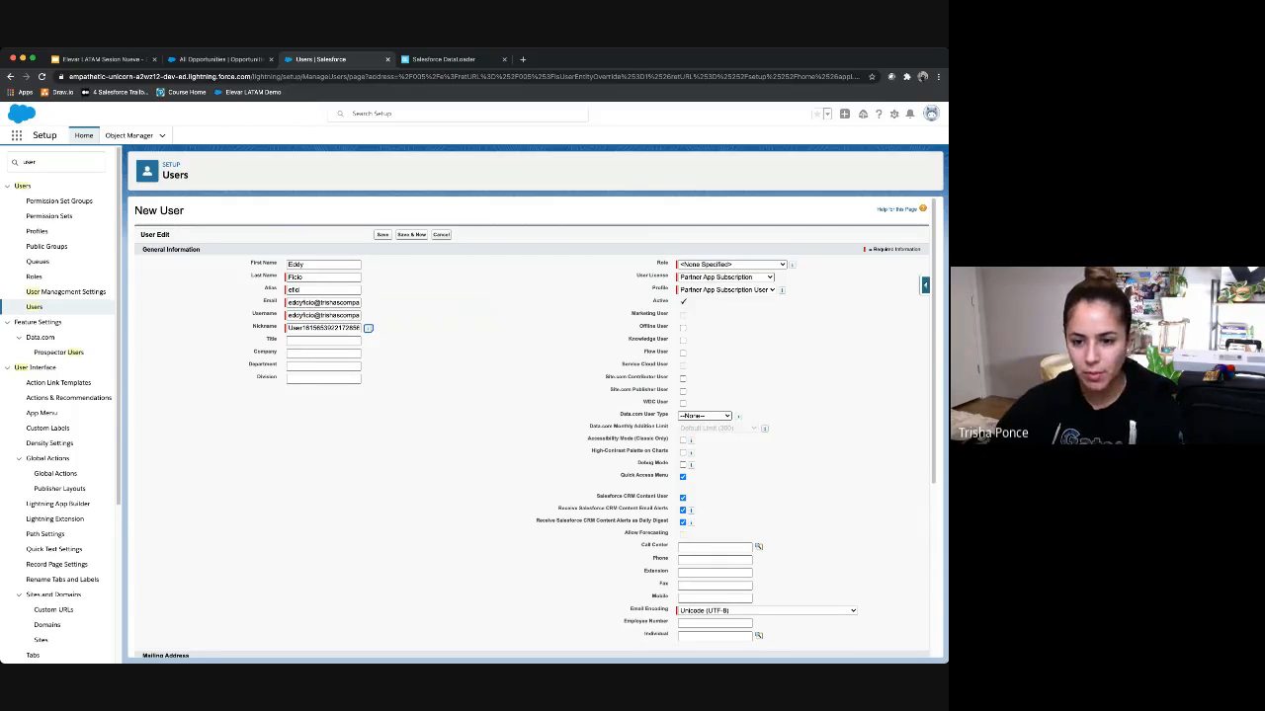
key("Tab")
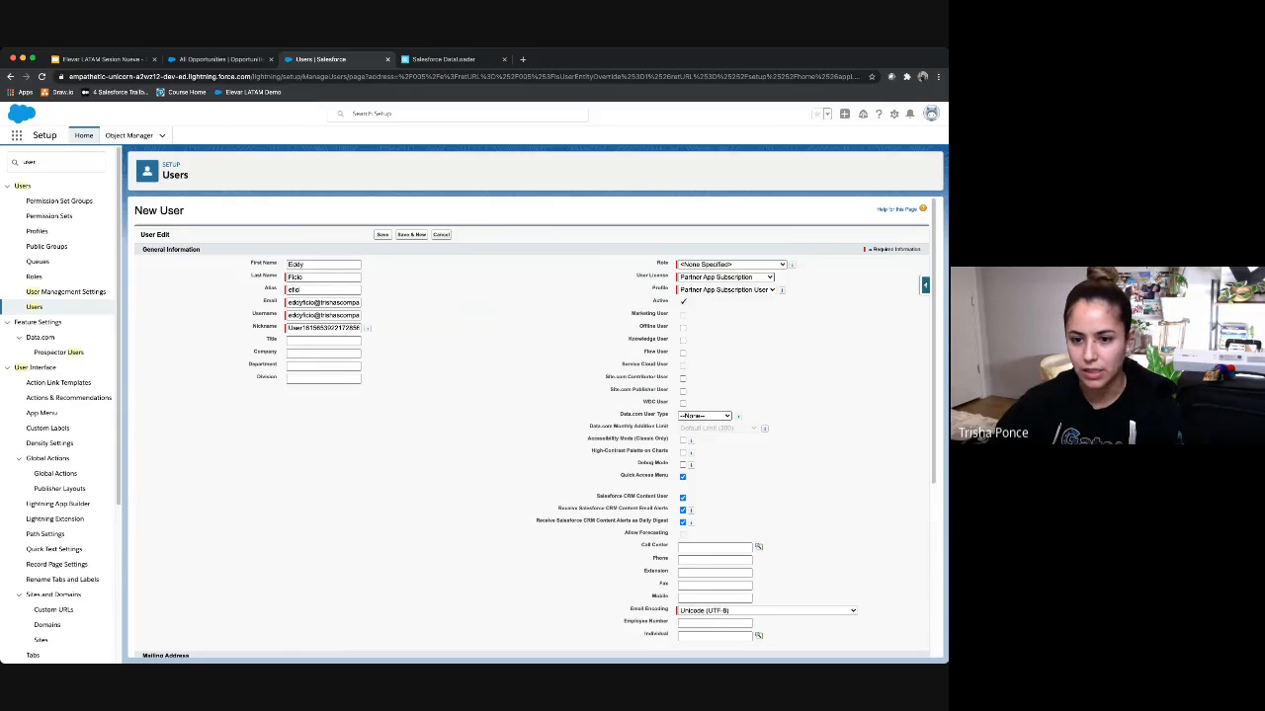
Step: Set the second user's licence to Chatter Free and save the user
left_click(725, 278)
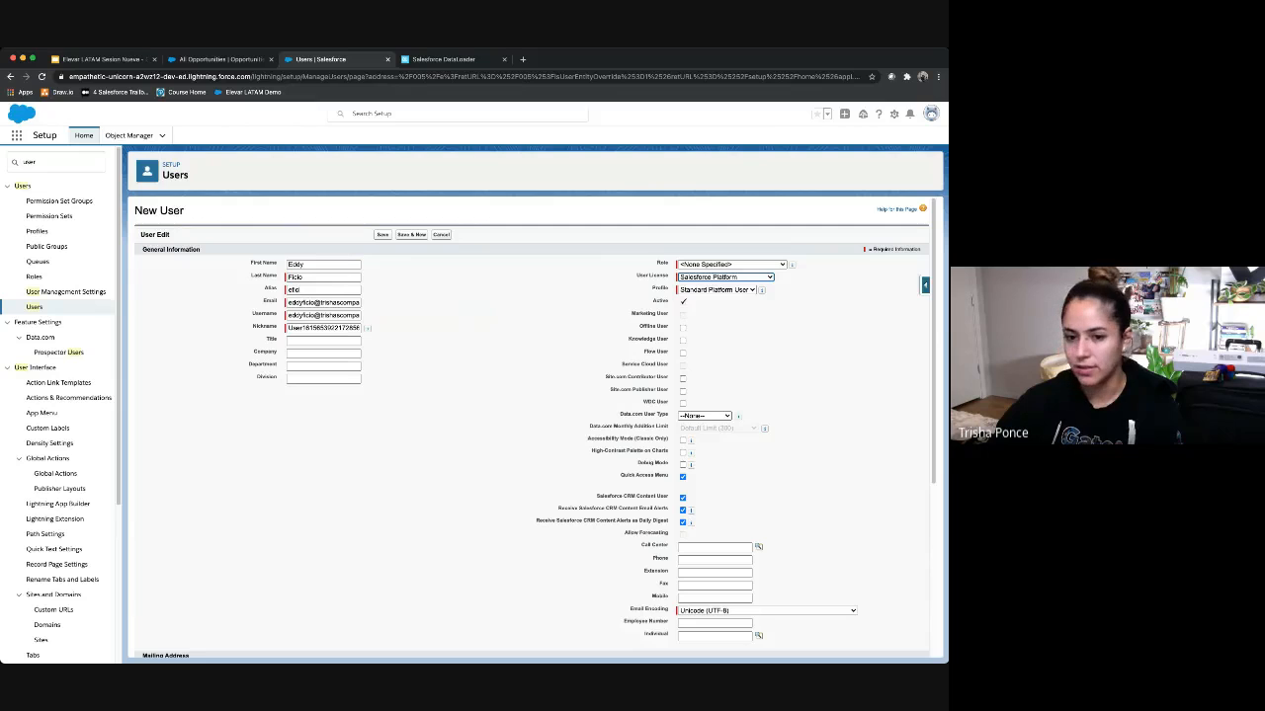
left_click(718, 291)
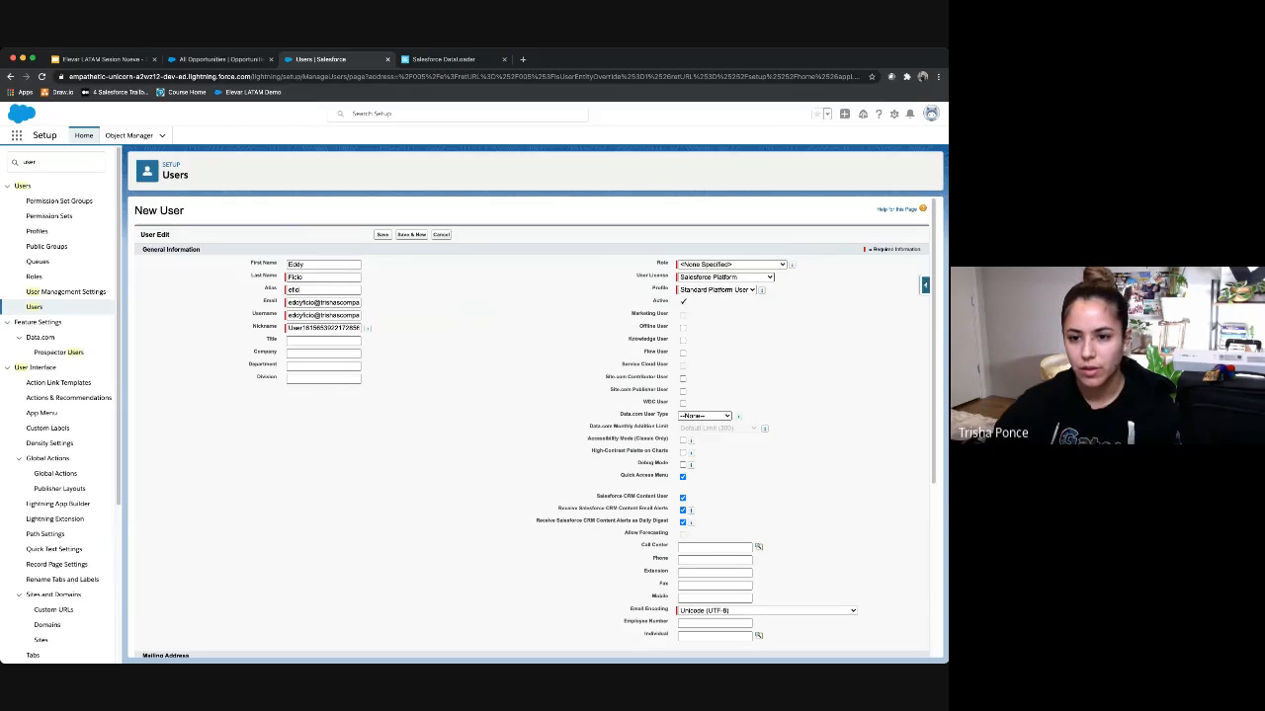
left_click(724, 277)
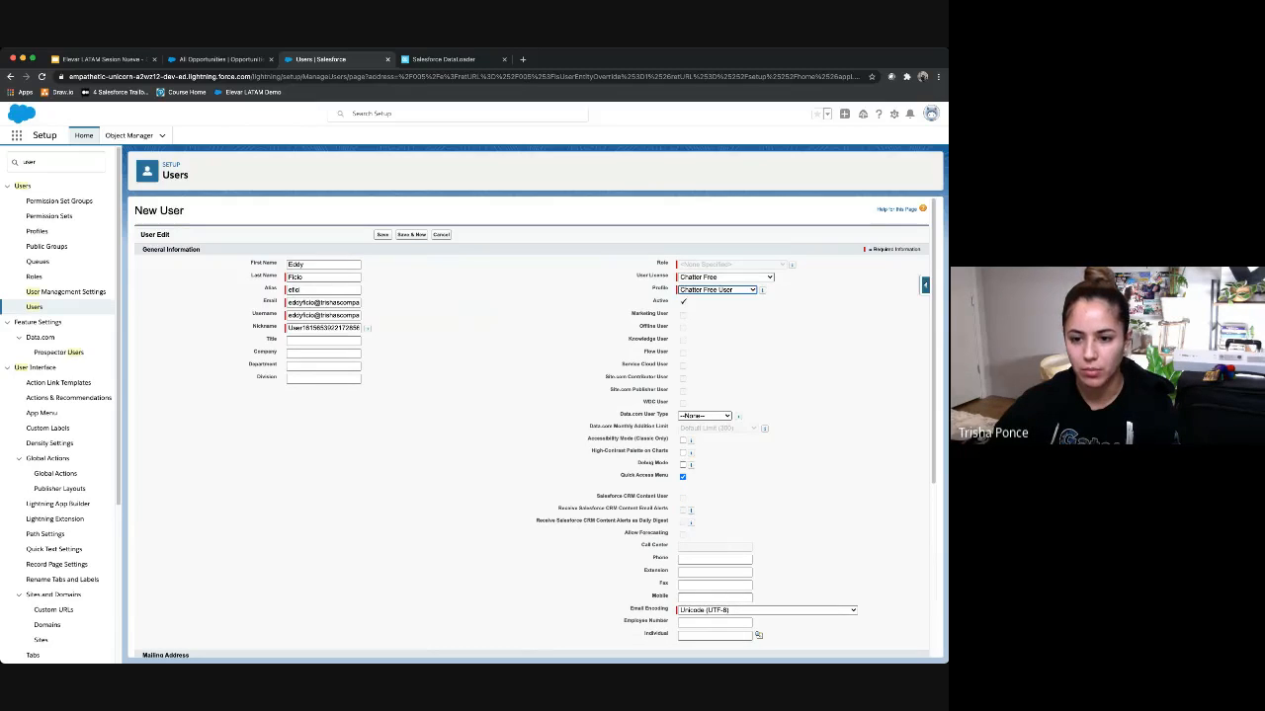
scroll(533, 425, "down", 5)
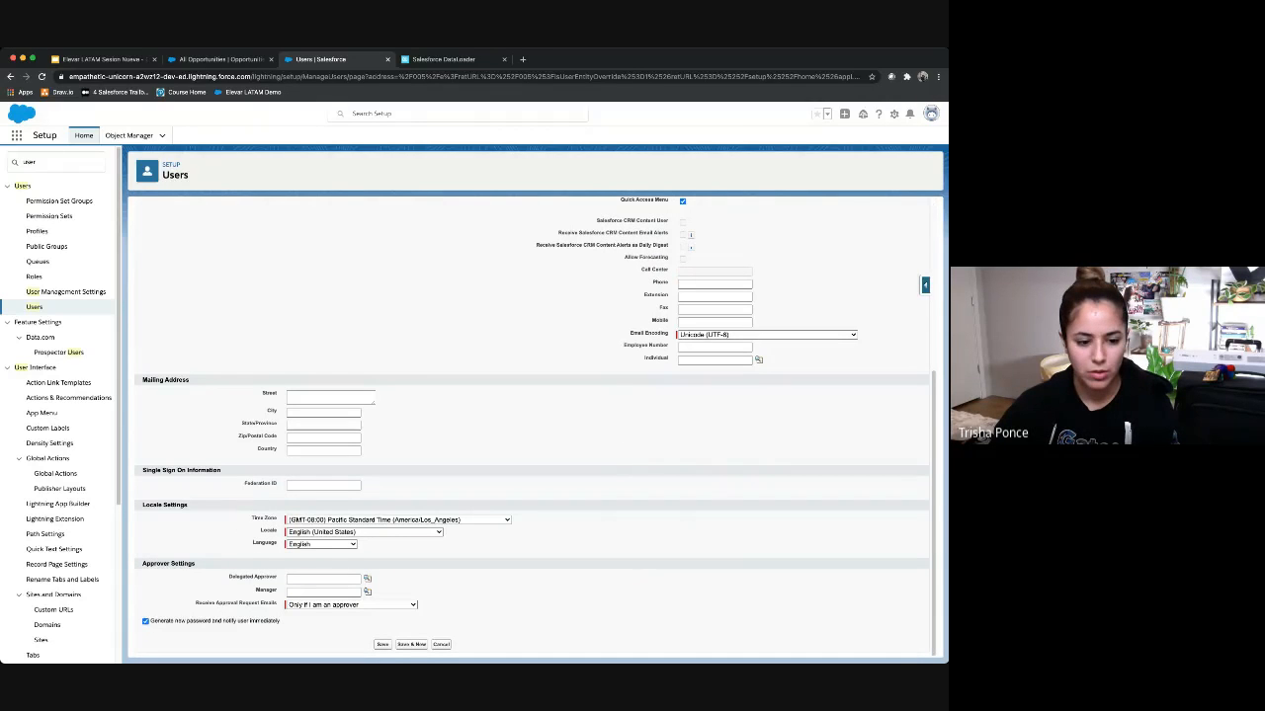
left_click(382, 645)
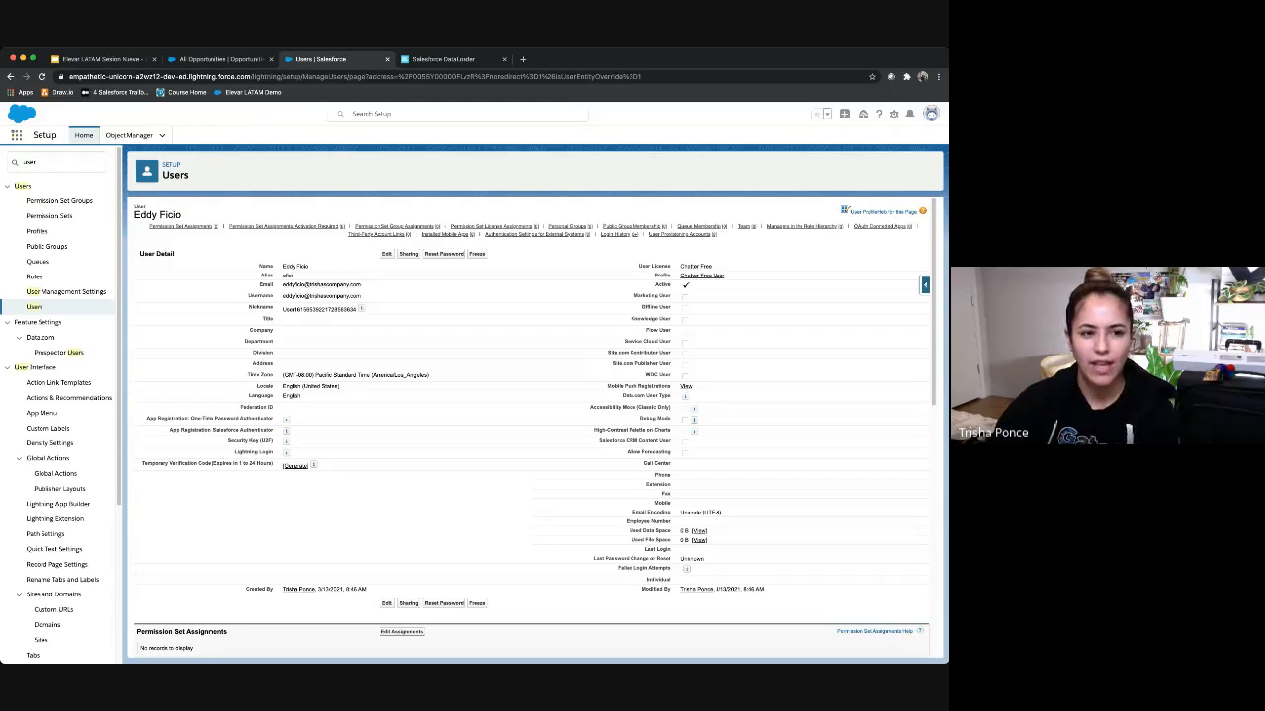
Step: Start a new Chatter group named 'Strategy Team' from the Opportunities tab's Groups list
left_click(220, 59)
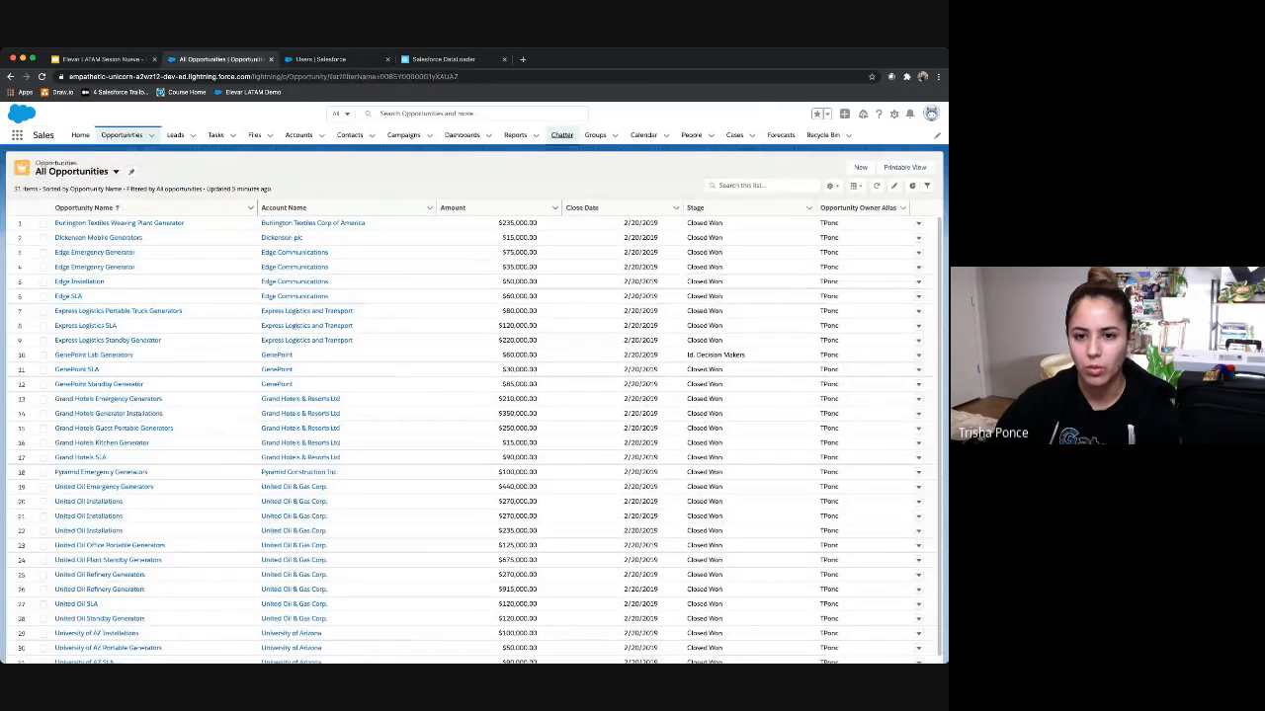
left_click(561, 134)
left_click(594, 134)
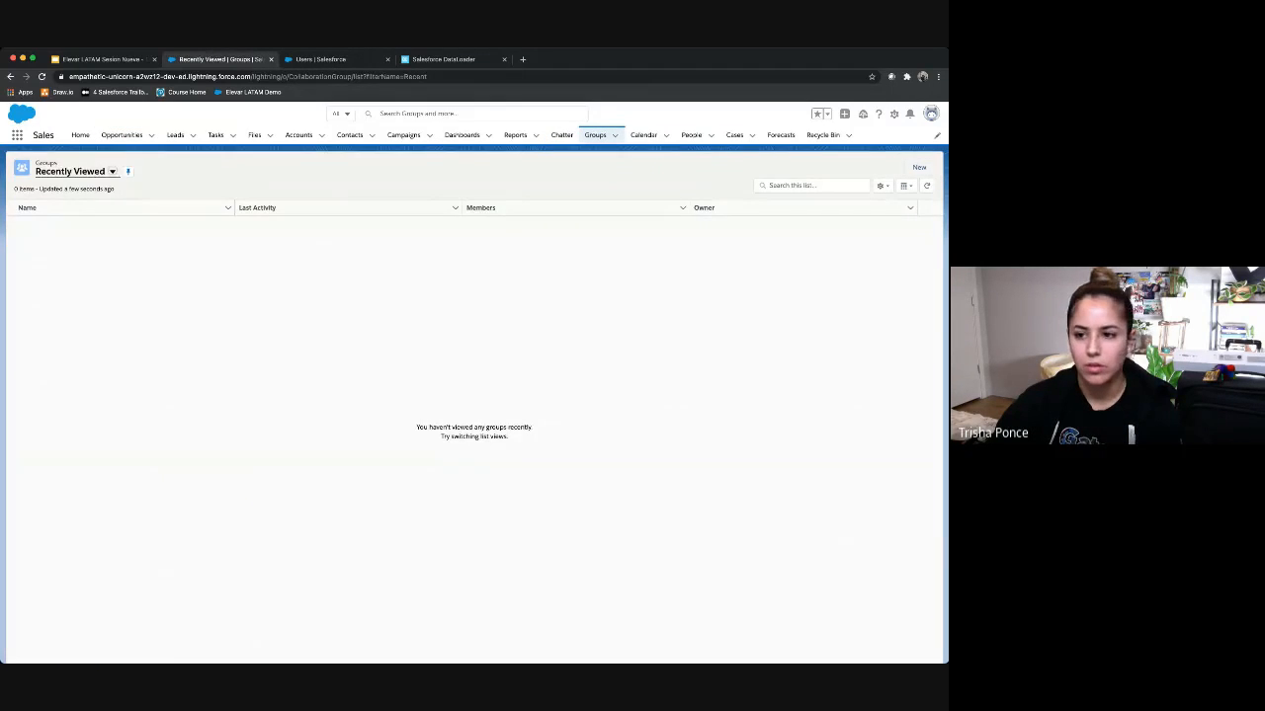
left_click(919, 167)
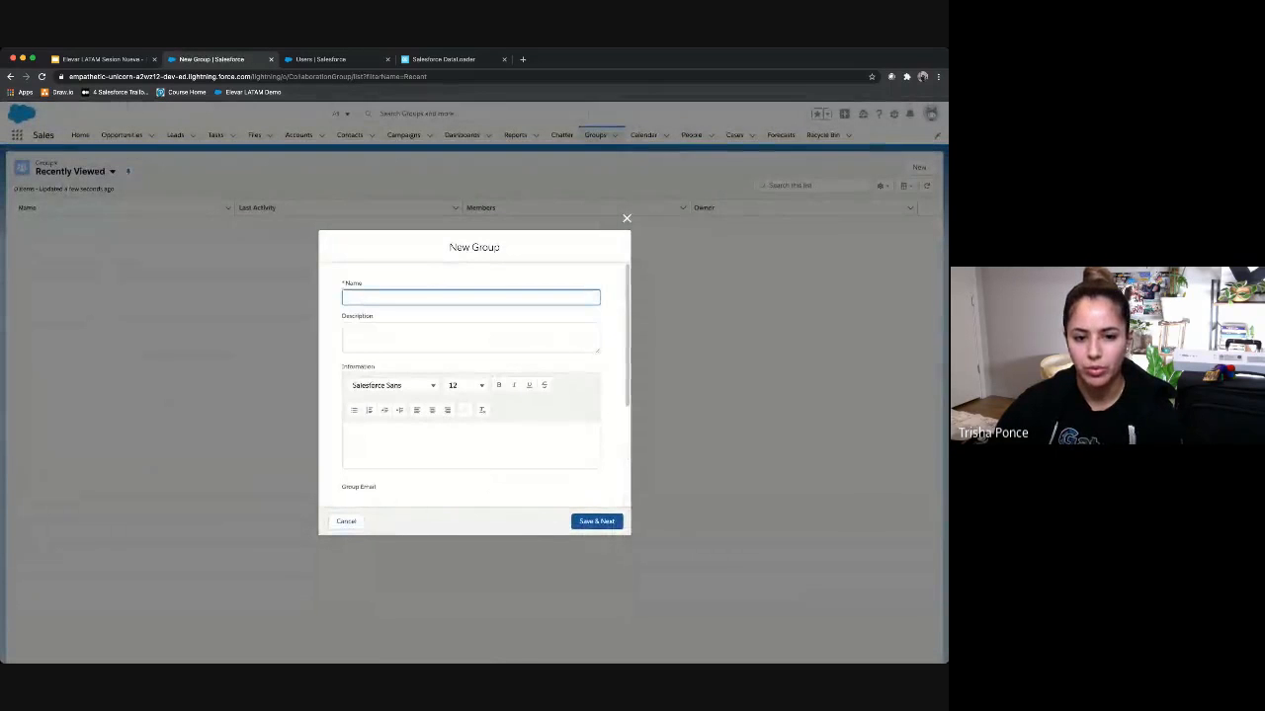
type("Strategy")
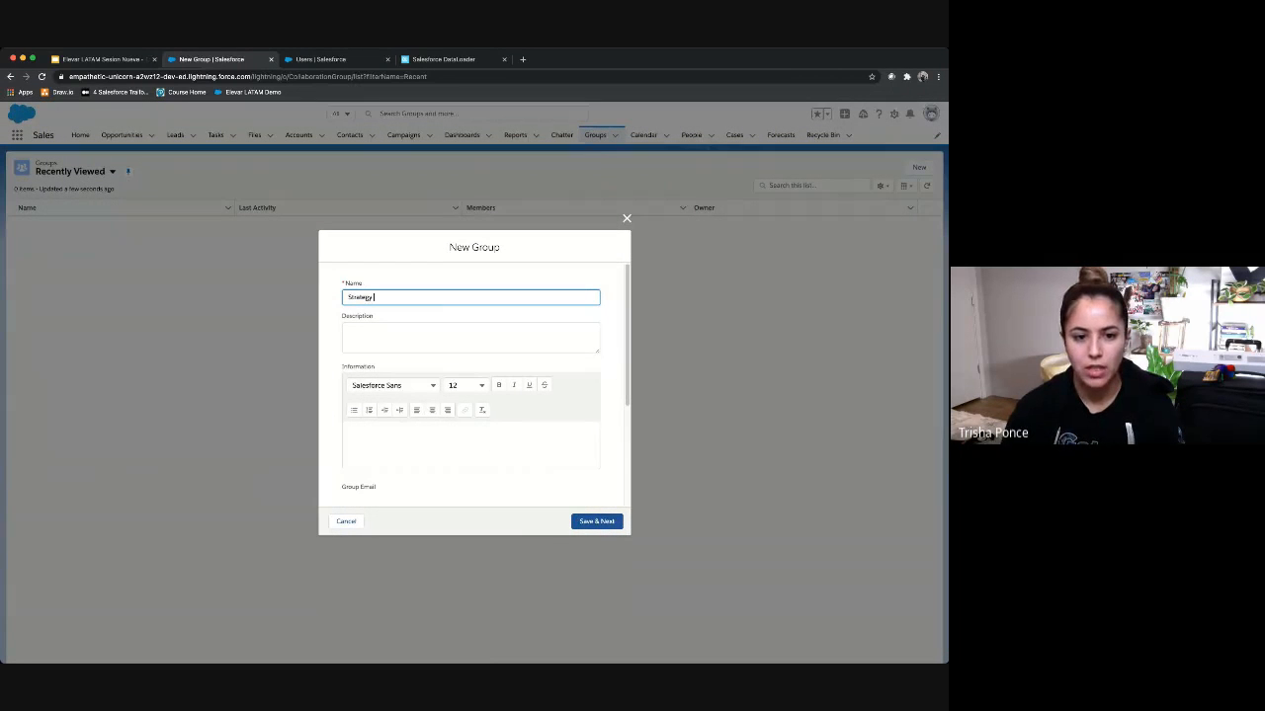
type(" Team")
key("Tab")
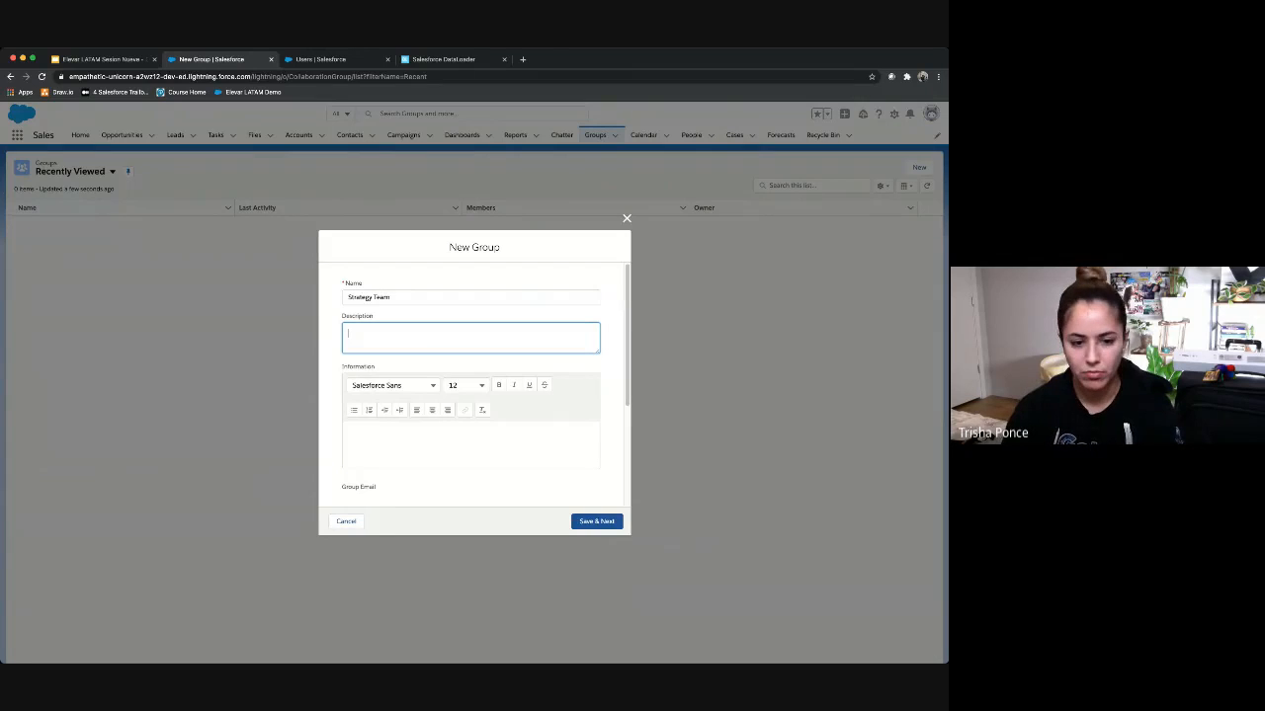
Step: Set the group to Private access, pick its owner, and save to continue
scroll(474, 385, "down", 5)
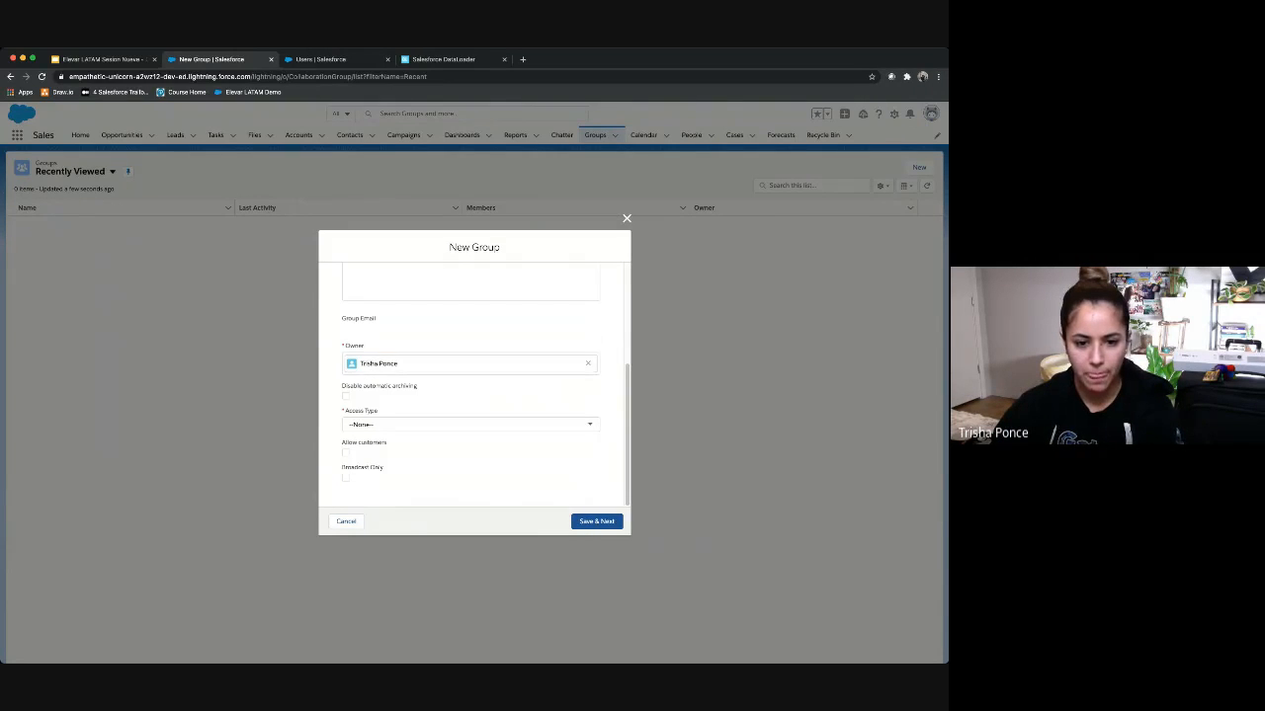
left_click(470, 425)
left_click(470, 478)
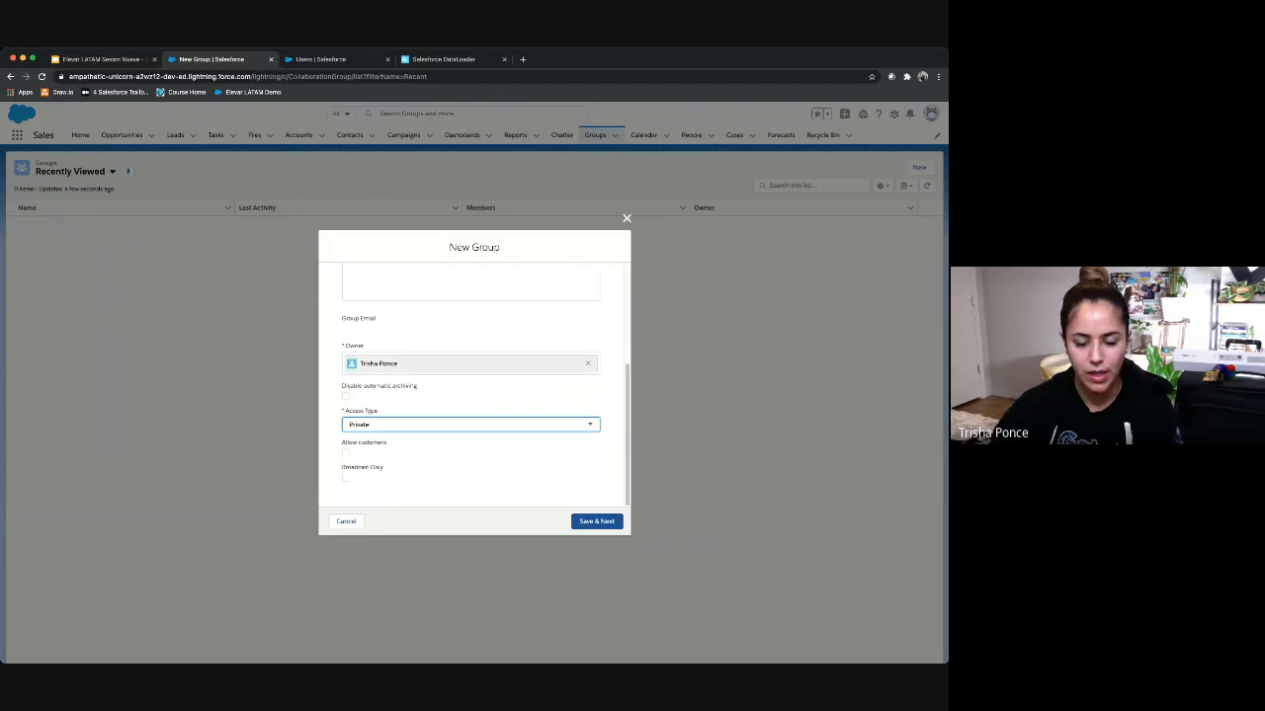
left_click(588, 363)
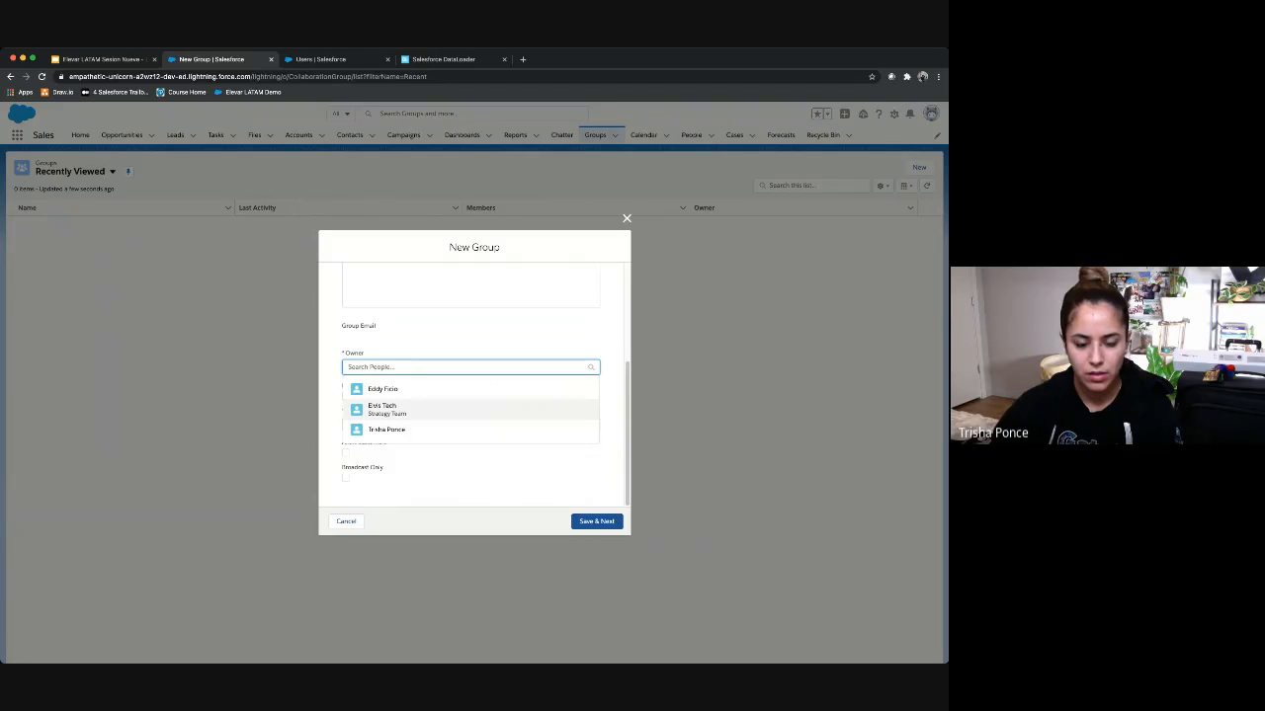
left_click(382, 409)
left_click(597, 521)
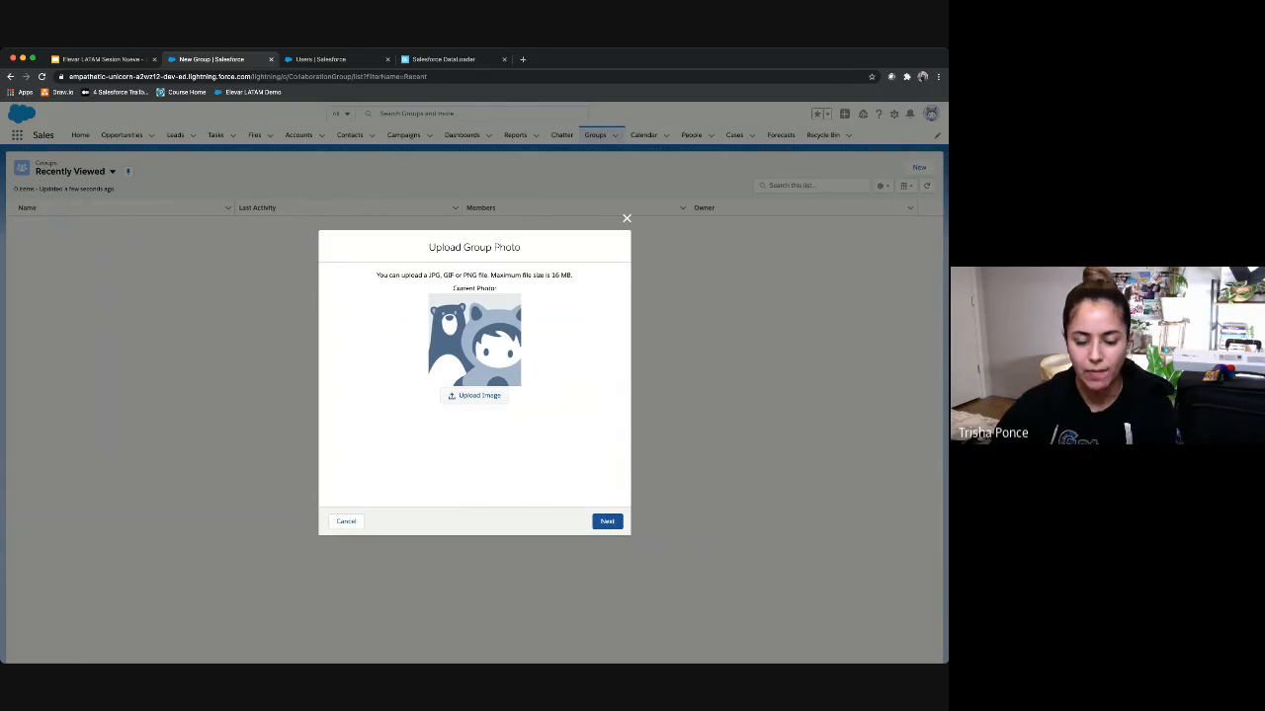
Step: Upload the cat picture as the group photo and continue to members
left_click(474, 396)
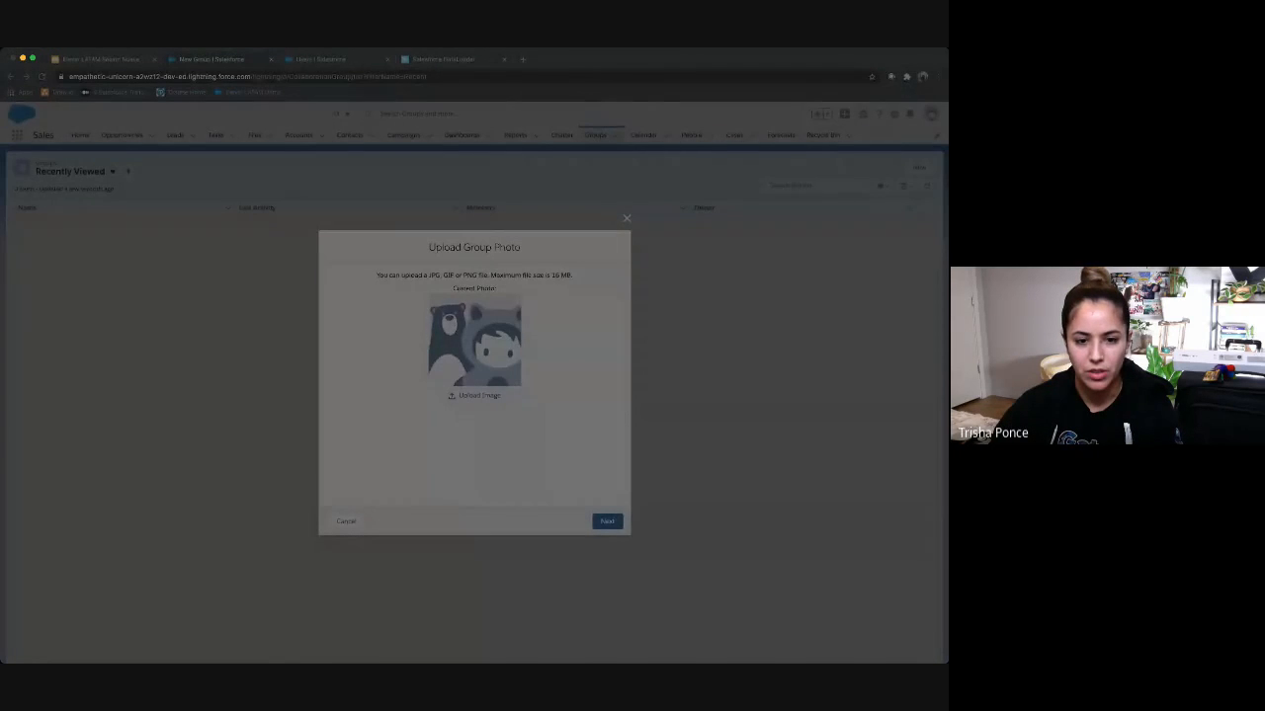
key("Return")
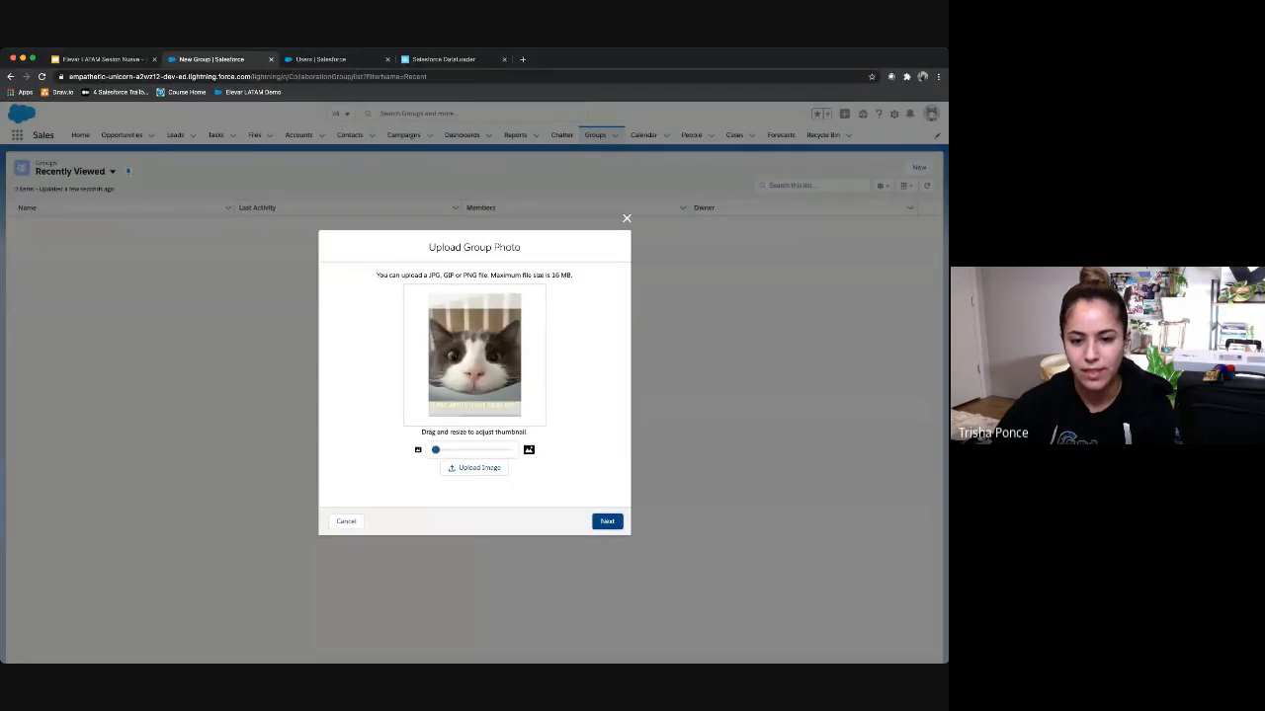
left_click(607, 520)
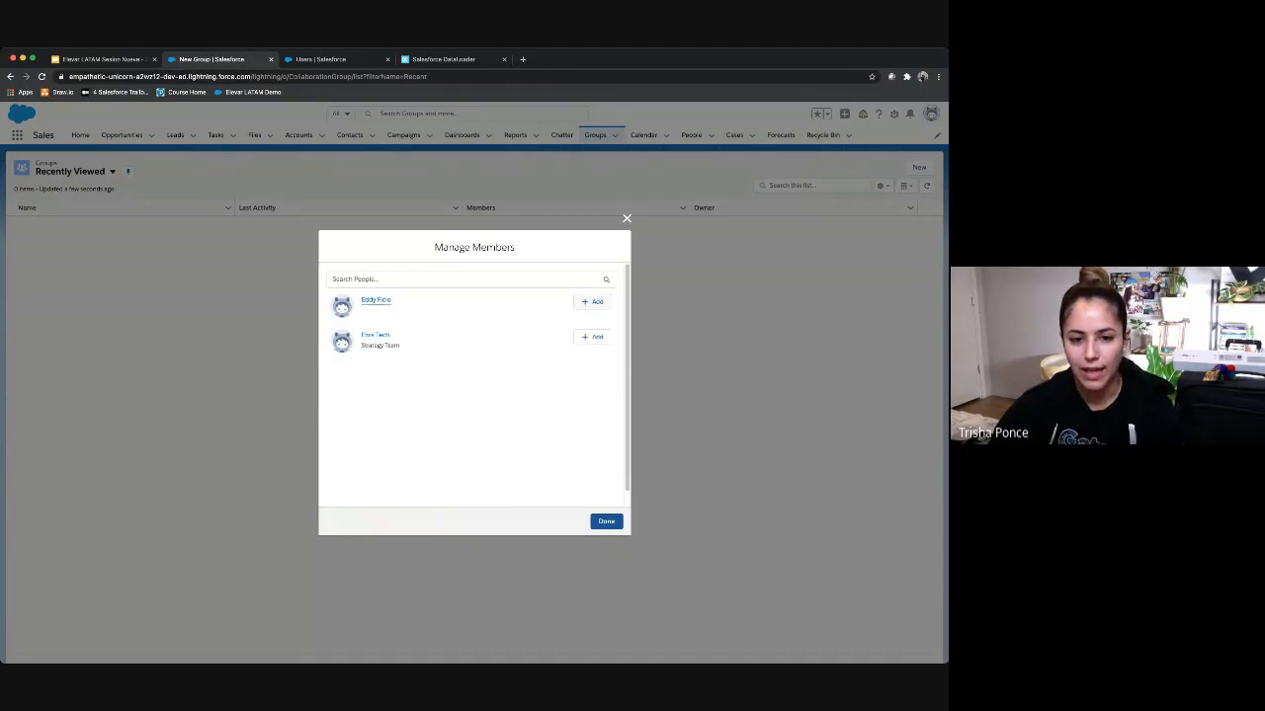
Step: Add both new users to the group, change each role from Member to Manager, and finish
left_click(592, 301)
left_click(593, 337)
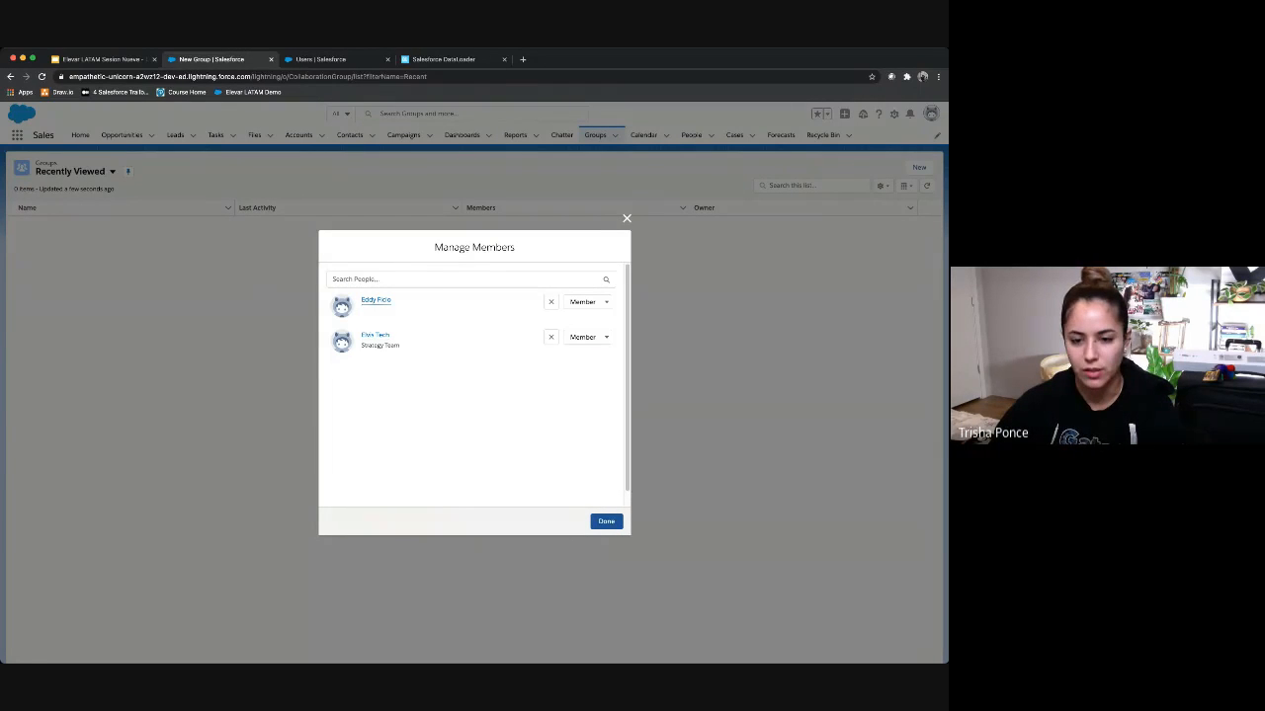
left_click(587, 301)
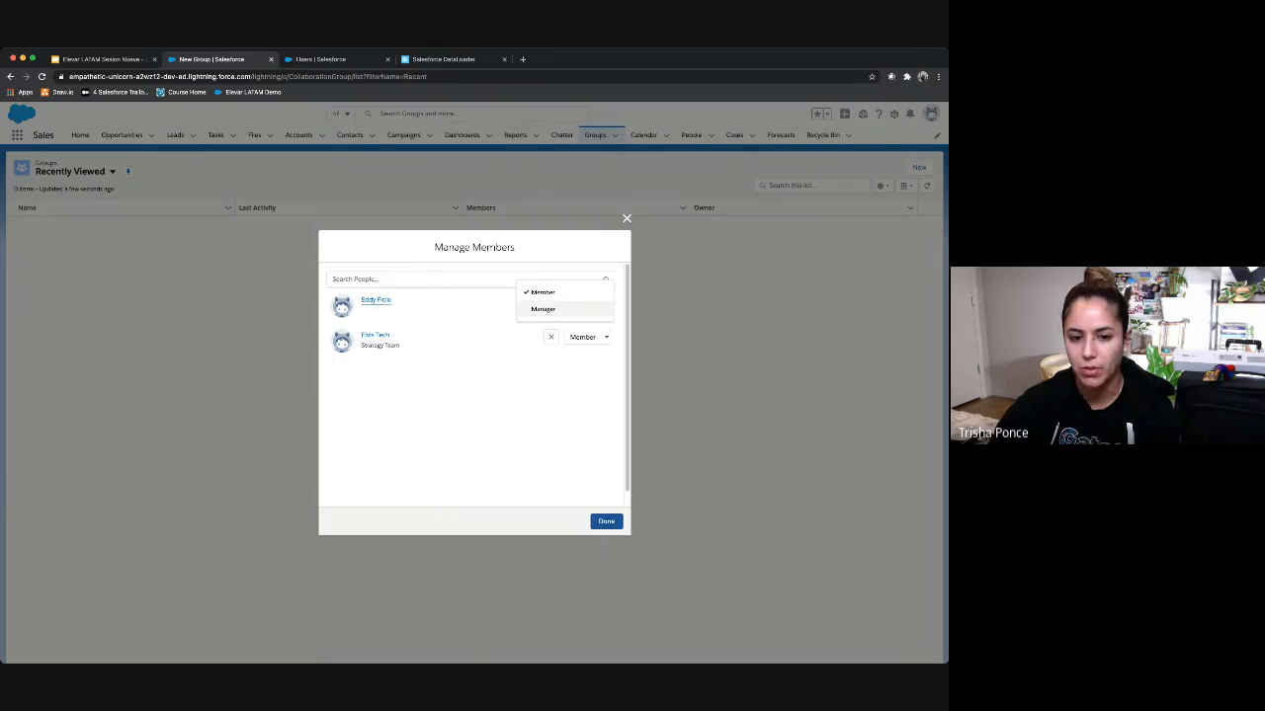
left_click(542, 308)
left_click(587, 337)
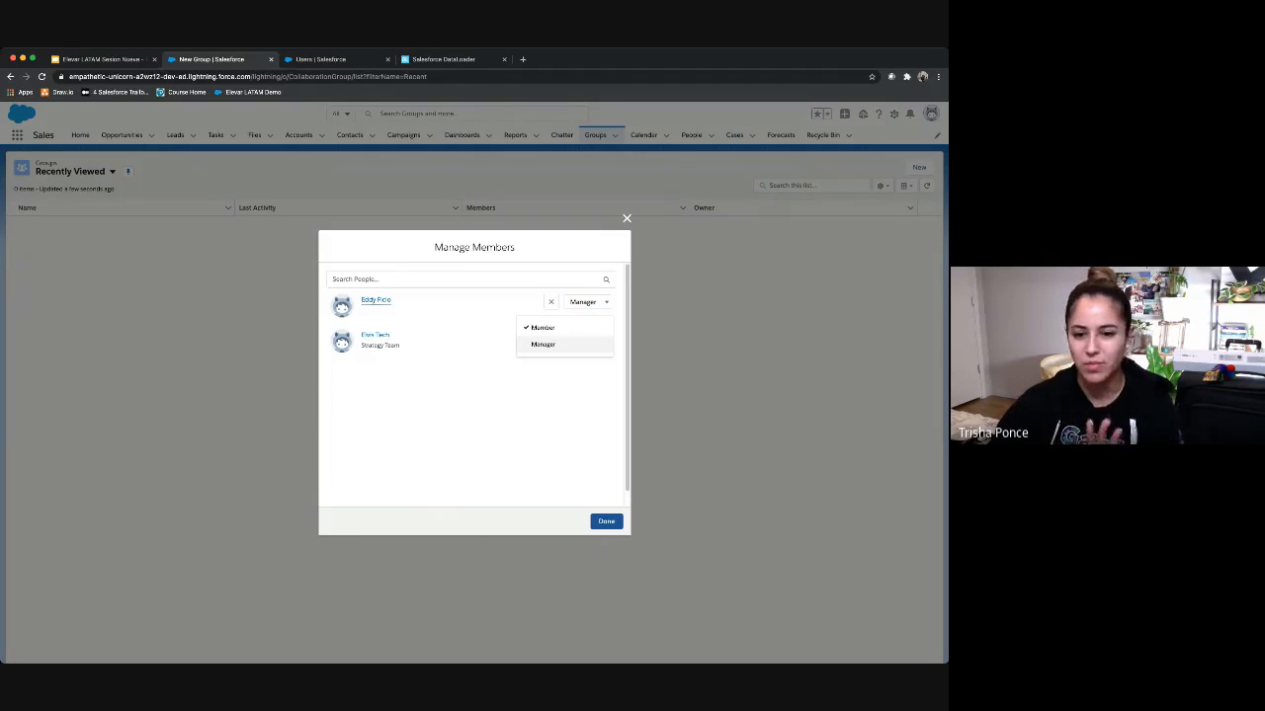
left_click(542, 344)
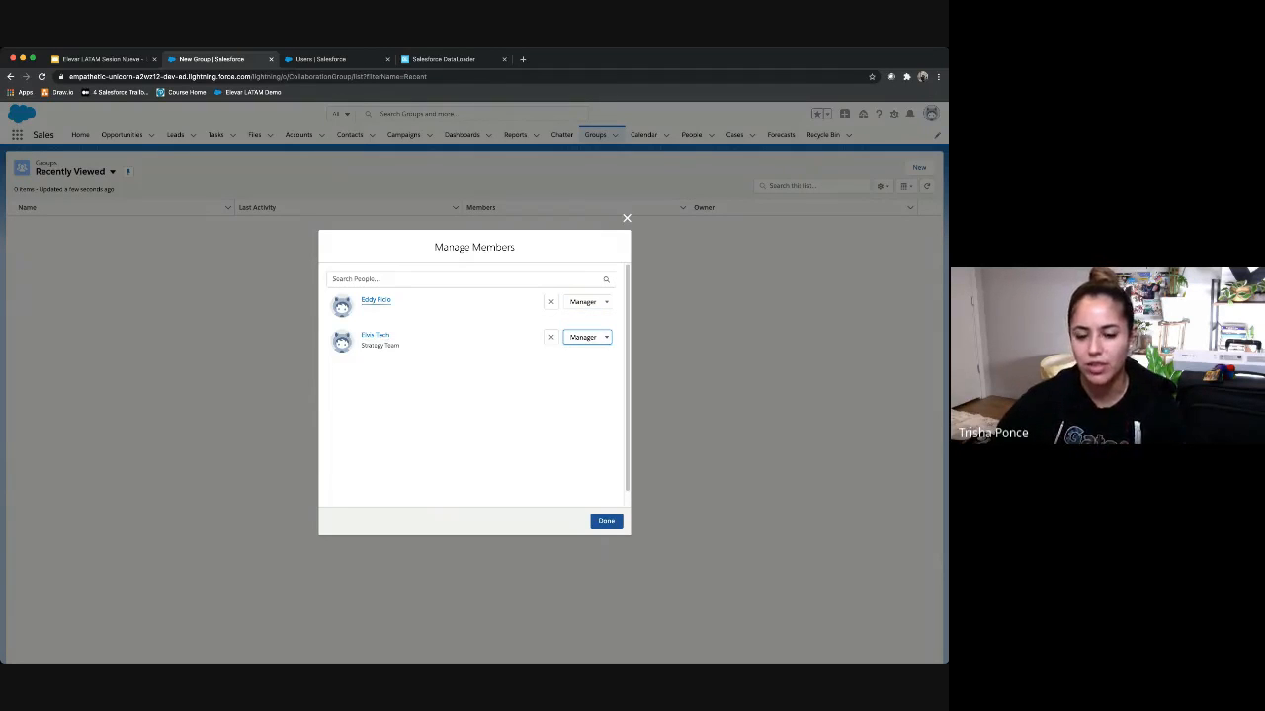
left_click(606, 521)
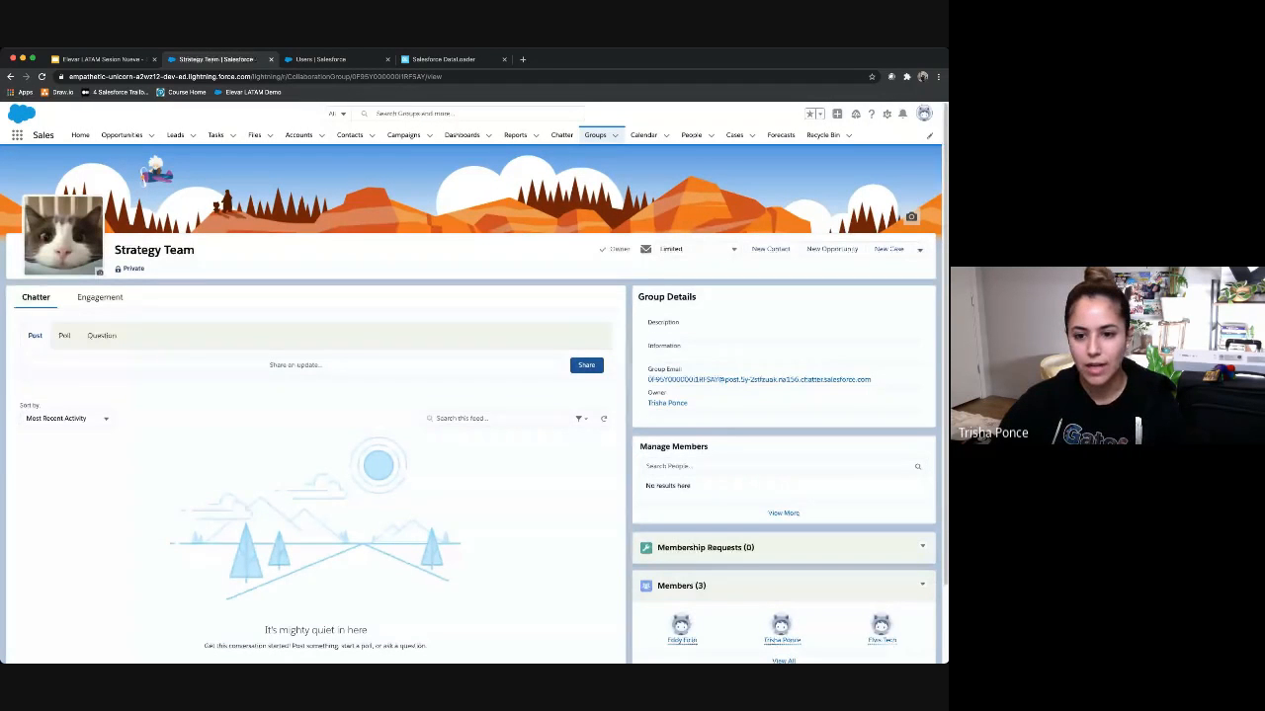
Step: Review the Strategy Team group page, then return to the 'Customizing an Org' slide
scroll(474, 395, "down", 2)
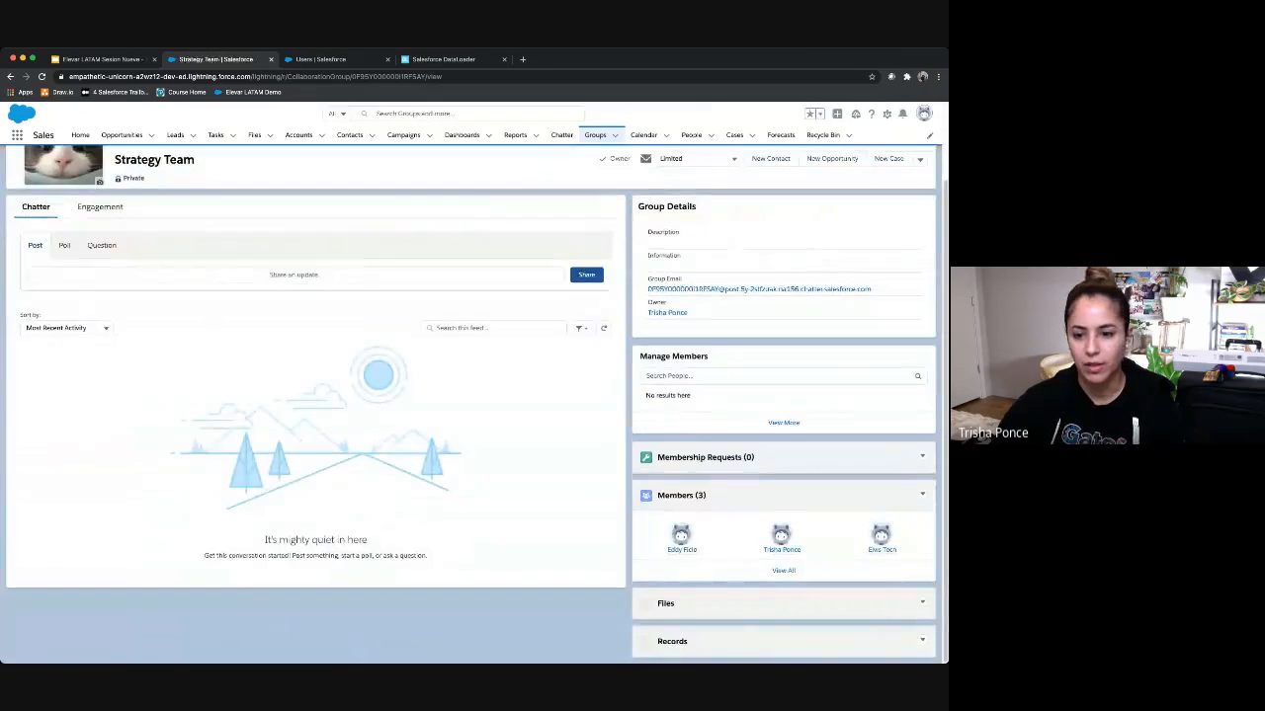
scroll(474, 396, "up", 2)
scroll(475, 395, "down", 2)
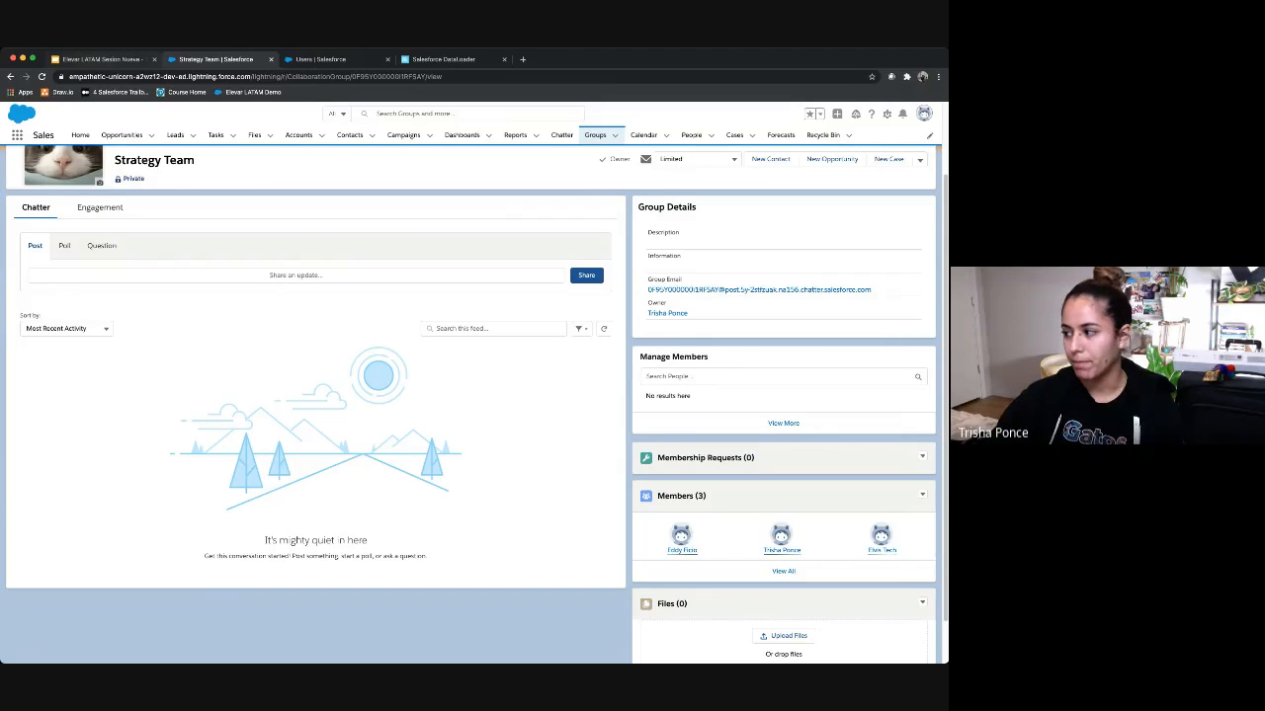
left_click(104, 59)
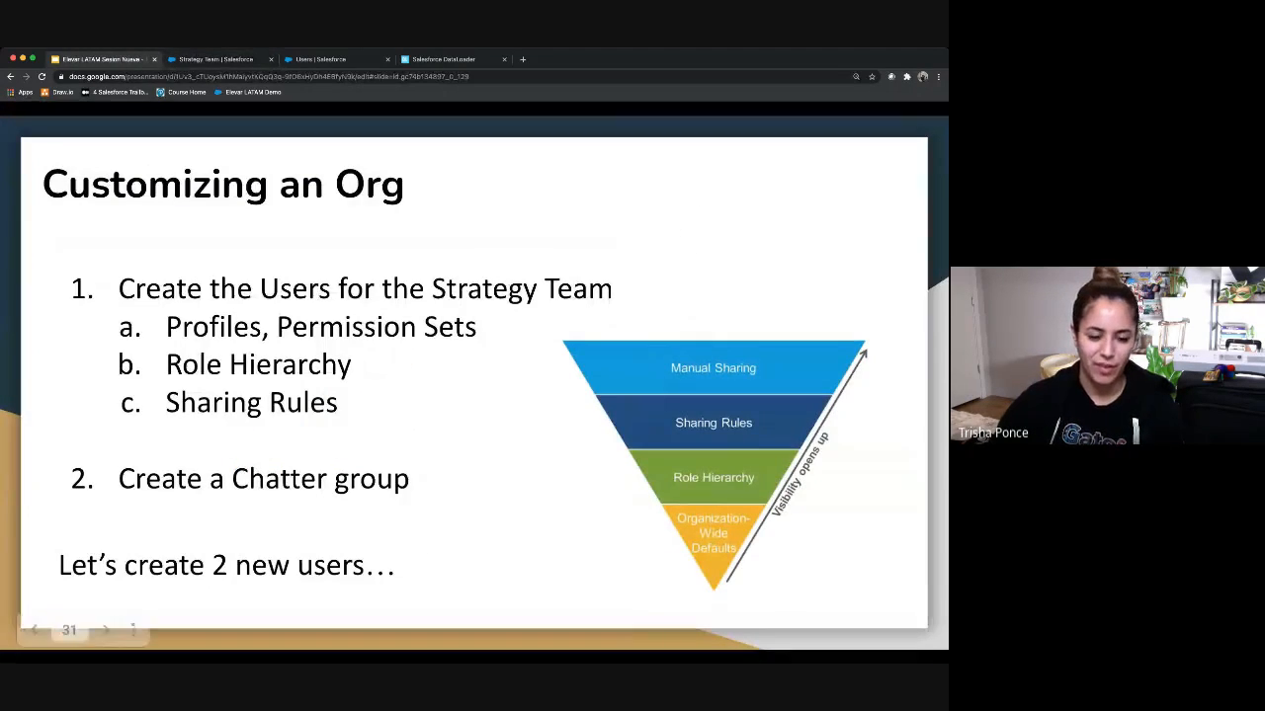
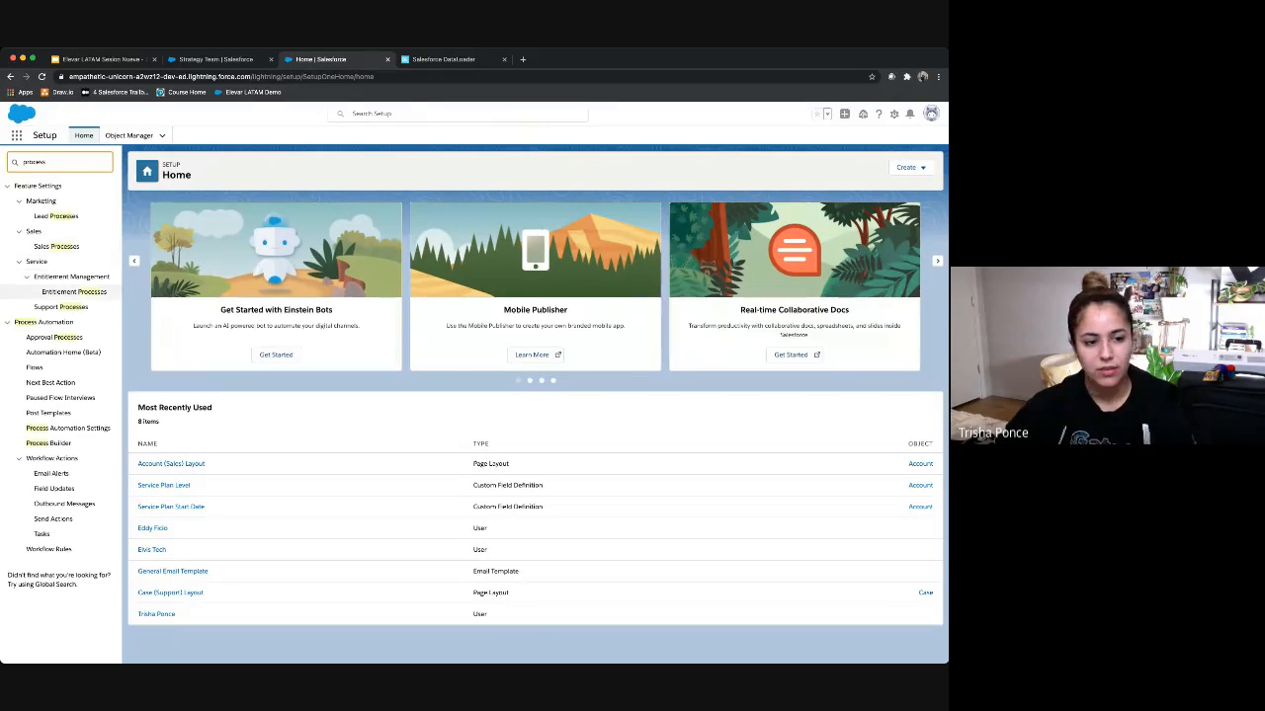
Step: Create the Software support process, keeping the master case status values
left_click(26, 276)
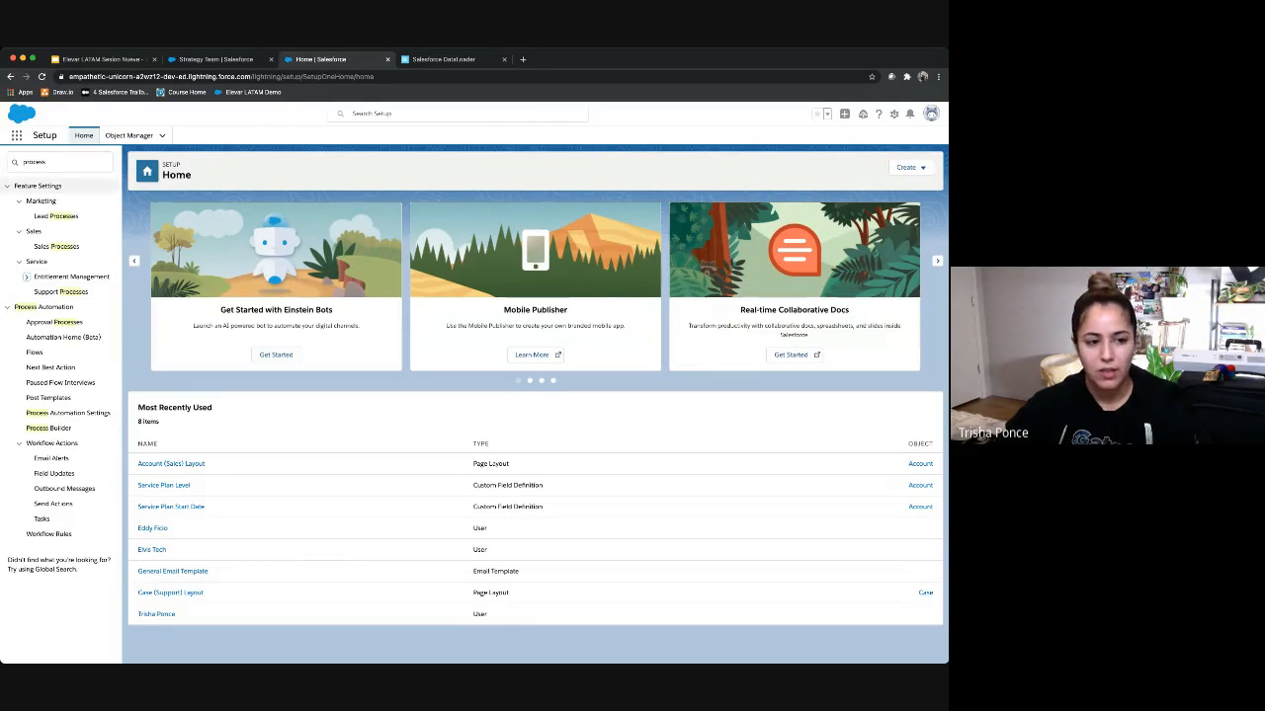
left_click(61, 292)
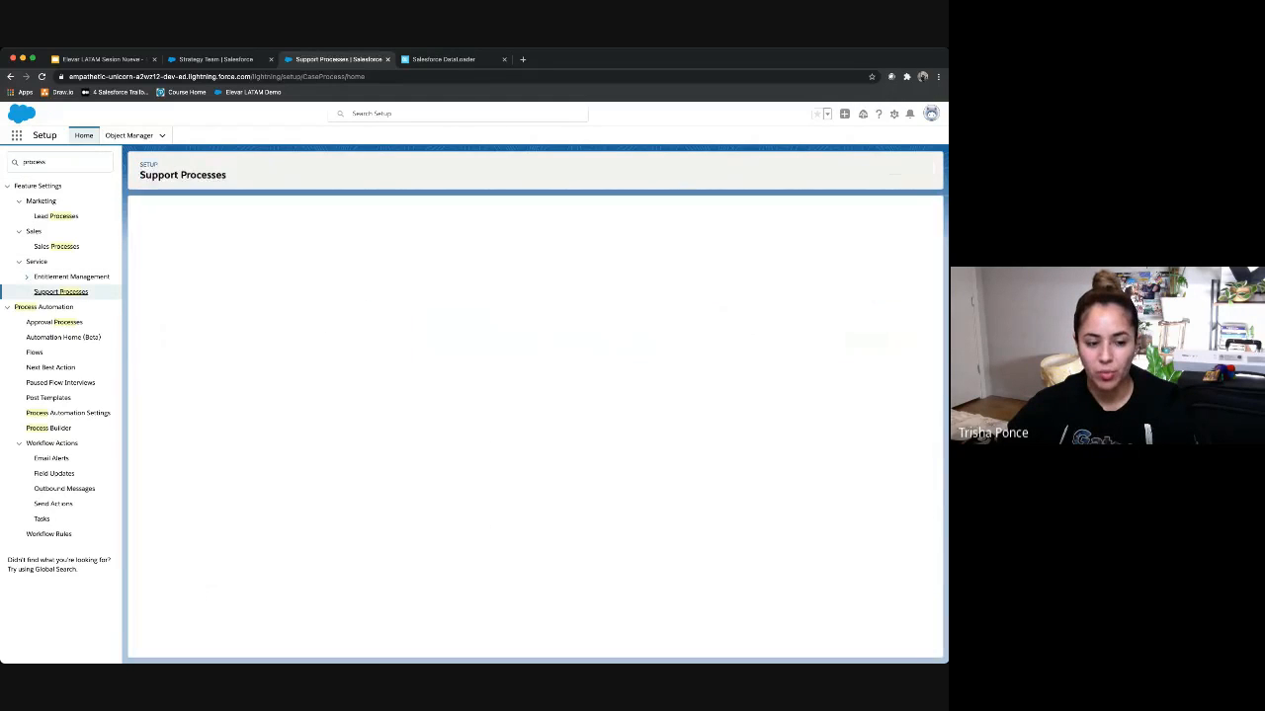
left_click(389, 268)
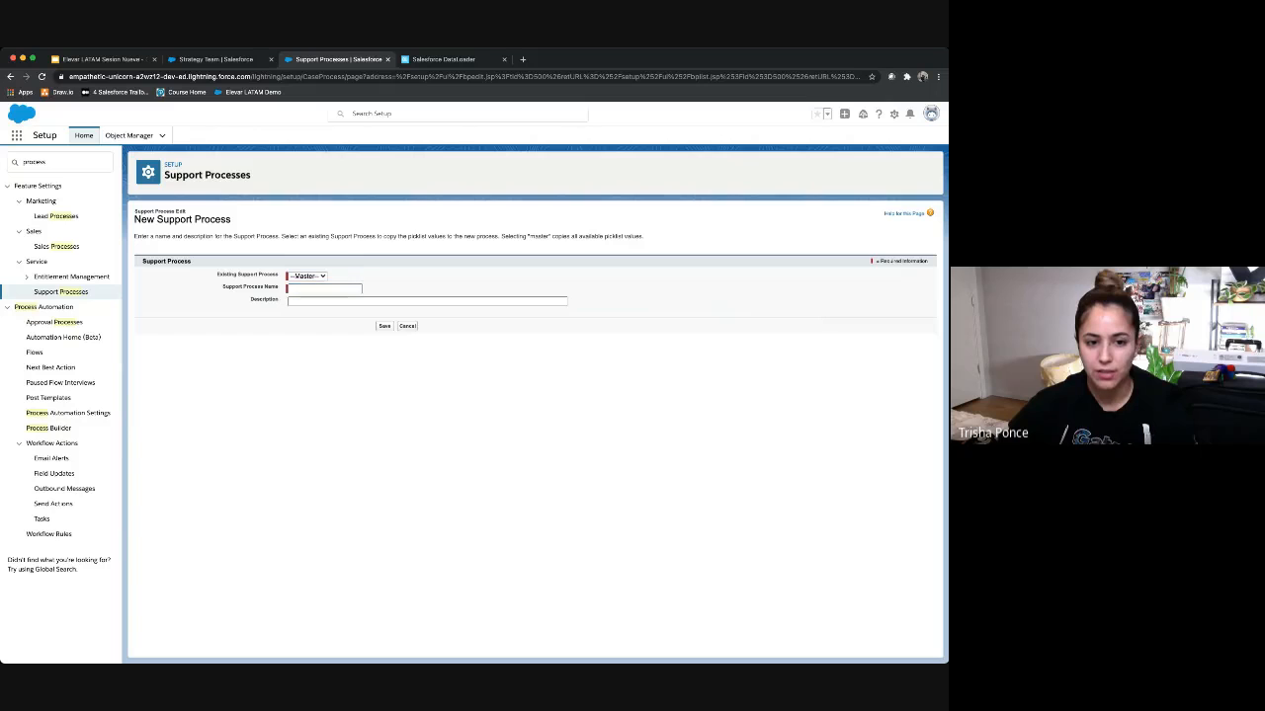
left_click(307, 276)
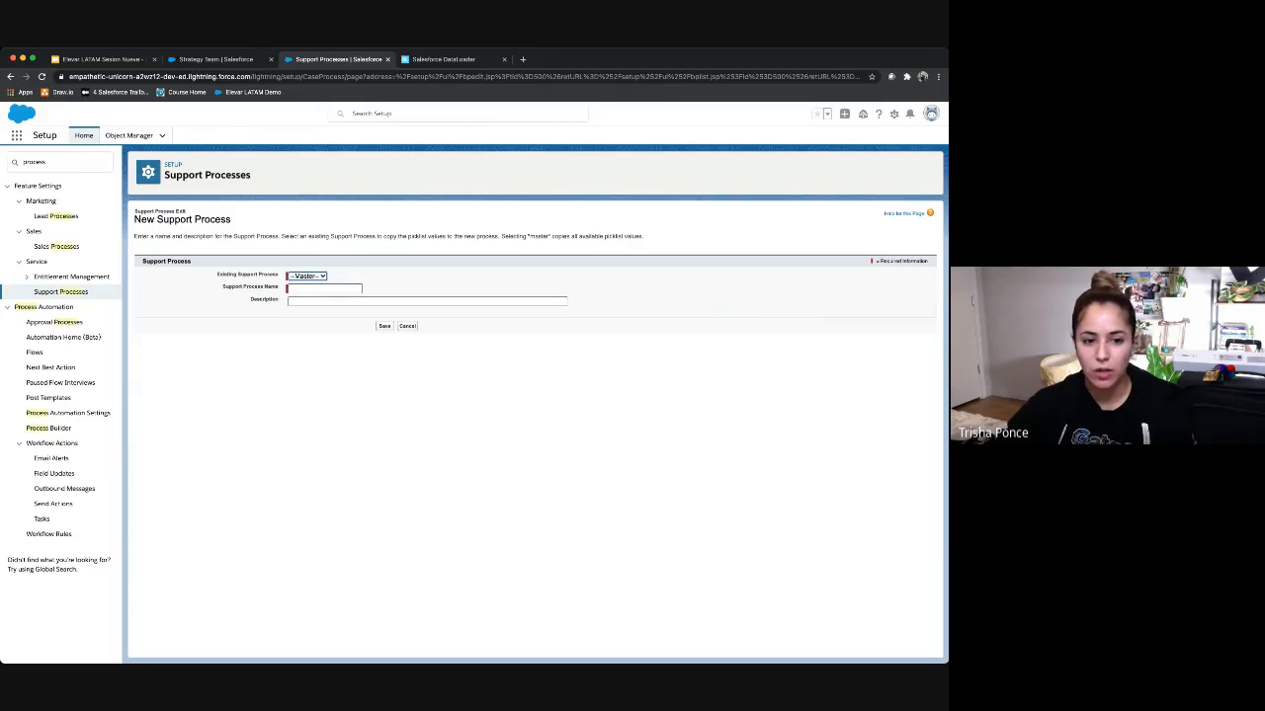
left_click(324, 288)
type("Su")
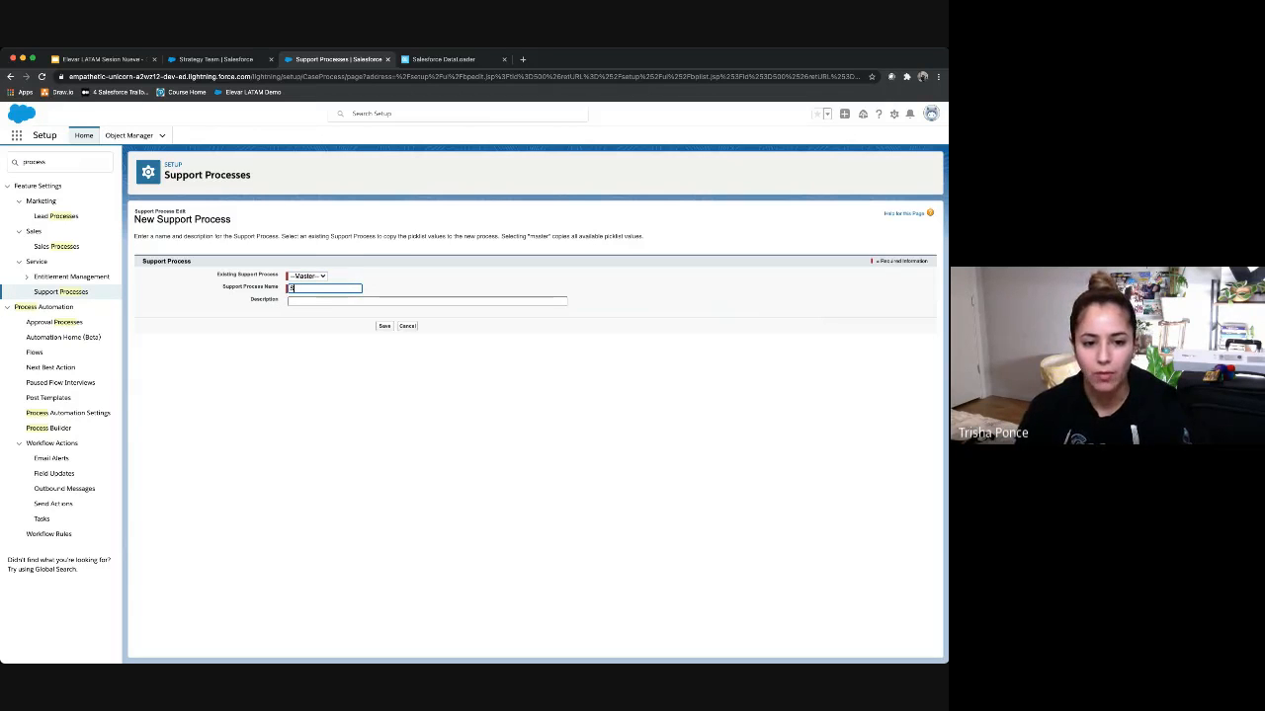
type("ftware")
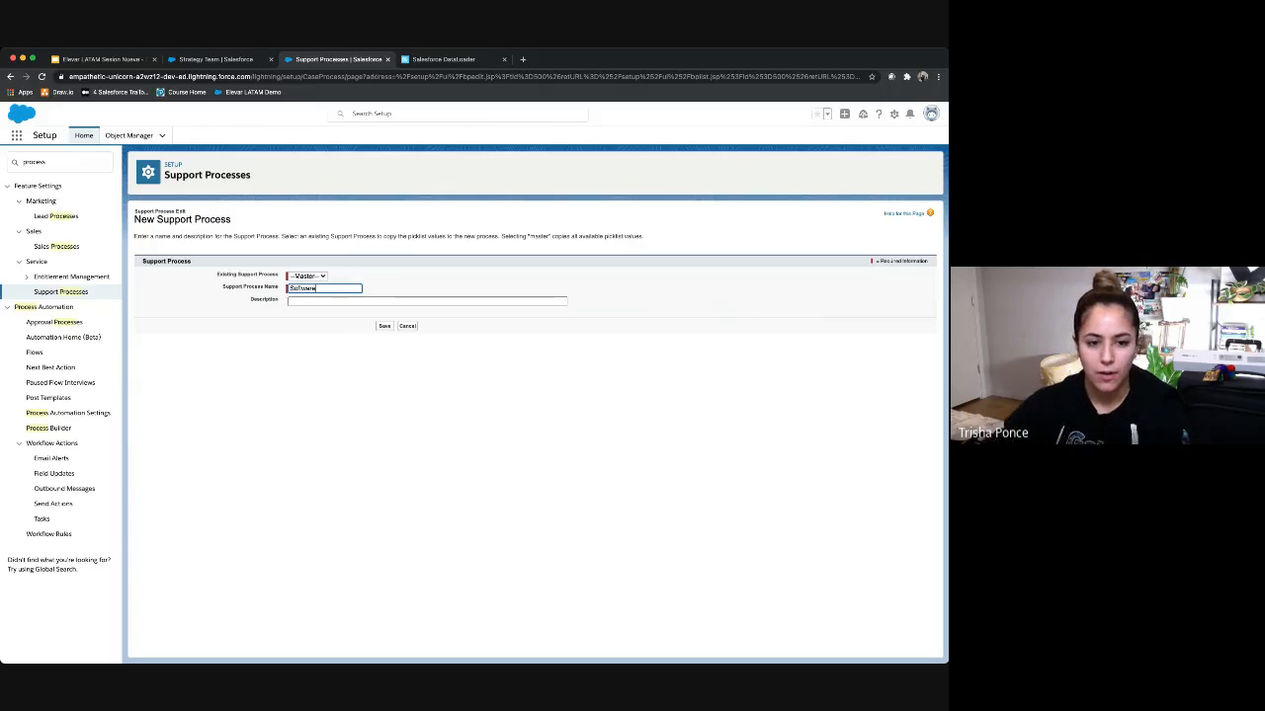
key("Tab")
key("Tab")
key("Return")
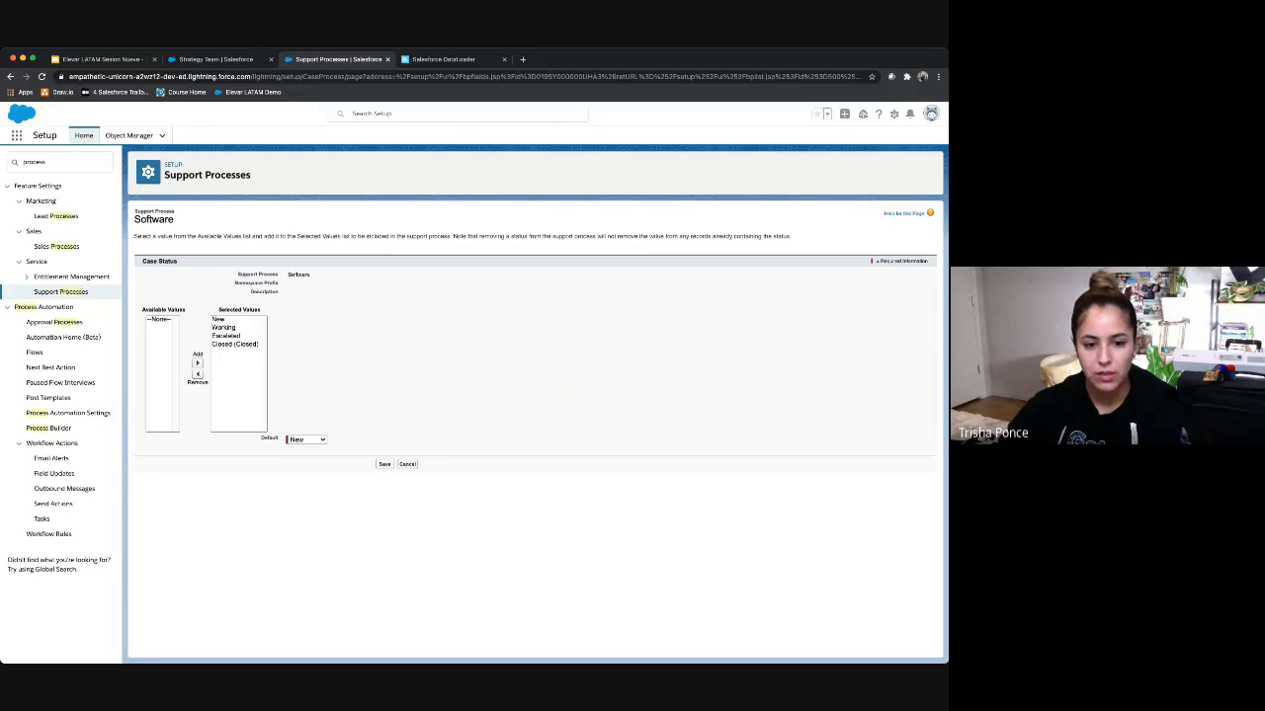
left_click(384, 464)
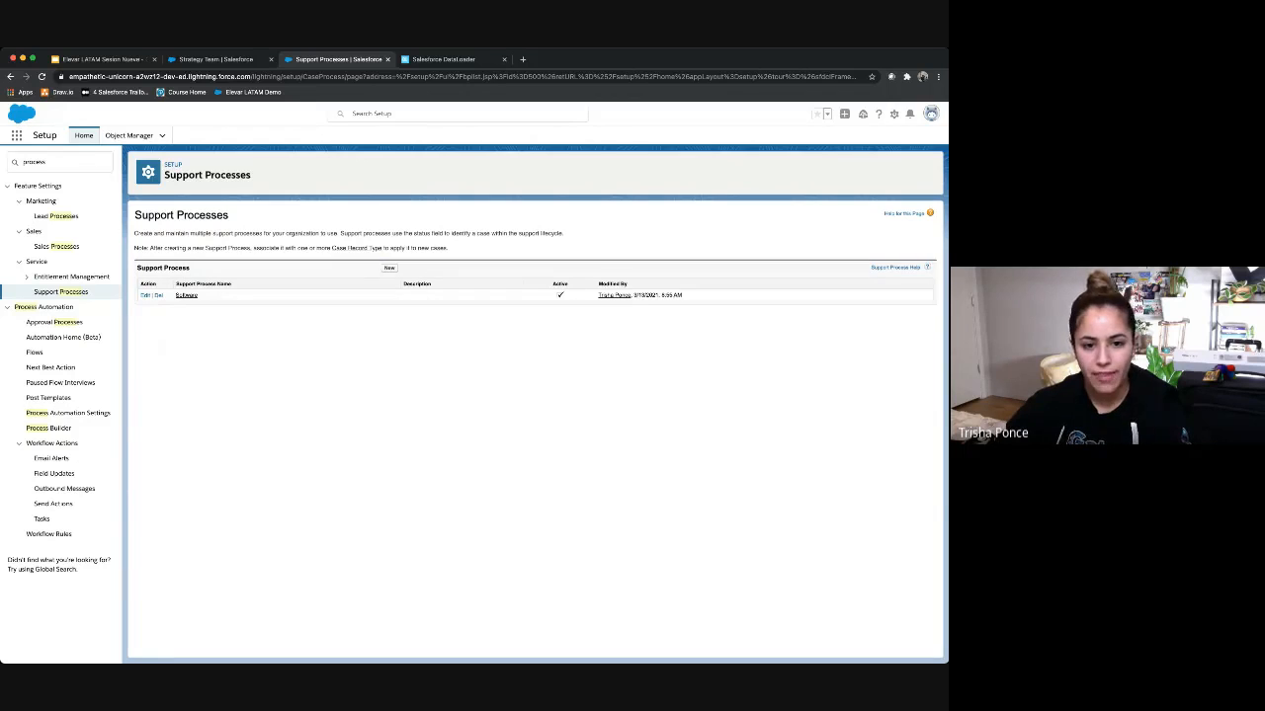
Step: Create the Hardware support process with the same status values
left_click(390, 268)
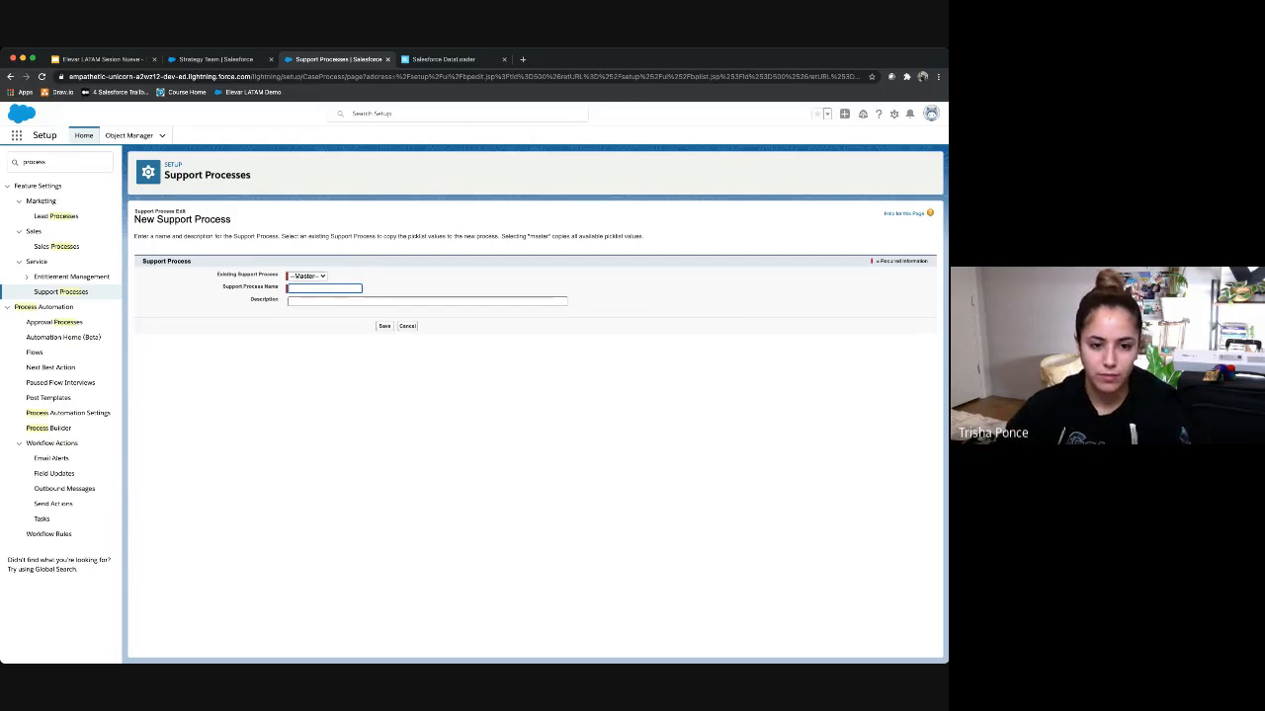
type("HAn")
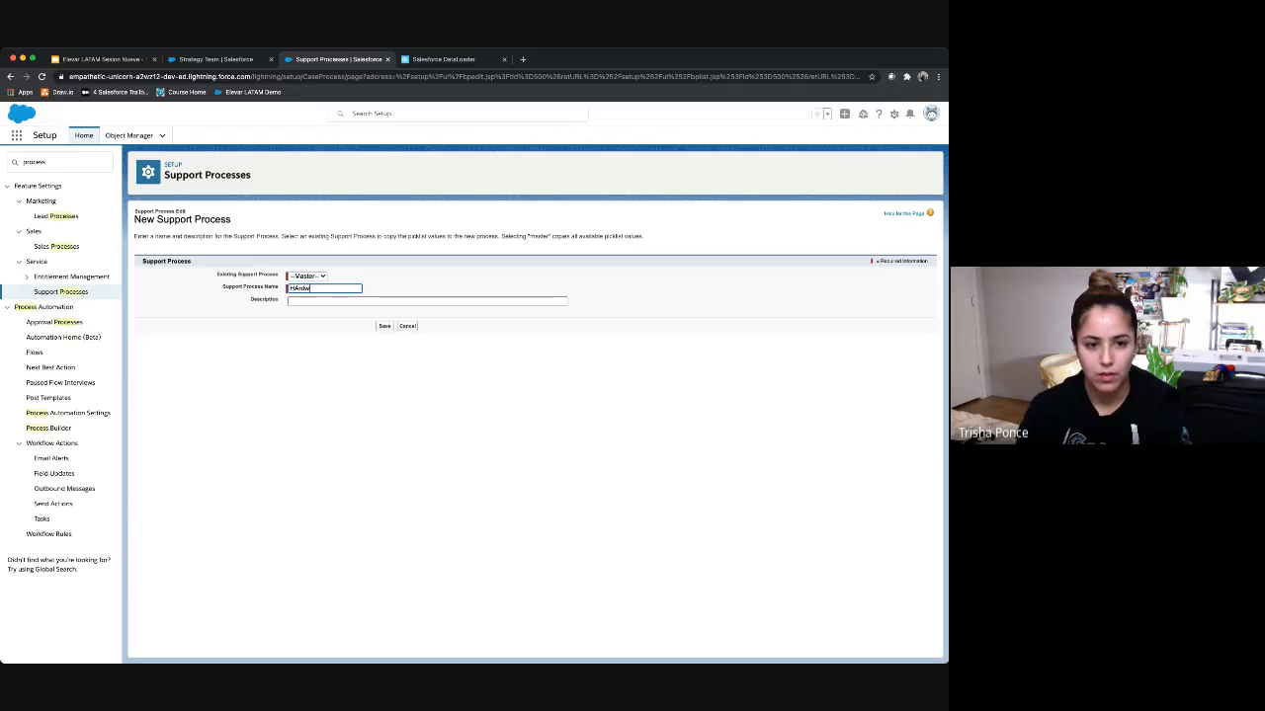
type("ardware")
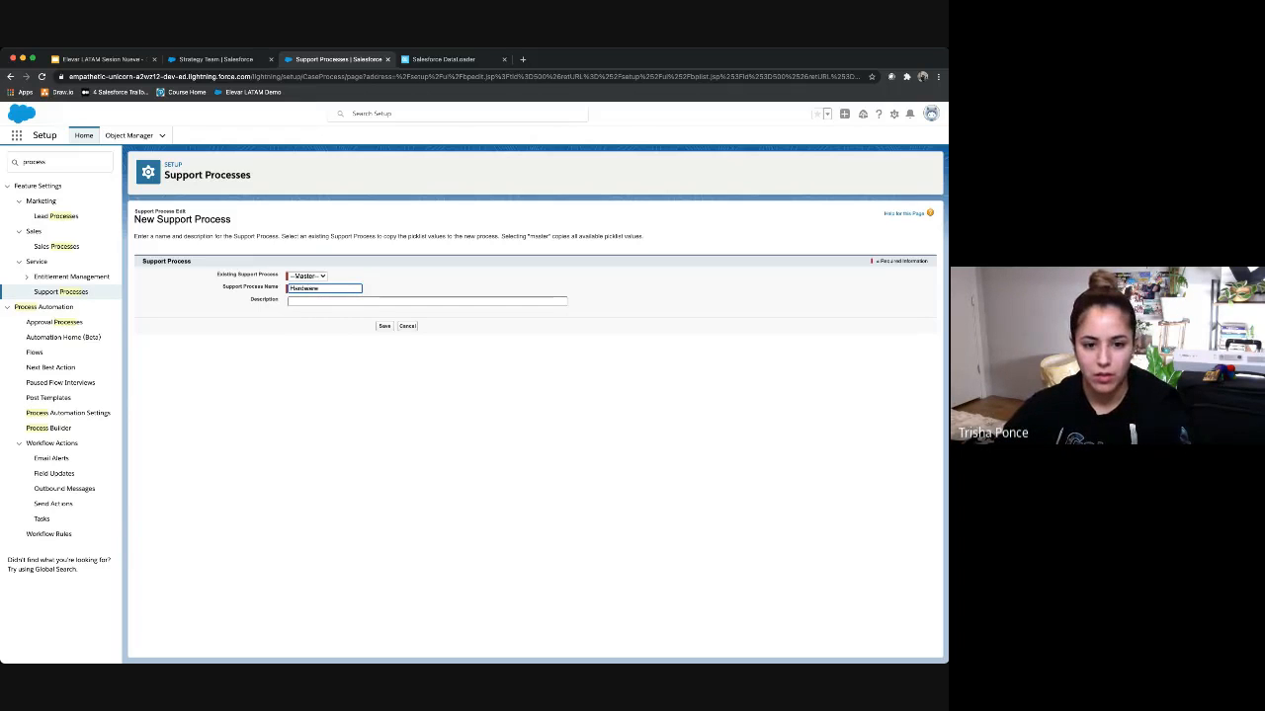
key("Return")
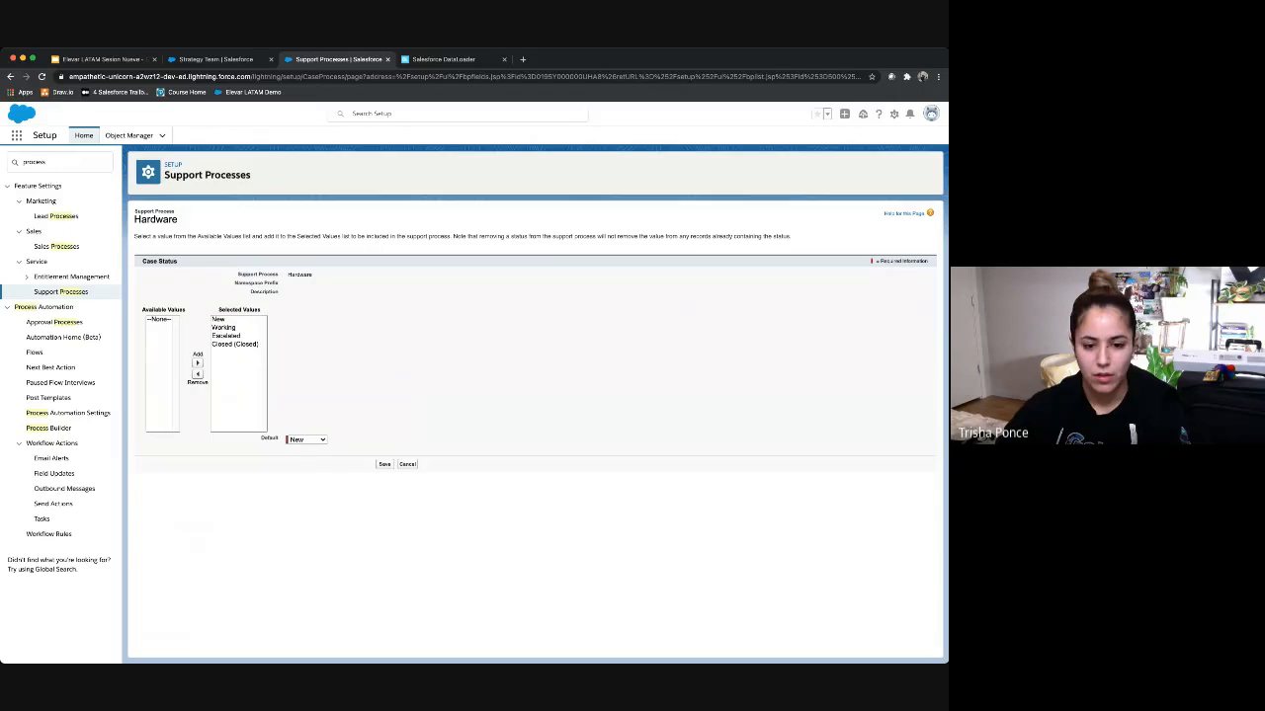
left_click(385, 464)
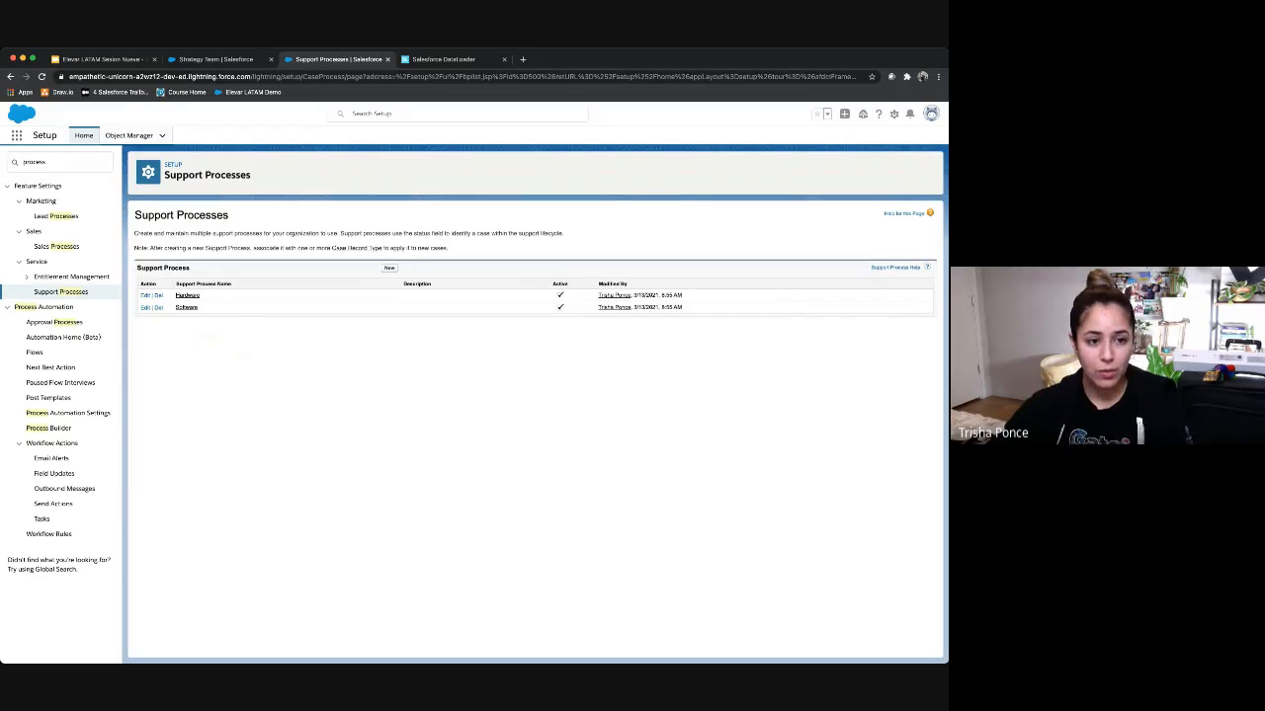
Step: Go to the Case object's Record Types list in Object Manager
left_click(129, 135)
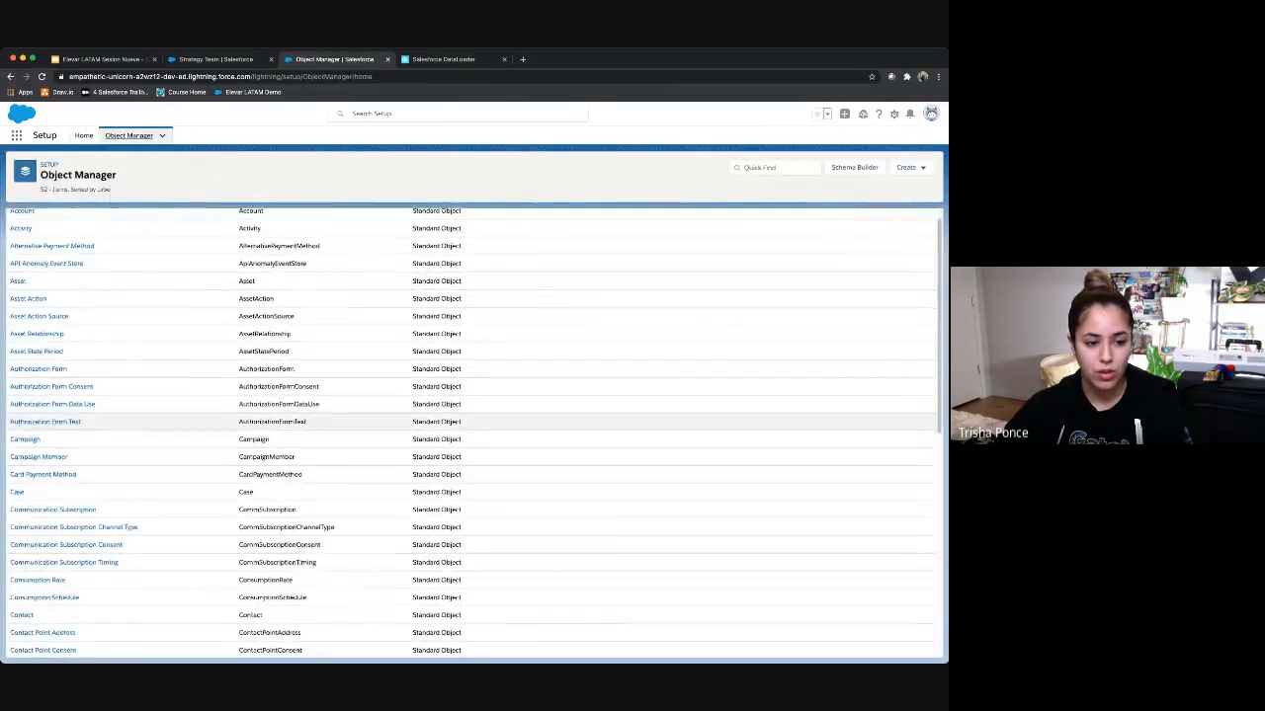
left_click(16, 511)
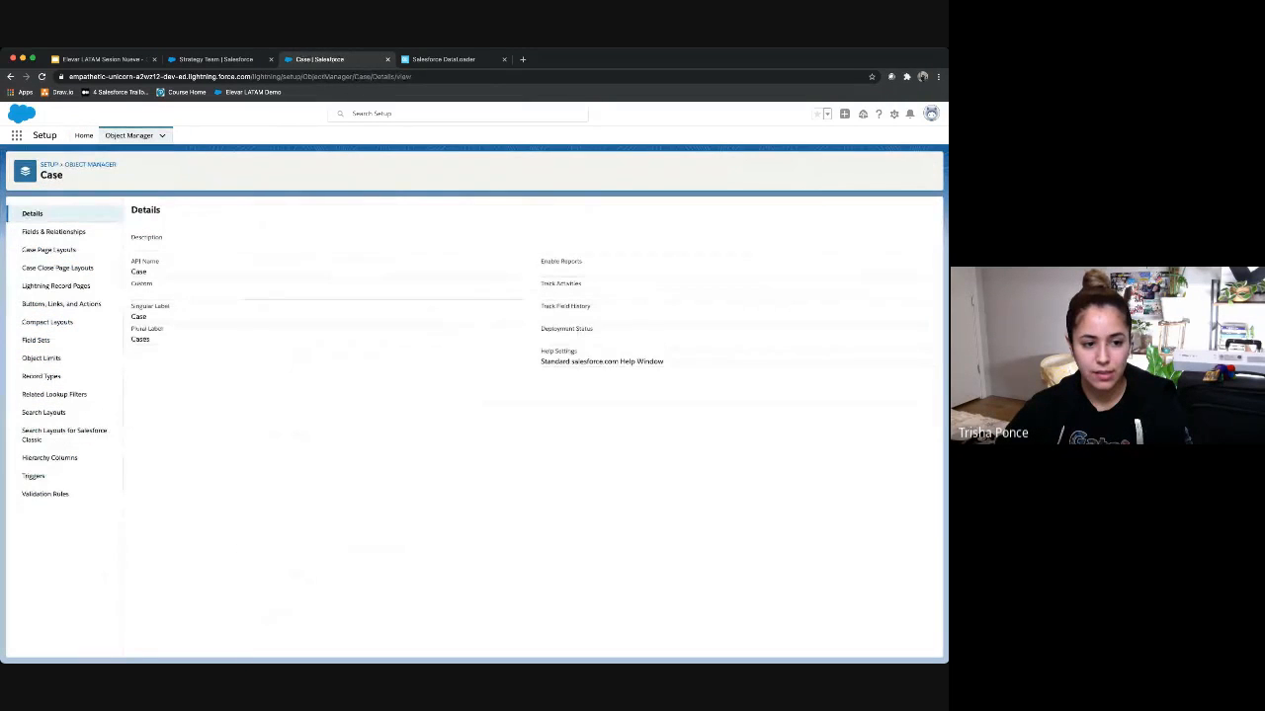
left_click(42, 376)
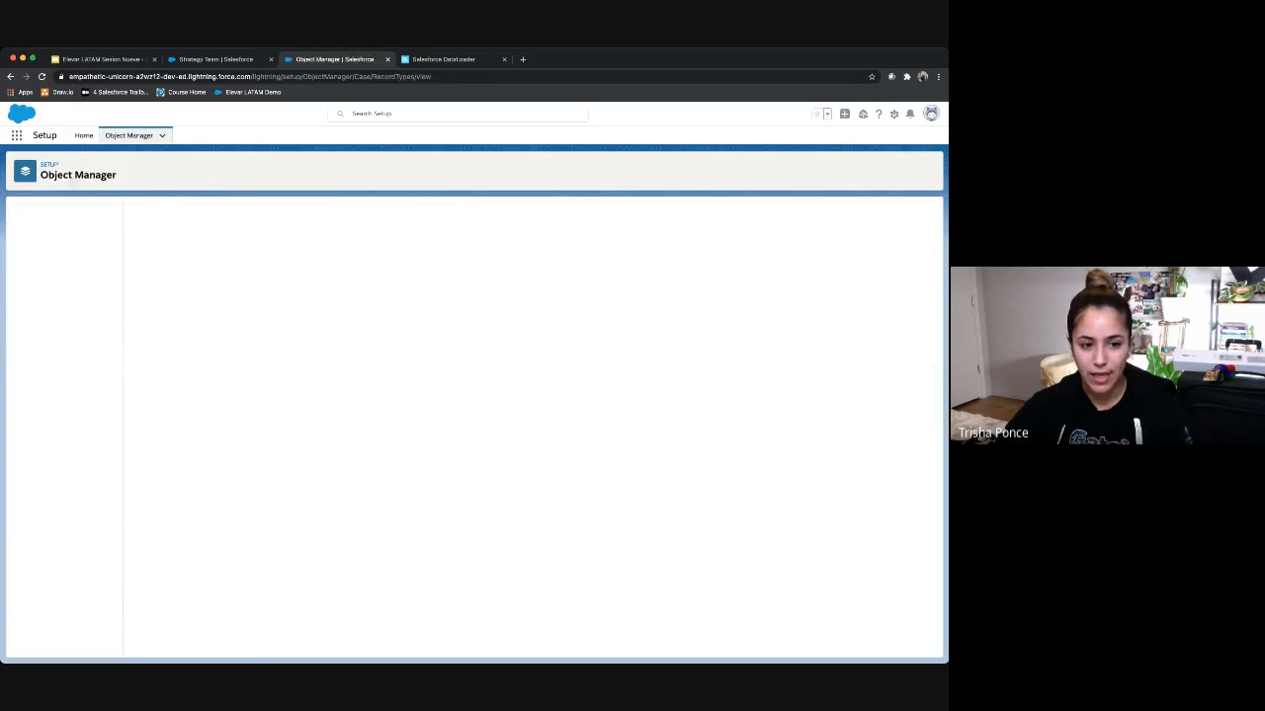
Step: Create a Software Case record type on the Software process, using Case (Support) Layout for all profiles
left_click(835, 213)
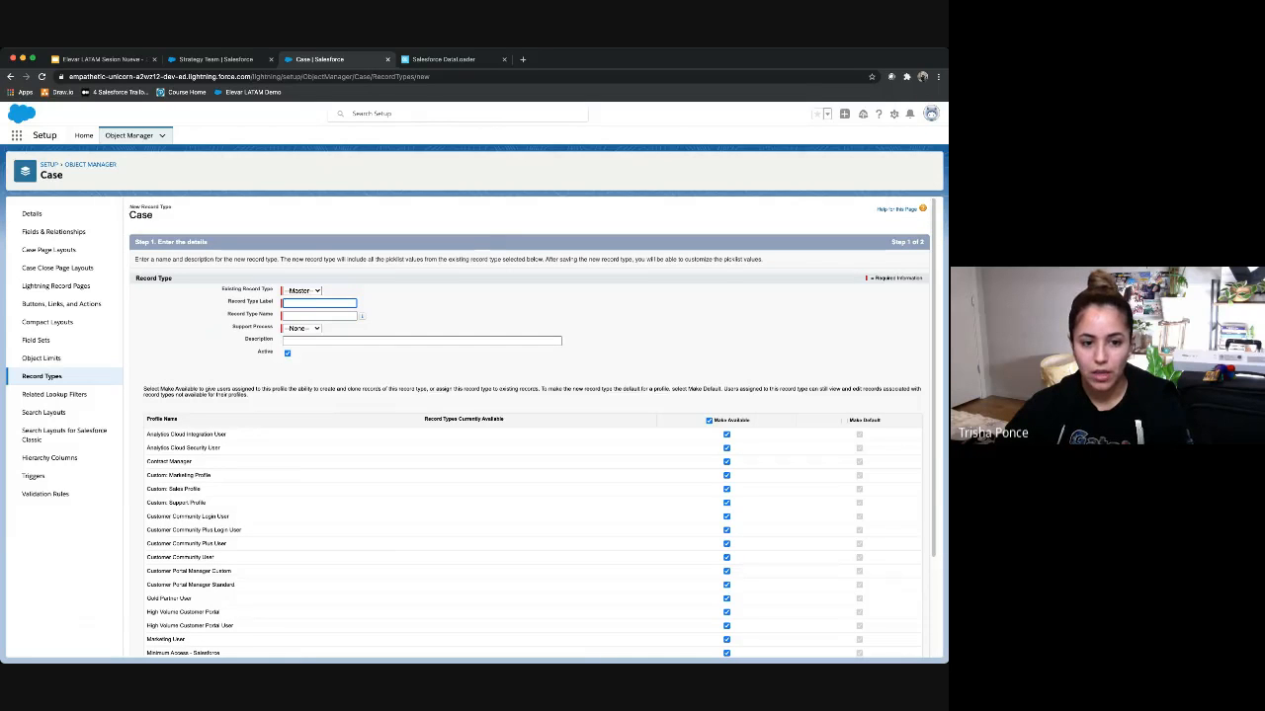
type("Software")
key("Tab")
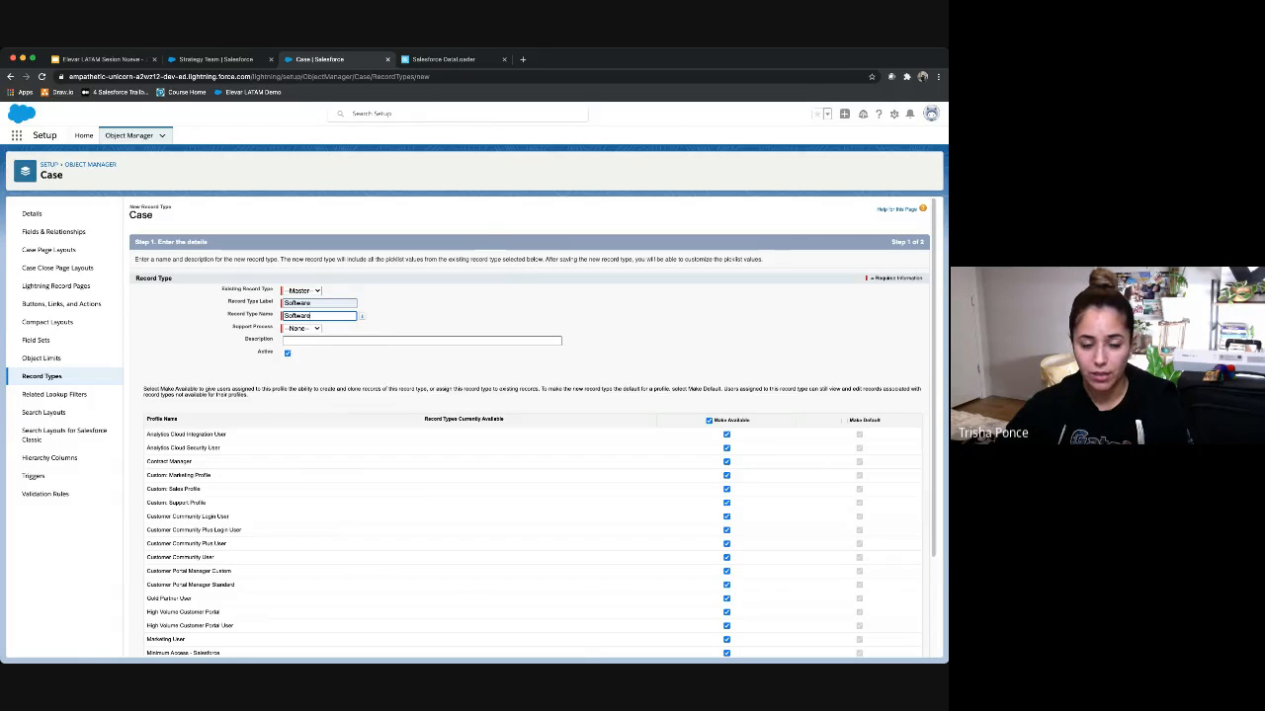
key("Tab")
key("Tab")
key("Tab")
key("s")
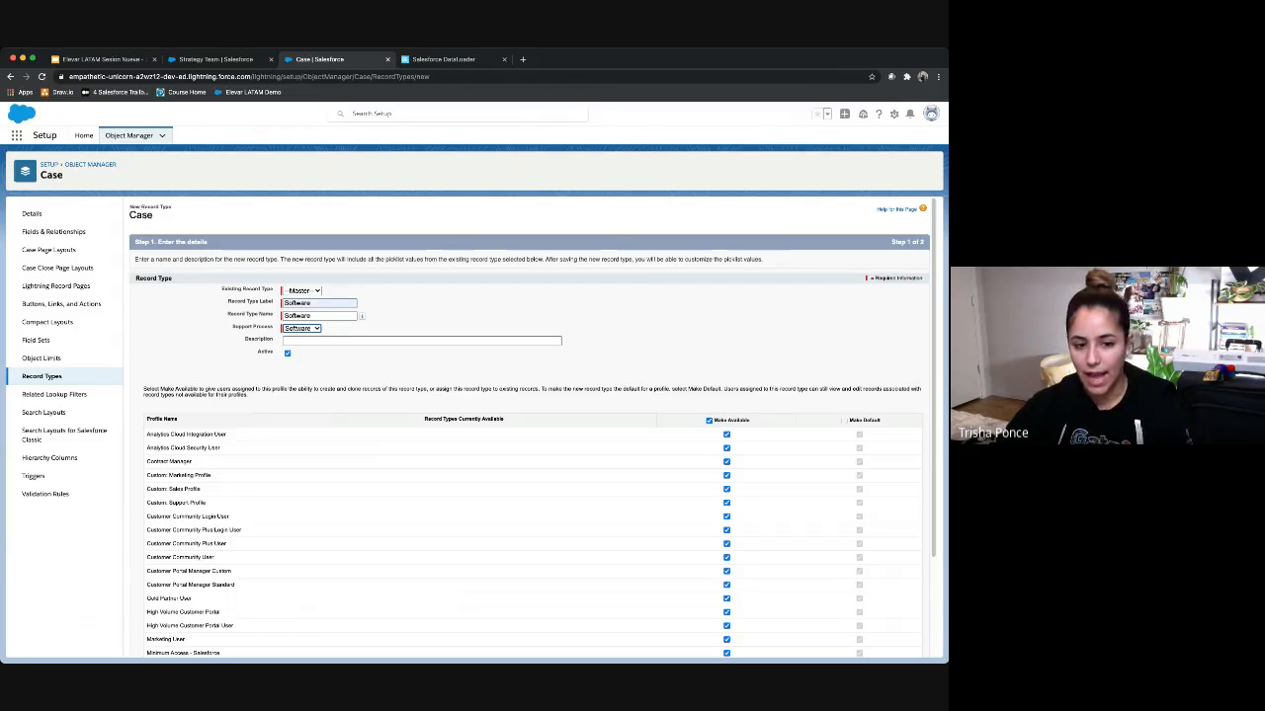
scroll(534, 523, "down", 1)
scroll(534, 523, "down", 3)
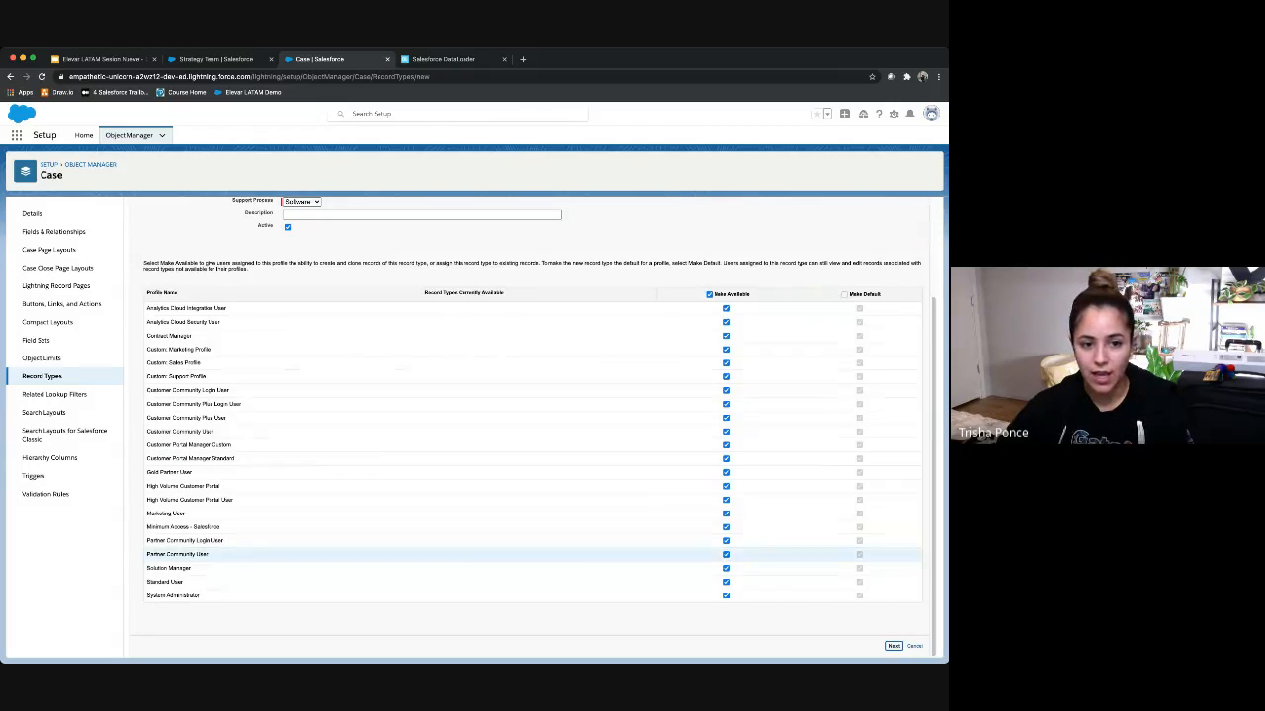
left_click(894, 646)
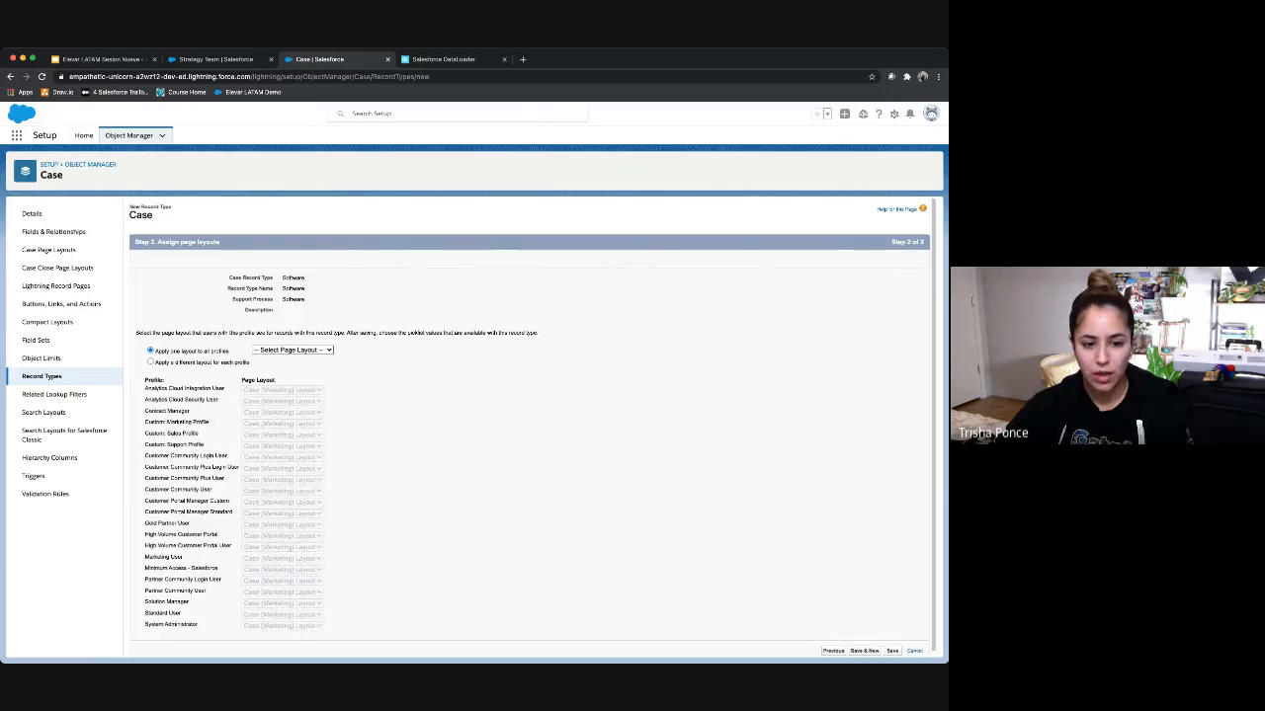
left_click(293, 350)
left_click(293, 385)
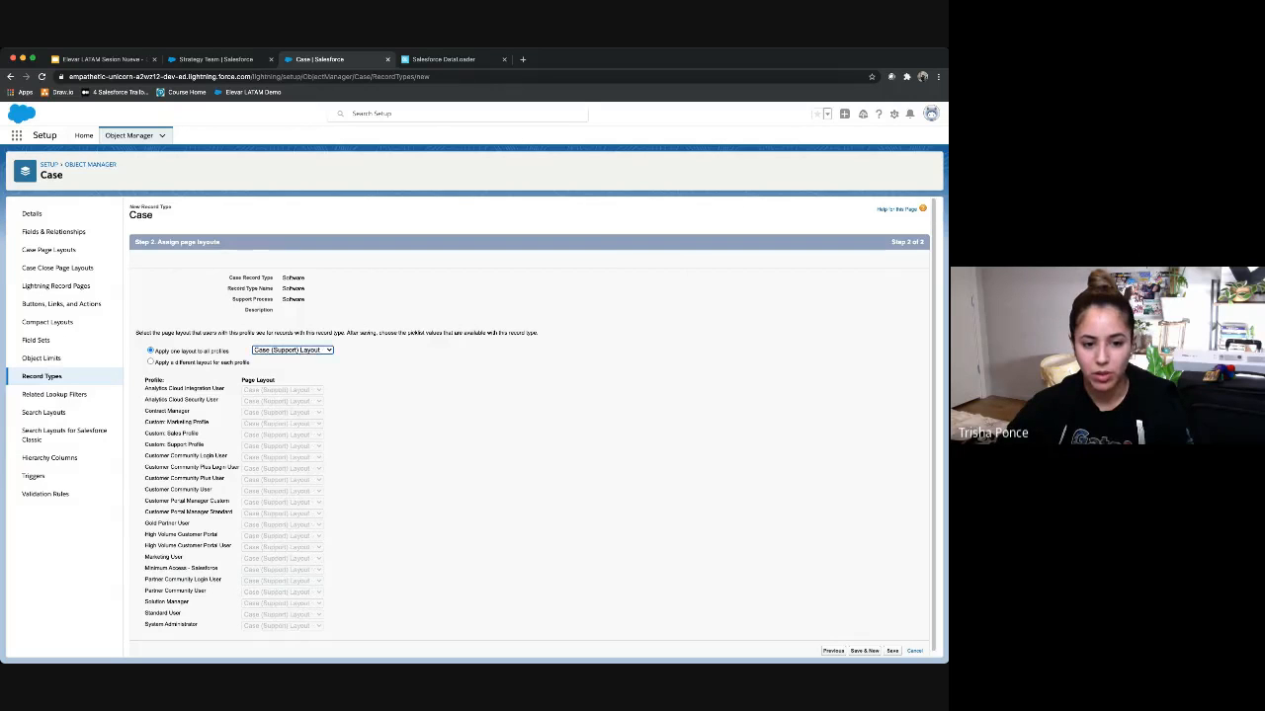
left_click(892, 652)
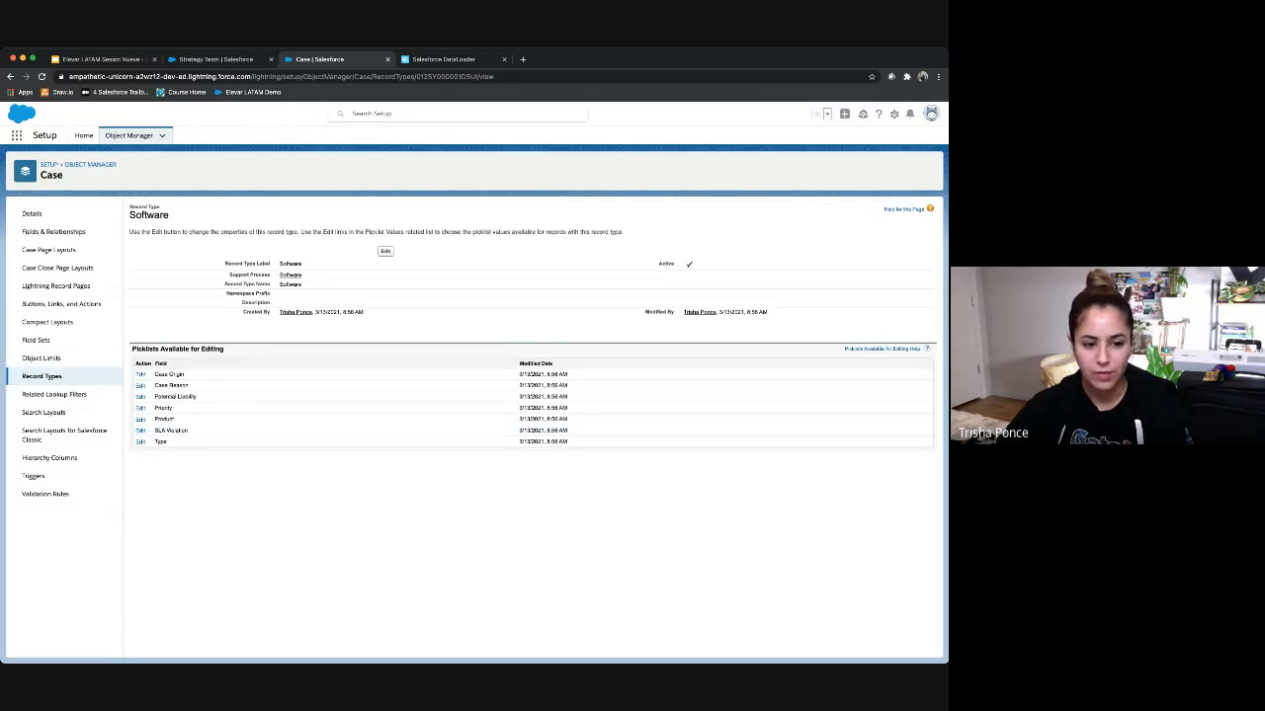
Step: Create an active Hardware record type for all profiles, on the Hardware process, with Case (Support) Layout
left_click(41, 376)
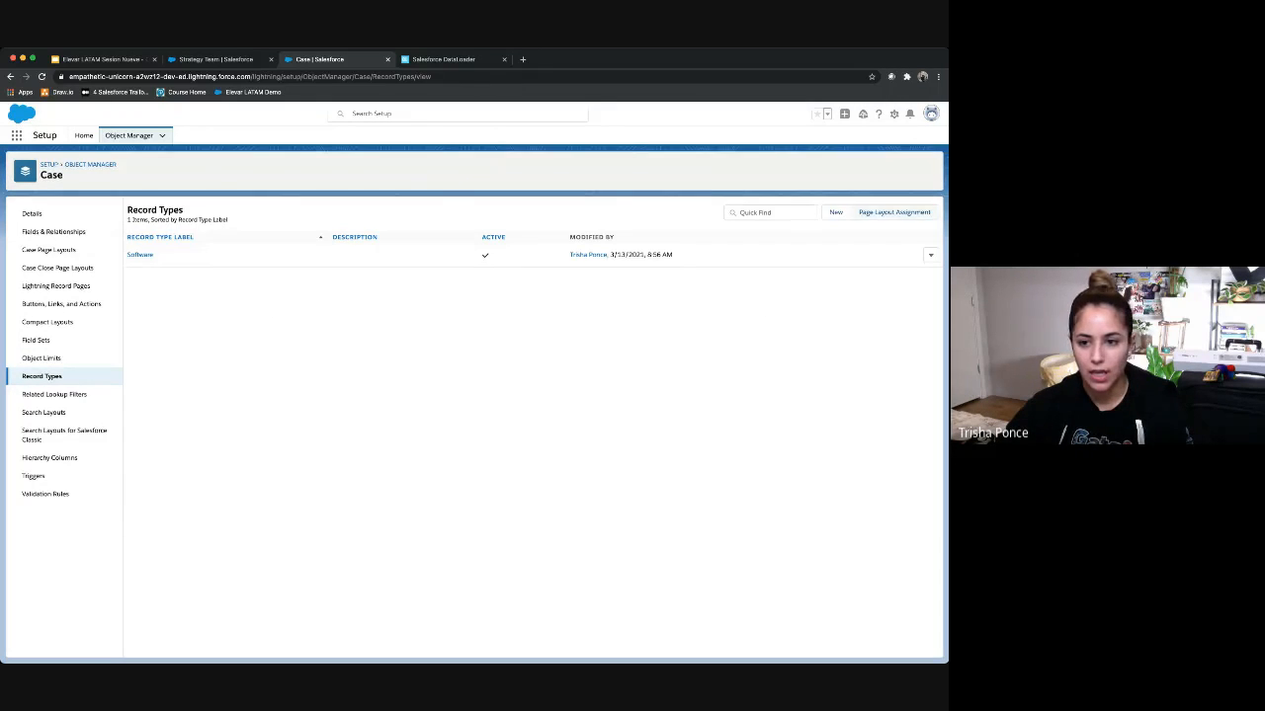
left_click(836, 213)
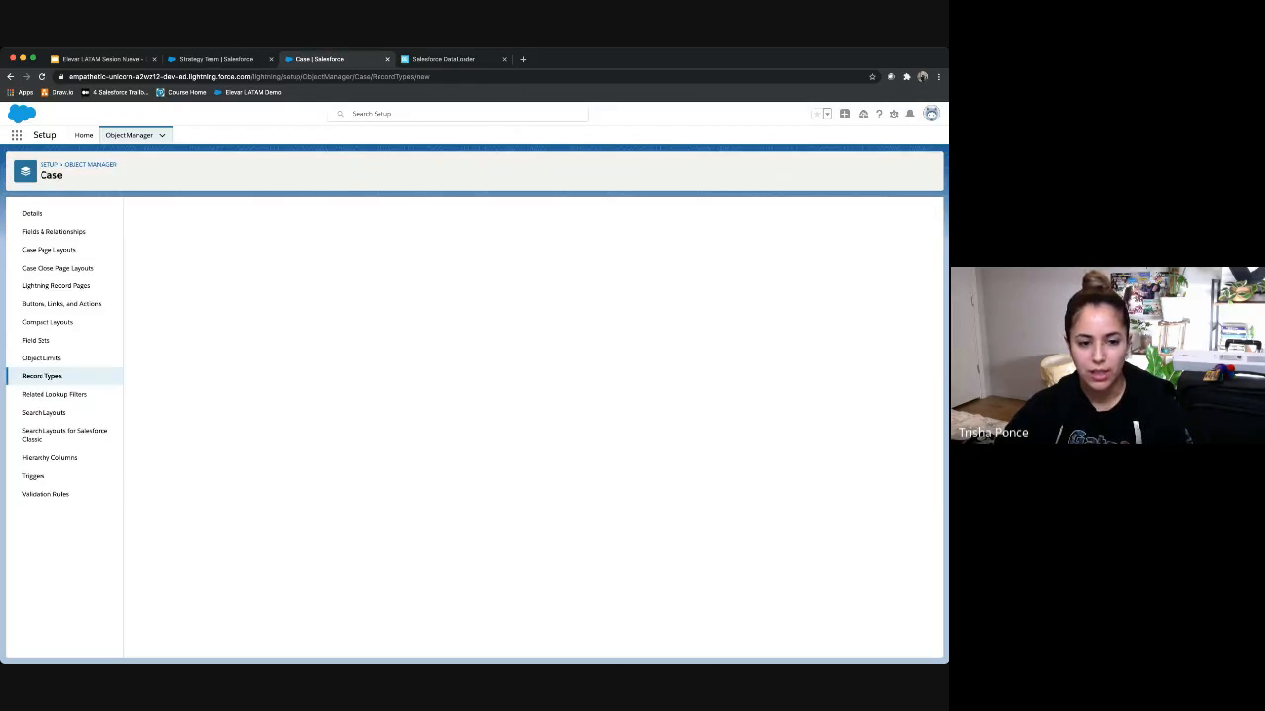
type("H")
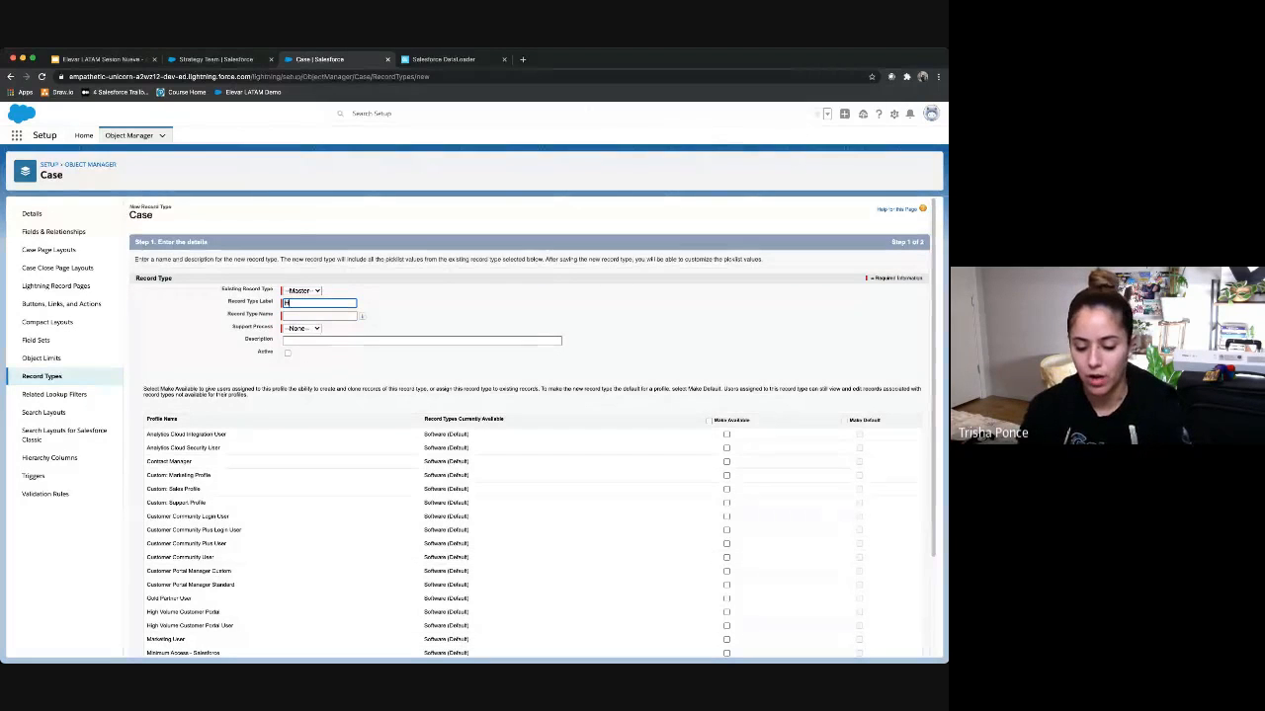
type("ardware")
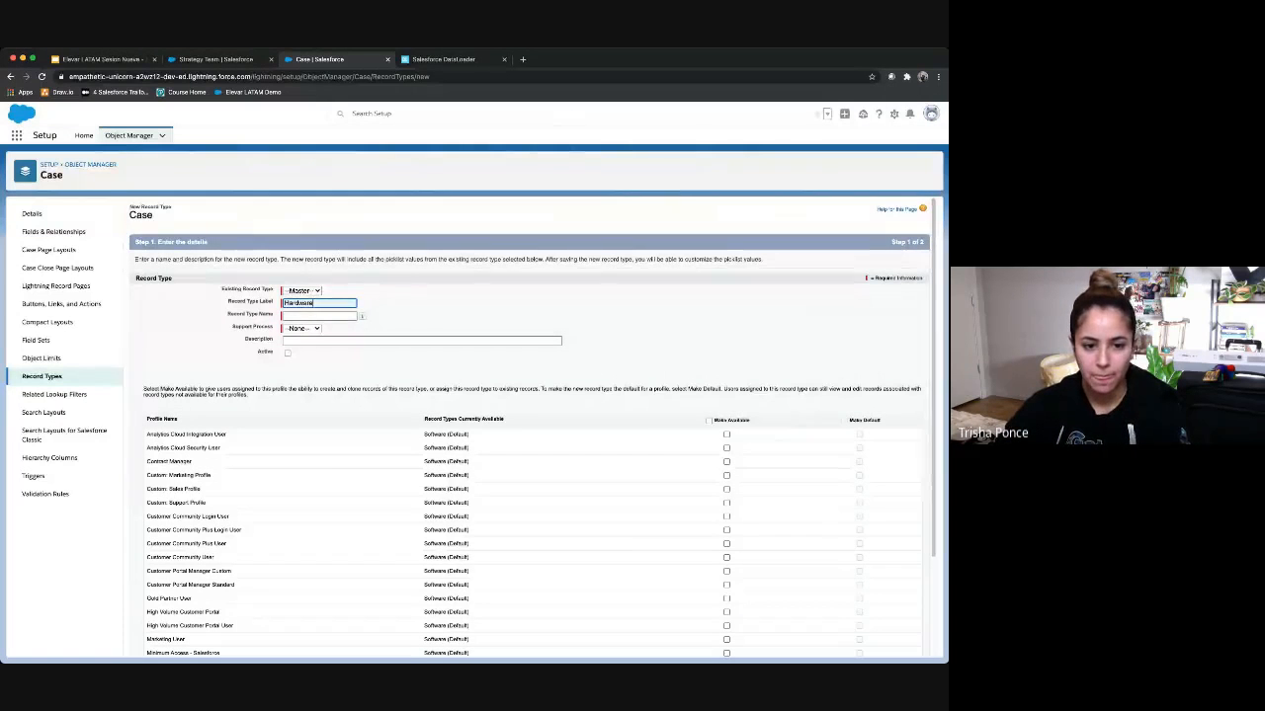
key("Tab")
left_click(303, 328)
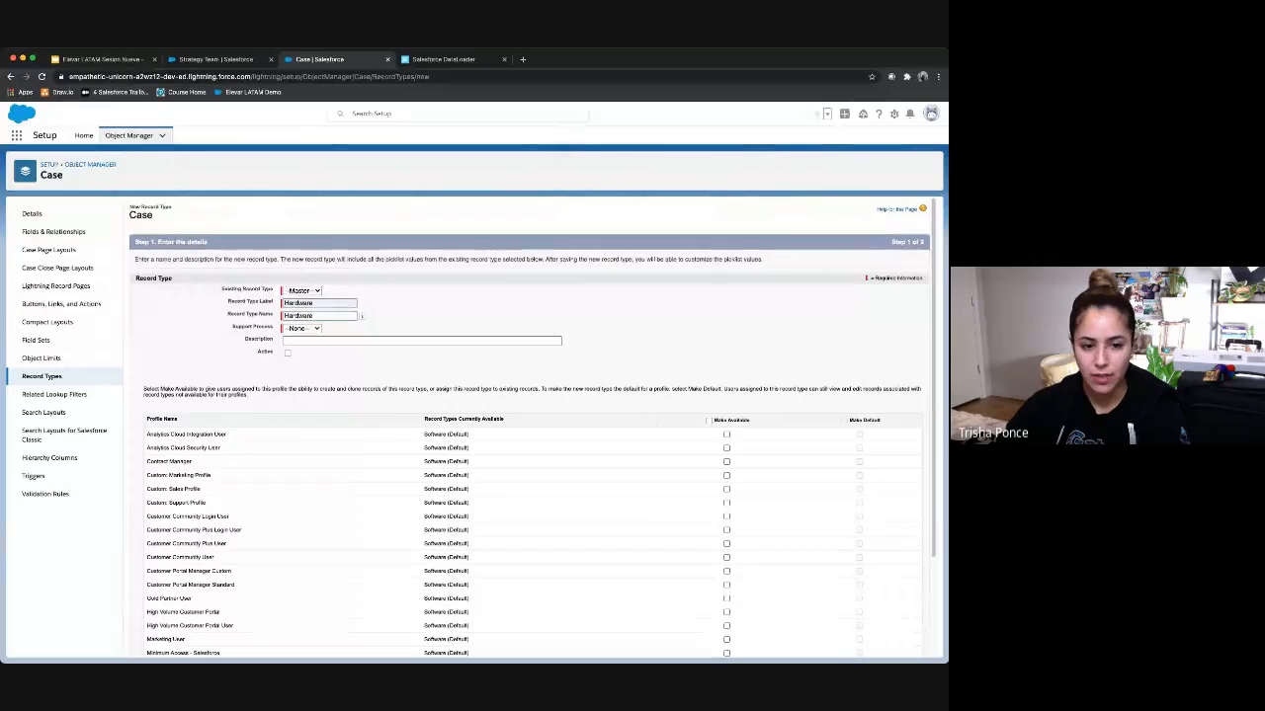
left_click(303, 340)
left_click(287, 353)
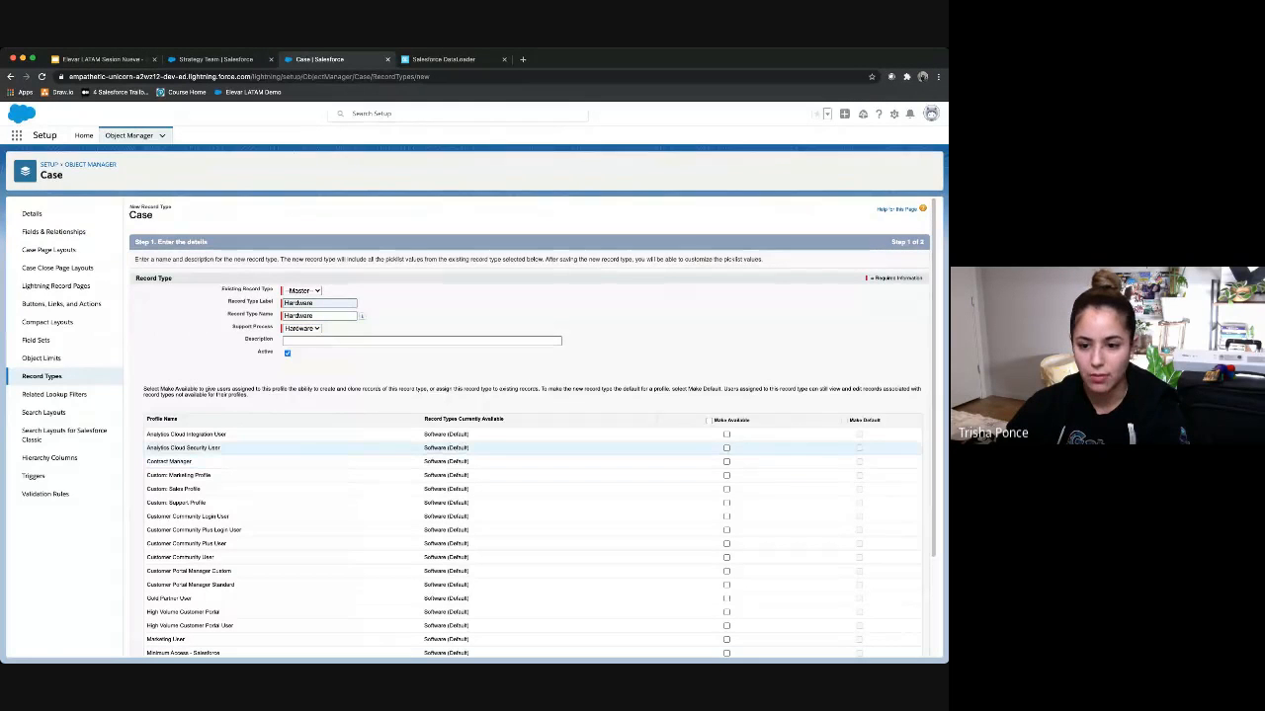
left_click(708, 419)
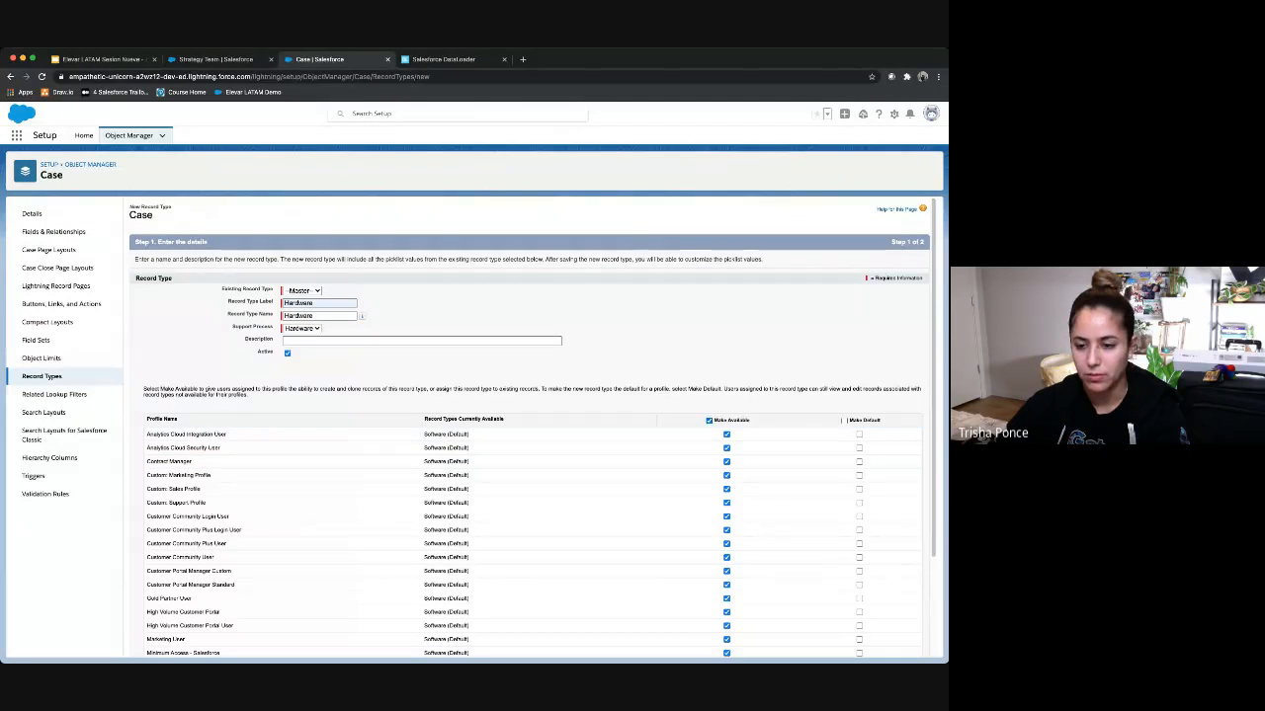
scroll(534, 425, "down", 3)
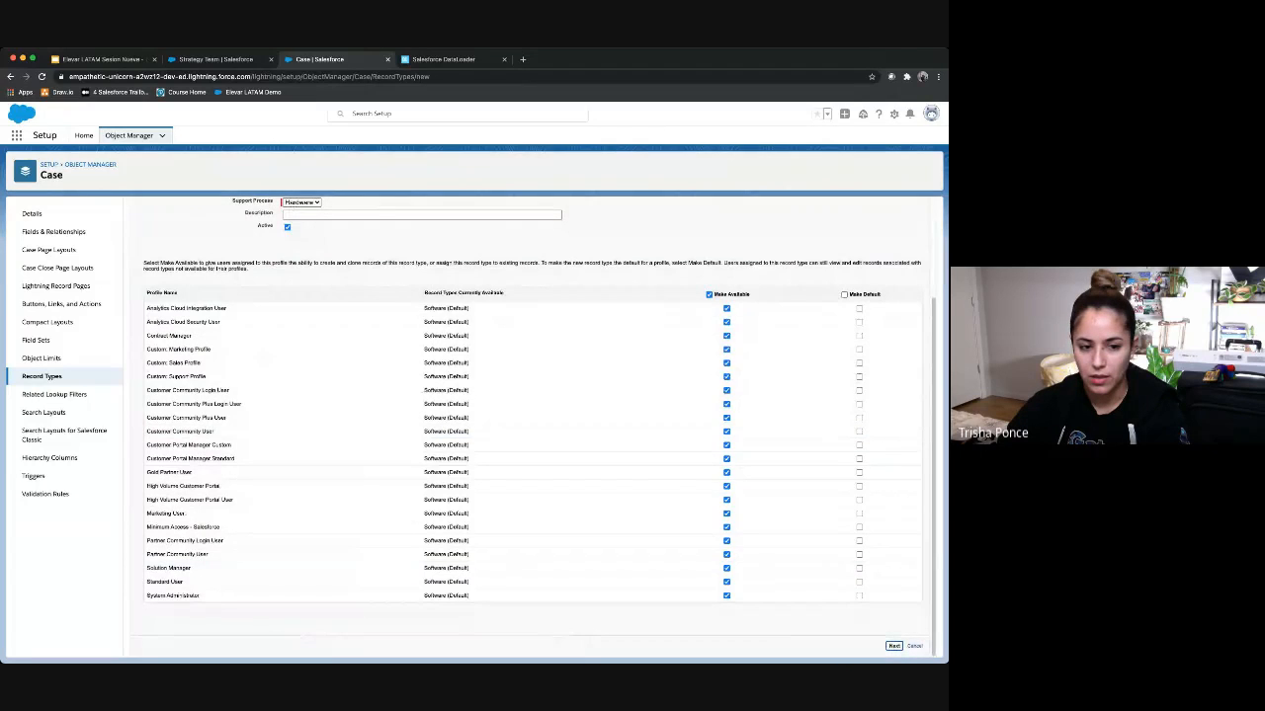
left_click(893, 646)
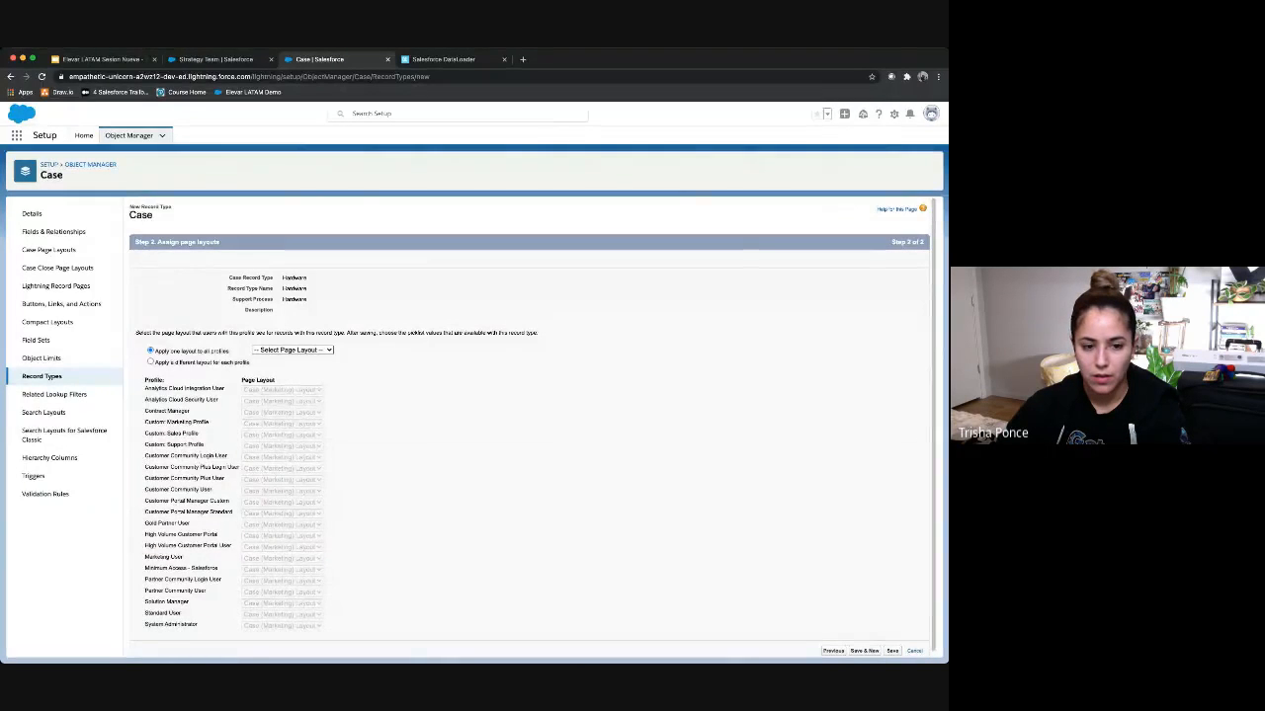
left_click(293, 350)
left_click(292, 385)
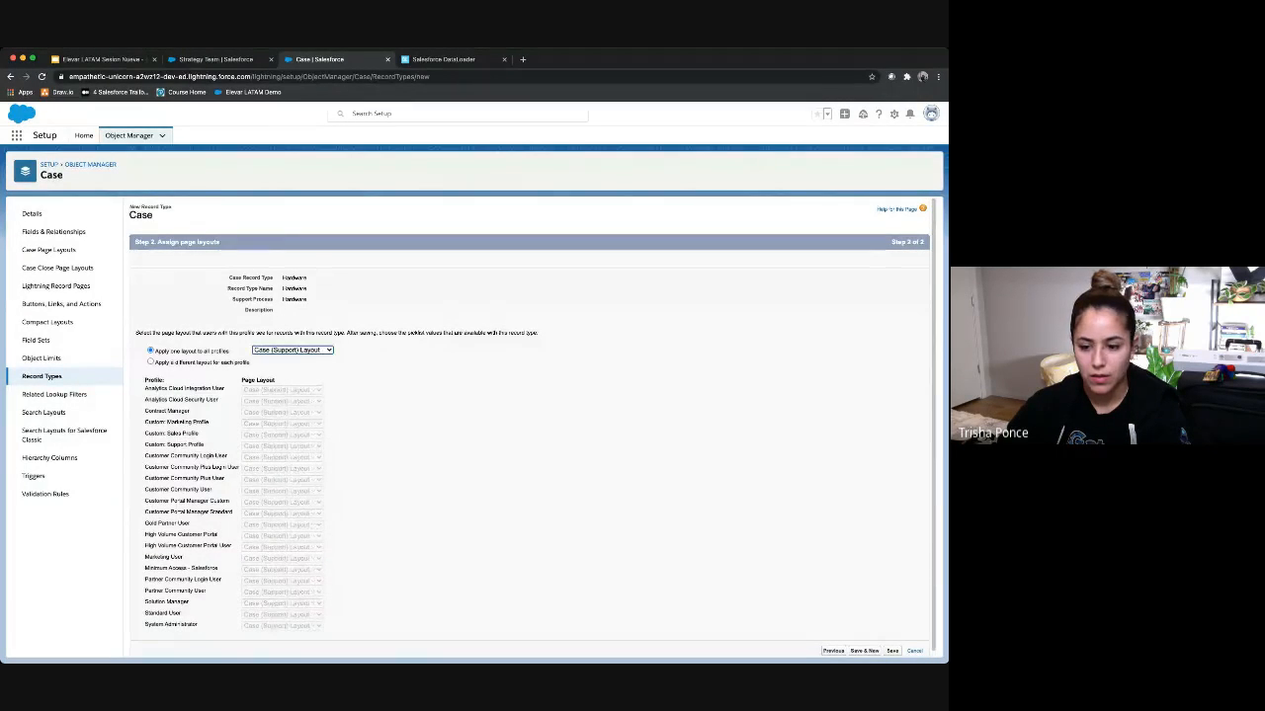
left_click(892, 651)
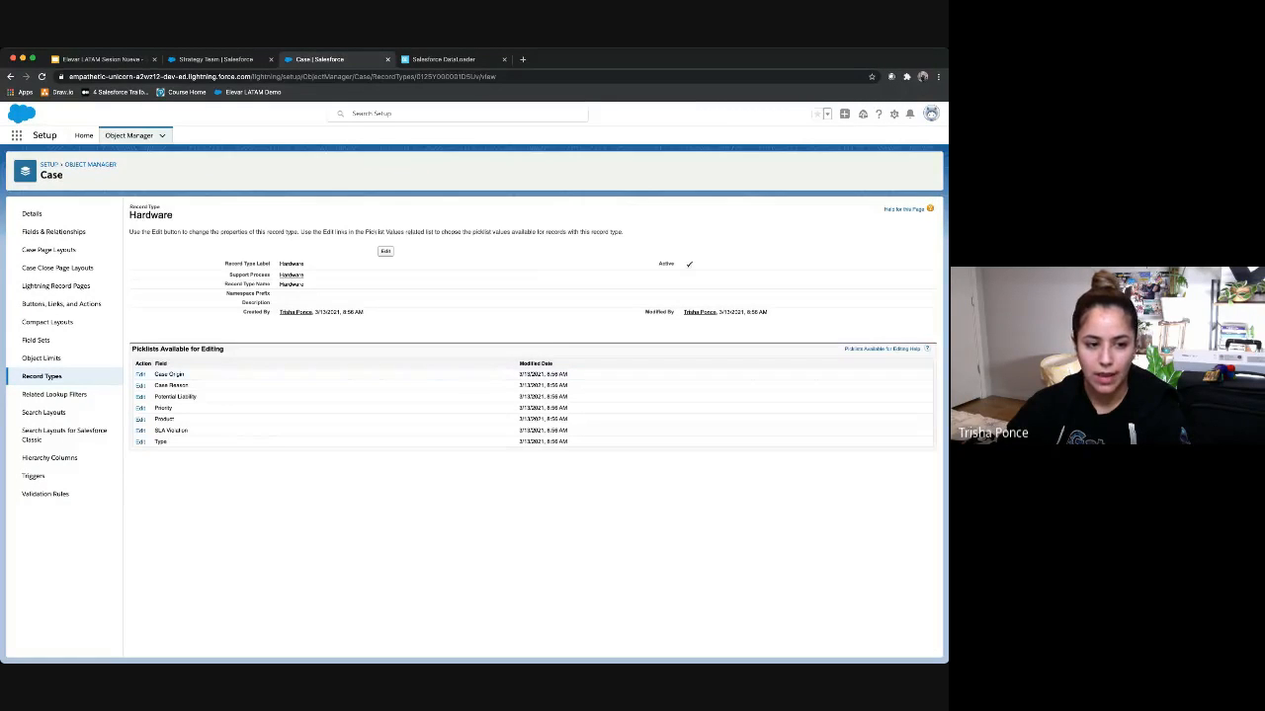
left_click(41, 376)
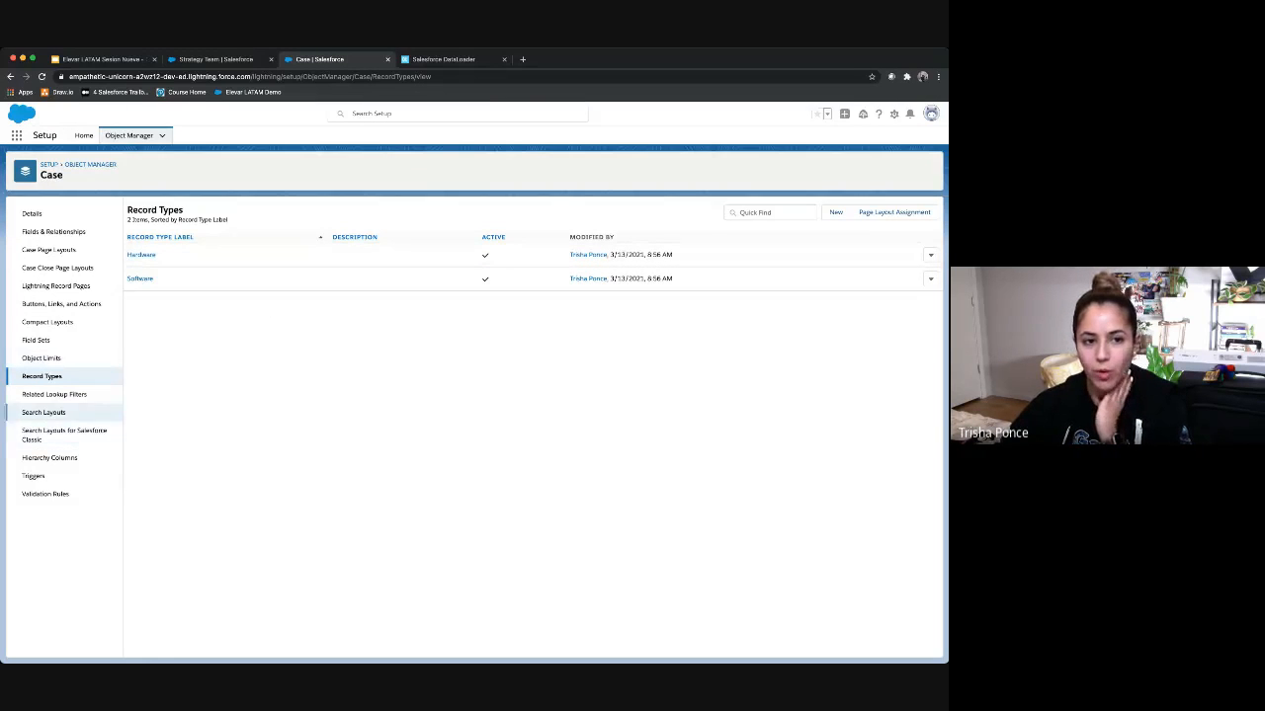
Step: Advance the slides to slide 38, the default email template task, then return to Salesforce
left_click(103, 59)
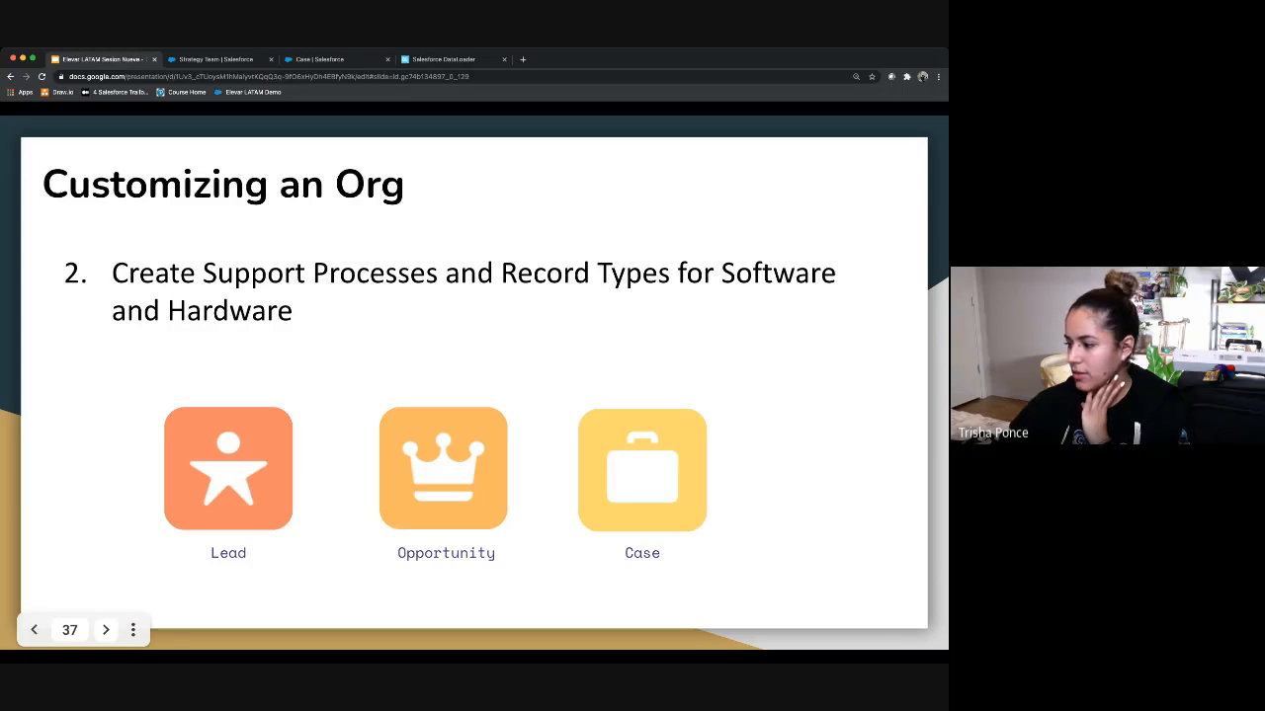
key("Right")
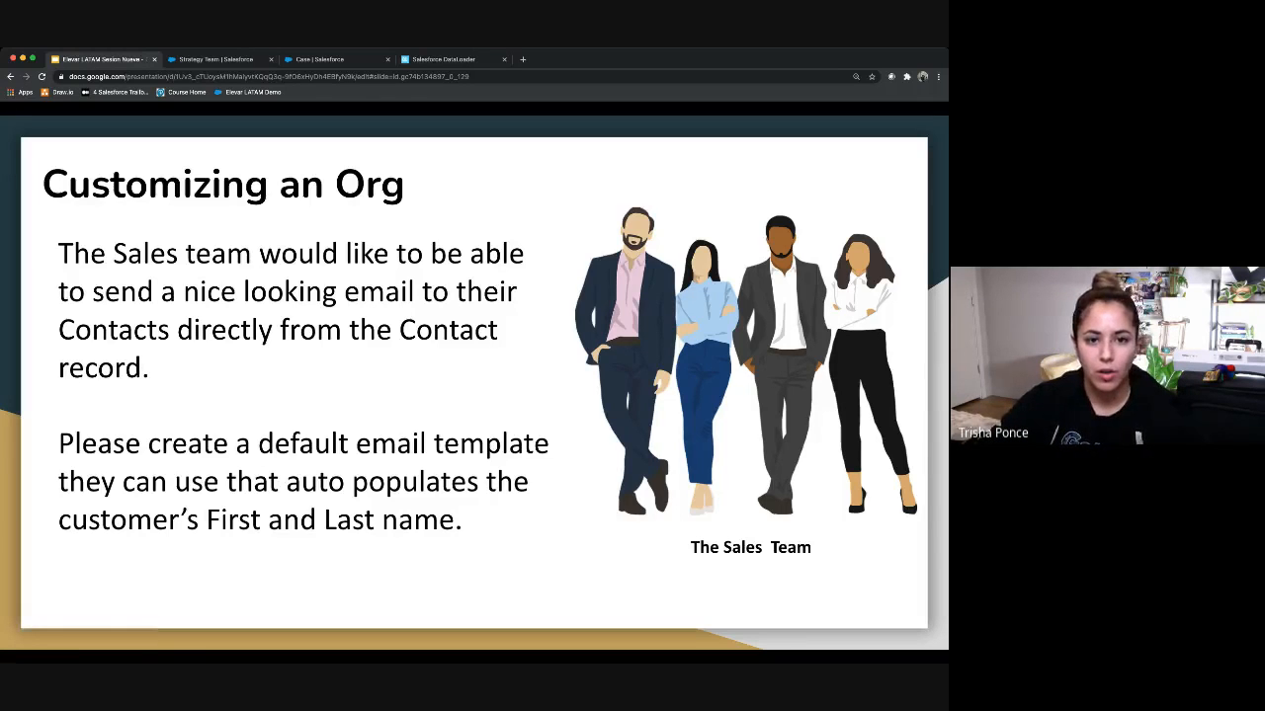
left_click(316, 60)
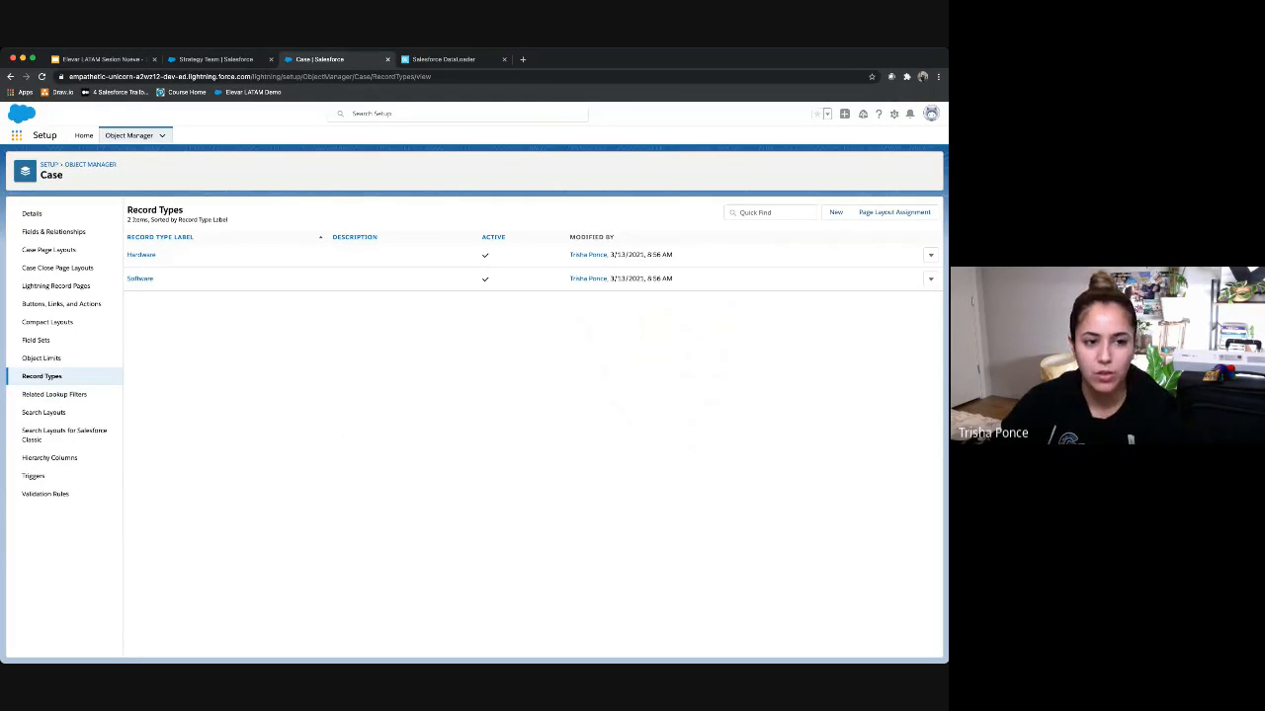
Step: Open Email Templates from an App Launcher search for 'tem', then return to the slides
left_click(17, 135)
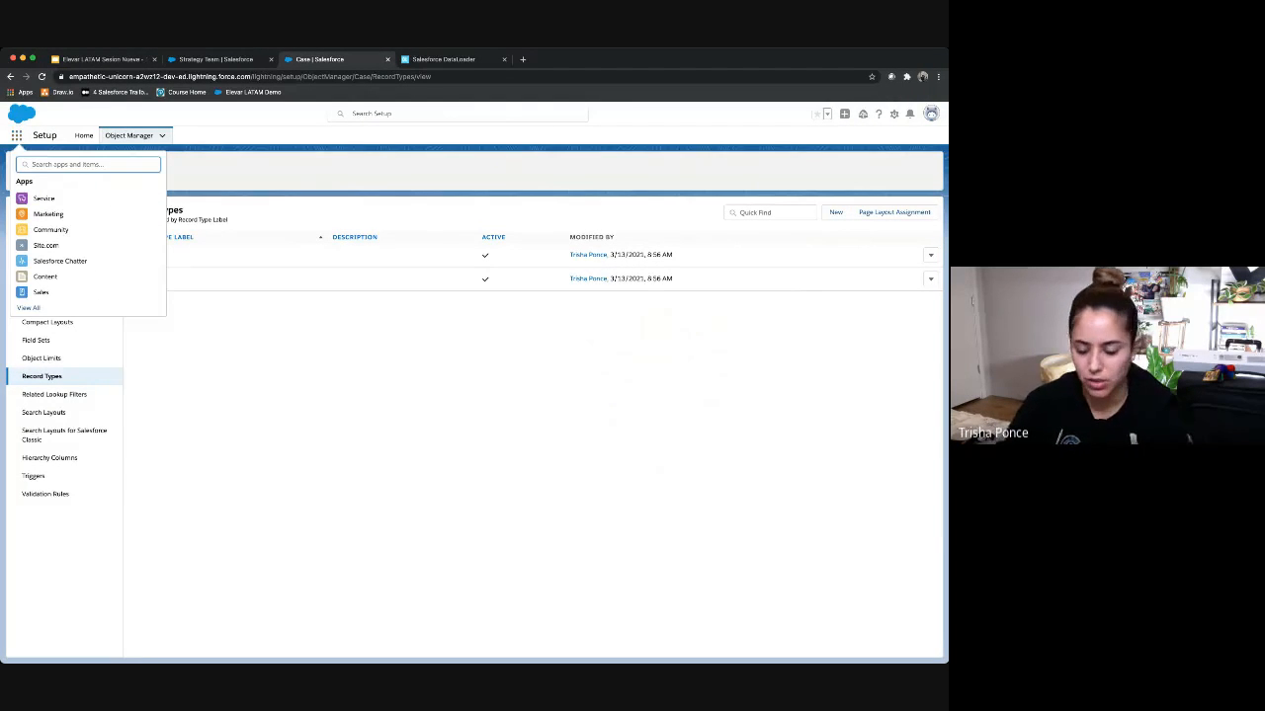
type("tem")
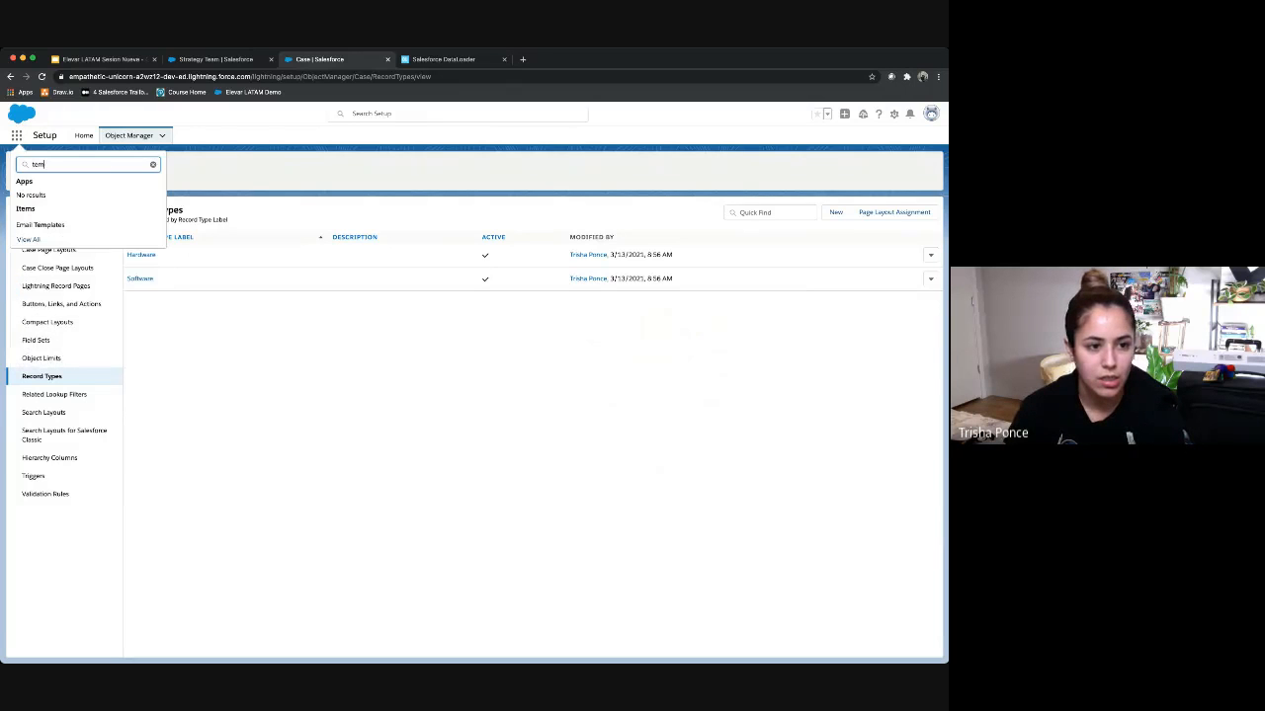
key("BackSpace")
key("BackSpace")
key("BackSpace")
type("light")
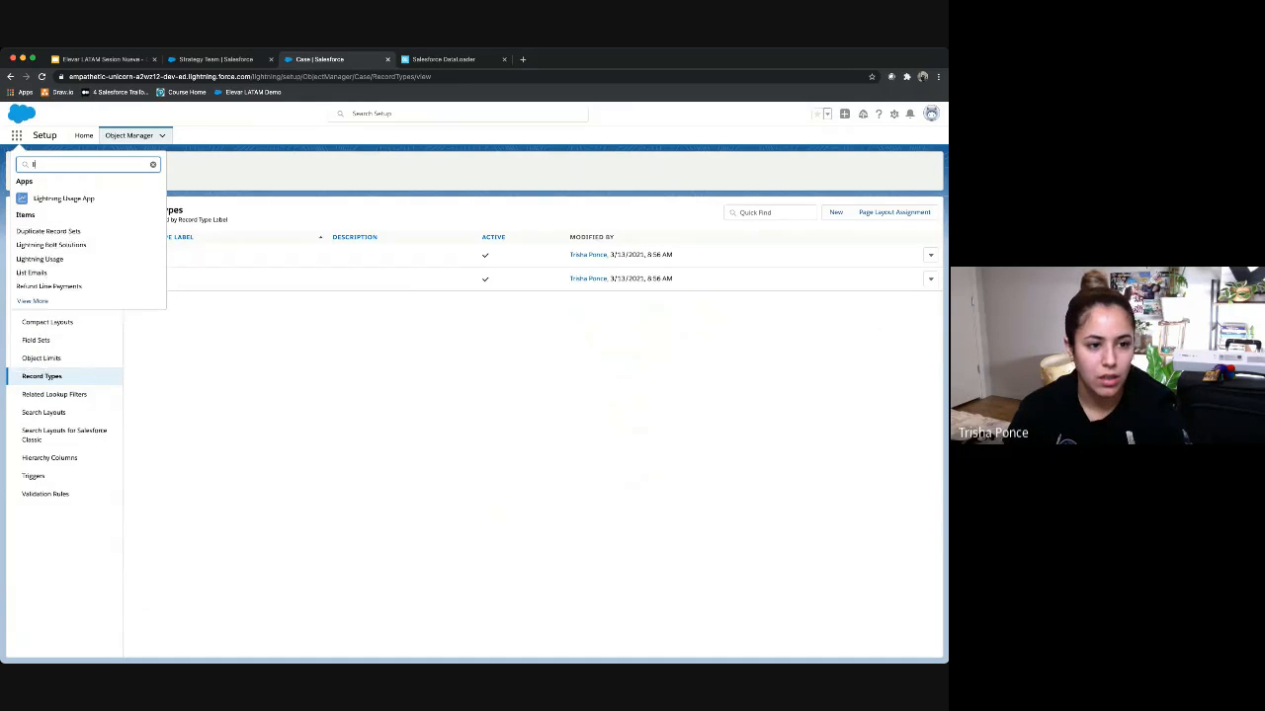
key("BackSpace")
key("BackSpace")
key("BackSpace")
key("BackSpace")
key("BackSpace")
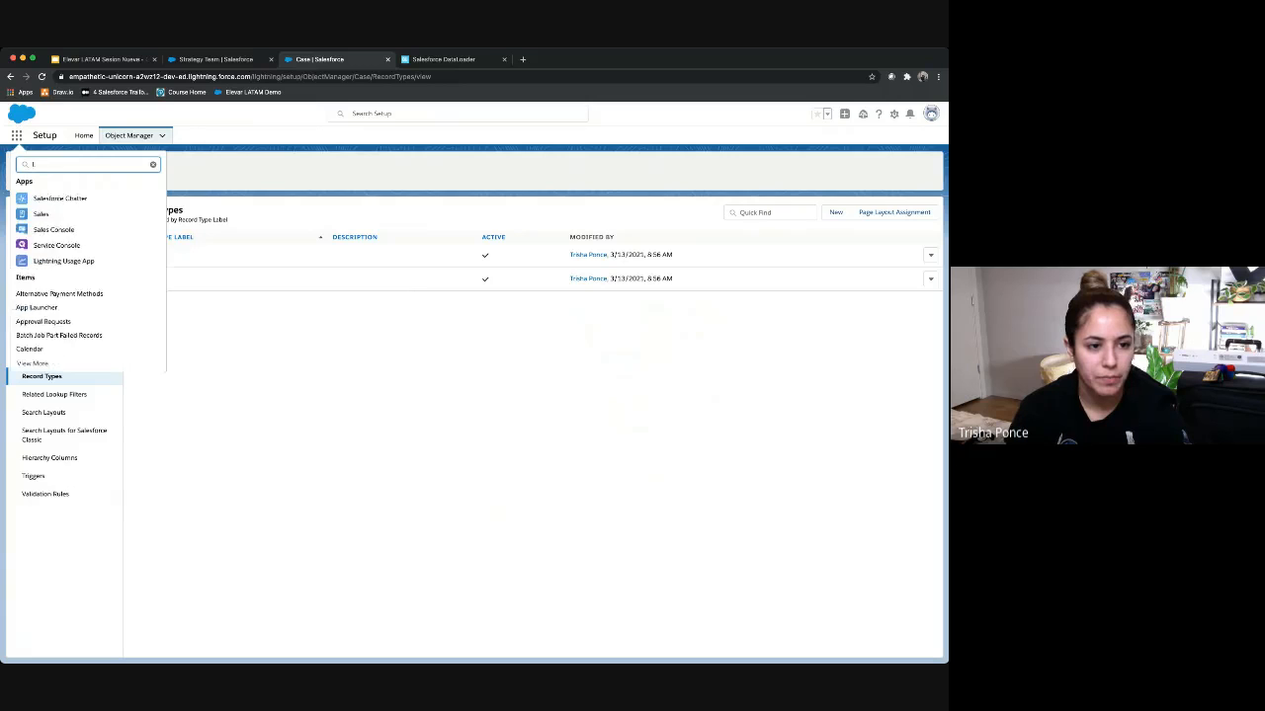
type("tem")
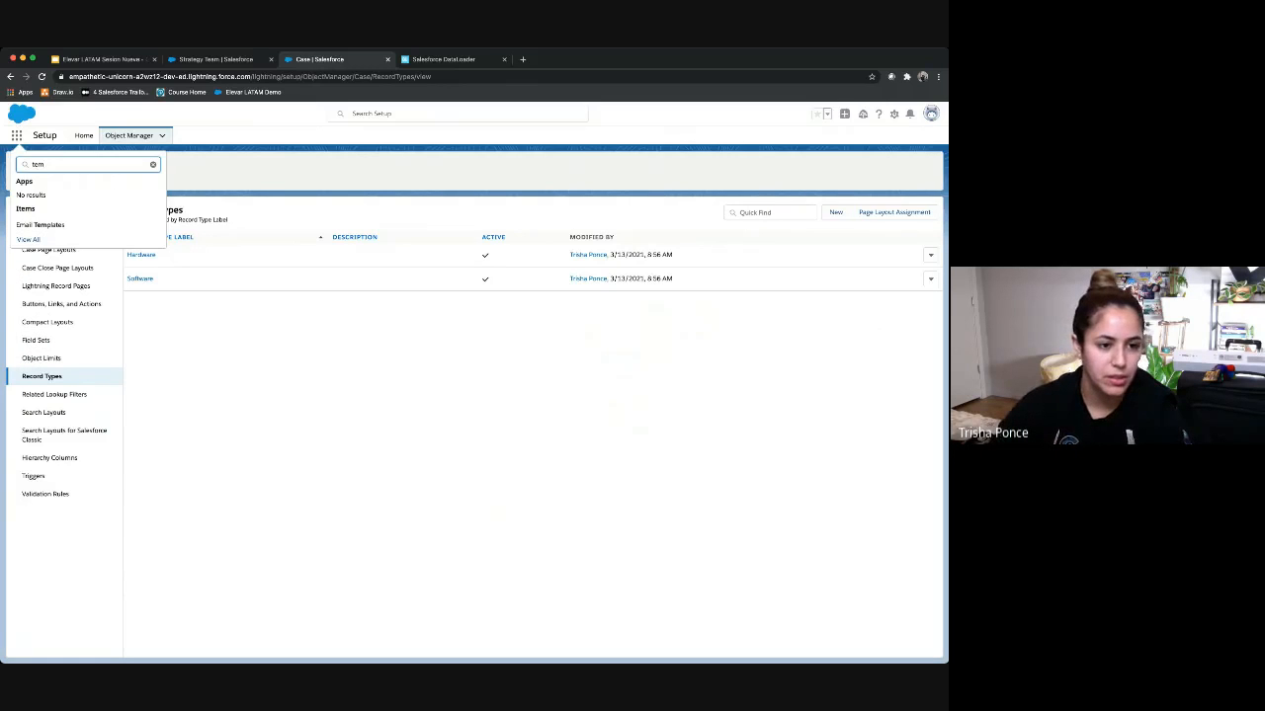
left_click(40, 226)
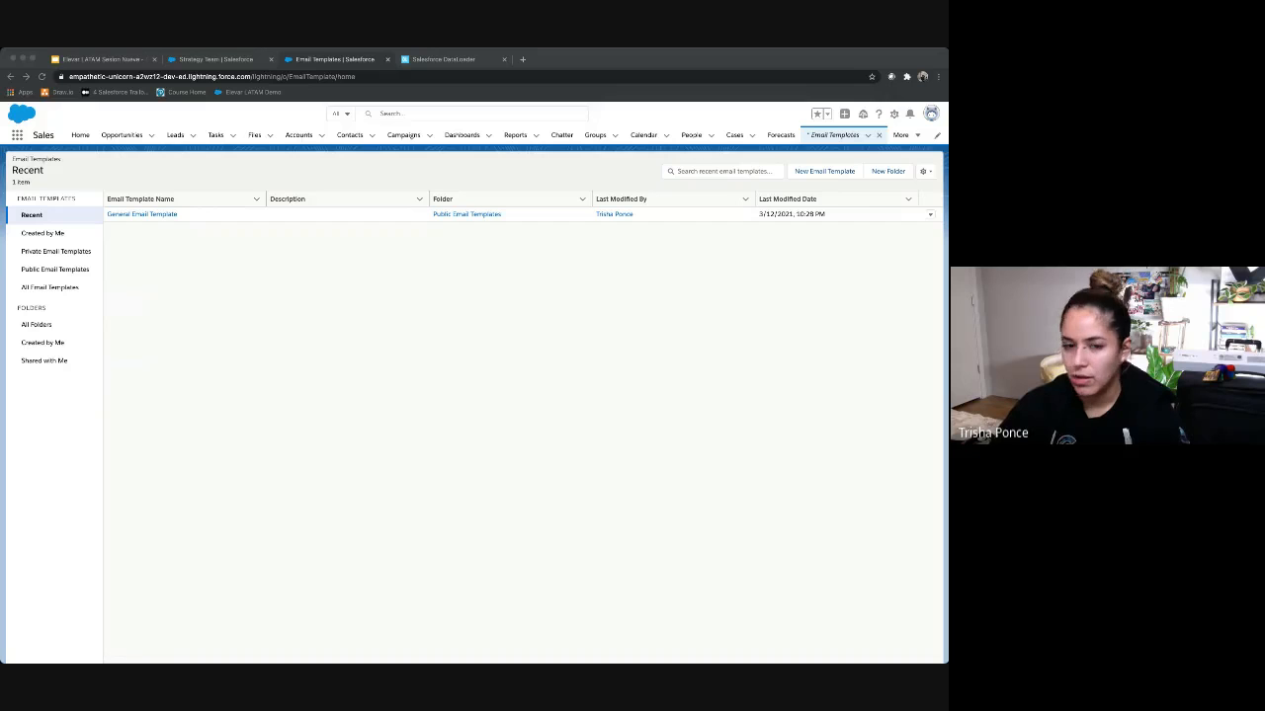
left_click(104, 60)
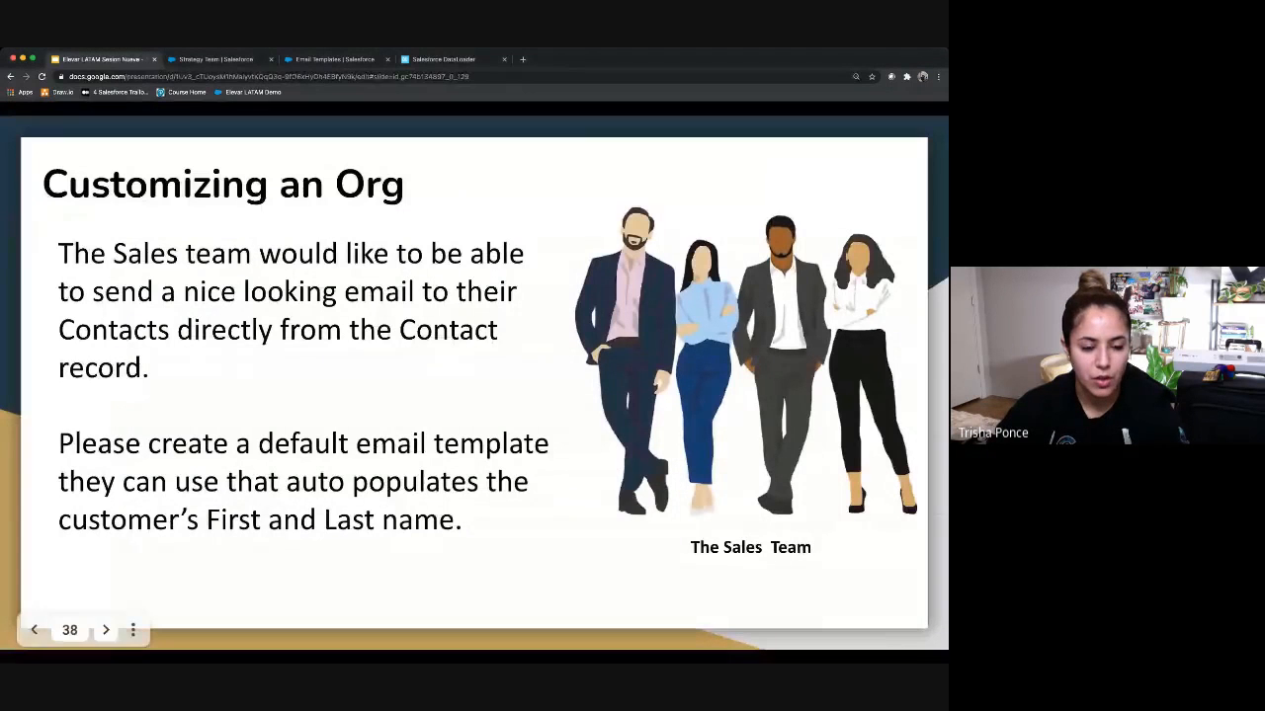
Step: Show slide 39 with the three-step email plan, then return to Salesforce Email Templates
key("Right")
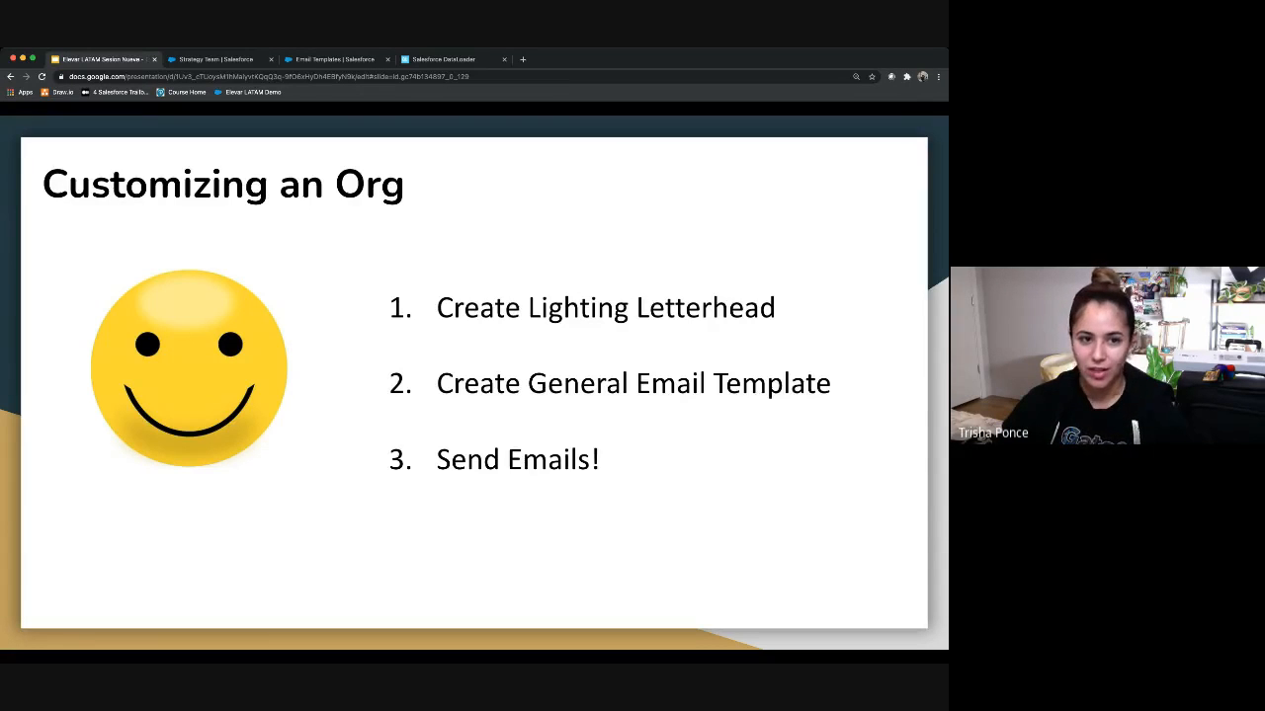
left_click(341, 59)
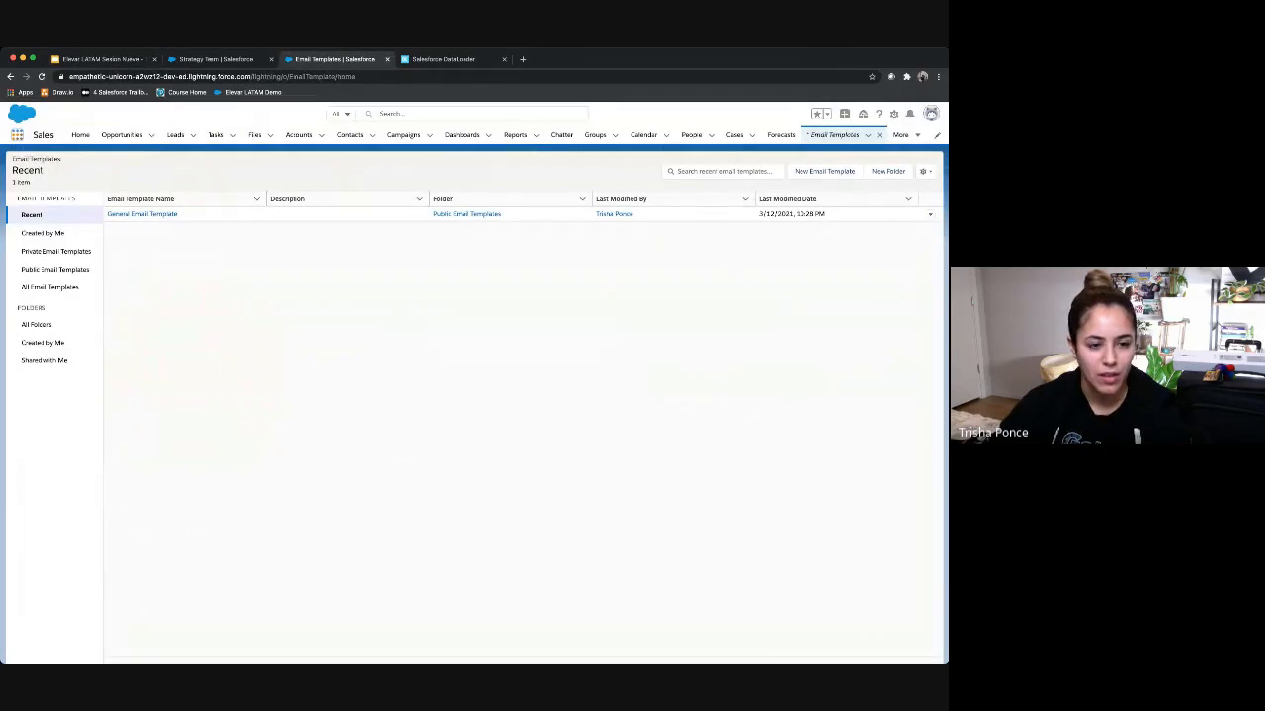
Step: Find Enhanced Letterheads via 'lette' and edit the New Customer Support Case letterhead
left_click(17, 134)
type("lette")
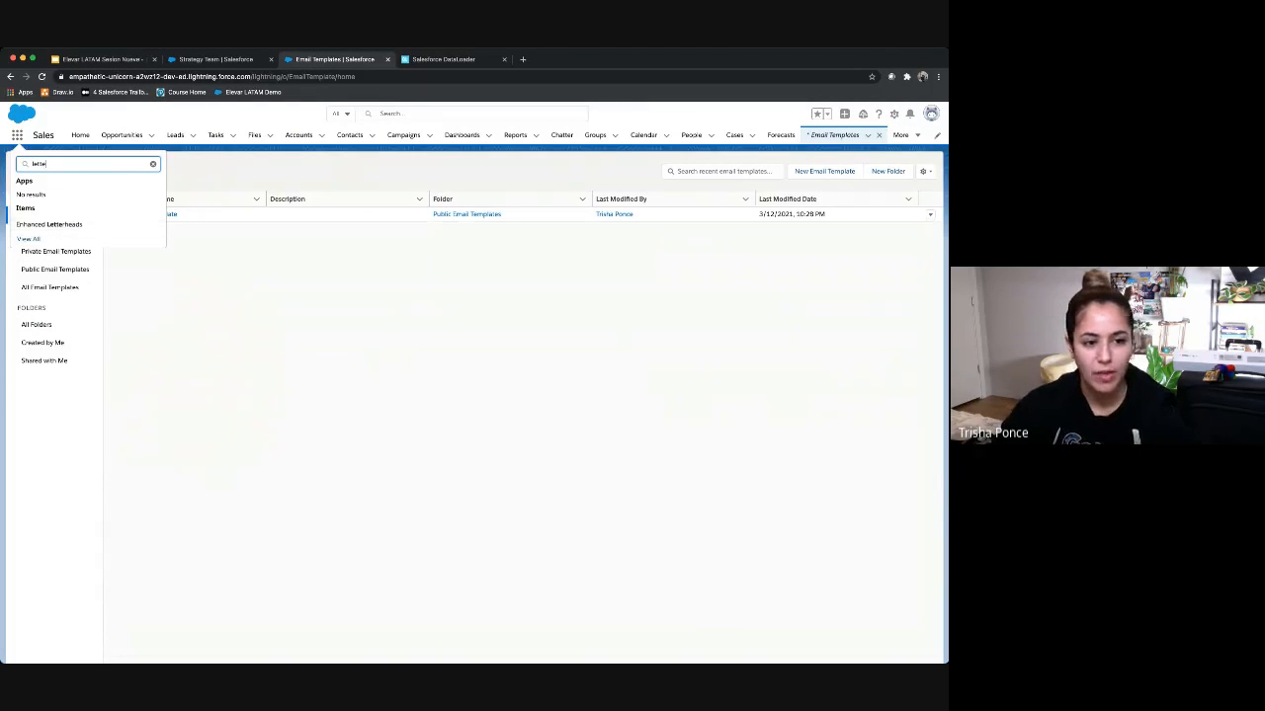
left_click(49, 224)
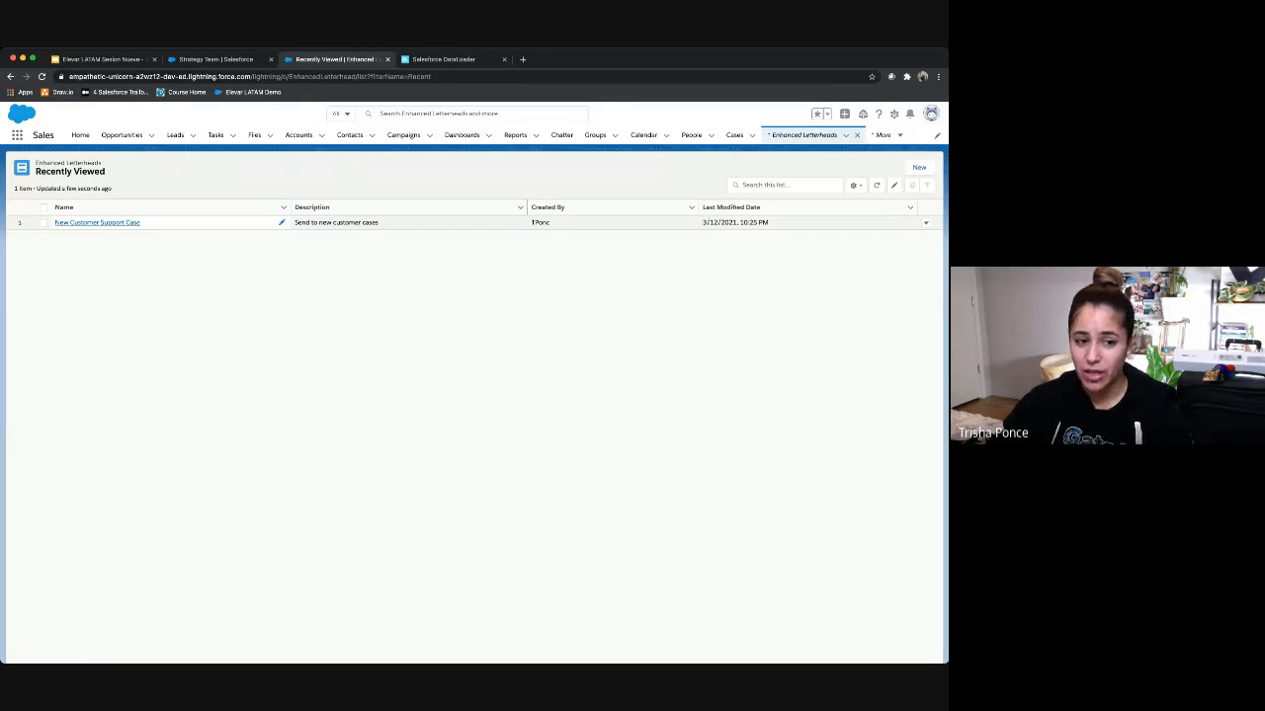
left_click(96, 222)
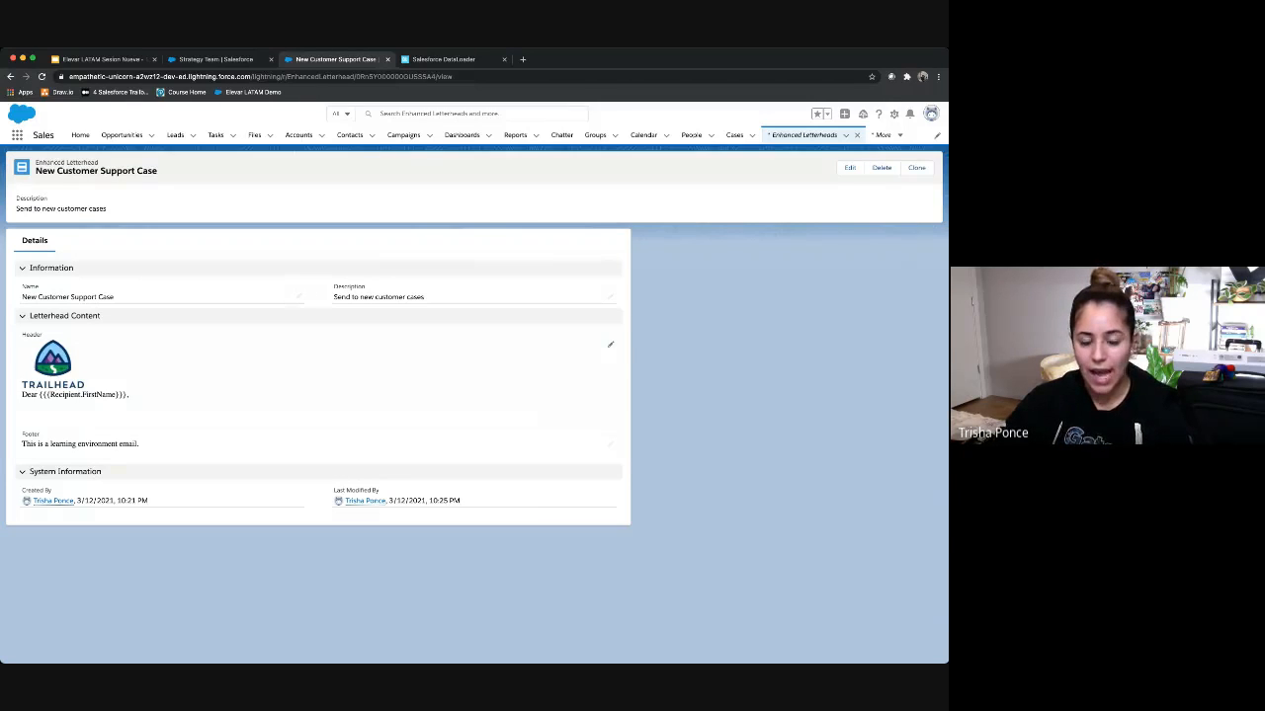
left_click(849, 167)
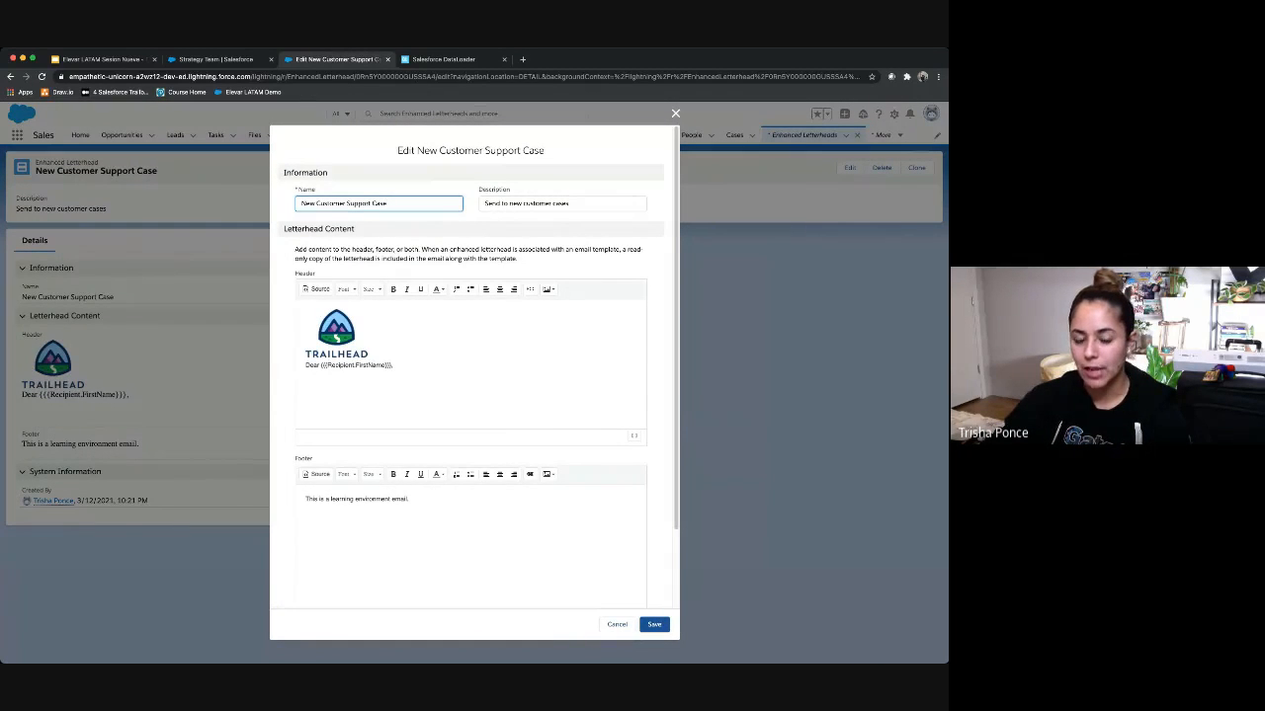
Step: Add the Recipient Last Name merge field after the first name in the header greeting
left_click(393, 365)
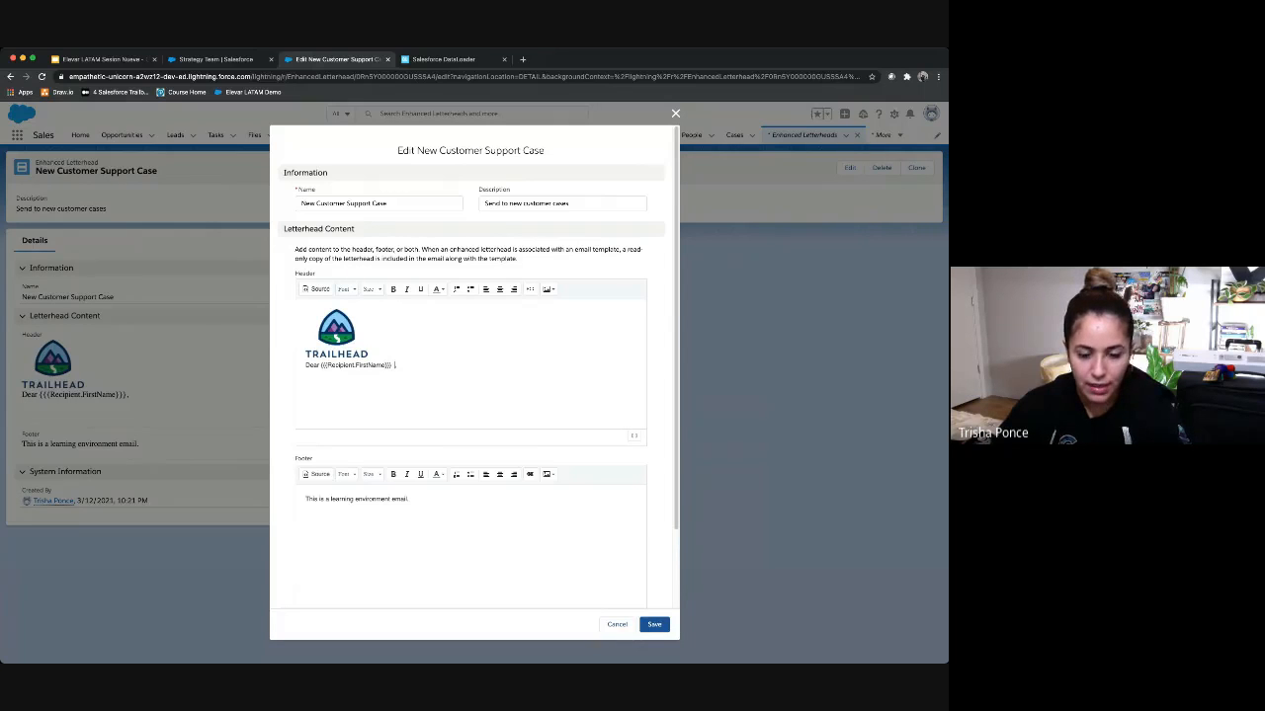
scroll(479, 364, "down", 2)
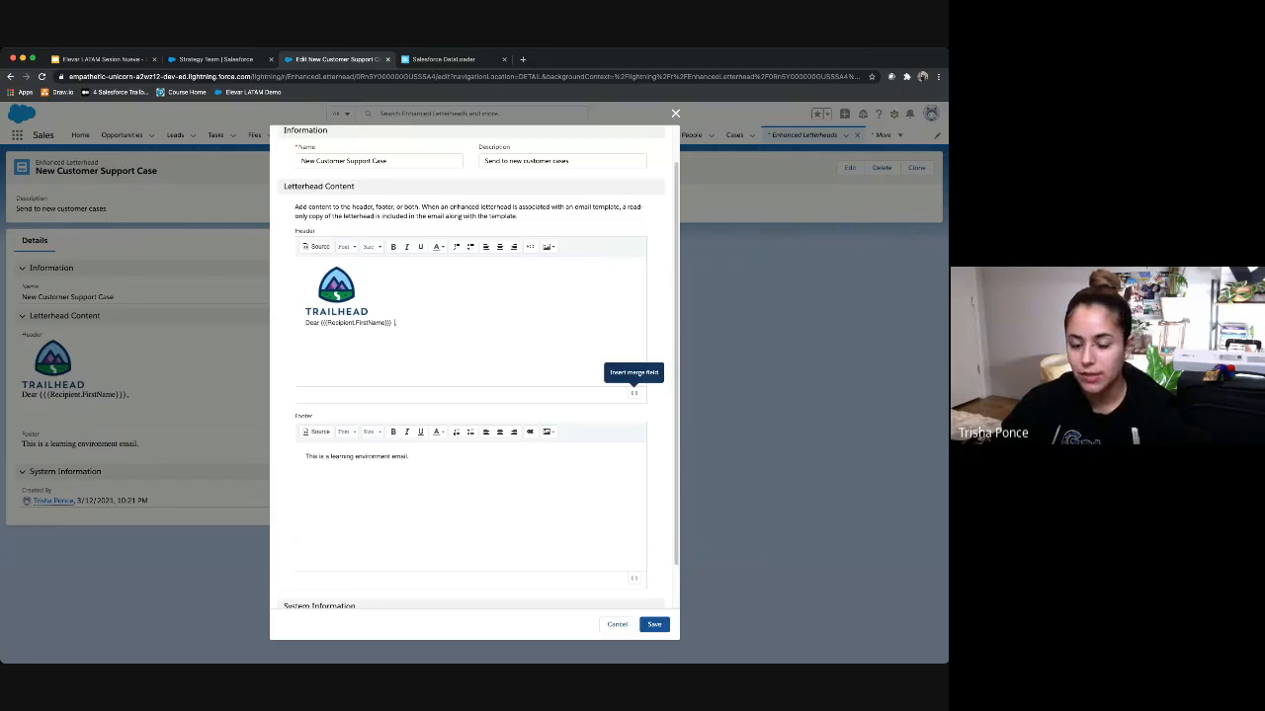
left_click(635, 392)
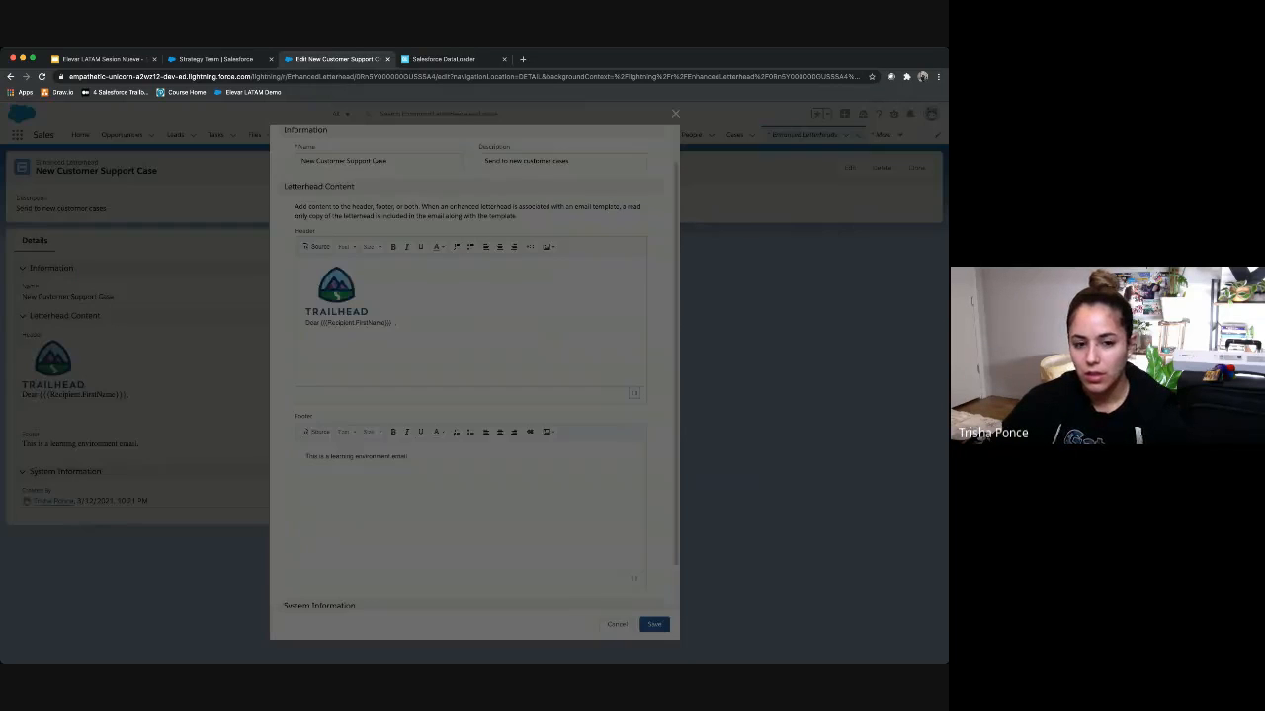
scroll(509, 395, "down", 6)
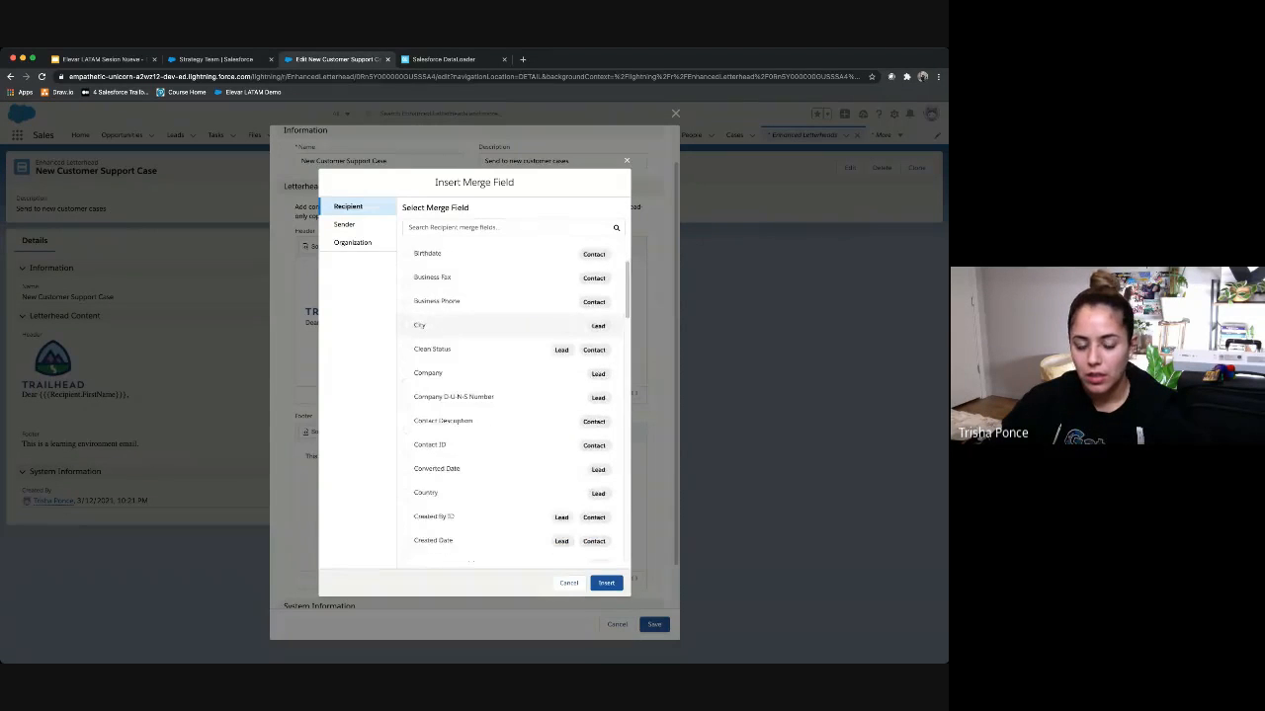
scroll(509, 395, "down", 5)
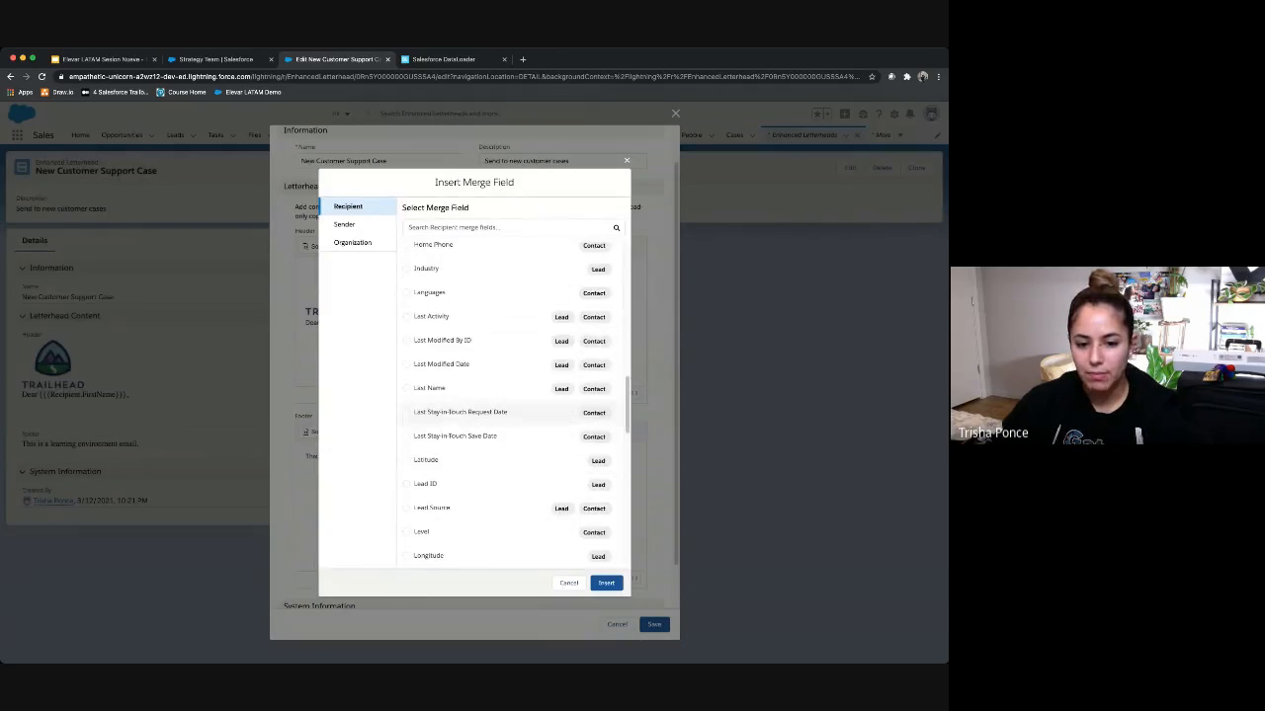
left_click(406, 389)
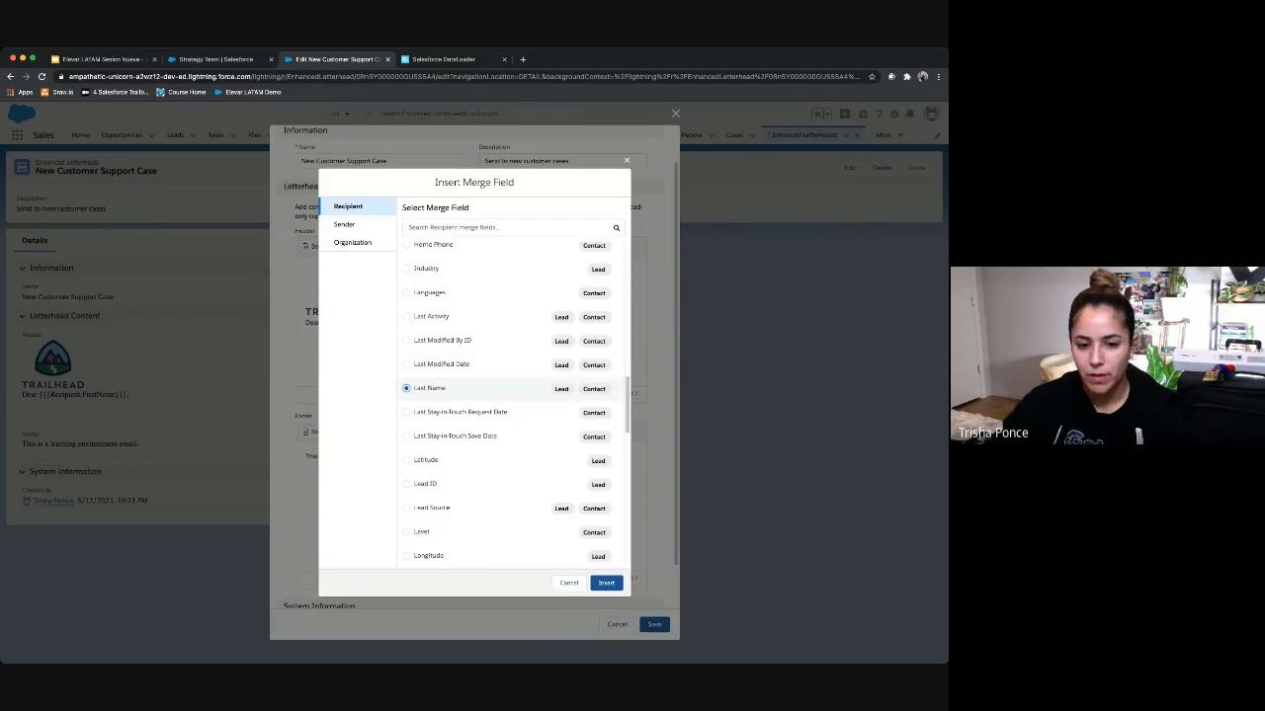
left_click(606, 582)
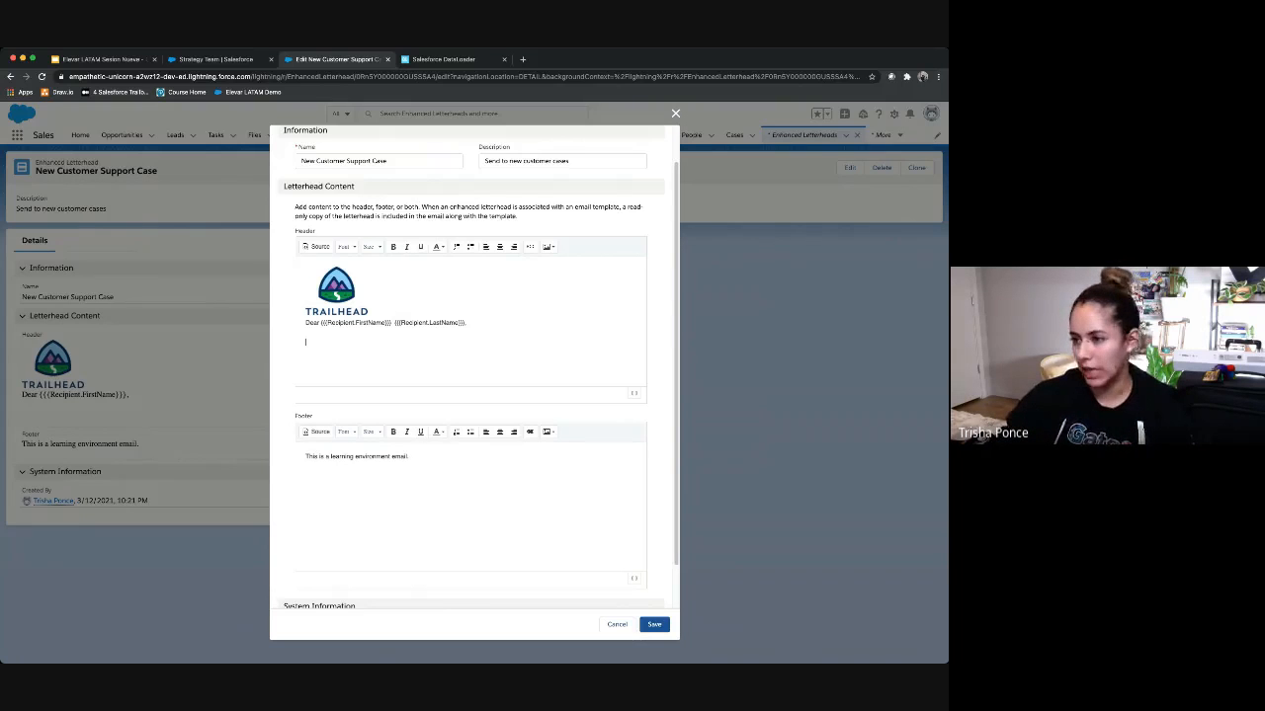
scroll(479, 367, "down", 1)
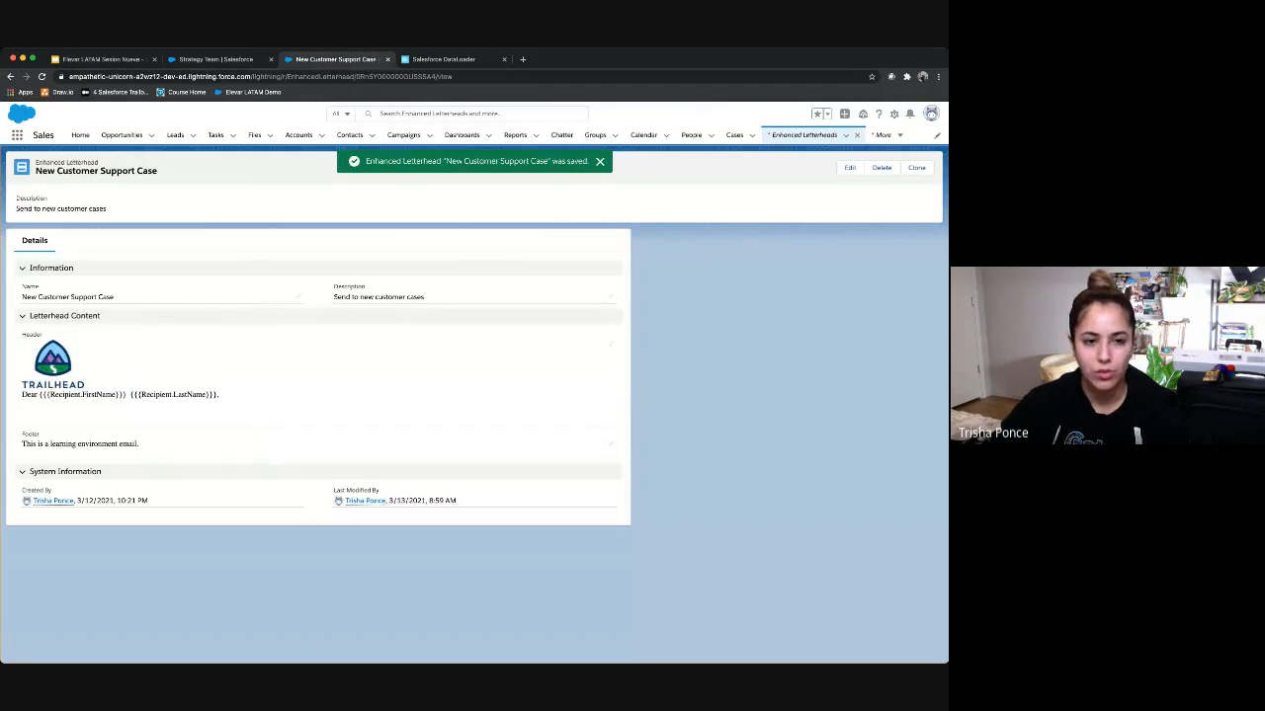
Step: Open Lightning Email Templates in Setup, then the Email Templates list via 'templ'
left_click(894, 113)
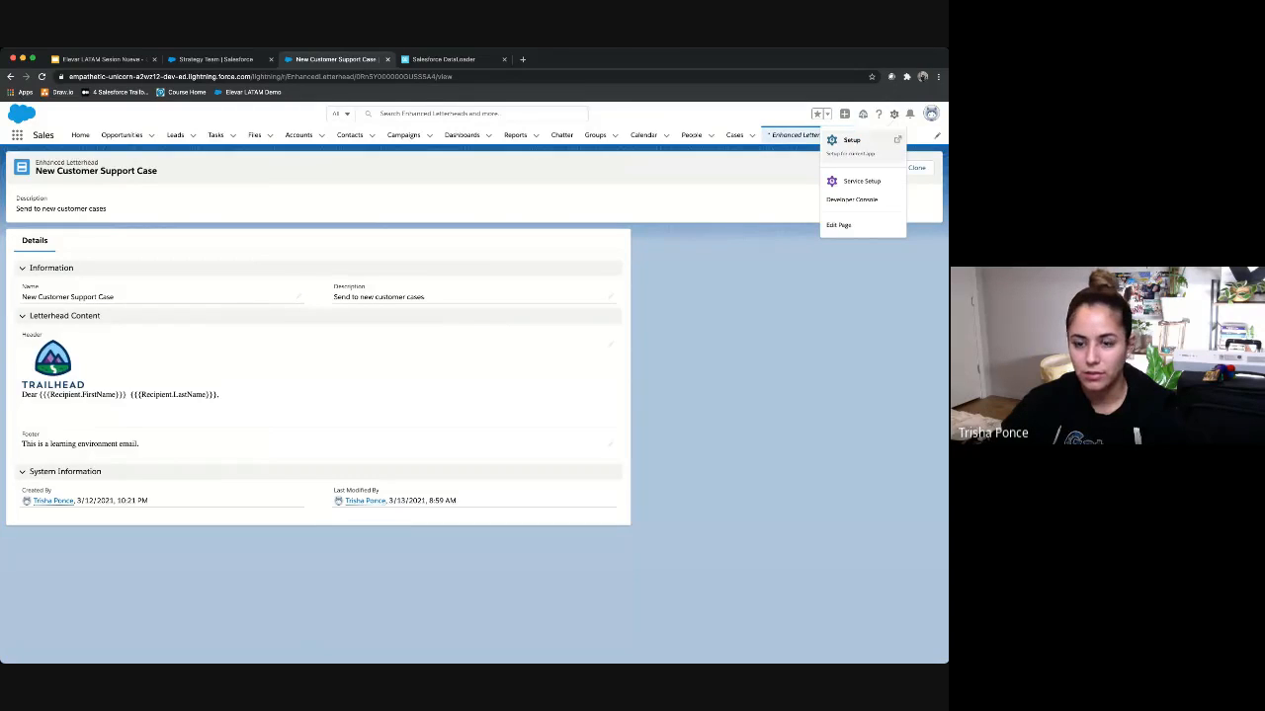
left_click(857, 141)
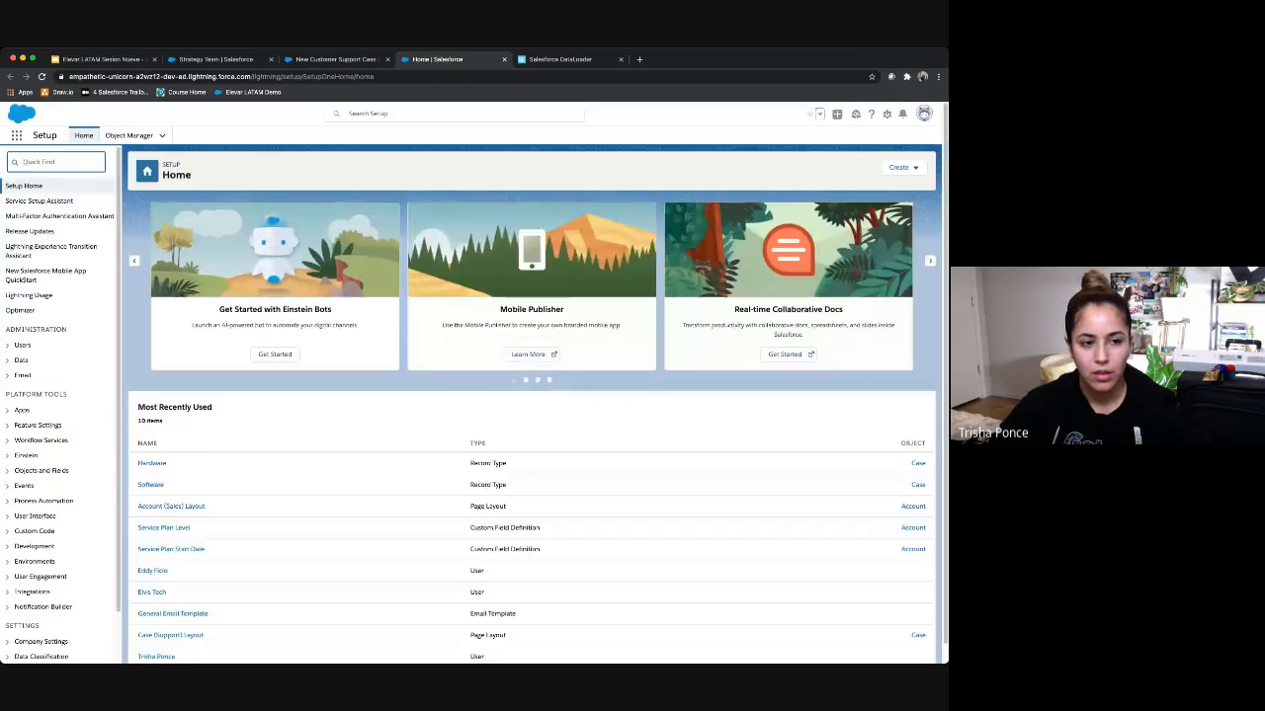
left_click(55, 162)
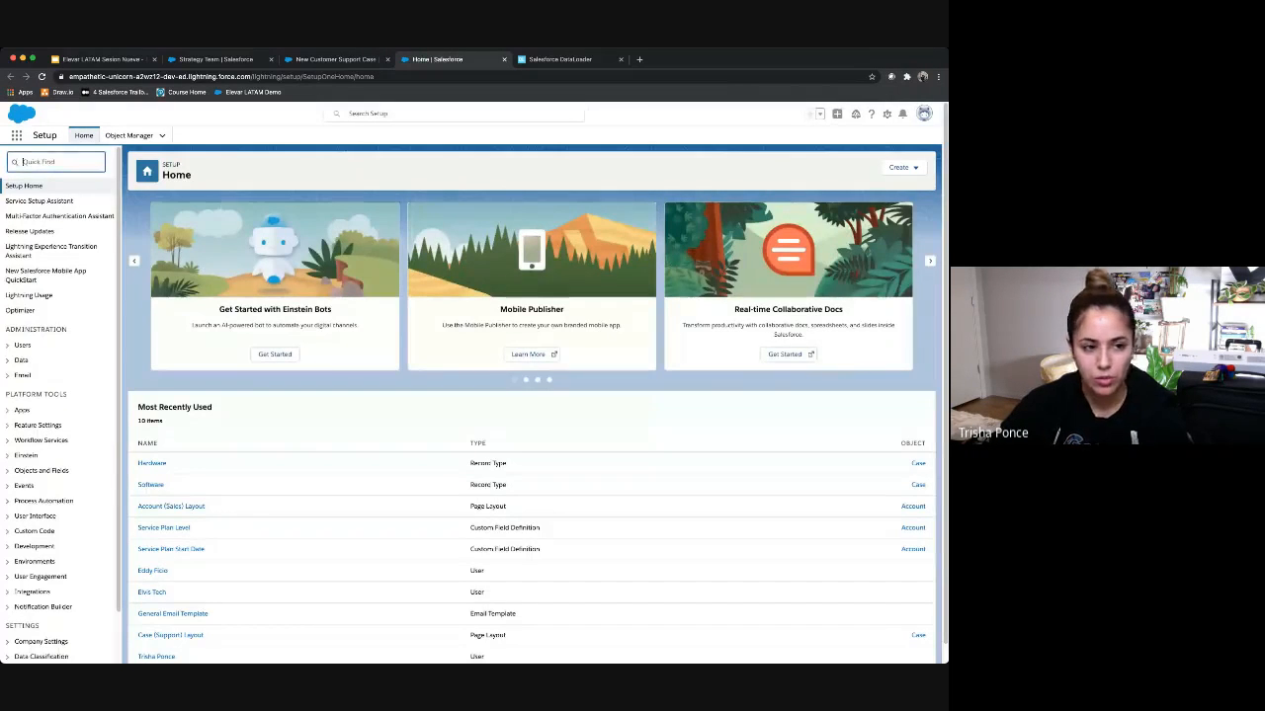
type("Te")
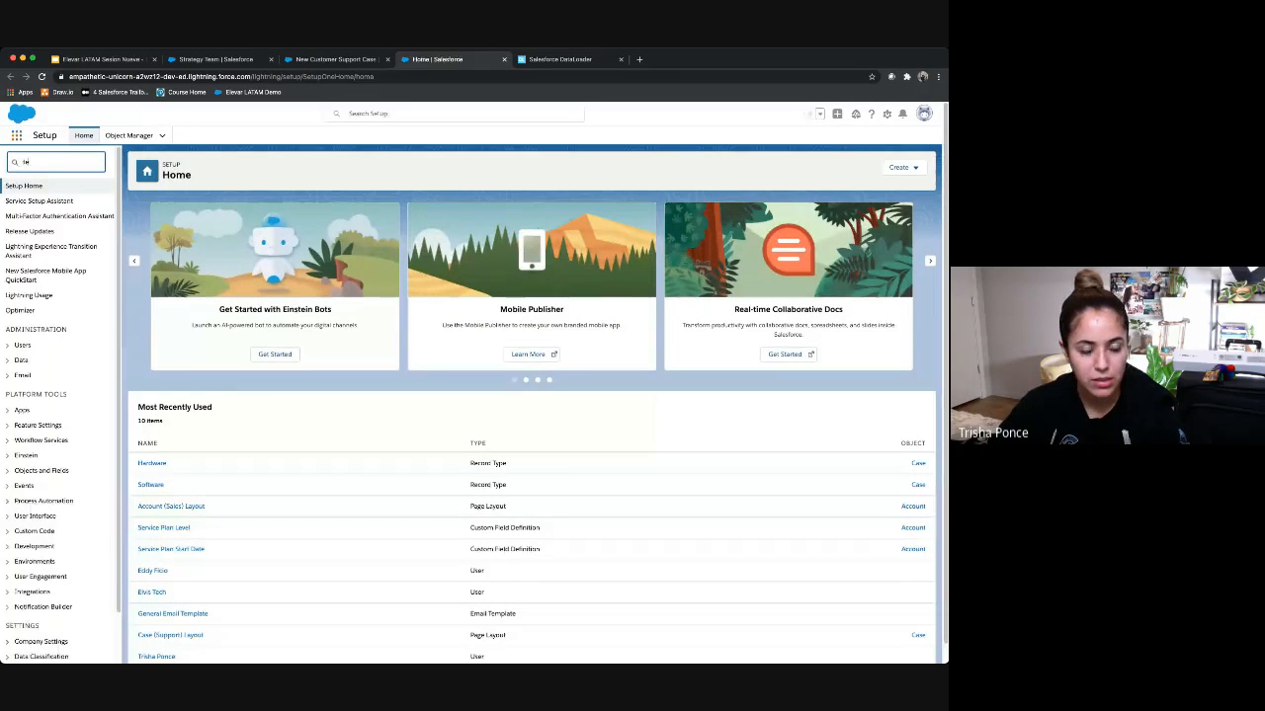
type("mpla")
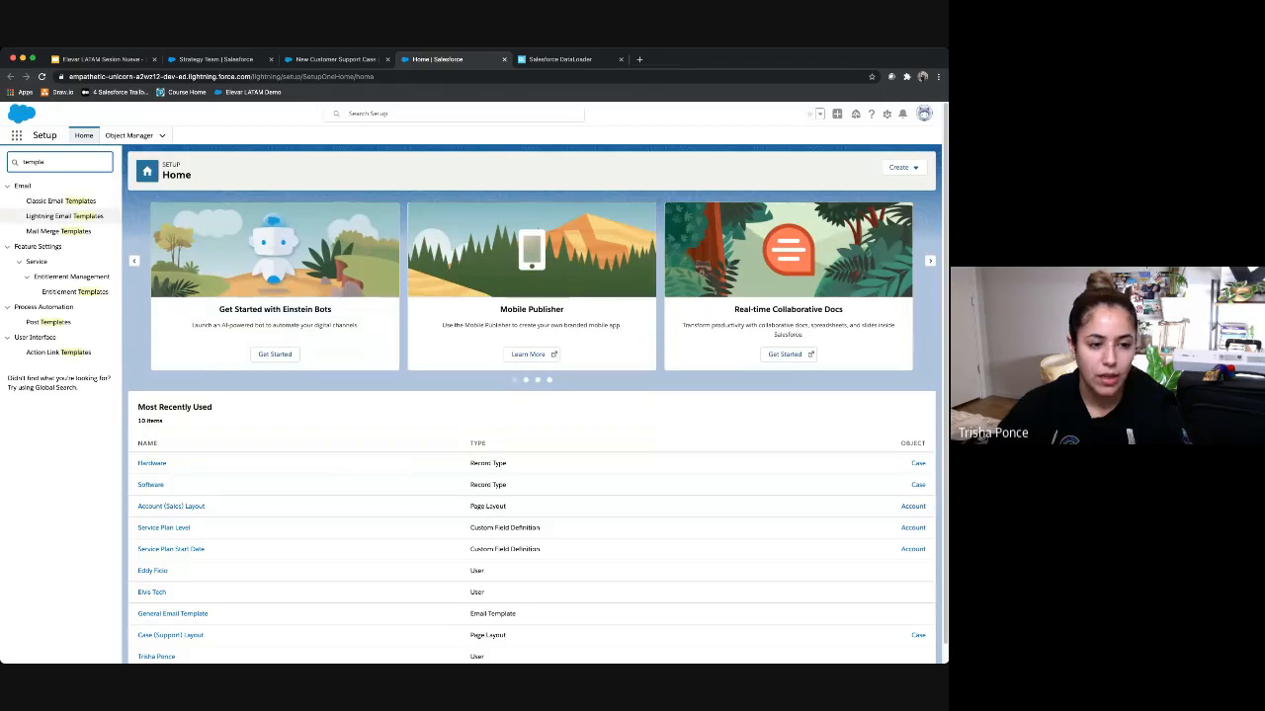
left_click(66, 216)
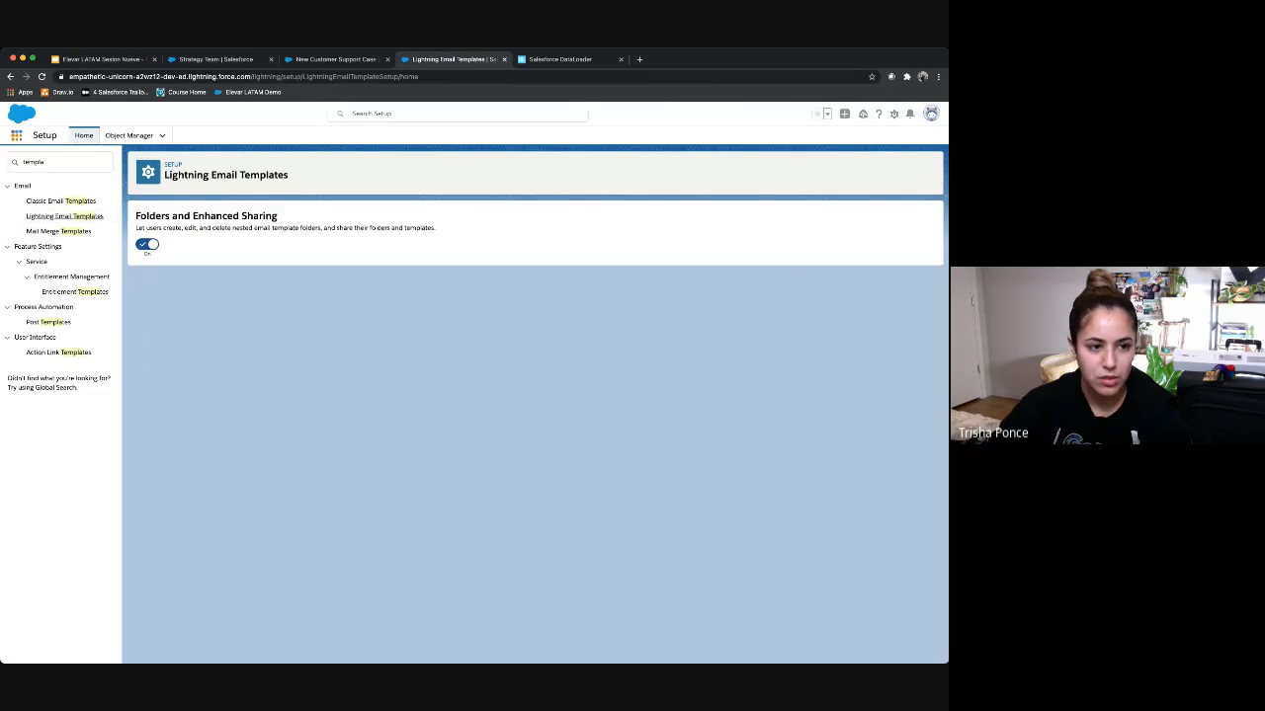
left_click(16, 135)
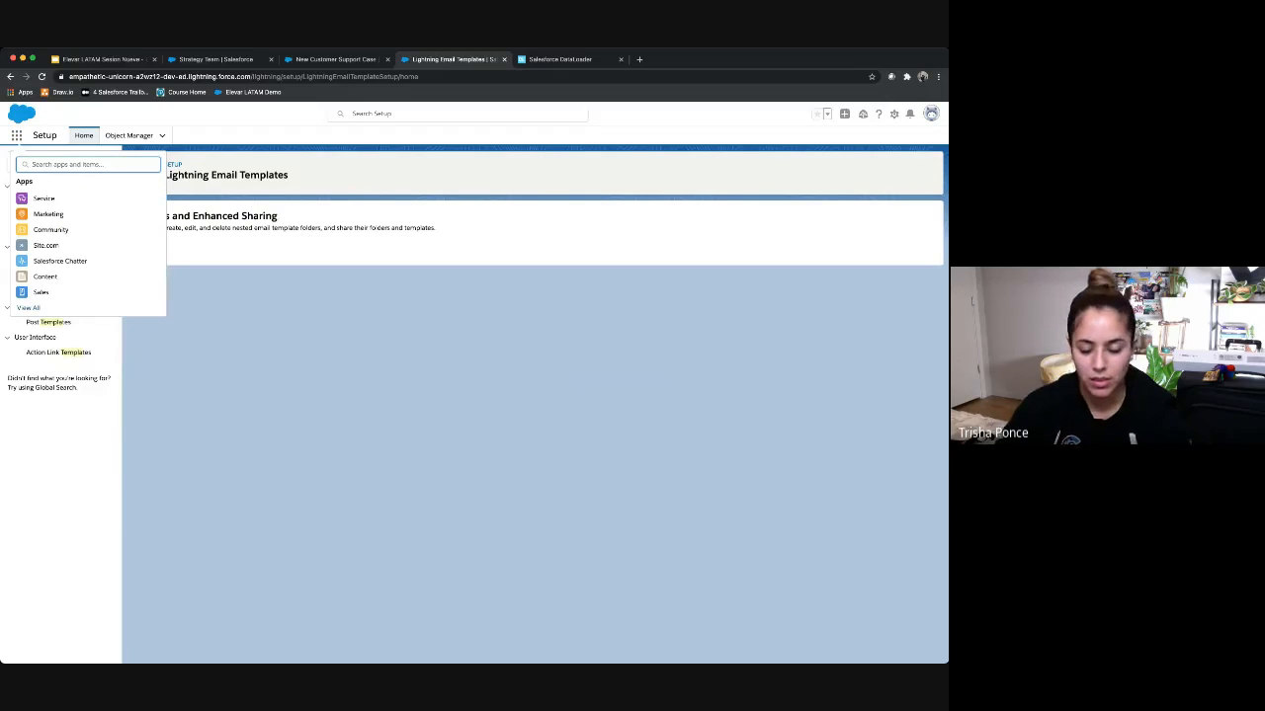
type("templ")
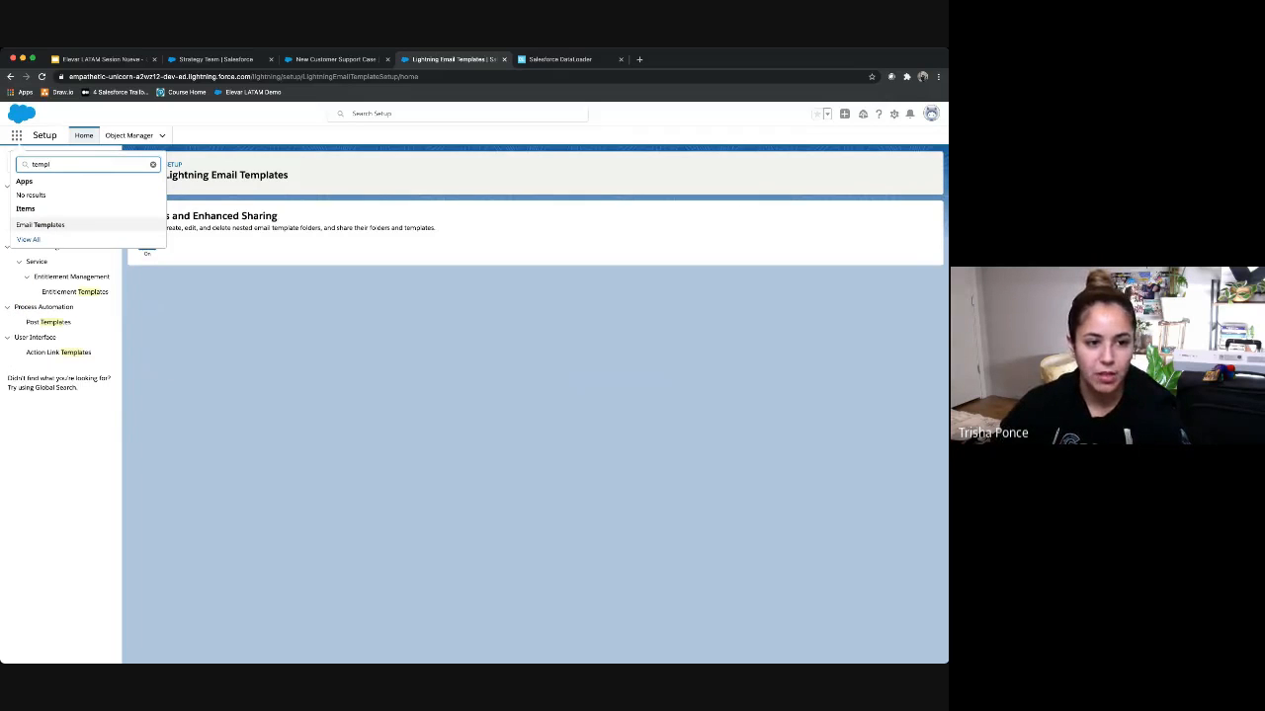
left_click(40, 225)
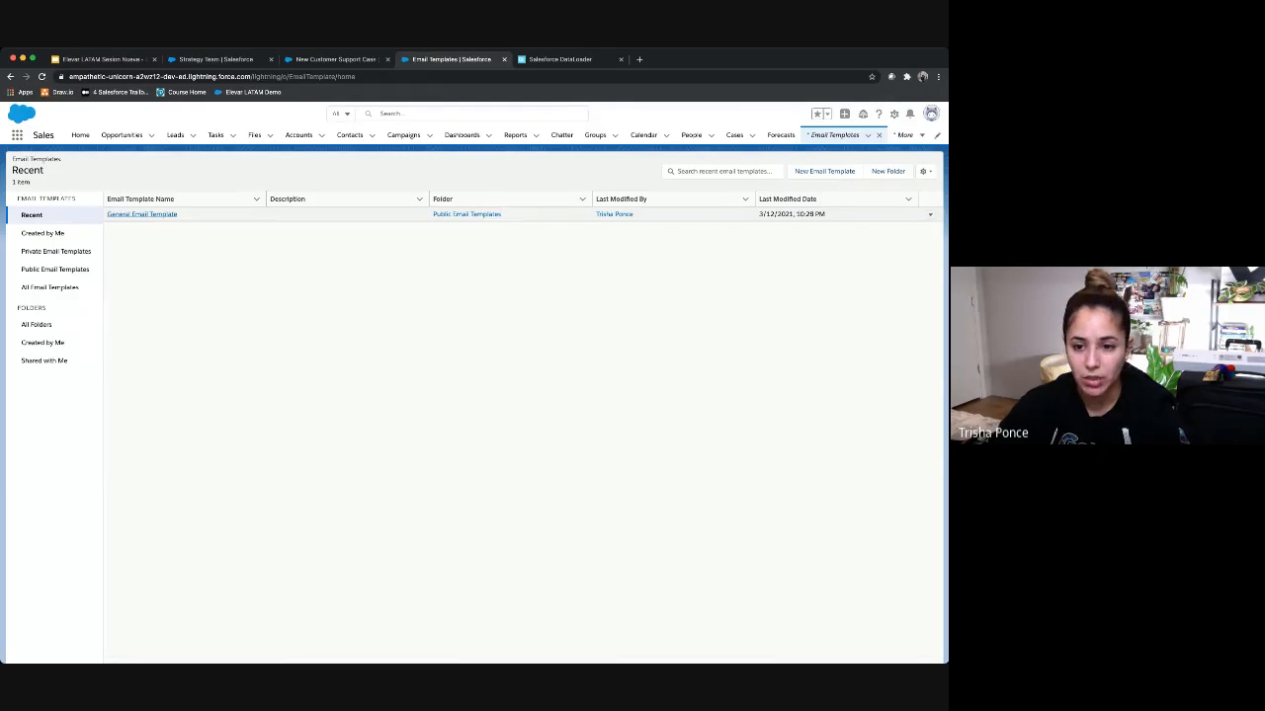
Step: Re-attach the New Customer Support Case letterhead to General Email Template and save it
left_click(142, 214)
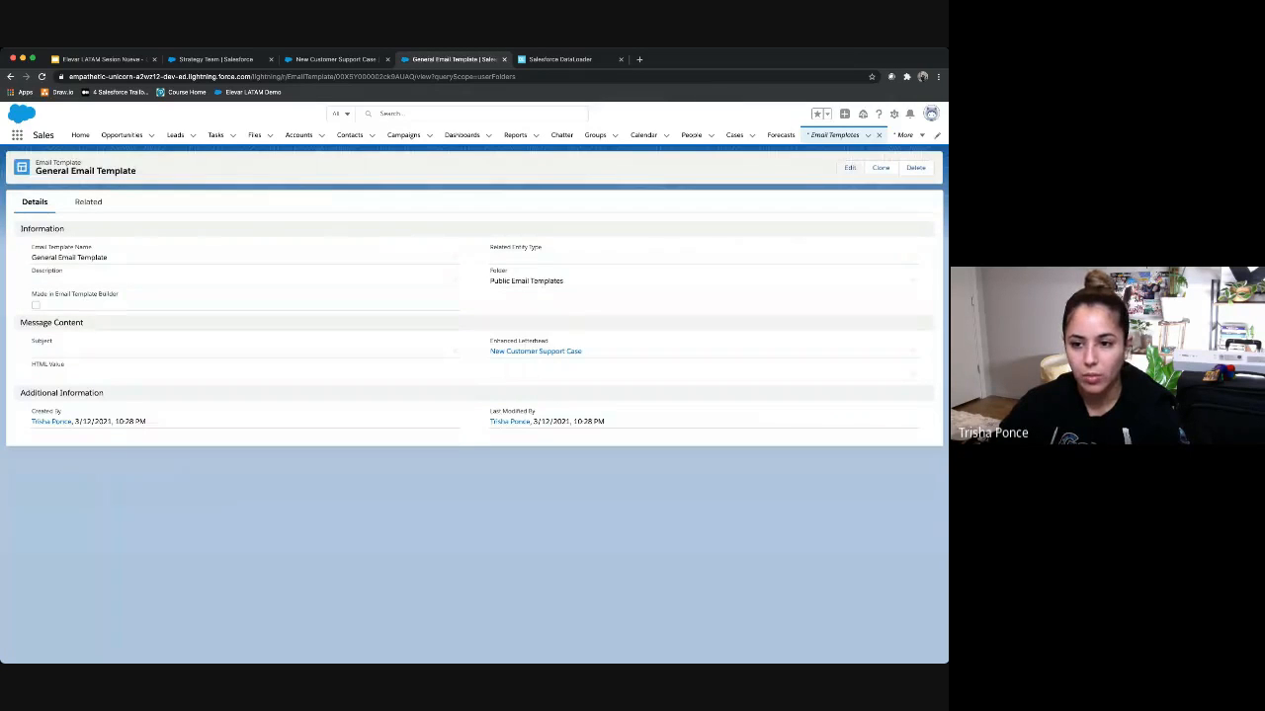
left_click(850, 167)
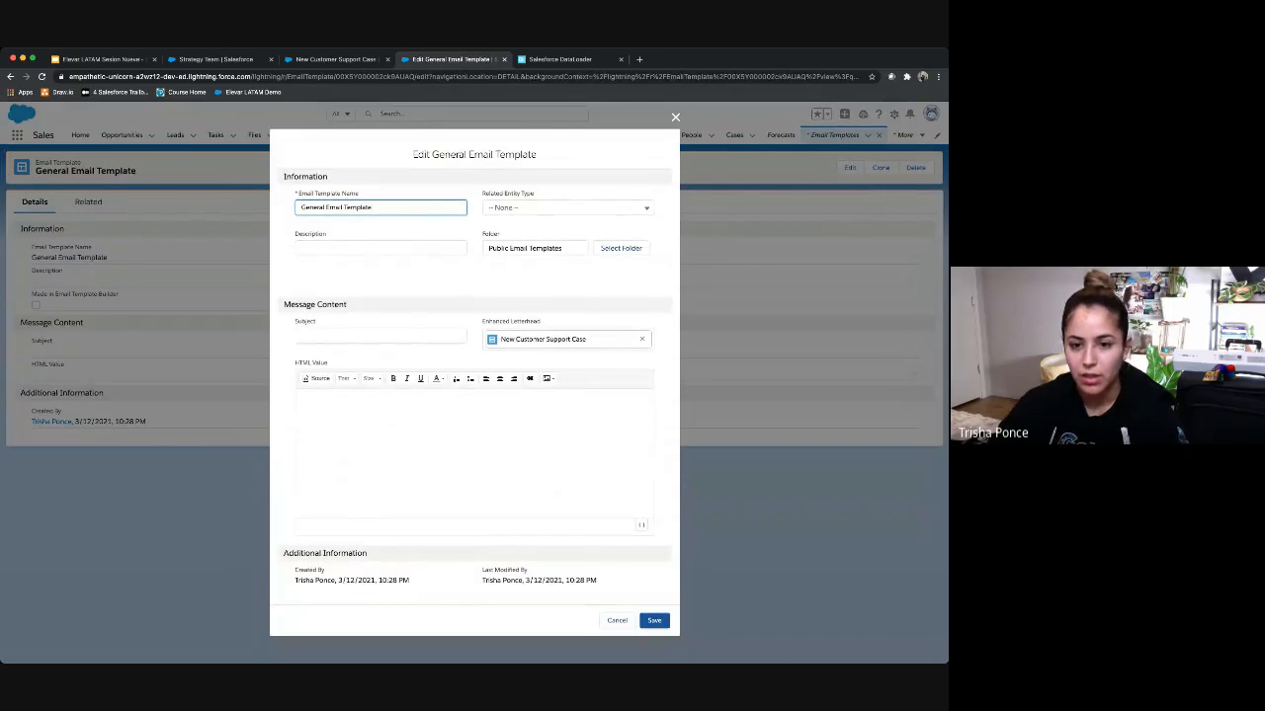
left_click_drag(563, 248, 508, 248)
left_click(553, 274)
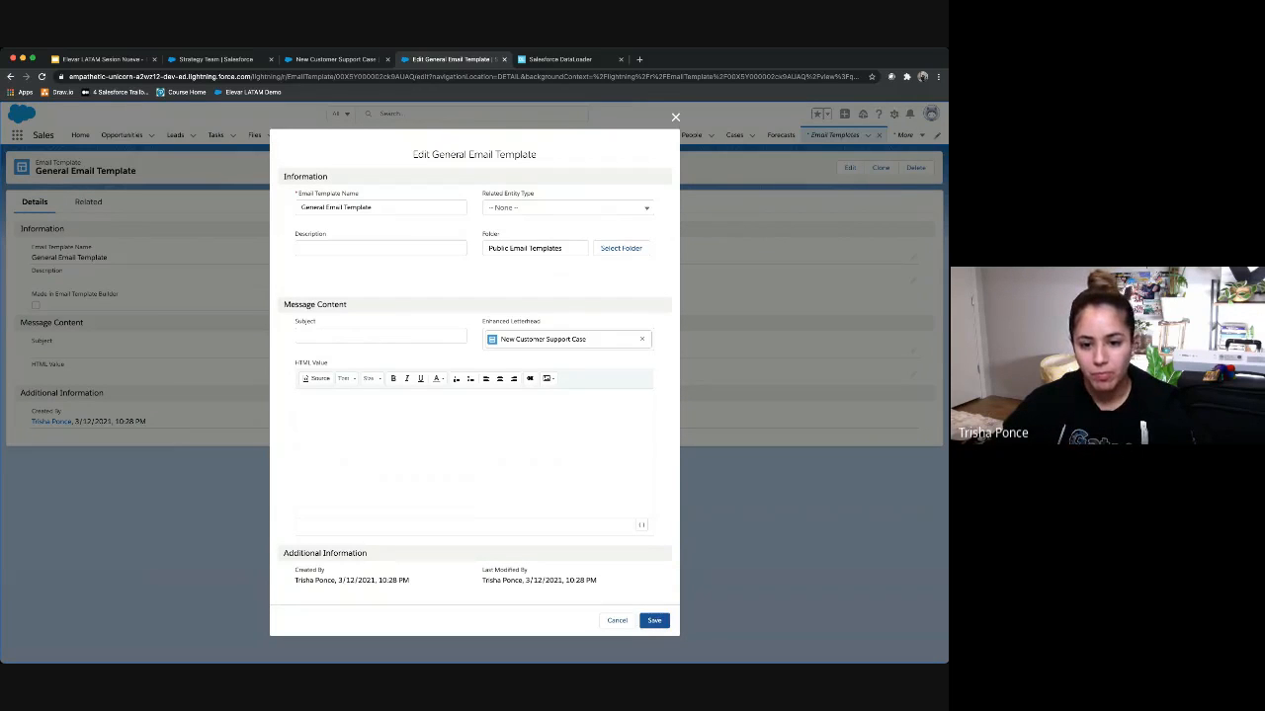
left_click(642, 339)
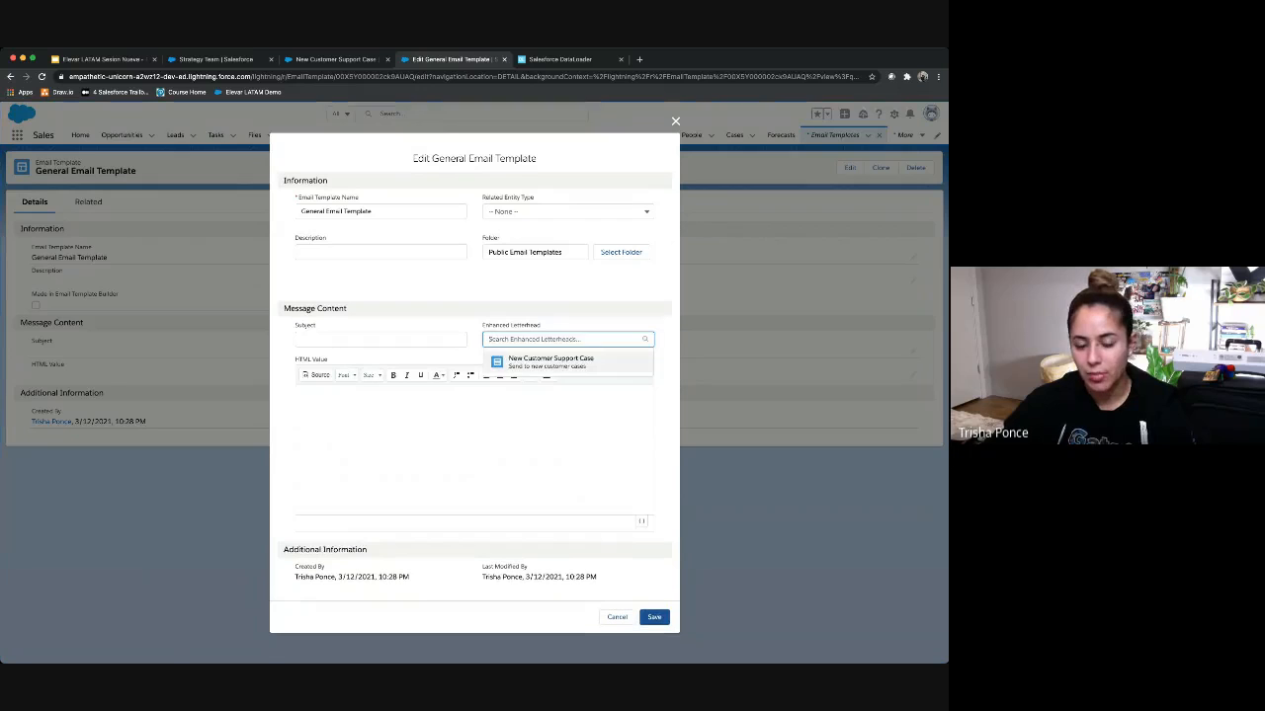
left_click(551, 362)
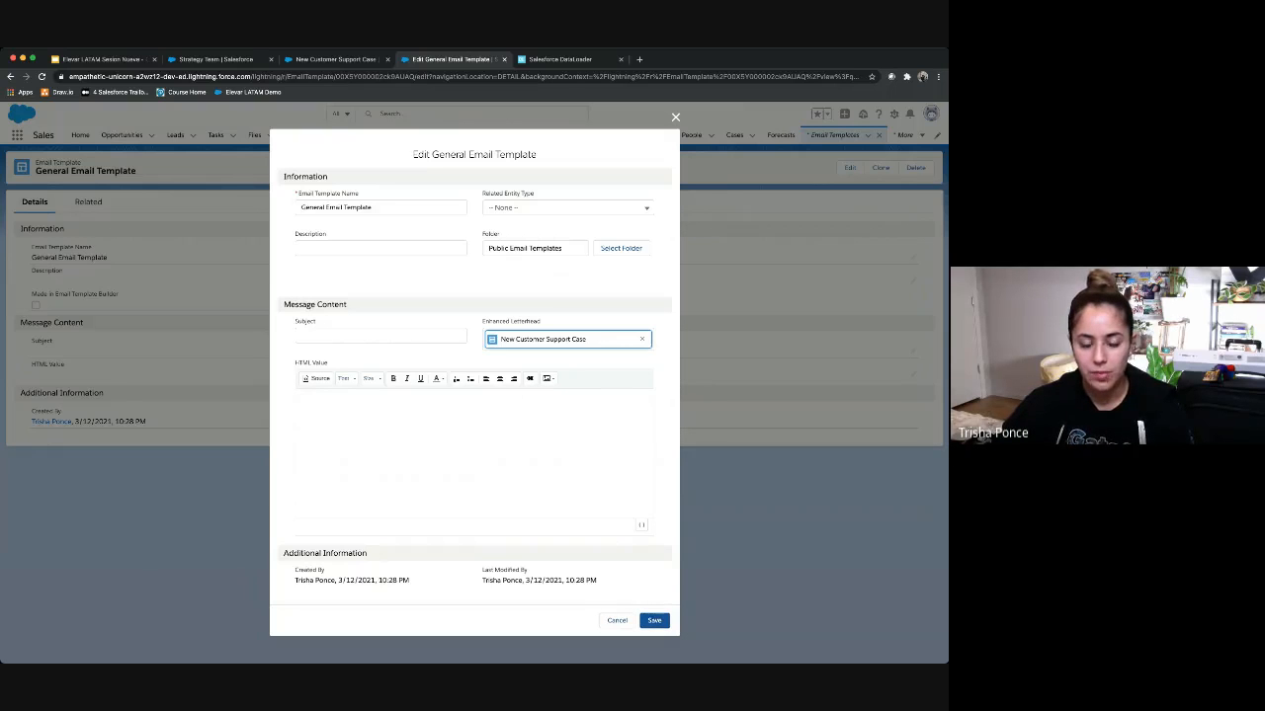
left_click(654, 620)
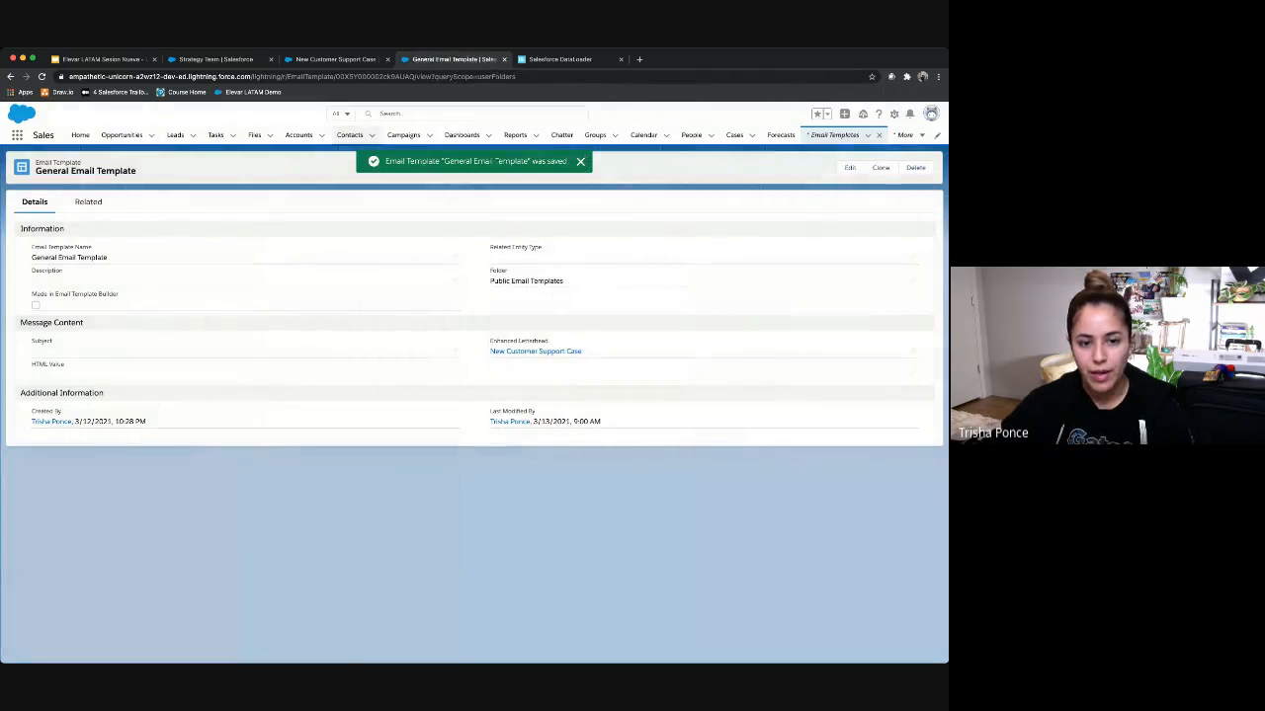
left_click(349, 135)
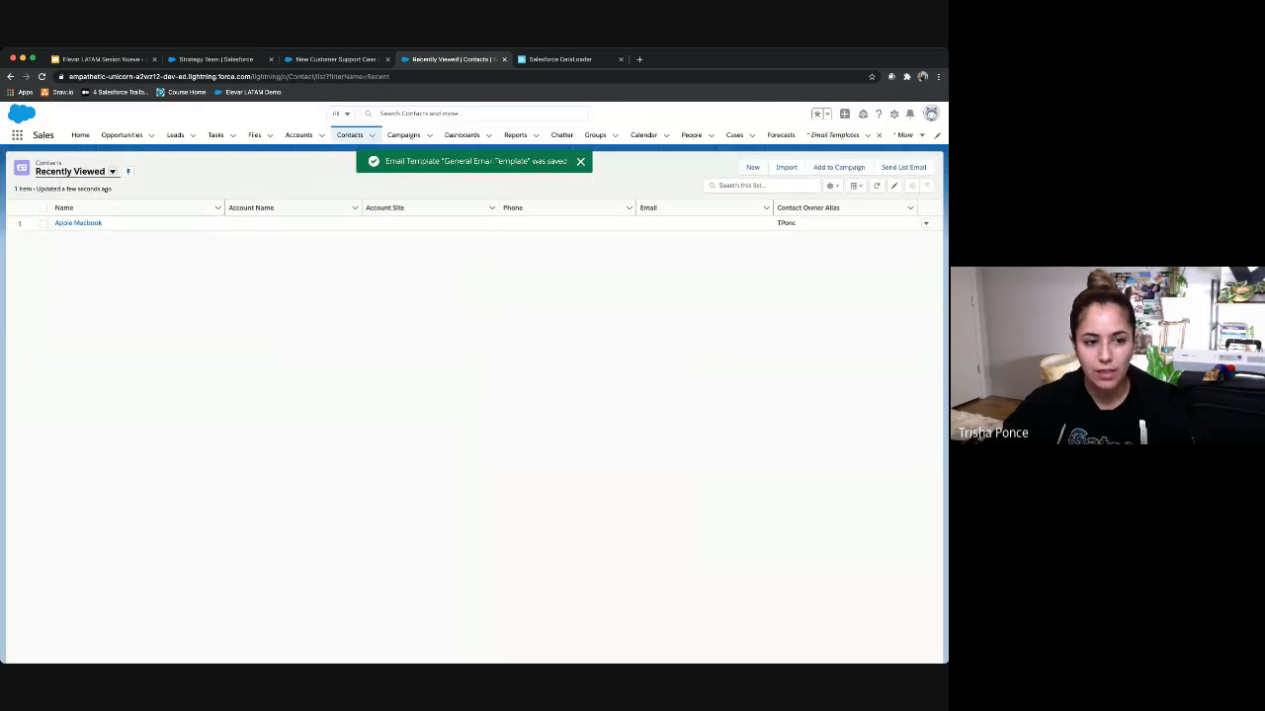
Step: From All Contacts, compose an email to a contact using General Email Template
left_click(112, 171)
left_click(69, 206)
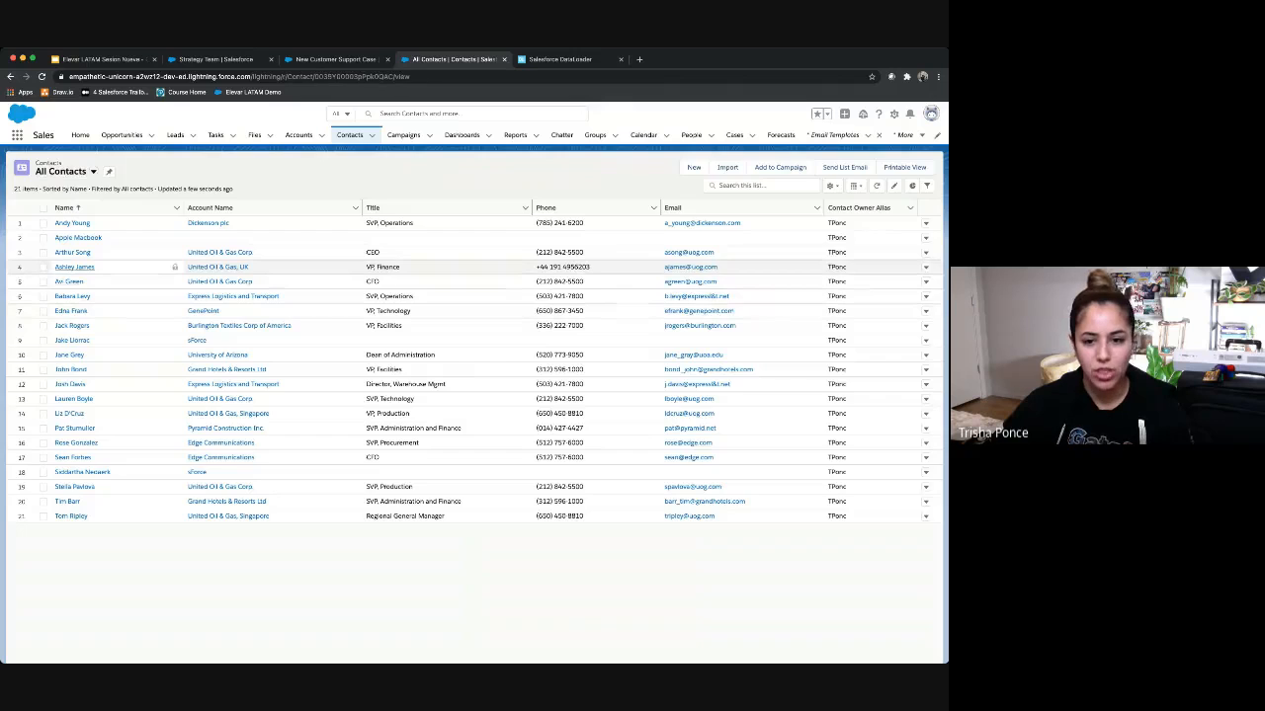
left_click(74, 267)
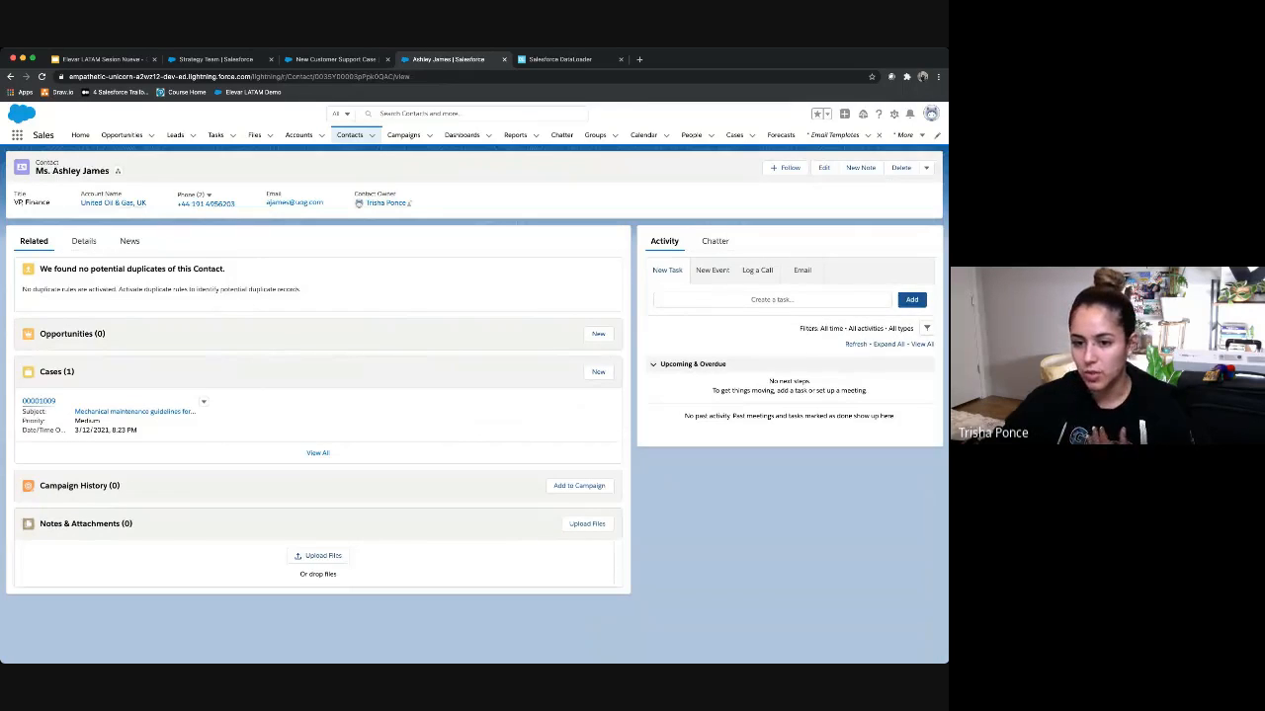
left_click(801, 270)
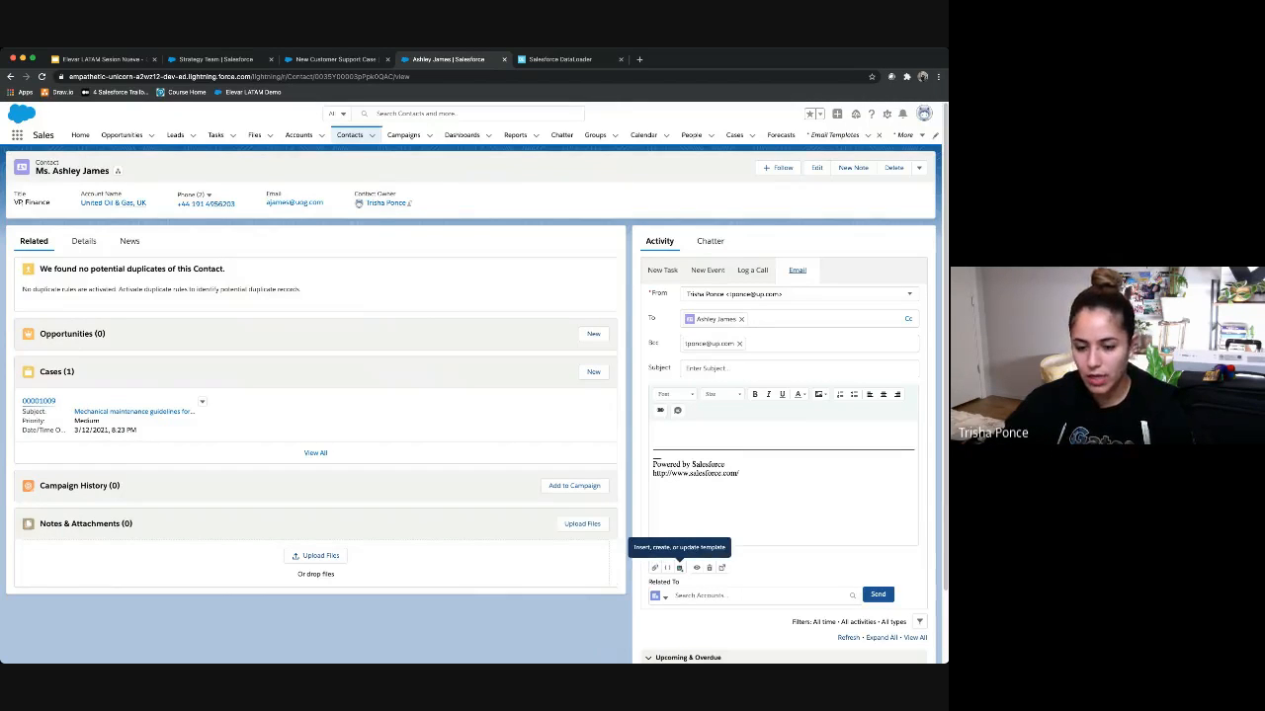
left_click(679, 568)
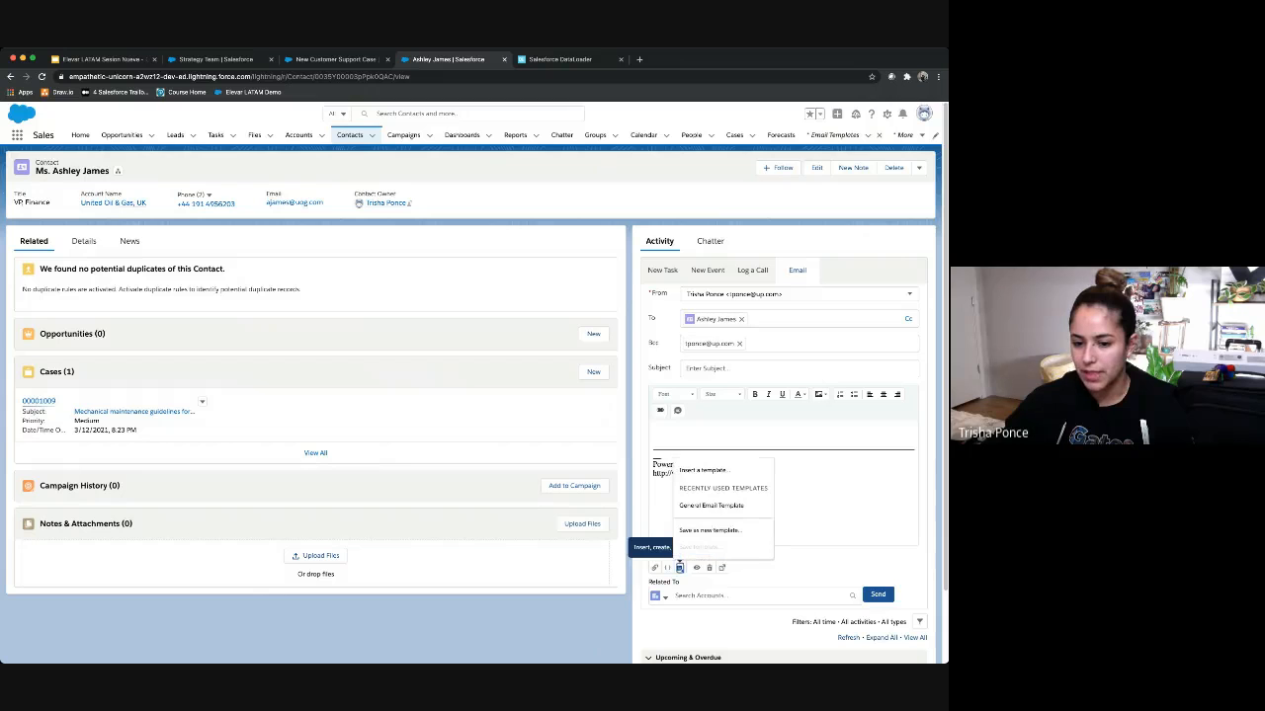
left_click(712, 505)
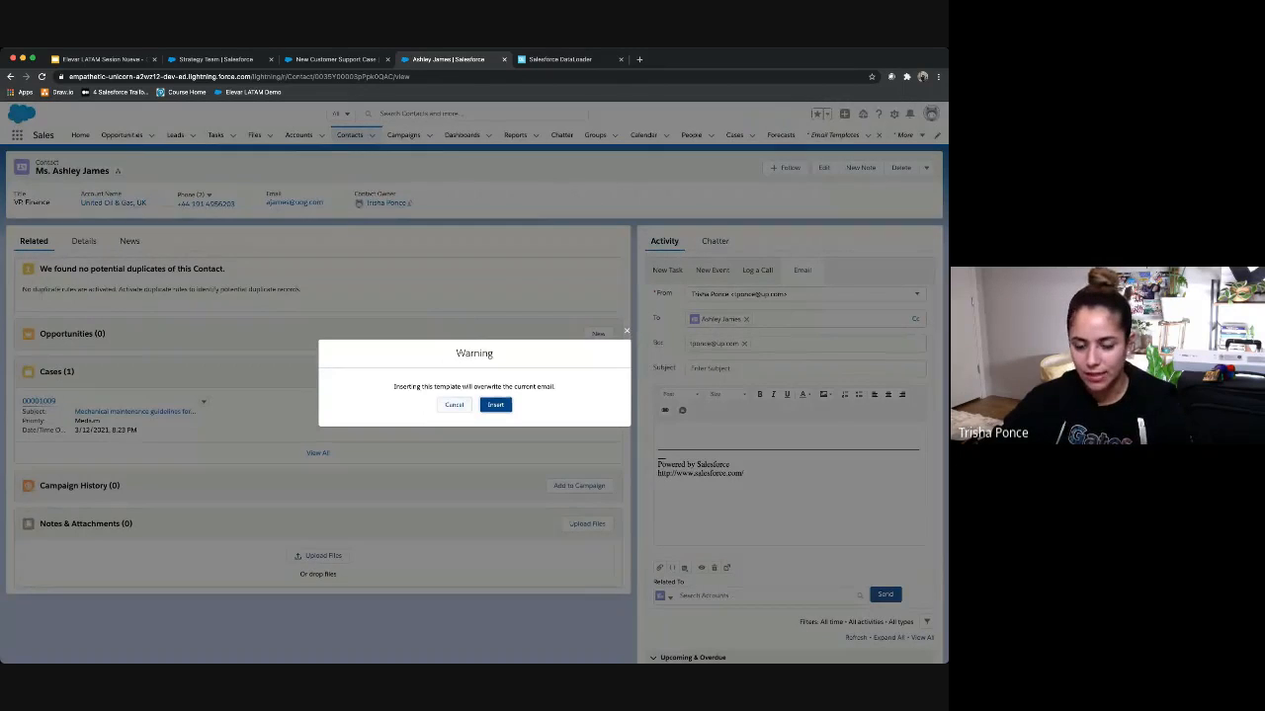
left_click(495, 404)
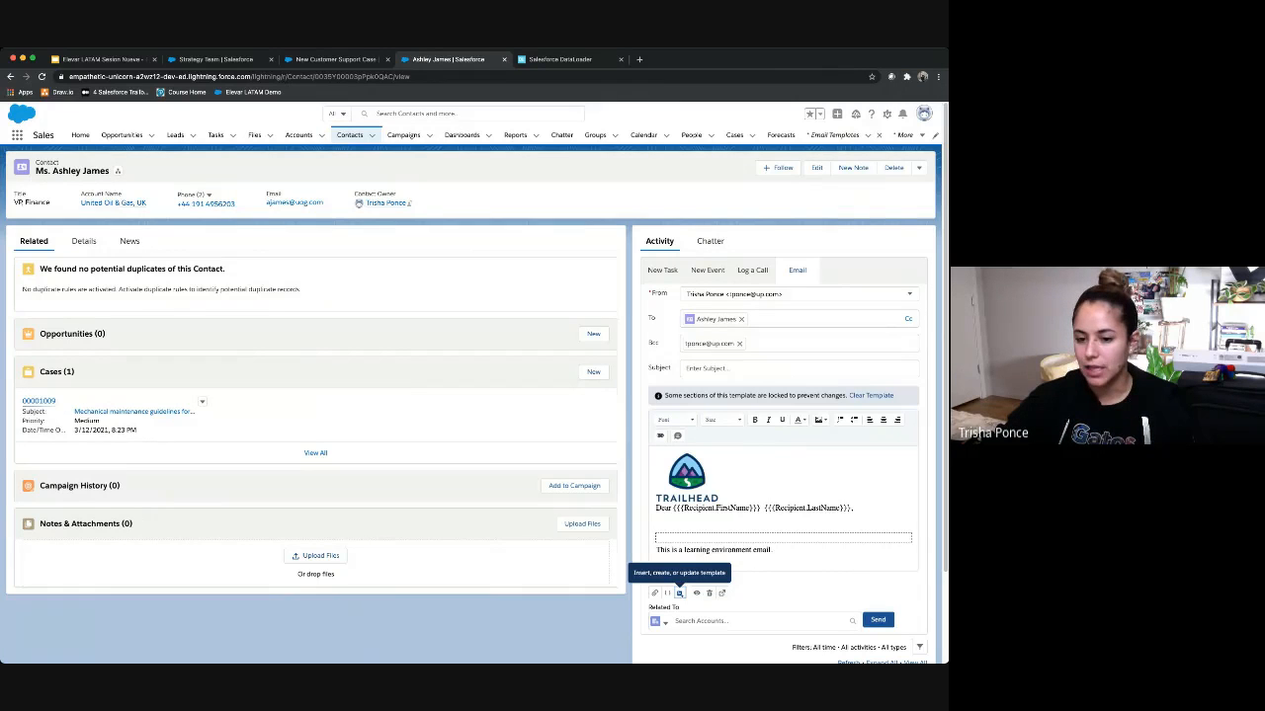
Step: Review the inserted greeting, then advance the presentation to the Recap slide
scroll(474, 405, "down", 2)
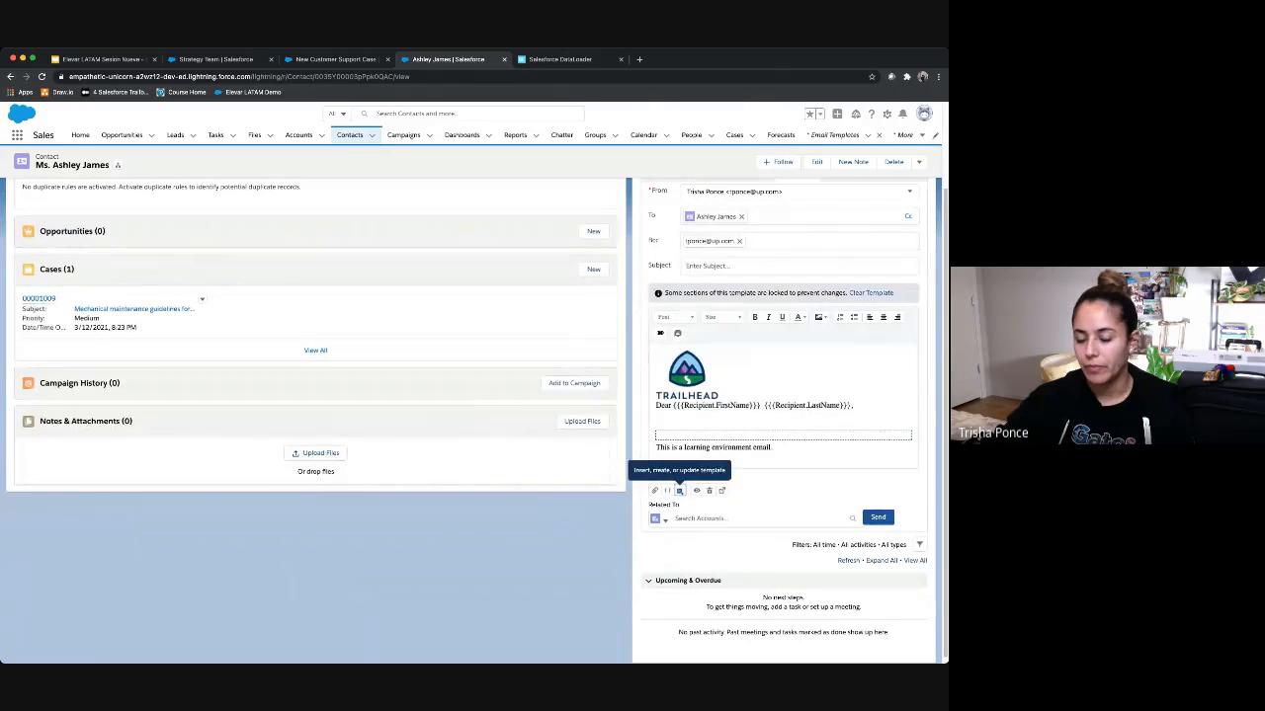
scroll(474, 415, "up", 2)
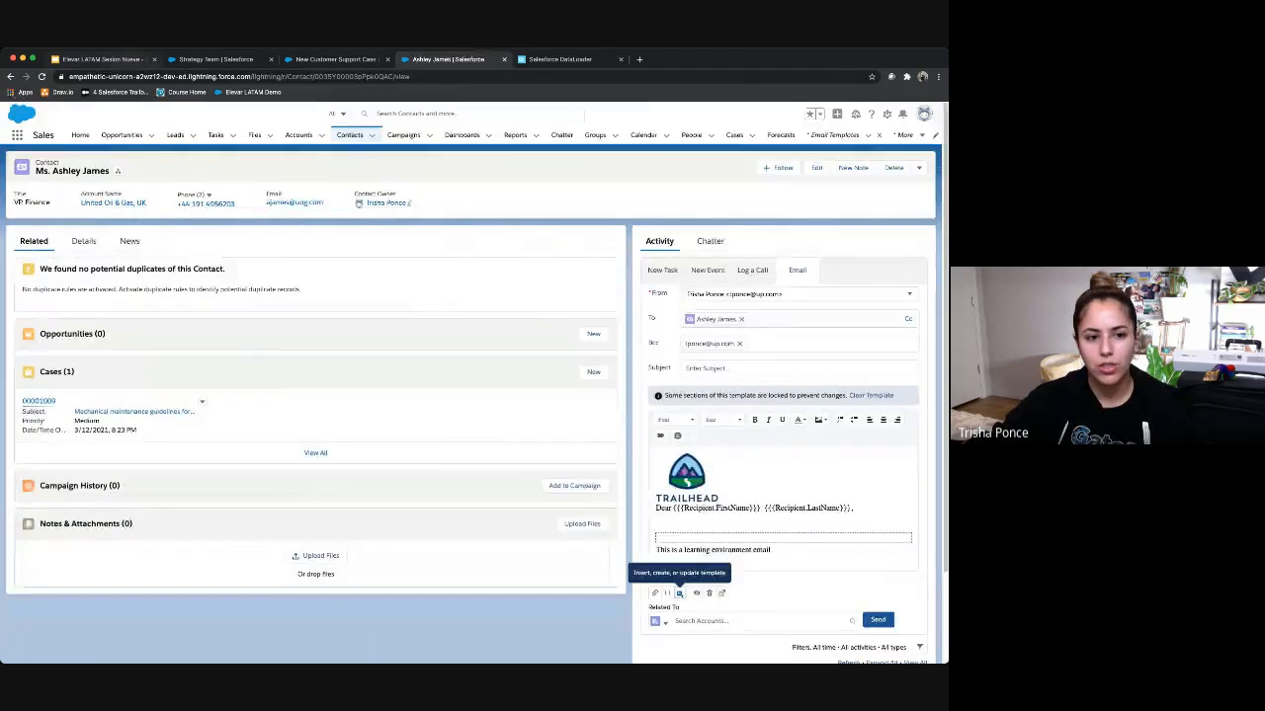
left_click(103, 60)
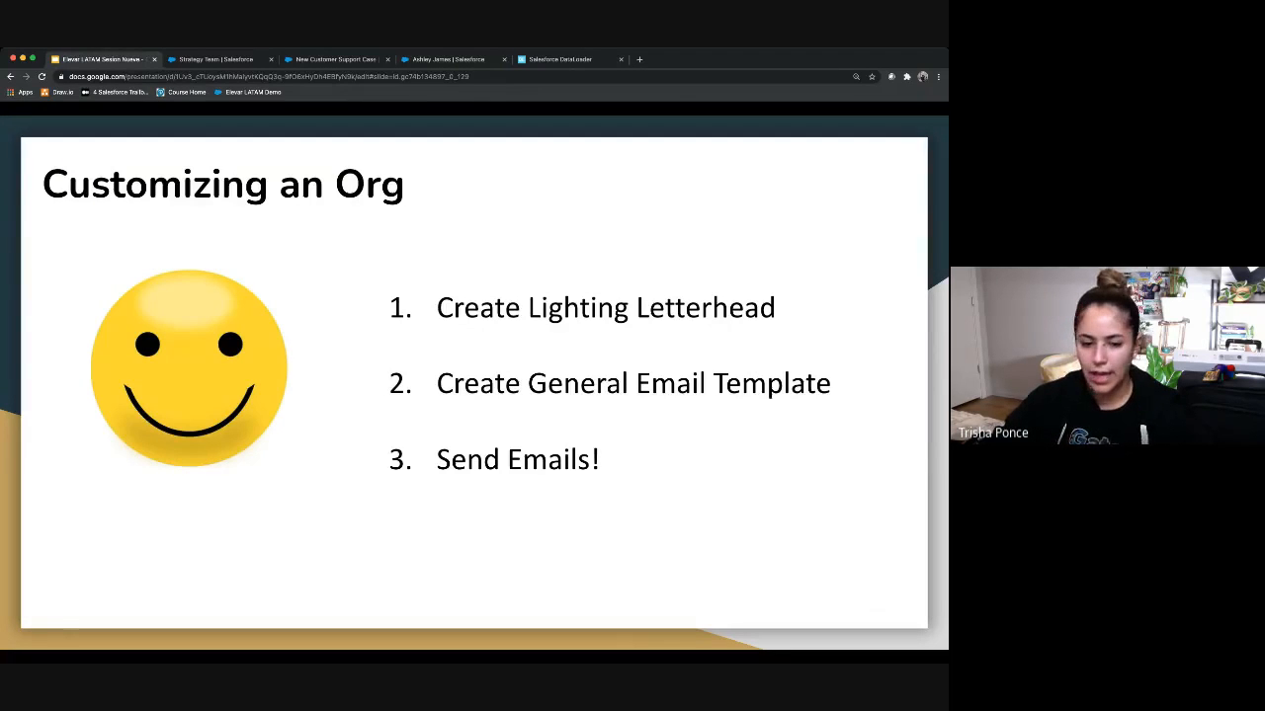
key("Right")
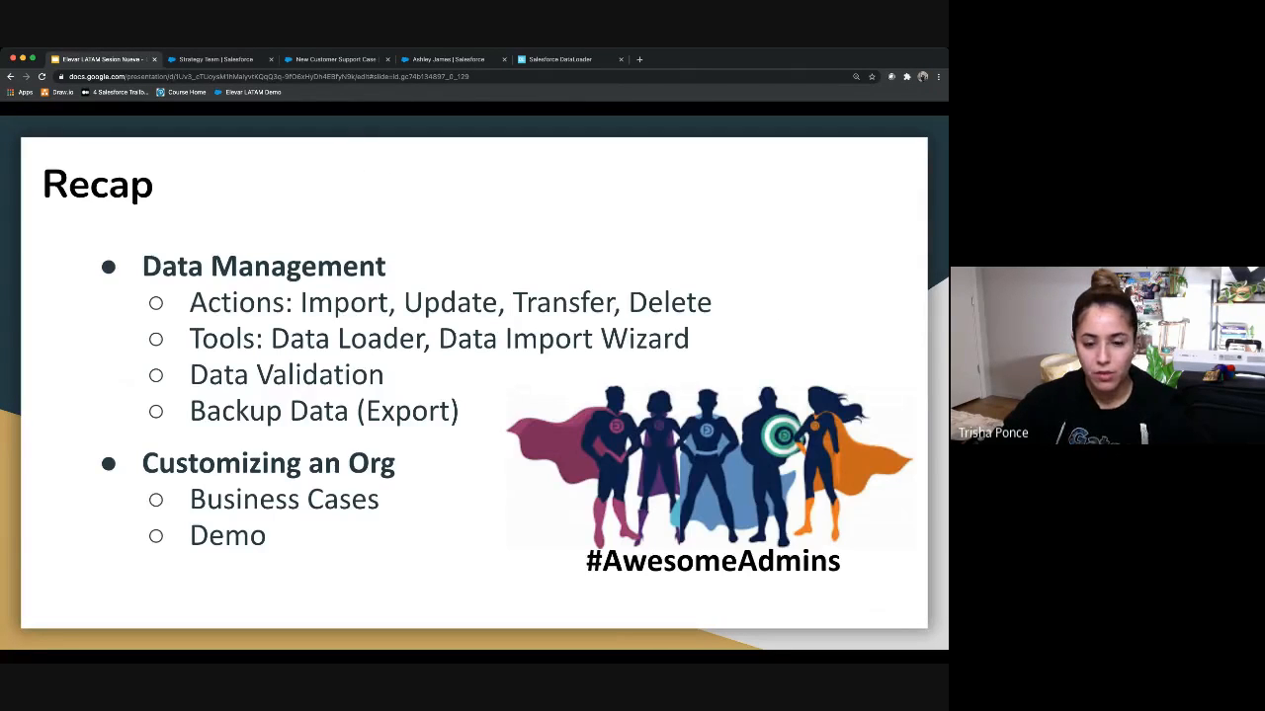